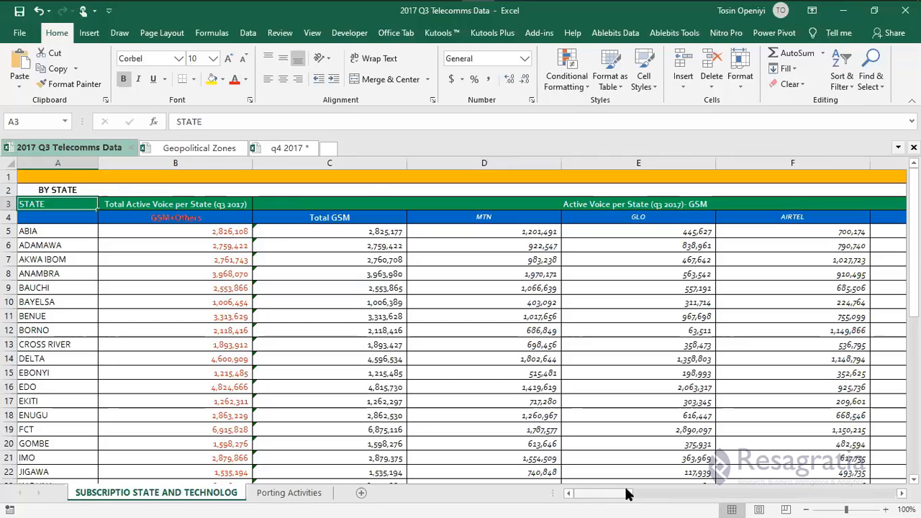
Switch to the q4 2017 workbook to show its q4 active voice sheet.
drag(630, 495, 715, 495)
drag(917, 330, 915, 385)
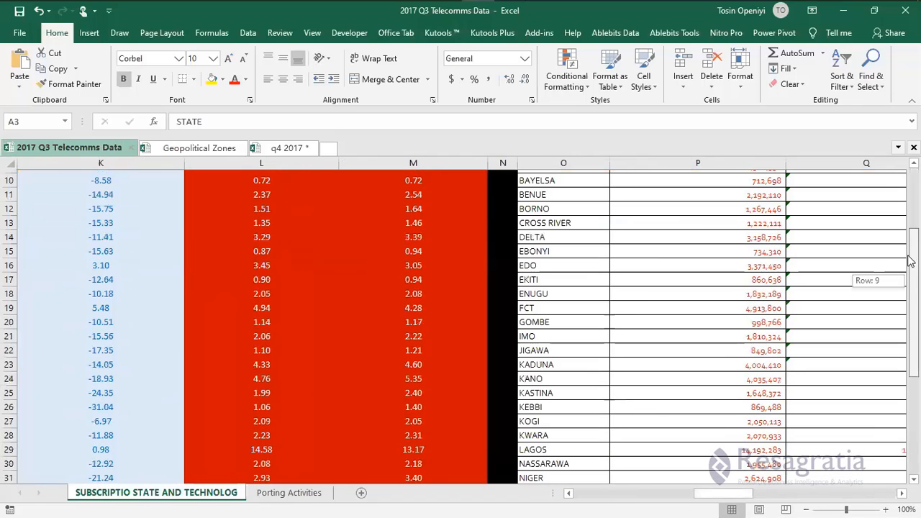
drag(684, 493, 573, 496)
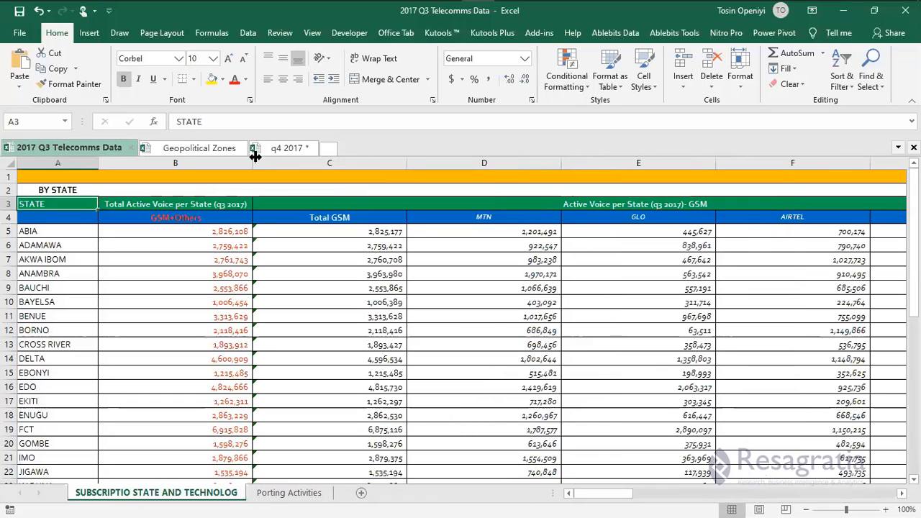
click(292, 150)
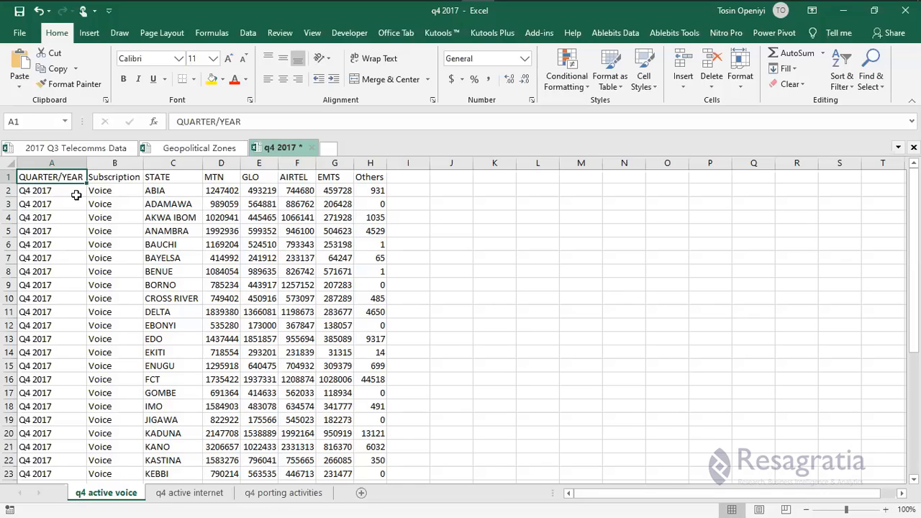
click(66, 190)
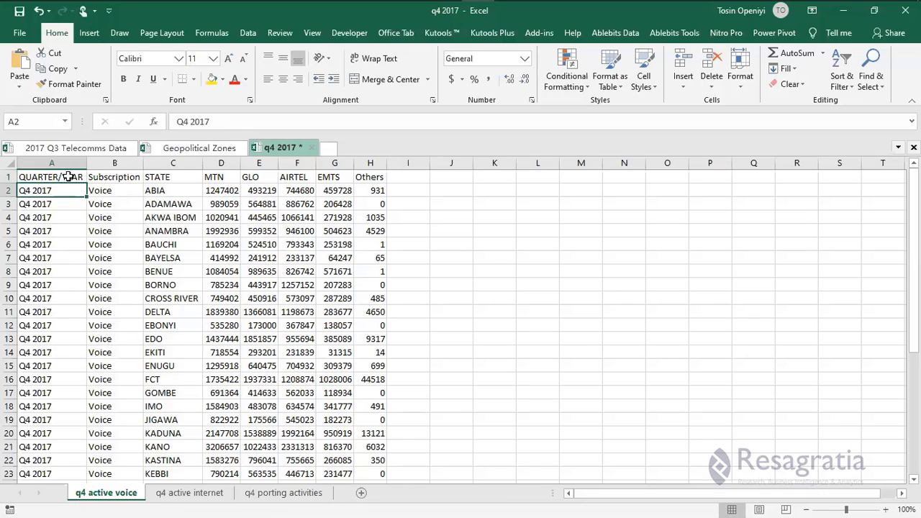
key(Up)
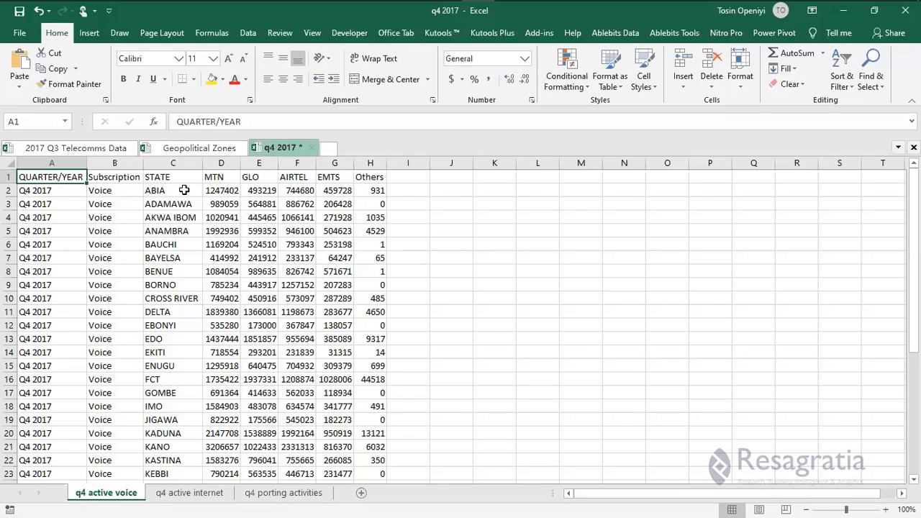
click(184, 191)
click(223, 192)
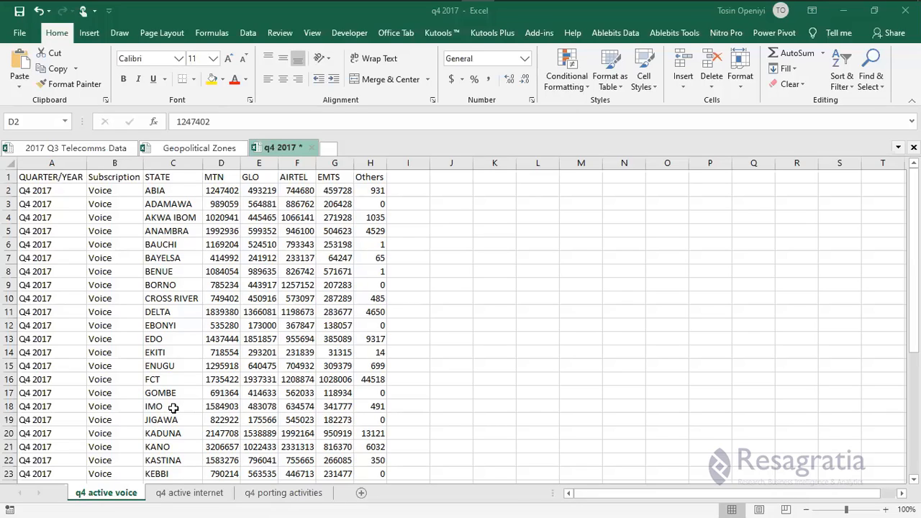
click(262, 194)
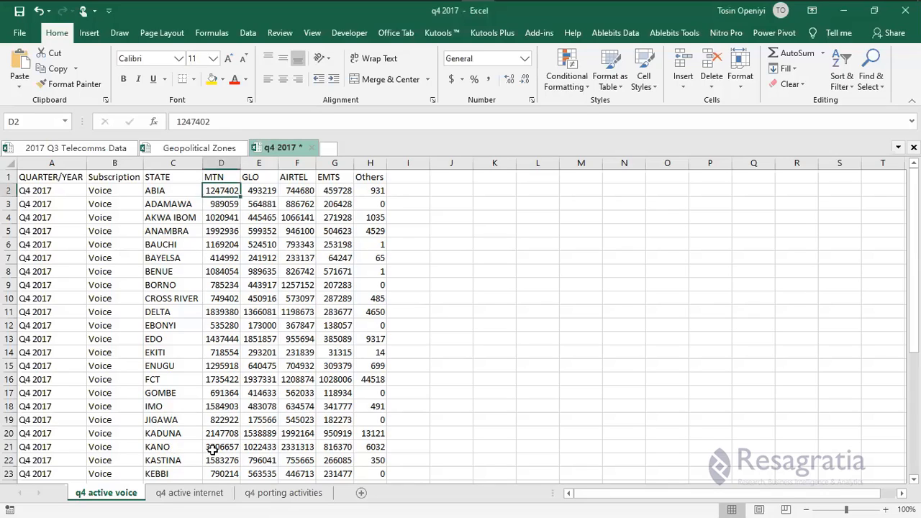
Open the q4 porting activities sheet and select the Operator column B.
click(265, 495)
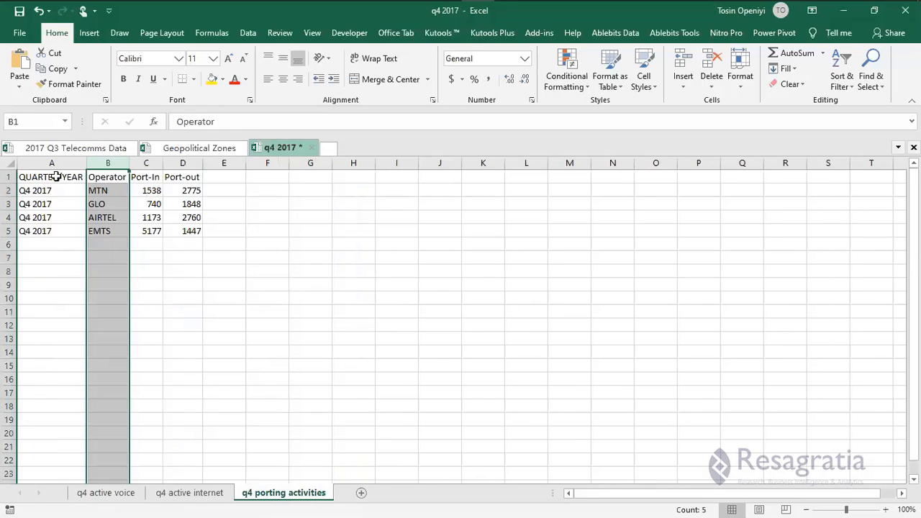
click(105, 245)
click(53, 177)
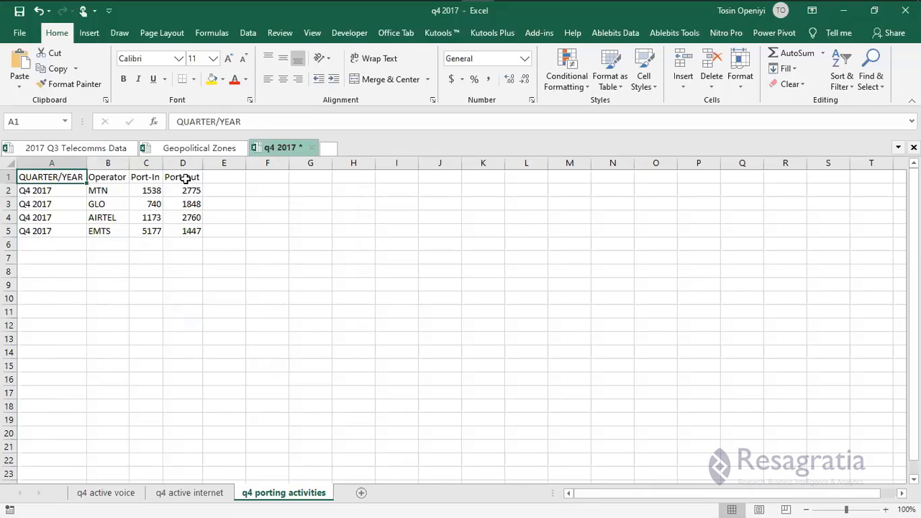
key(Right)
key(Right)
key(Right)
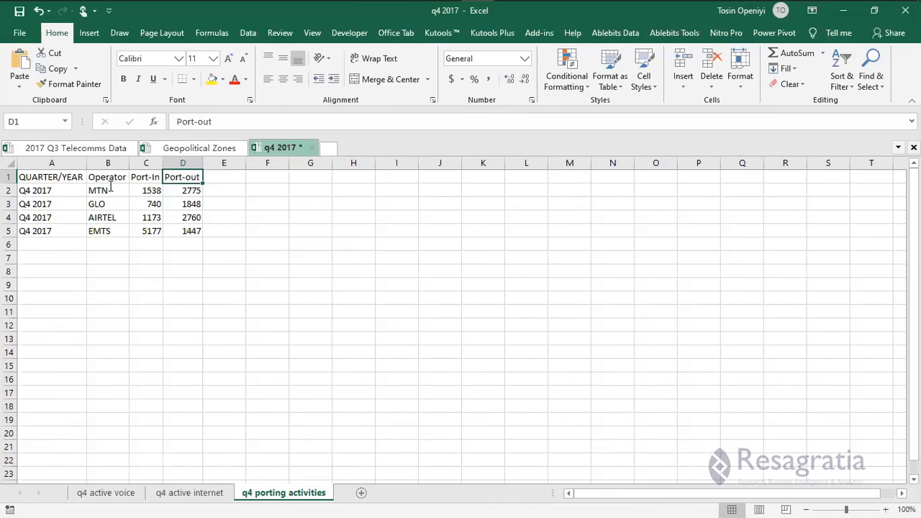
click(101, 165)
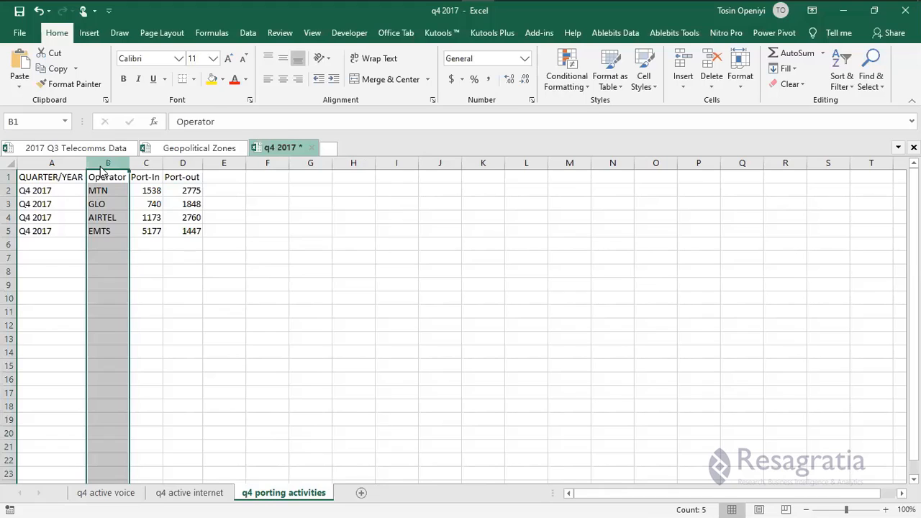
Insert a column before Operator with header 'Activities' and 'Porting Activities' in B2.
right_click(101, 170)
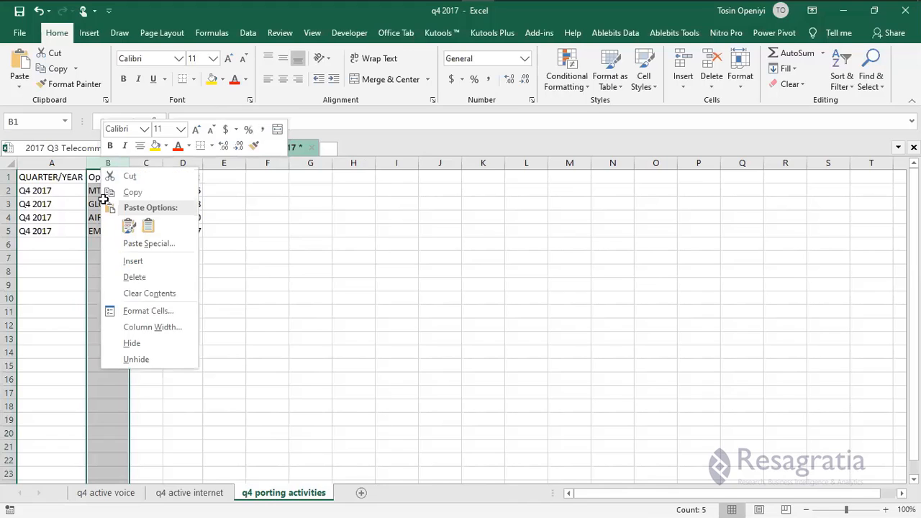
click(133, 261)
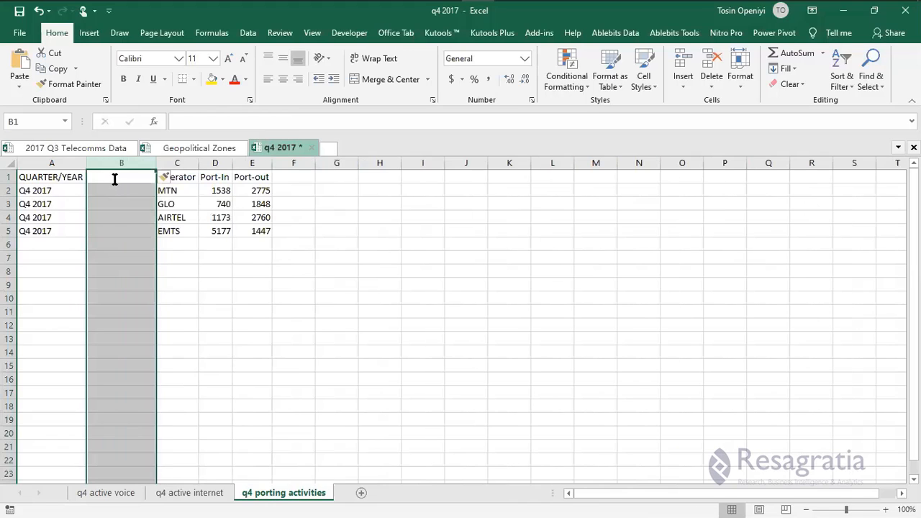
double_click(114, 179)
text(Ac)
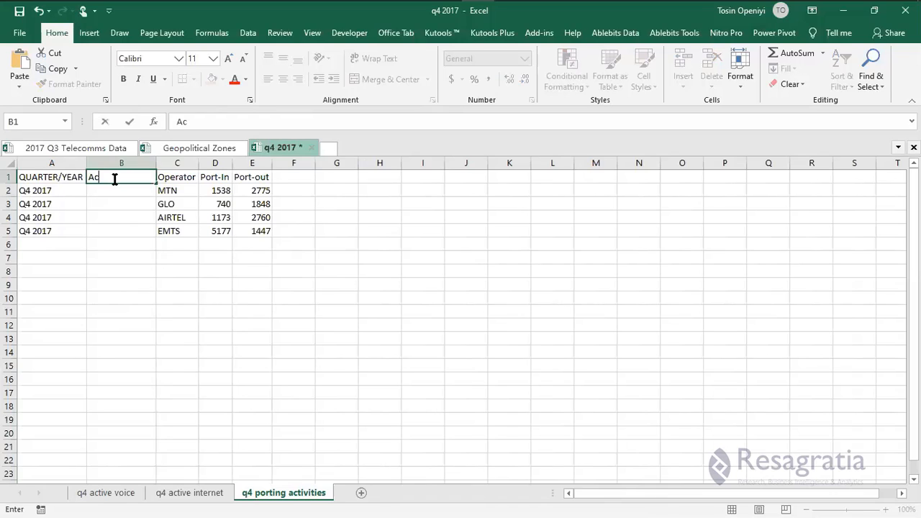
text(tivities)
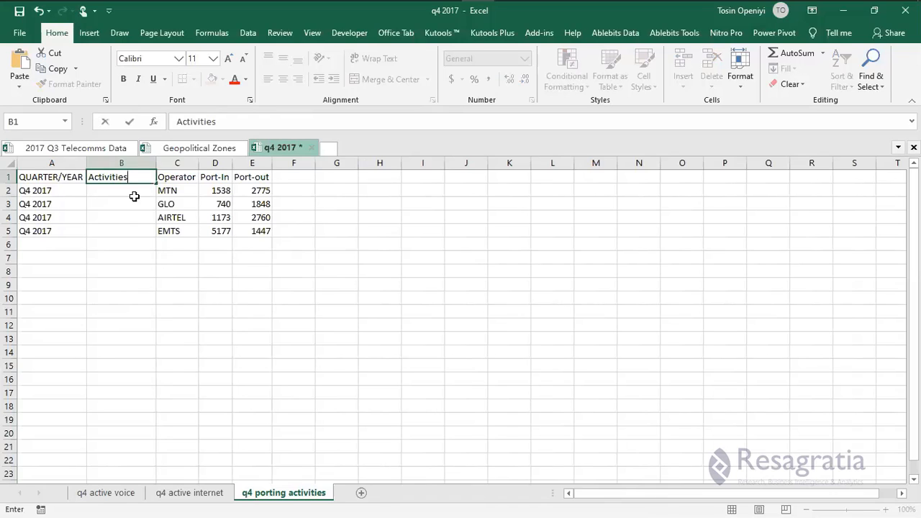
key(Return)
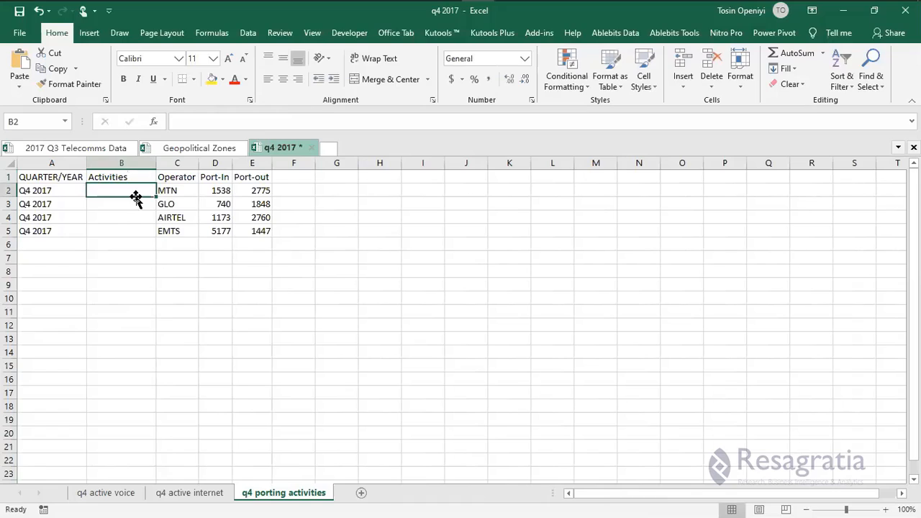
text(Porting)
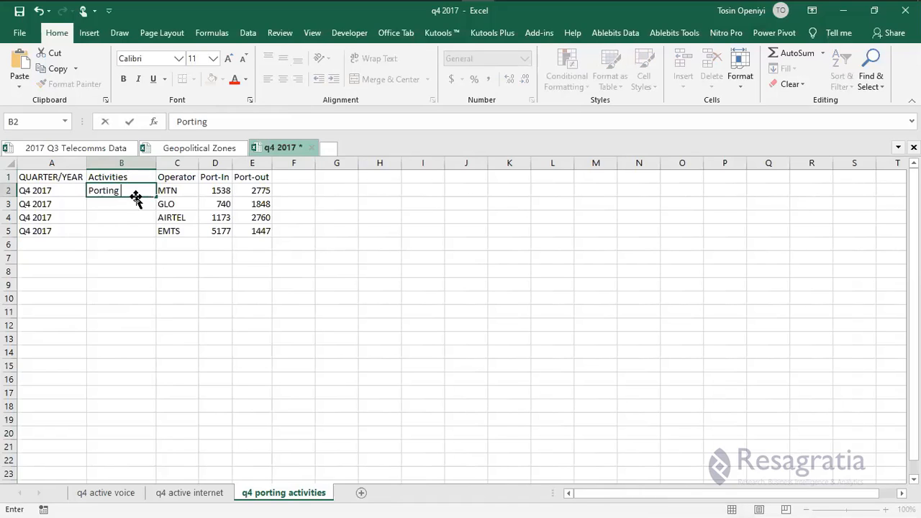
text( Activities)
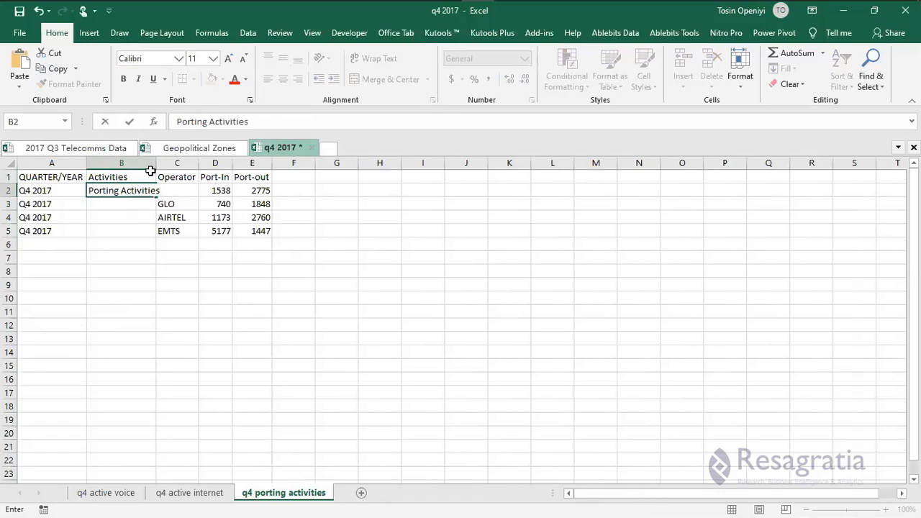
key(Return)
key(Return)
Autofit column B and fill 'Porting Activities' down for all four operators.
double_click(157, 163)
click(147, 188)
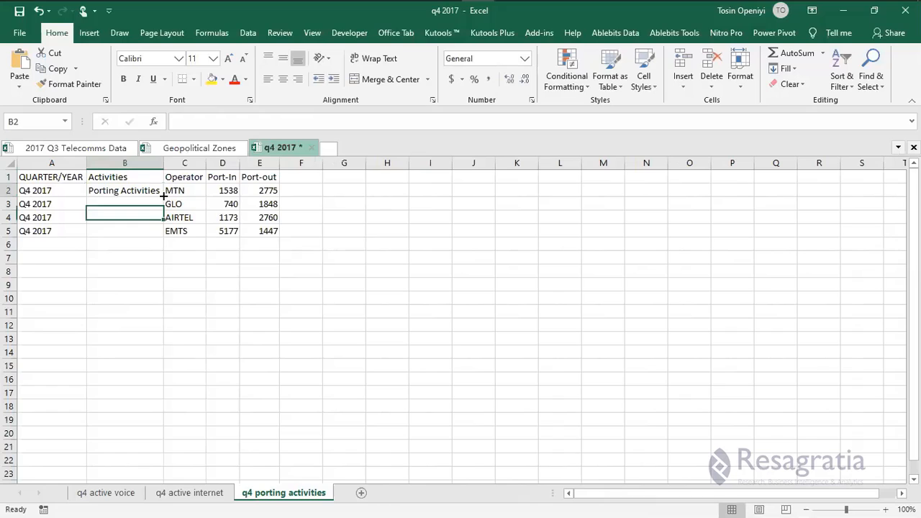
double_click(164, 197)
click(135, 276)
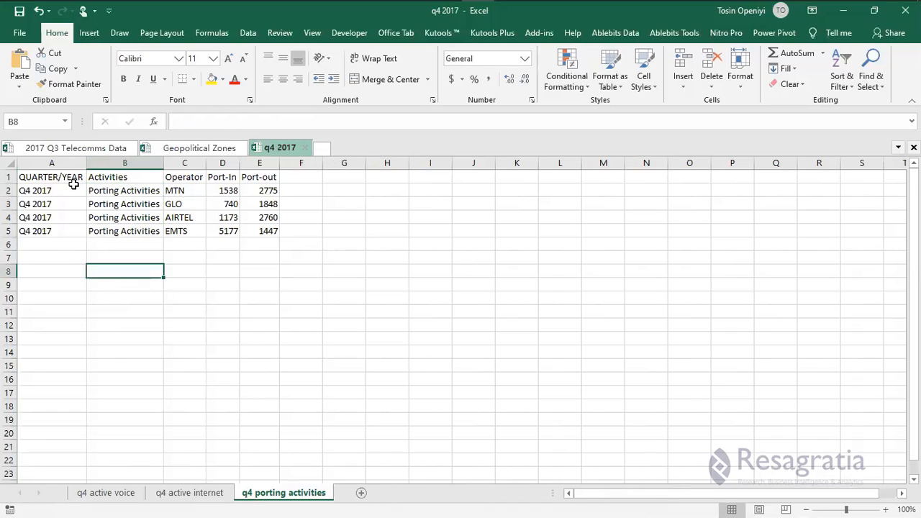
key(ctrl+Home)
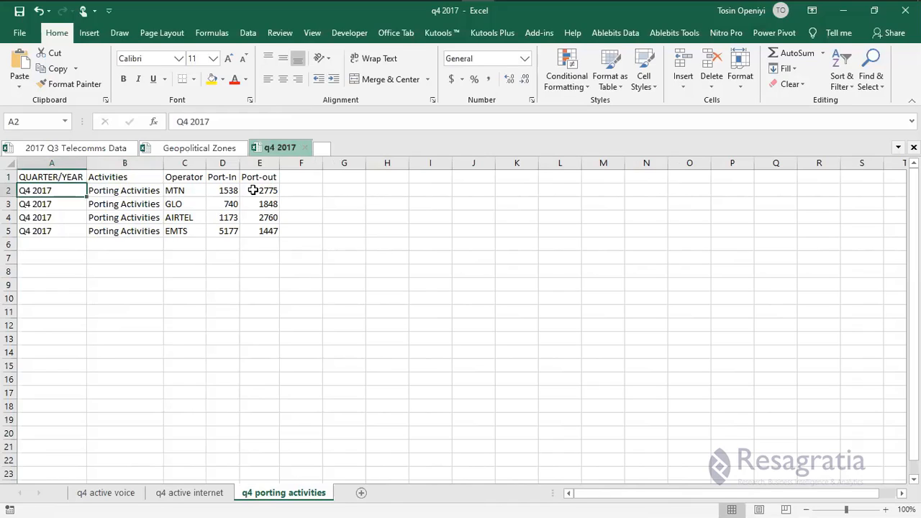
key(Up)
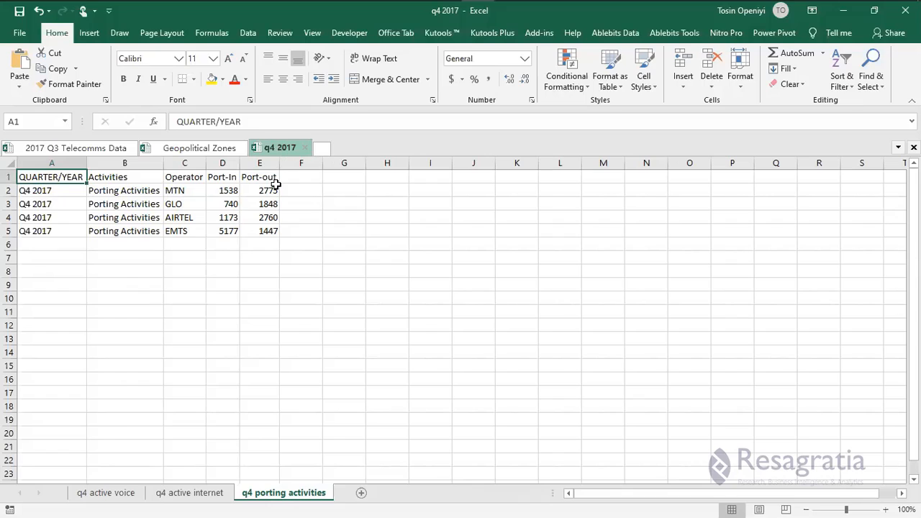
Create new blank workbook Book2, then return to q4 2017's q4 active voice sheet.
click(224, 244)
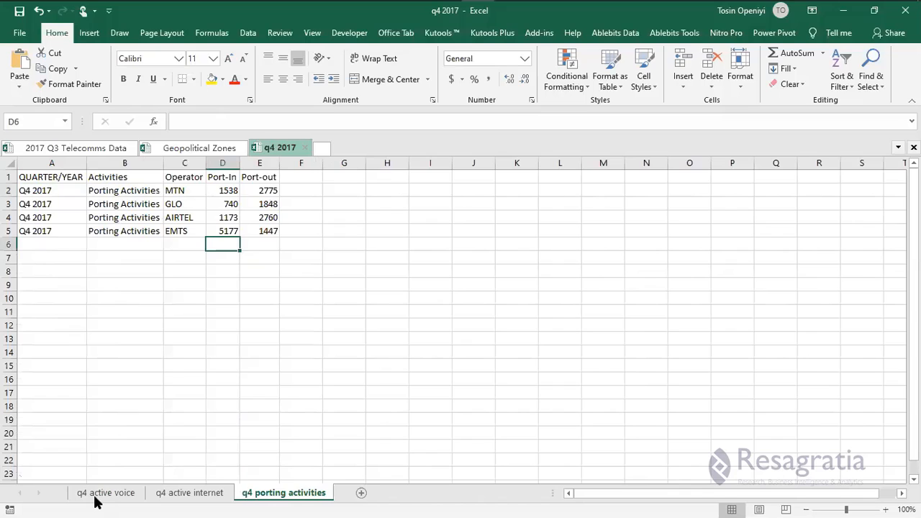
click(103, 495)
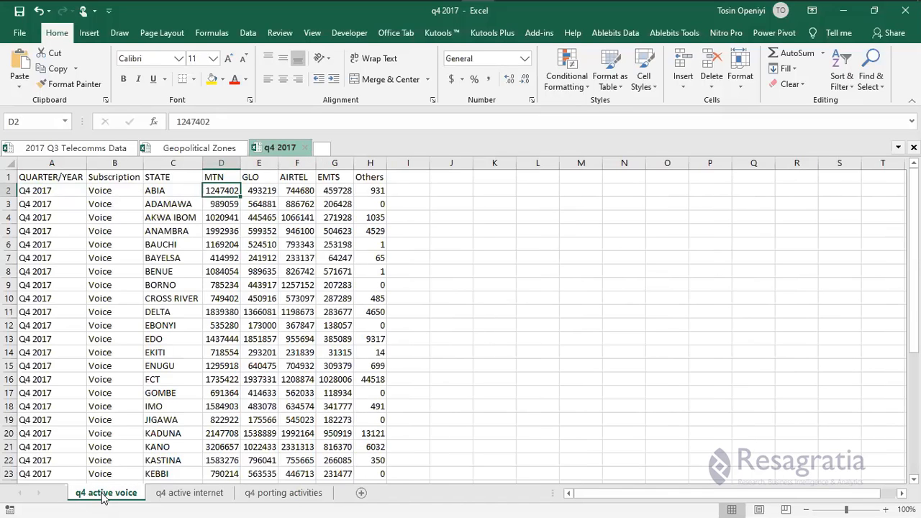
click(158, 226)
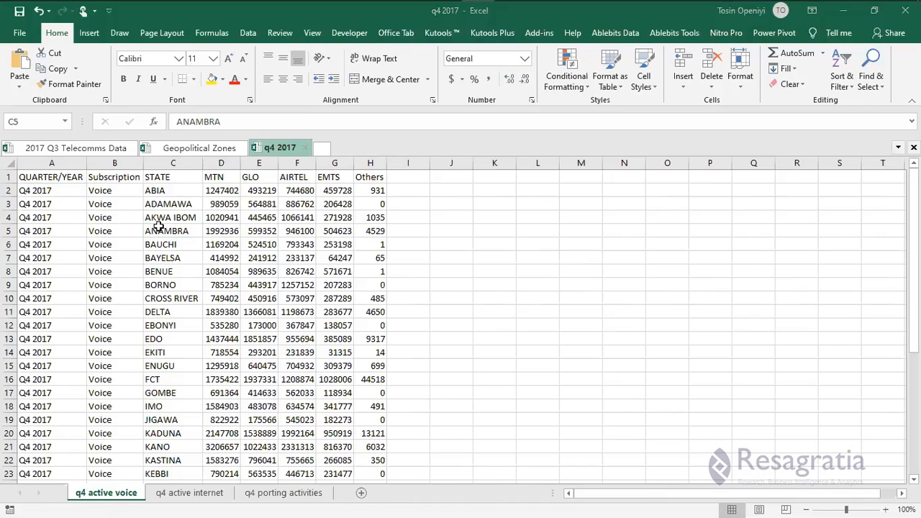
key(ctrl+n)
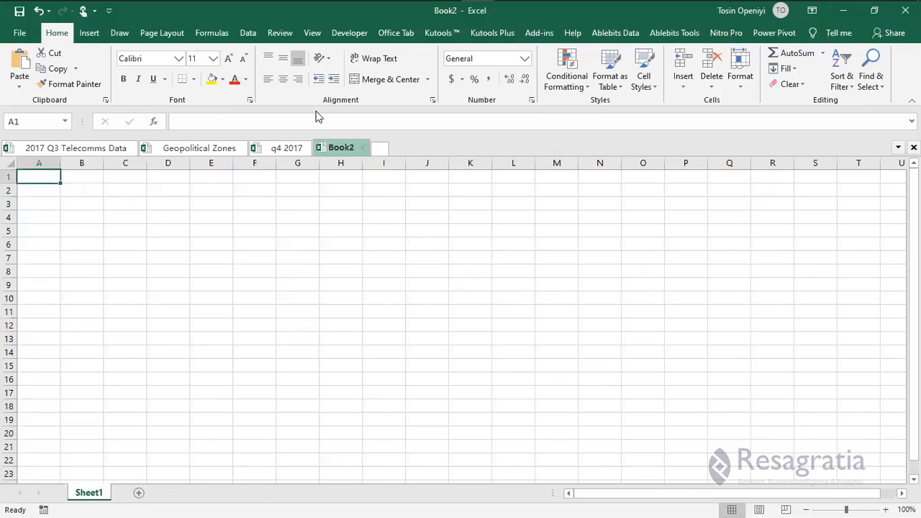
click(285, 149)
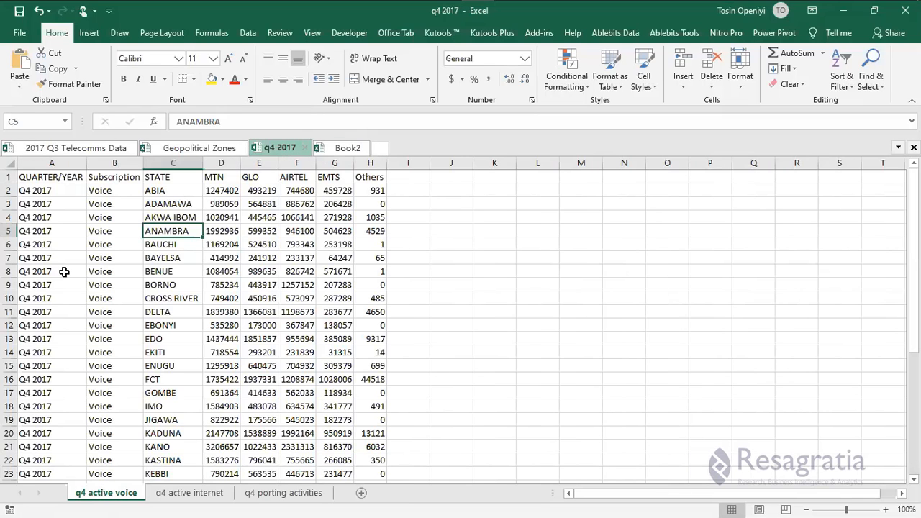
click(49, 177)
Copy the whole q4 active voice table into Book2's first sheet.
key(ctrl+shift+End)
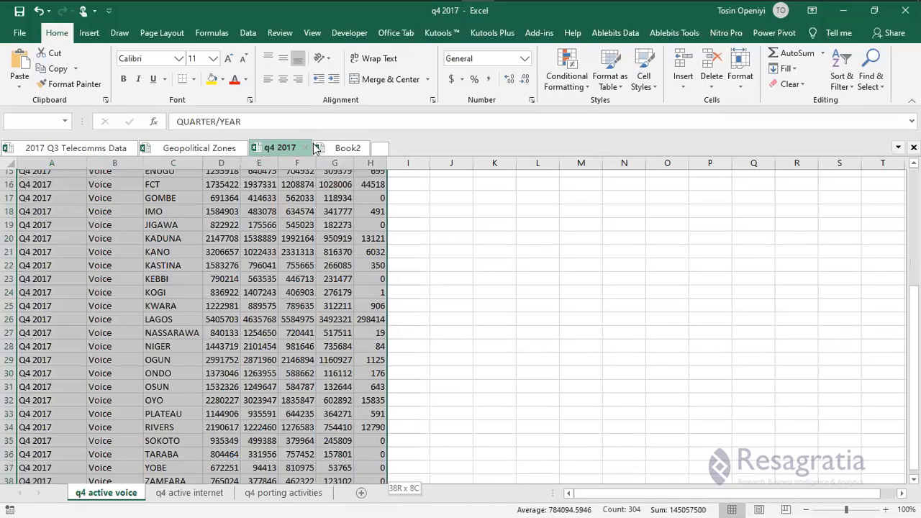
key(ctrl+c)
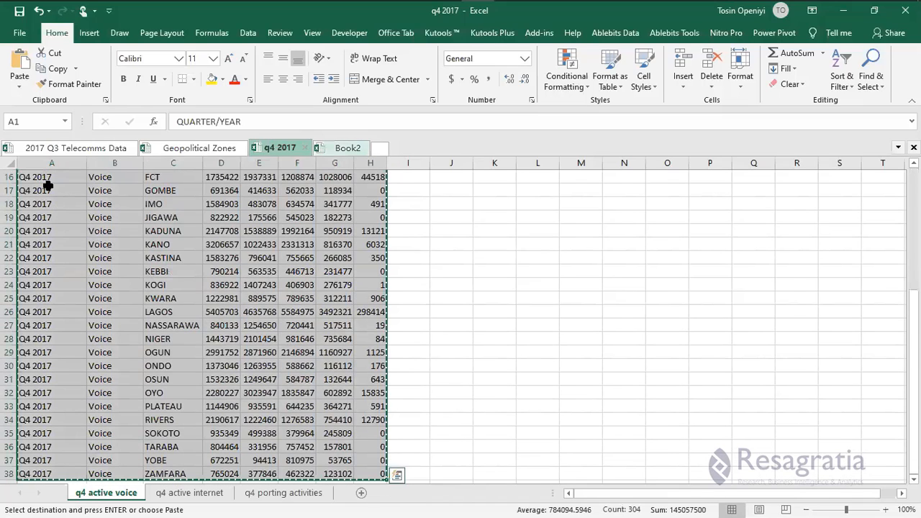
key(ctrl+Tab)
key(ctrl+v)
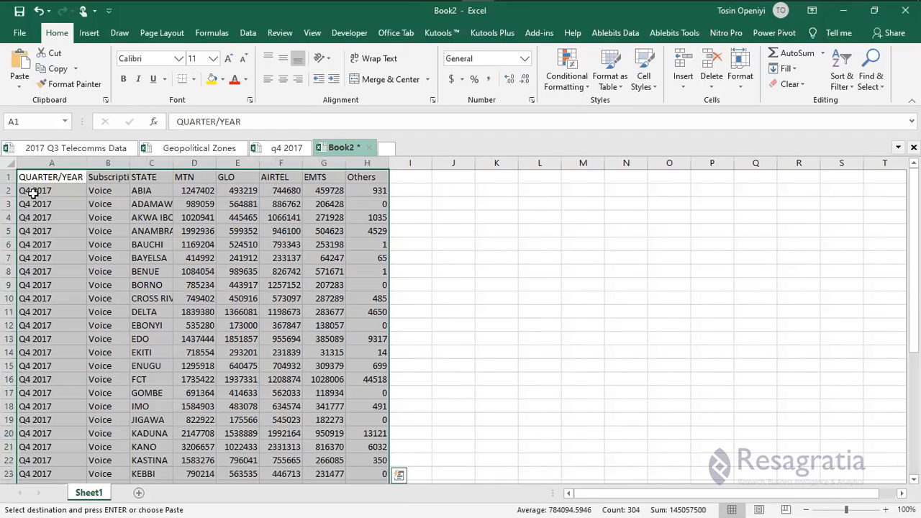
click(89, 492)
Rename Book2's first sheet to 'Q3 Active Voice'.
double_click(90, 492)
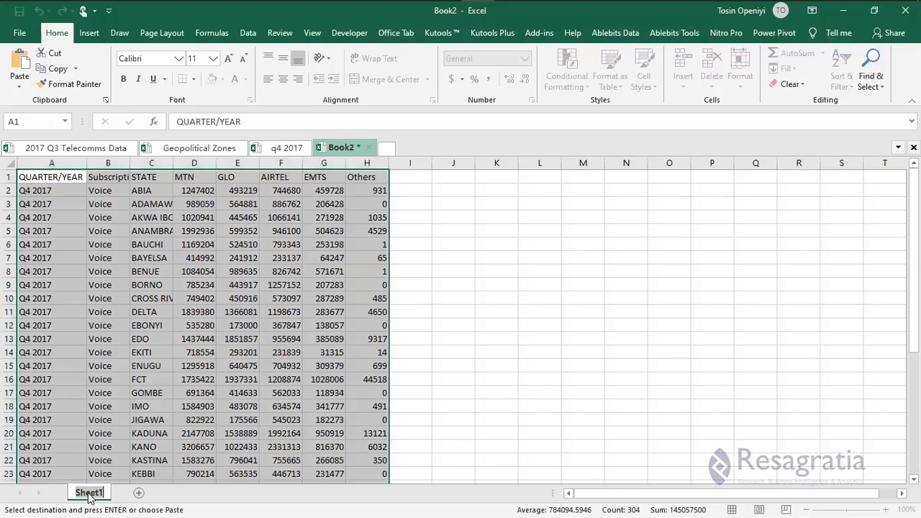
text(Q3)
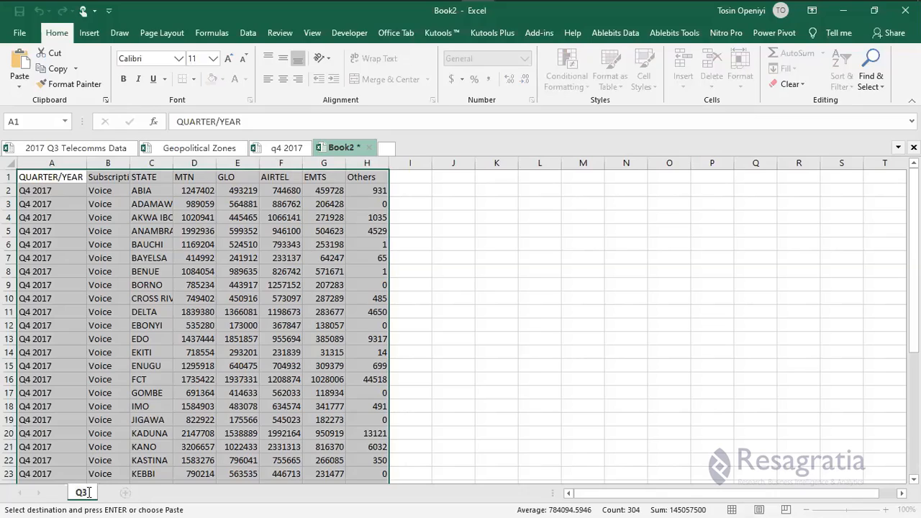
text(acTIV)
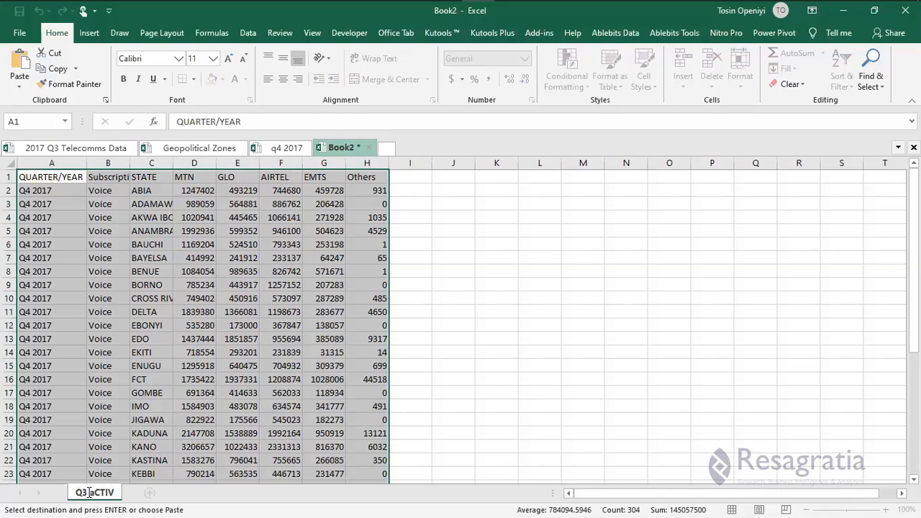
key(BackSpace)
key(BackSpace)
key(BackSpace)
key(BackSpace)
key(BackSpace)
key(BackSpace)
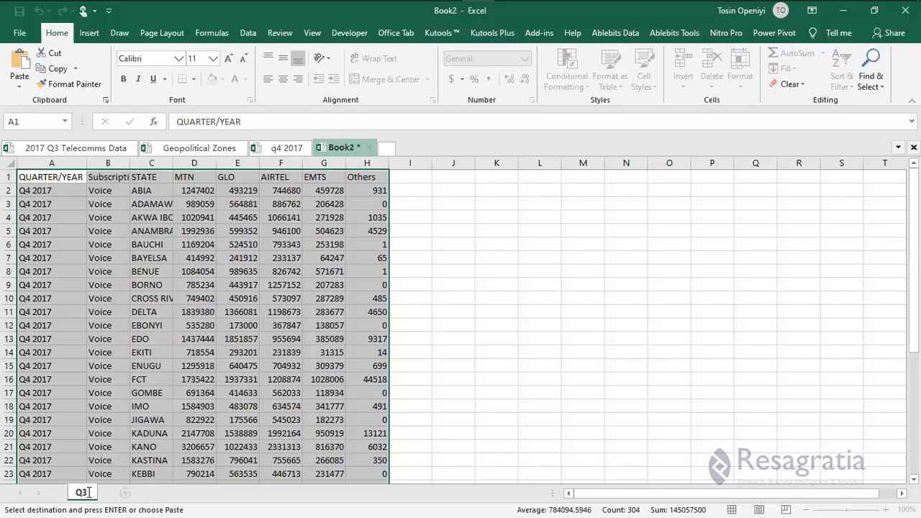
text(Active Vo)
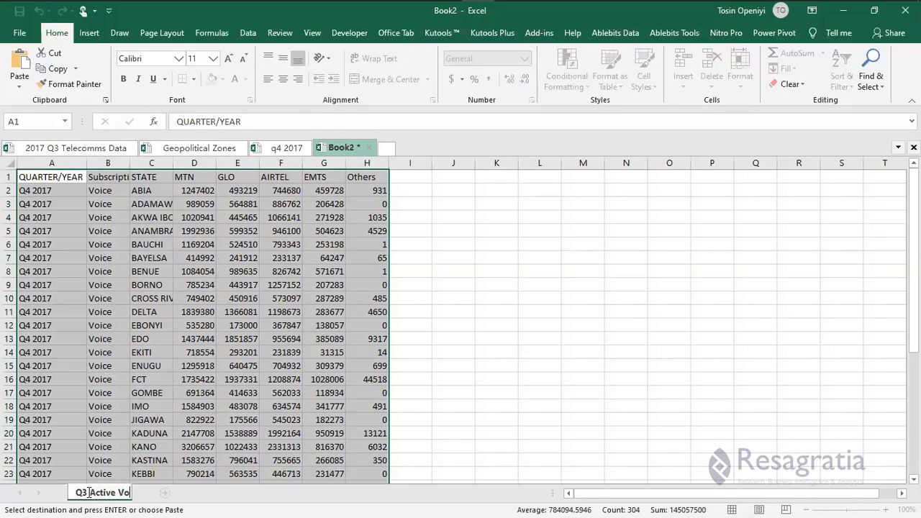
text(ice)
Change A2 from Q4 2017 to Q3 2017 and fill it down the QUARTER/YEAR column.
double_click(33, 192)
key(BackSpace)
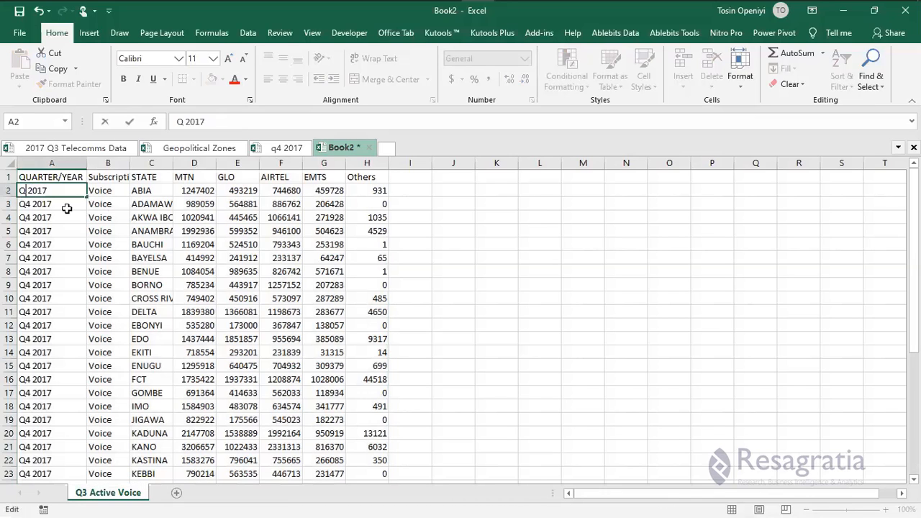
text(3)
key(ctrl+Return)
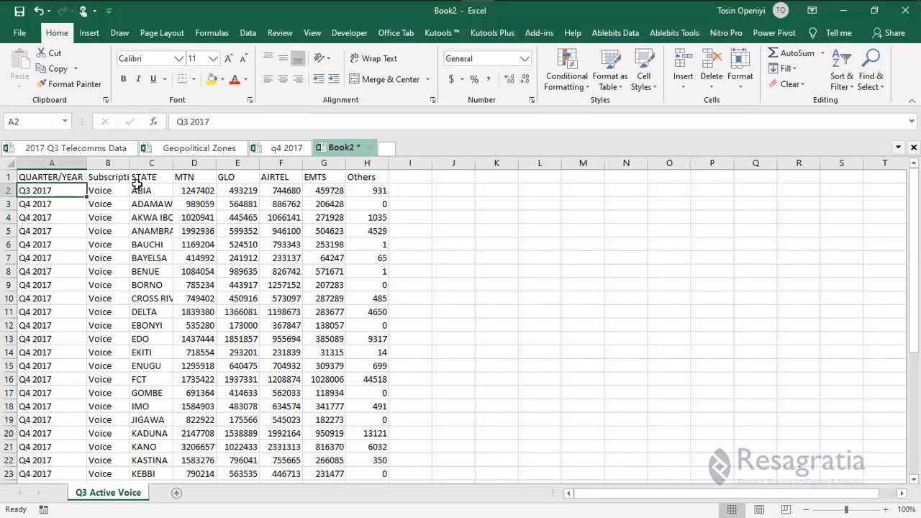
drag(86, 196, 83, 251)
double_click(86, 251)
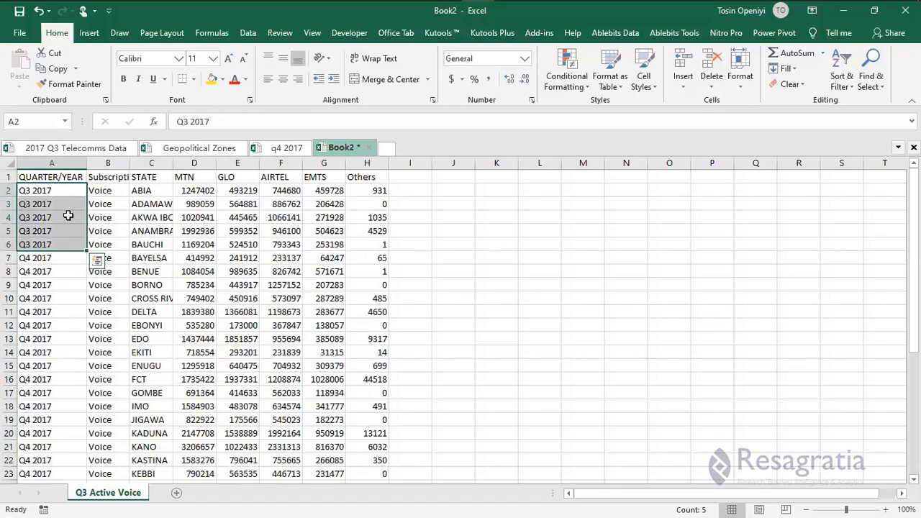
click(72, 191)
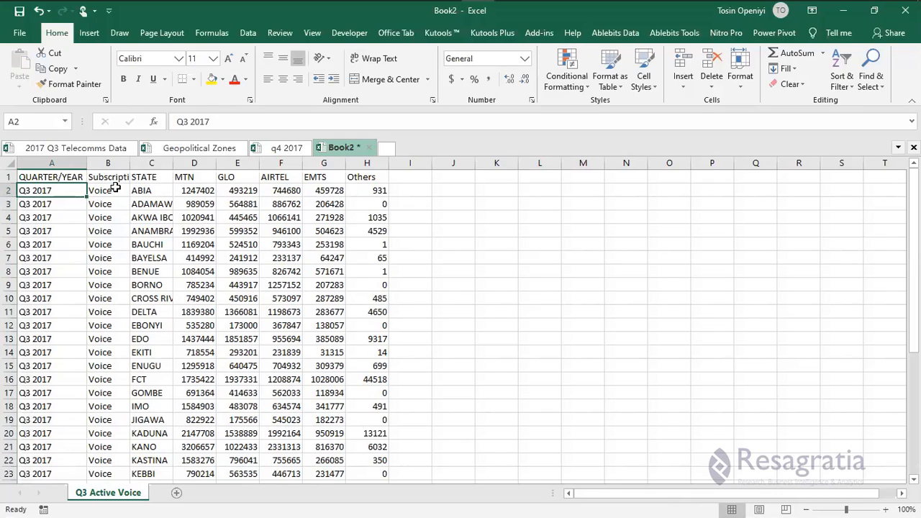
click(113, 189)
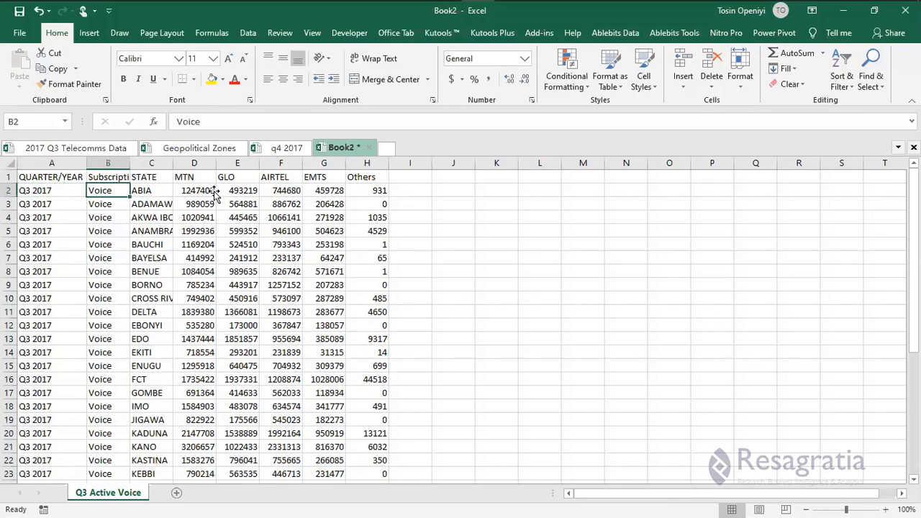
key(Right)
key(Right)
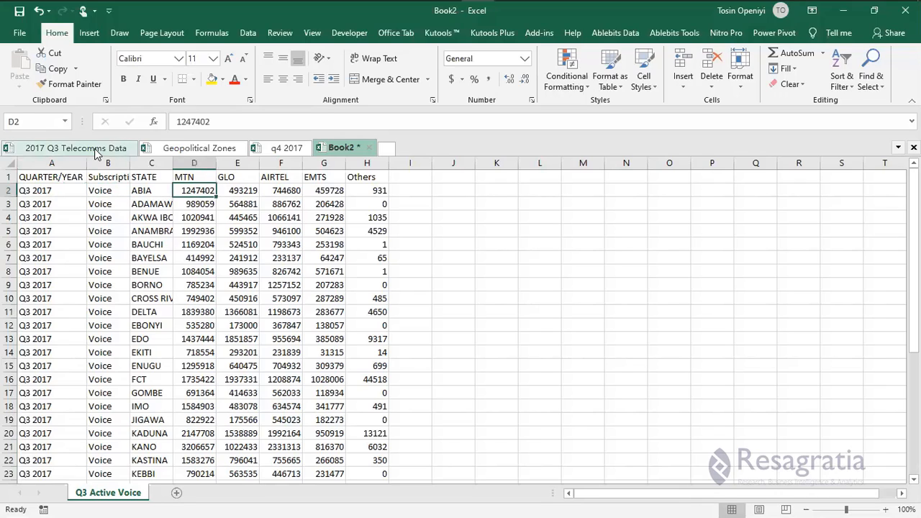
Copy the per-state MTN-to-Others figures D5:H41 from 2017 Q3 Telecomms Data.
click(92, 149)
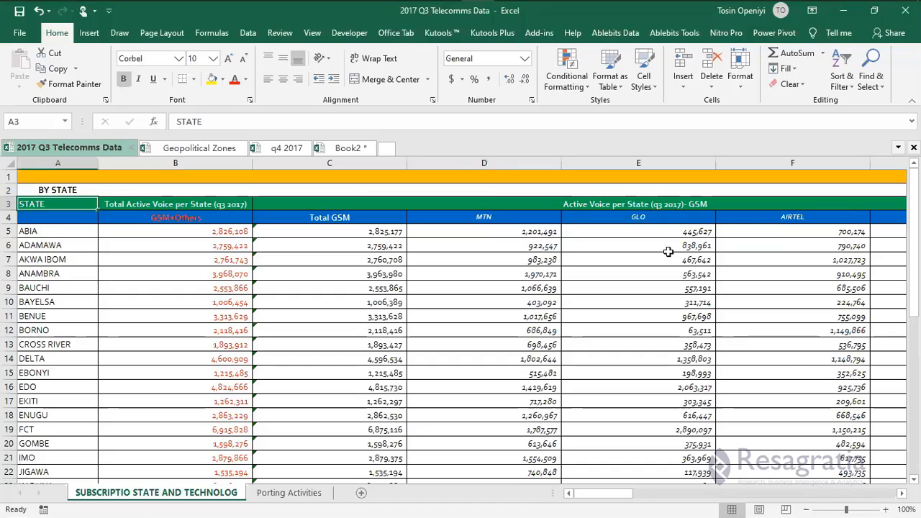
click(489, 234)
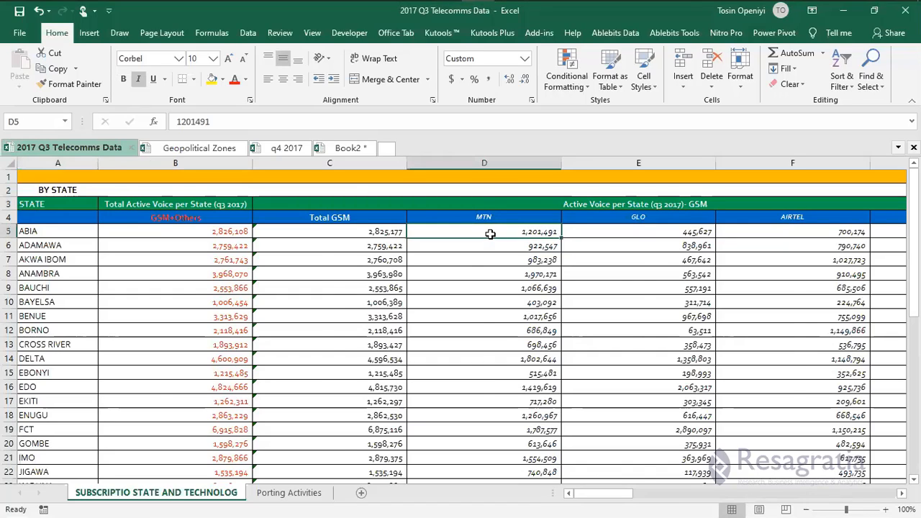
key(ctrl+shift+Right)
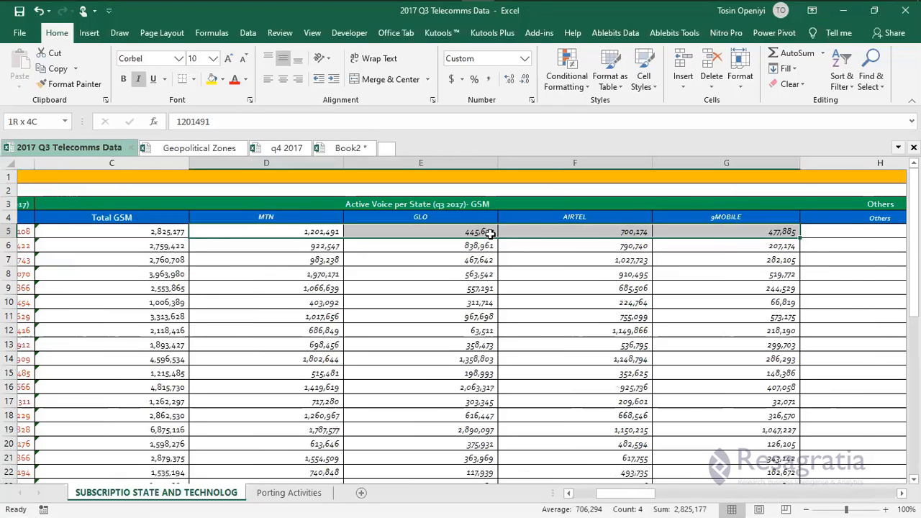
key(shift+Right)
key(ctrl+shift+Down)
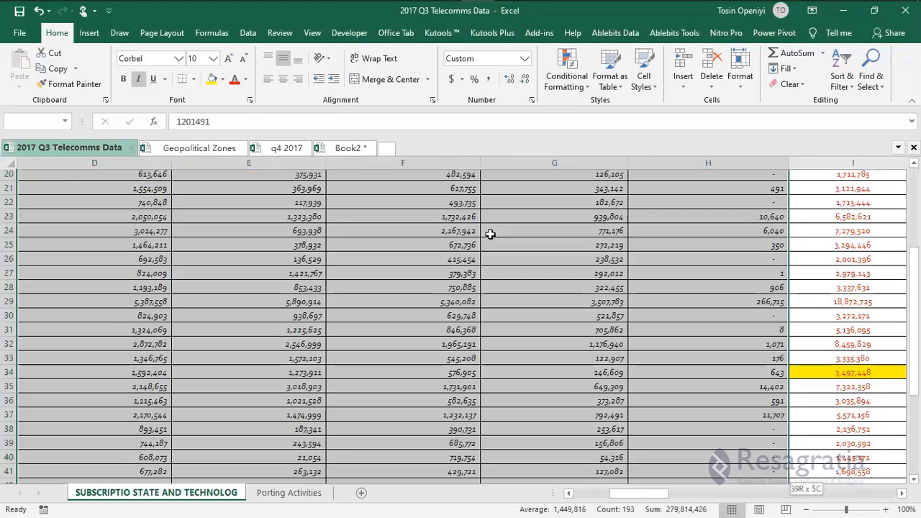
key(shift+Up)
key(shift+Up)
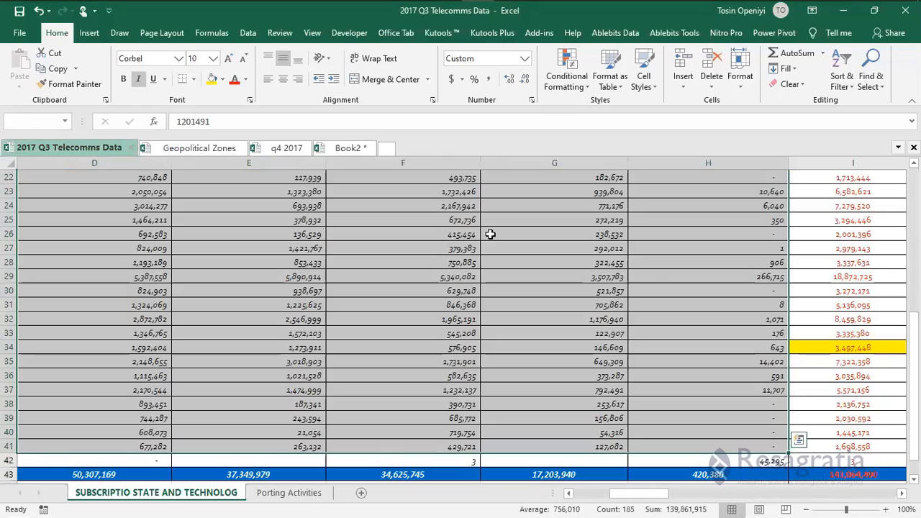
key(ctrl+c)
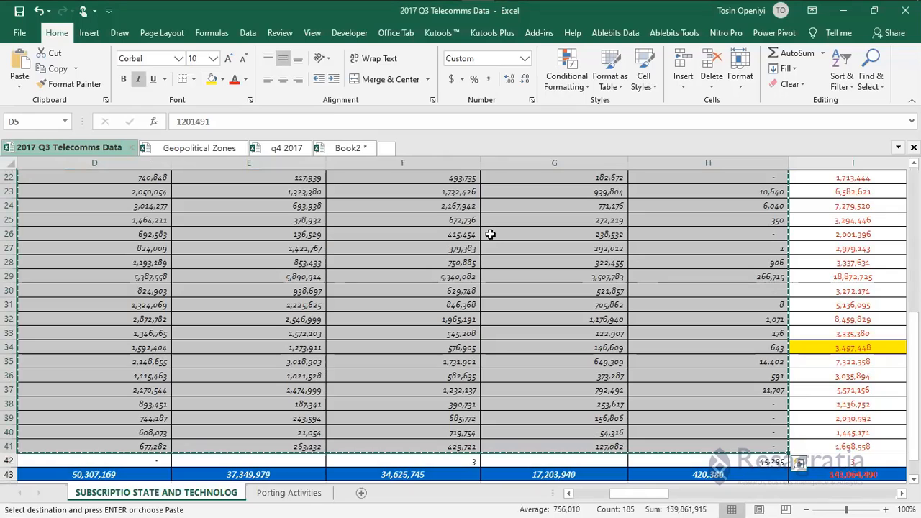
Paste the figures as values into D2 of Book2's Q3 Active Voice sheet.
click(346, 148)
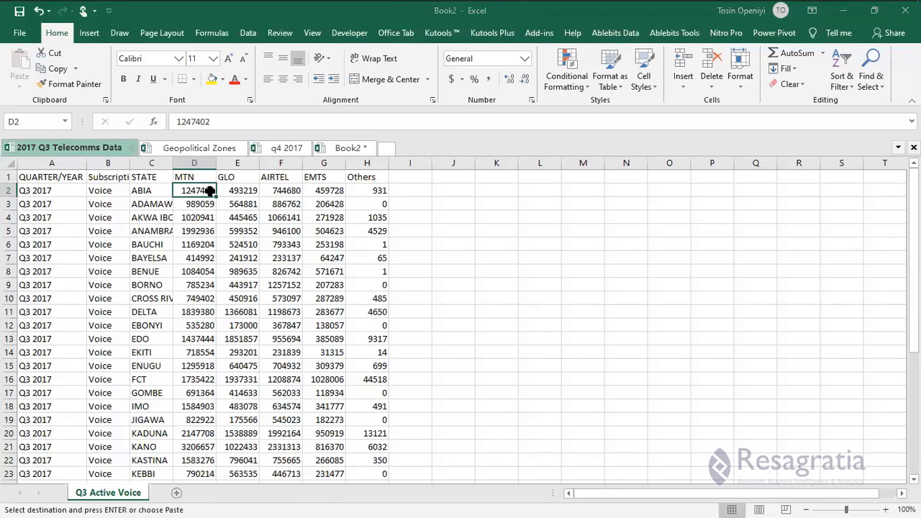
key(shift+F10)
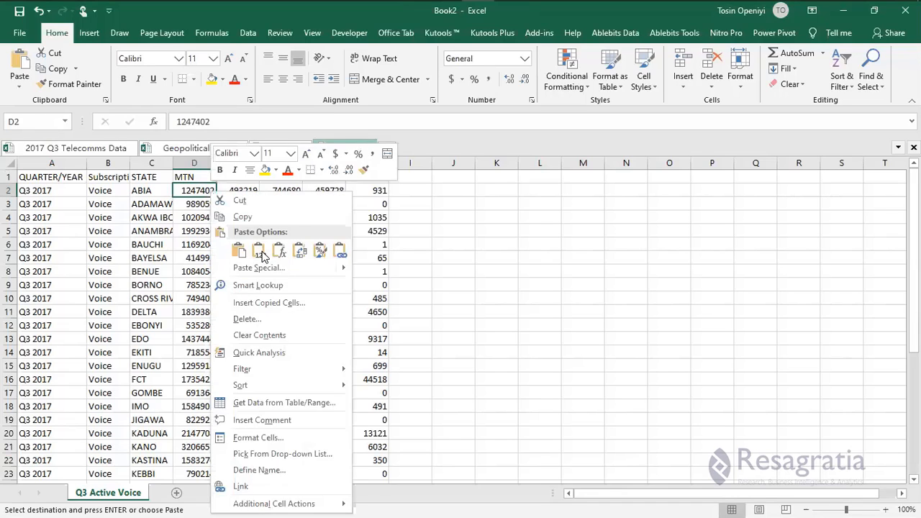
click(264, 256)
scroll(403, 392, down, 9)
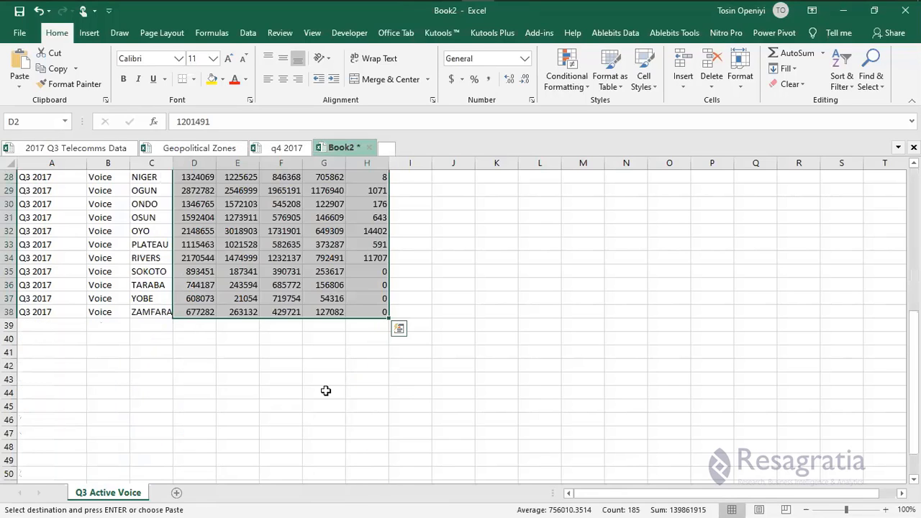
scroll(326, 391, up, 9)
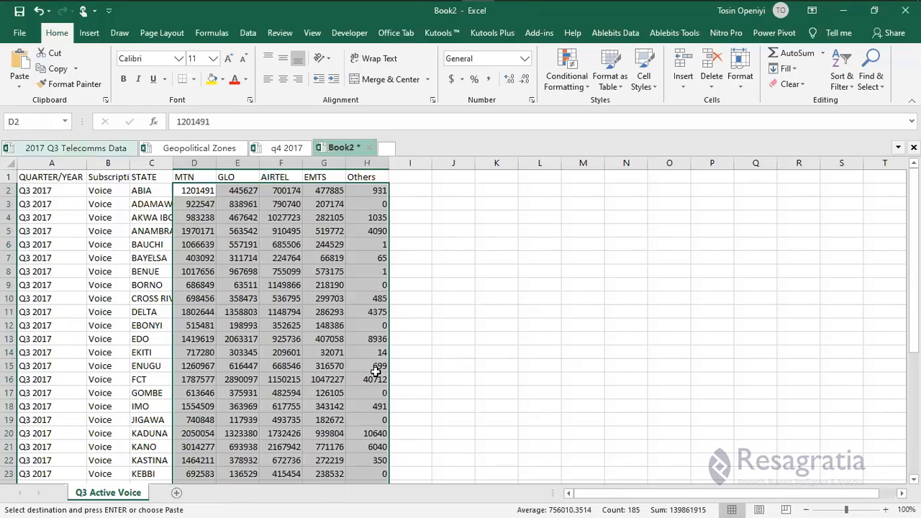
key(ctrl+Tab)
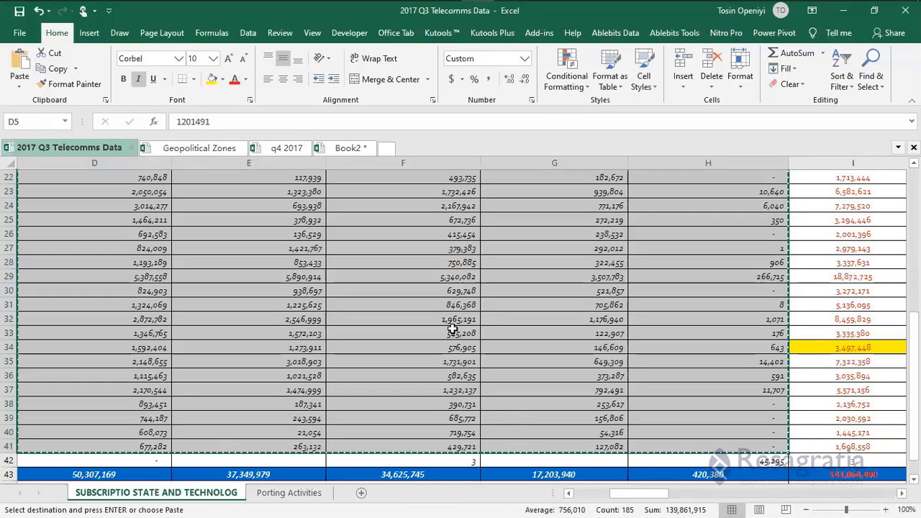
Inspect the subscription table's OTHERS (Undefined) row, including its 45295 Others value.
scroll(411, 318, down, 9)
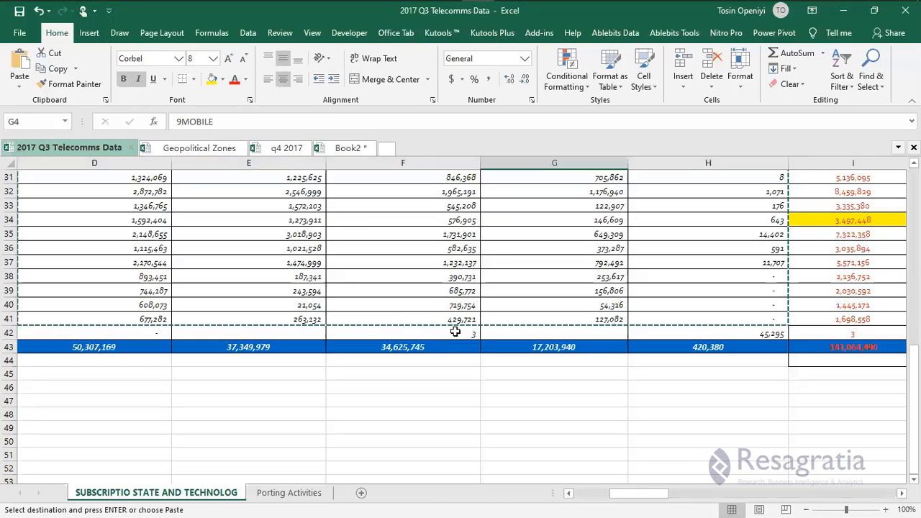
scroll(641, 318, up, 1)
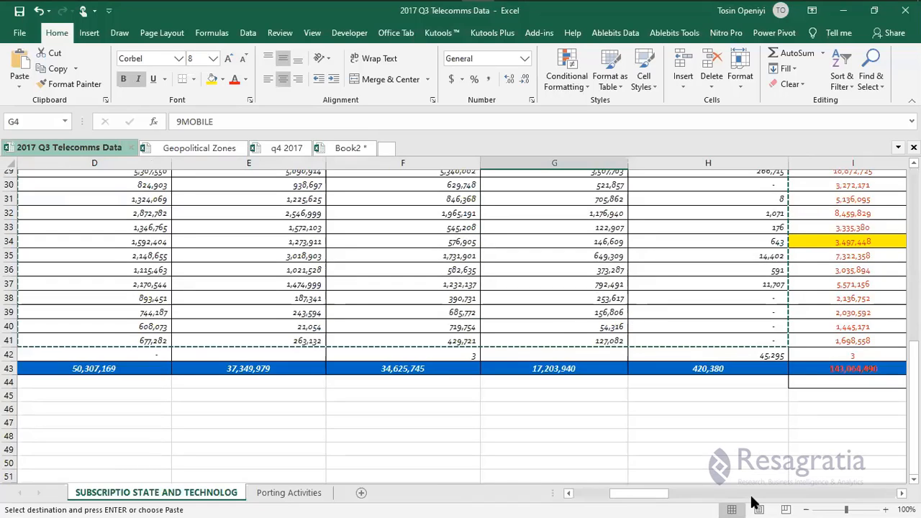
scroll(752, 502, down, 1)
drag(664, 494, 579, 493)
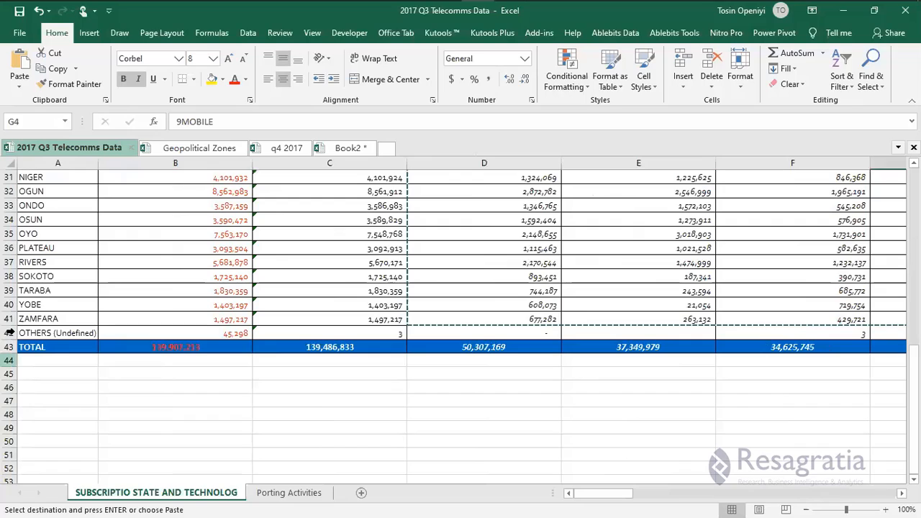
click(59, 332)
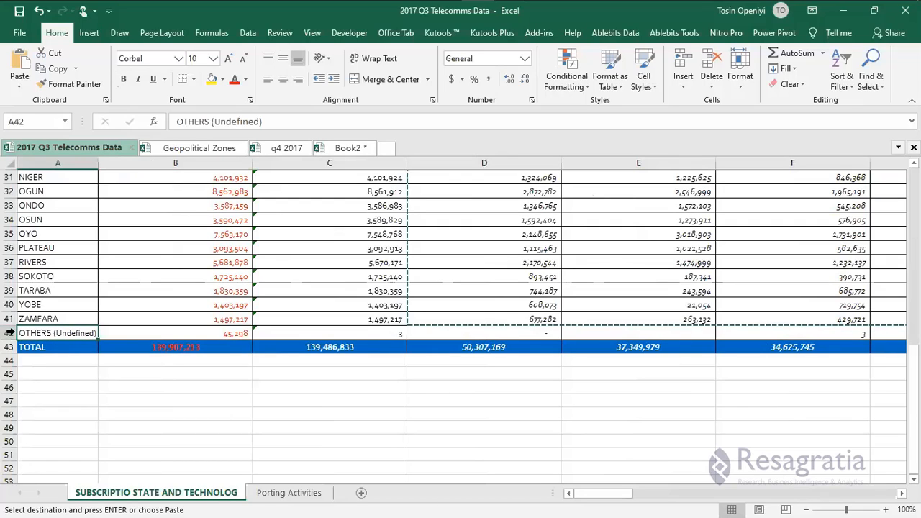
click(9, 332)
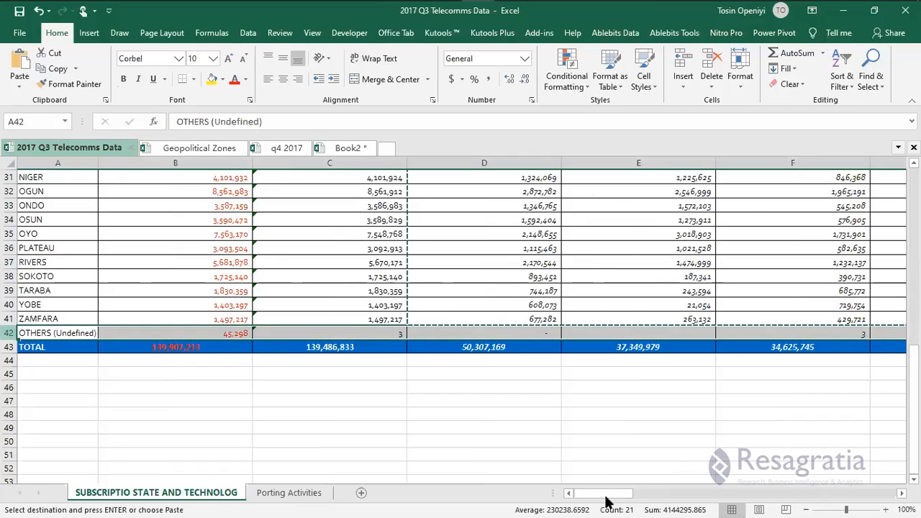
drag(636, 495, 656, 495)
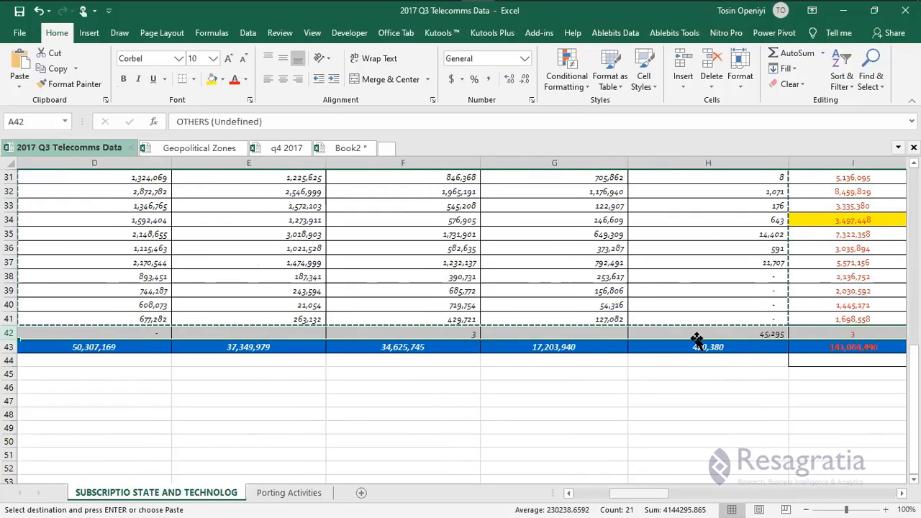
click(696, 338)
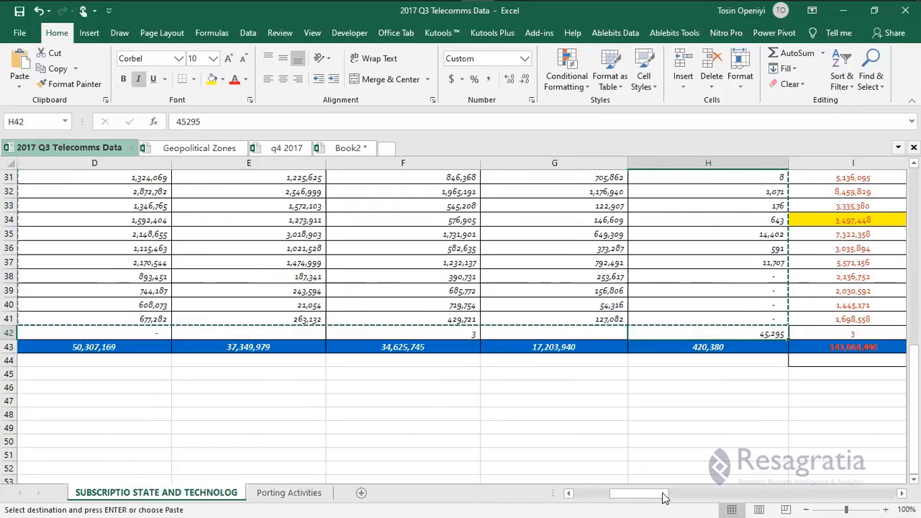
drag(663, 496, 617, 501)
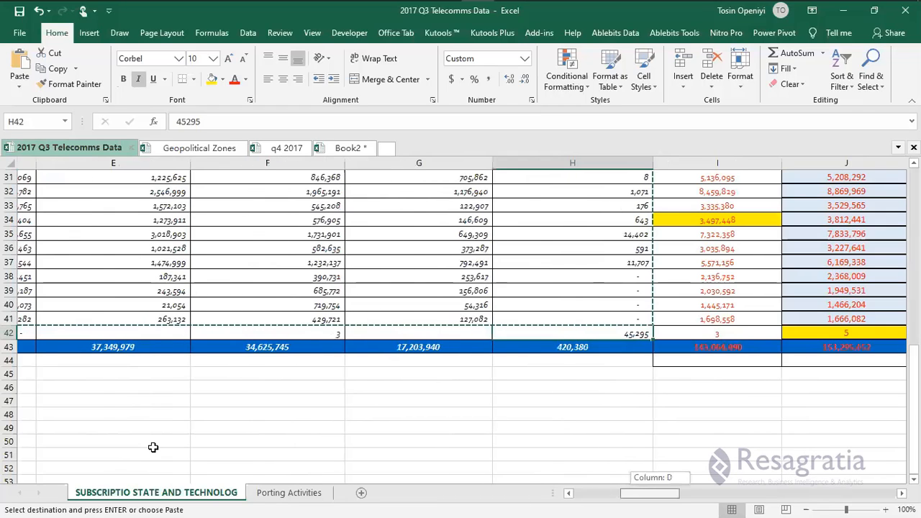
drag(153, 448, 153, 448)
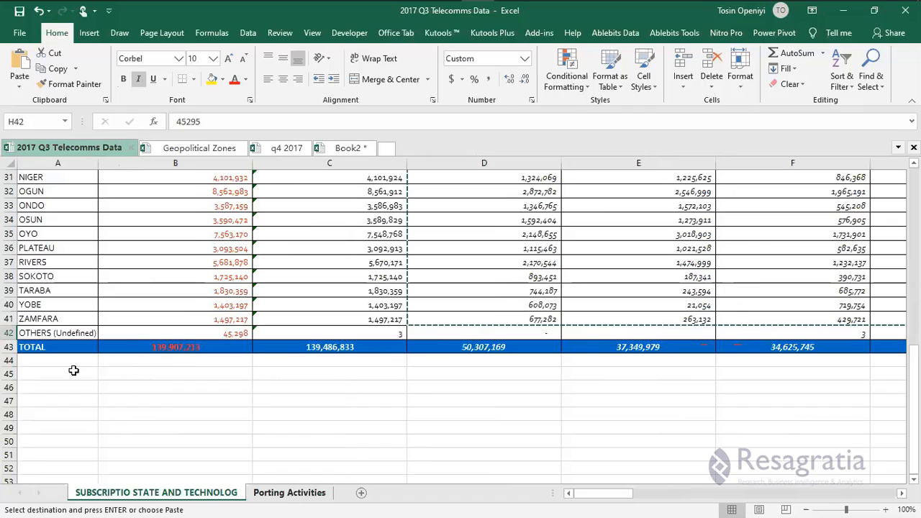
scroll(41, 327, up, 10)
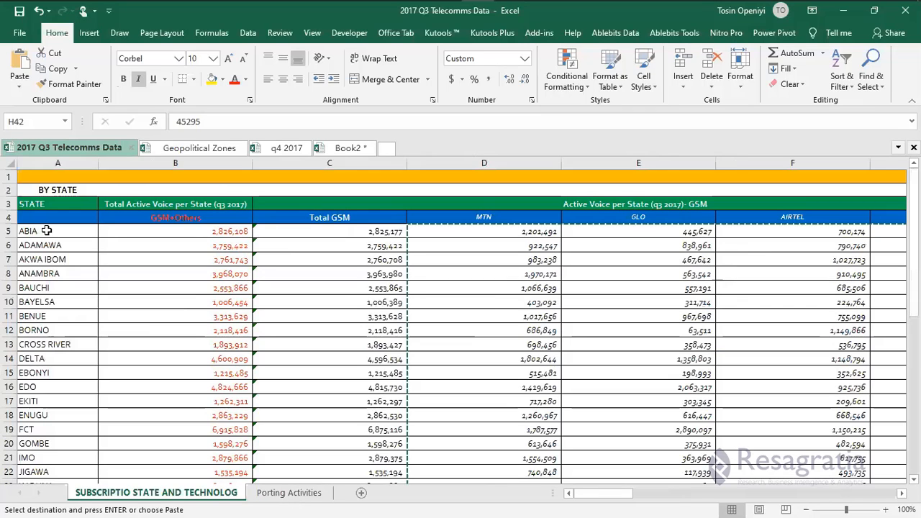
Select the state names from ABIA to ZAMFARA, leaving out the OTHERS and TOTAL rows.
click(46, 231)
key(ctrl+shift+Down)
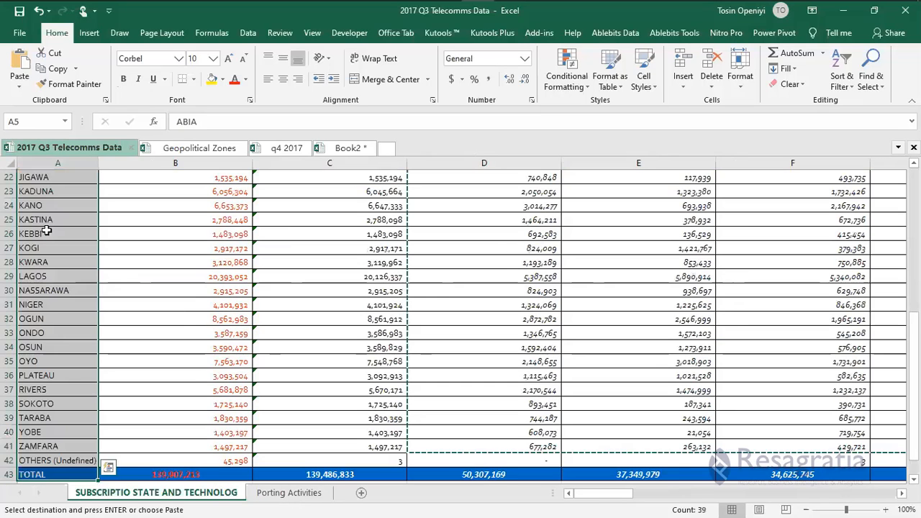
key(shift+Up)
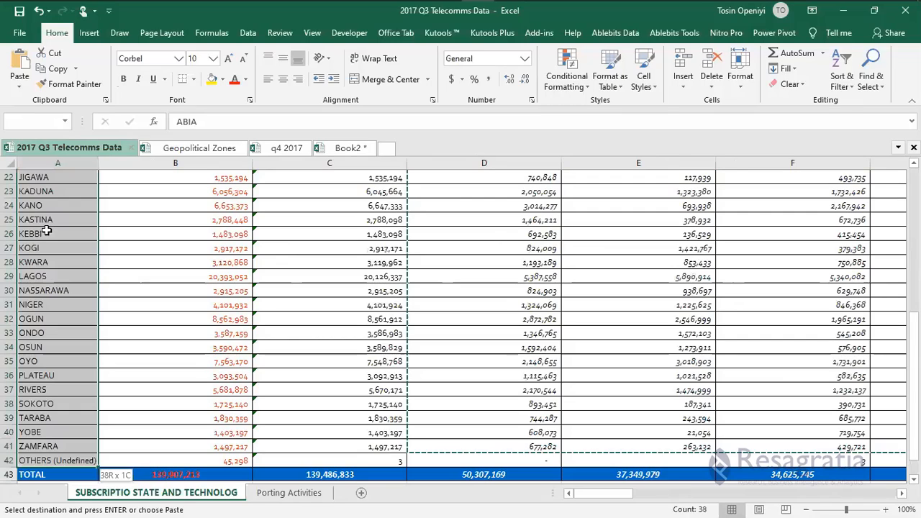
key(shift+Up)
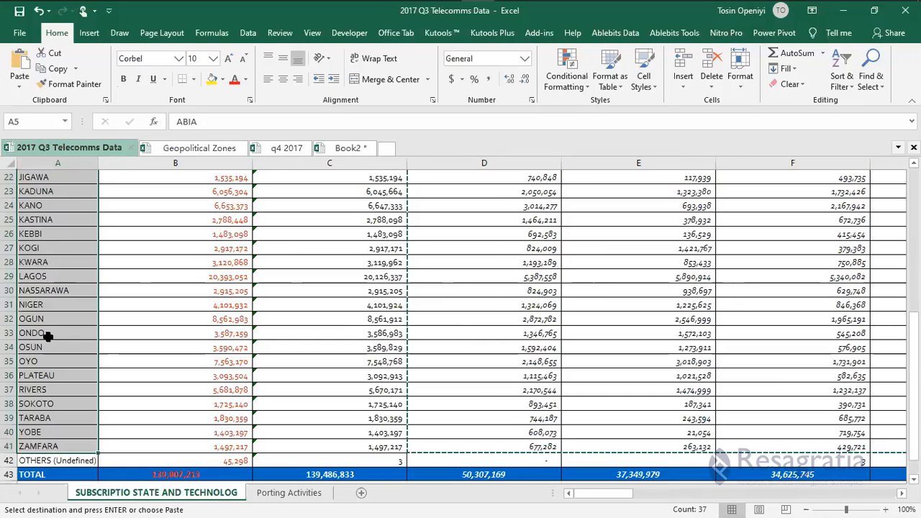
click(71, 460)
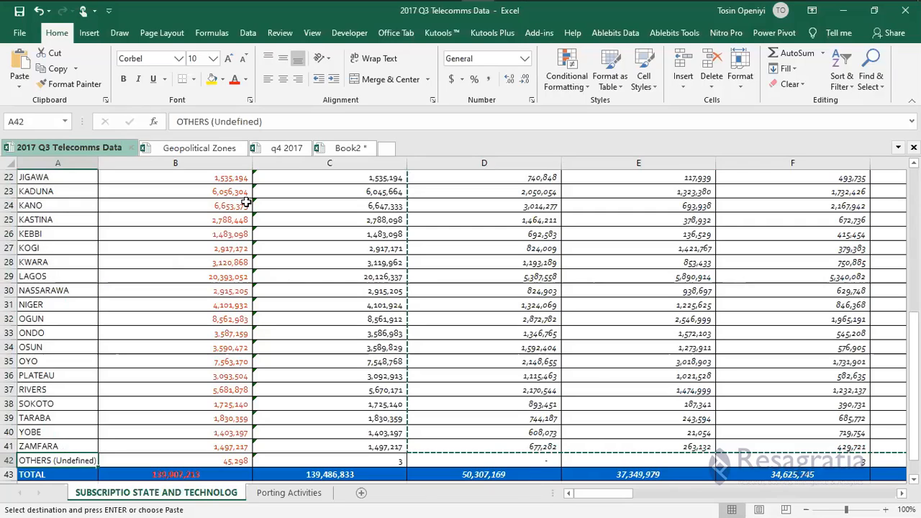
Add a new blank Sheet2 to Book2.
click(339, 148)
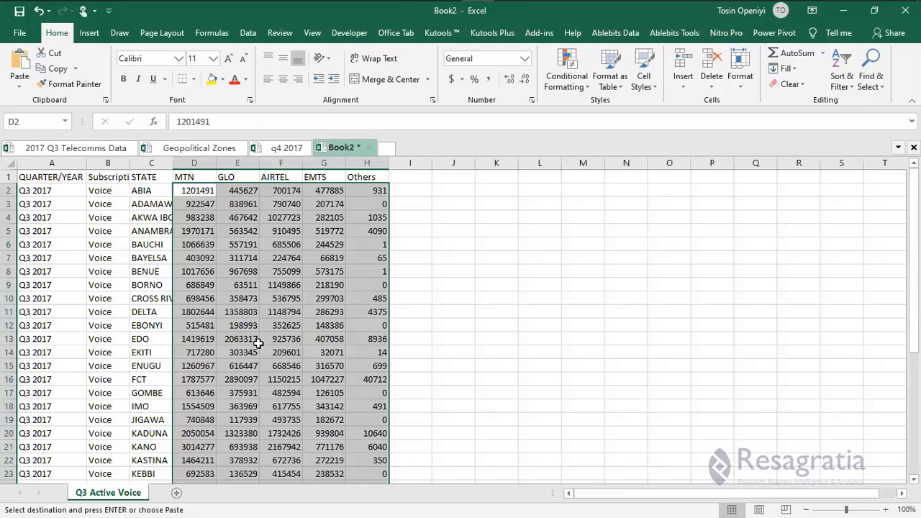
click(269, 229)
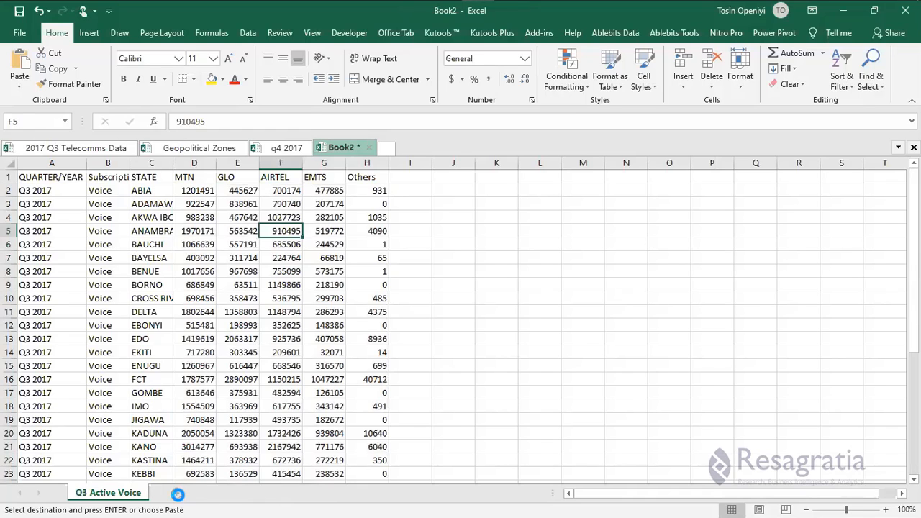
click(175, 492)
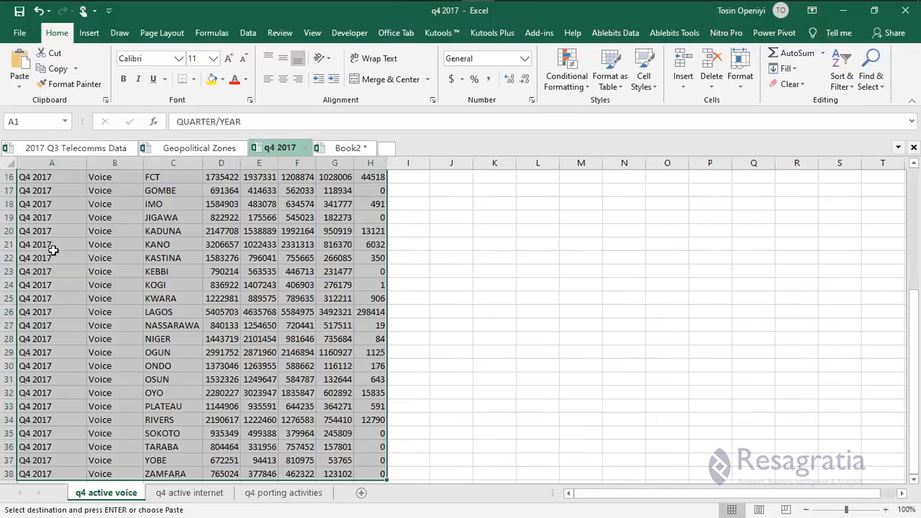
Copy the whole q4 active internet table from the q4 2017 workbook.
key(ctrl+Page_Down)
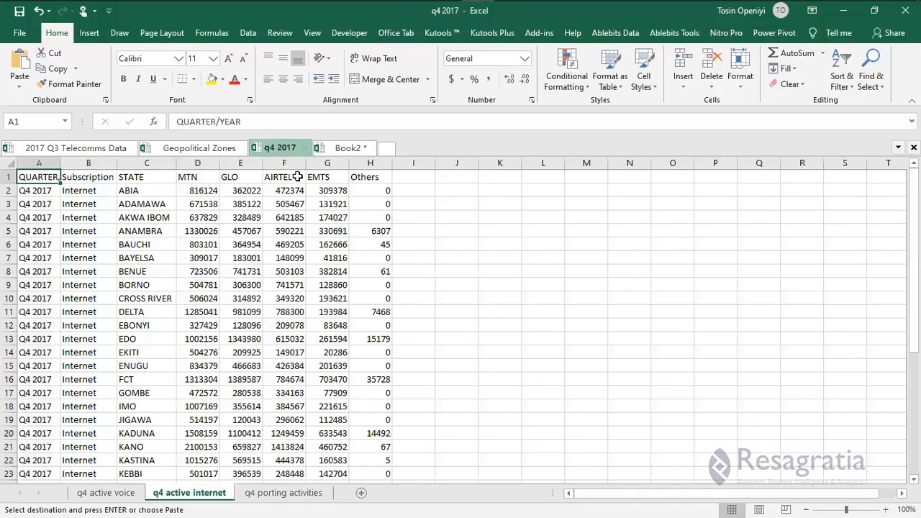
key(ctrl+shift+End)
key(ctrl+c)
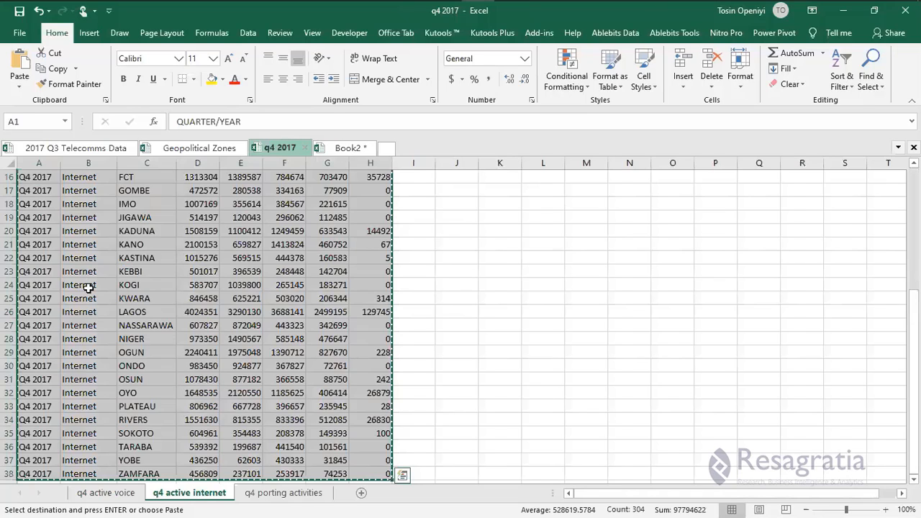
key(ctrl+Tab)
Paste the internet table at A1 of Sheet2 and change A2 to Q3 2017.
right_click(39, 179)
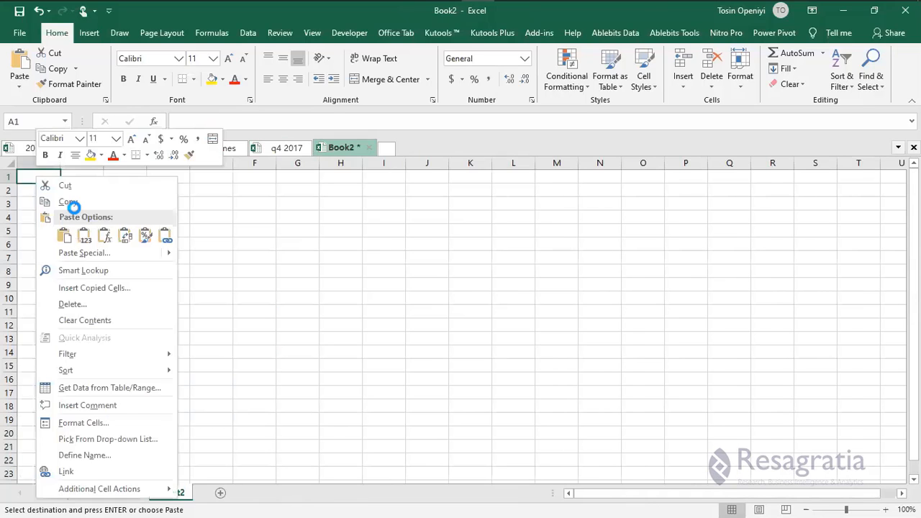
key(ctrl+v)
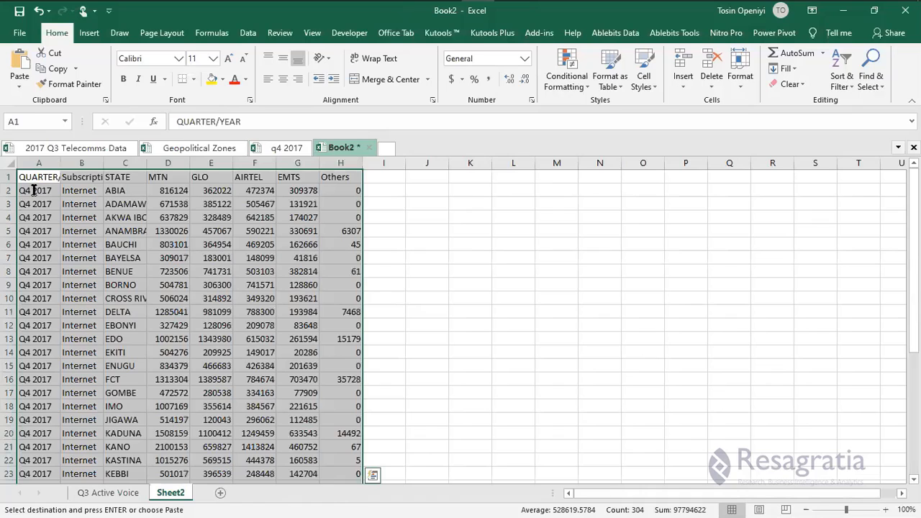
double_click(35, 192)
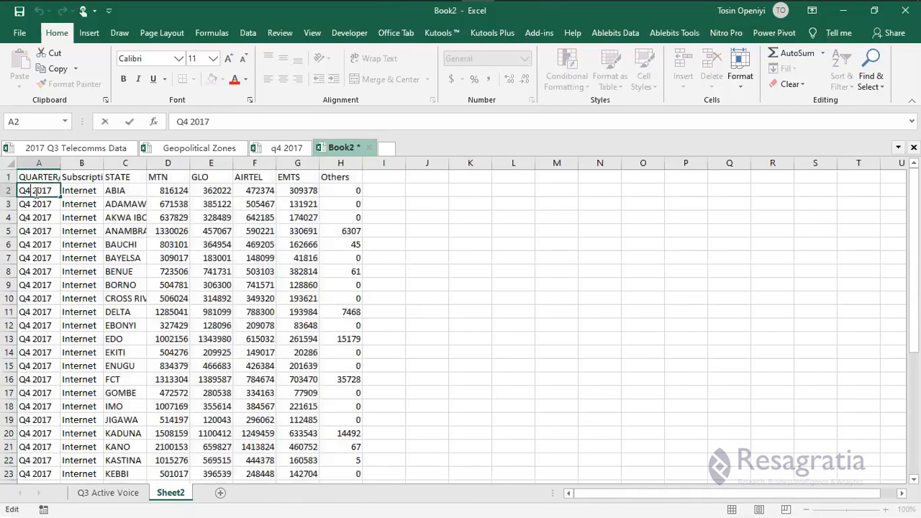
key(BackSpace)
text(3)
key(Return)
Fill Q3 2017 down the whole QUARTER/YEAR column of Sheet2.
click(56, 191)
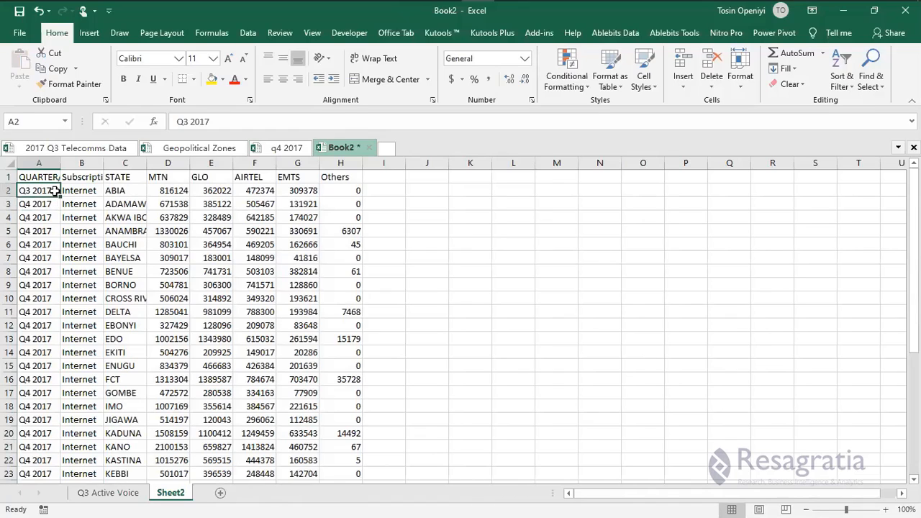
double_click(60, 196)
click(56, 191)
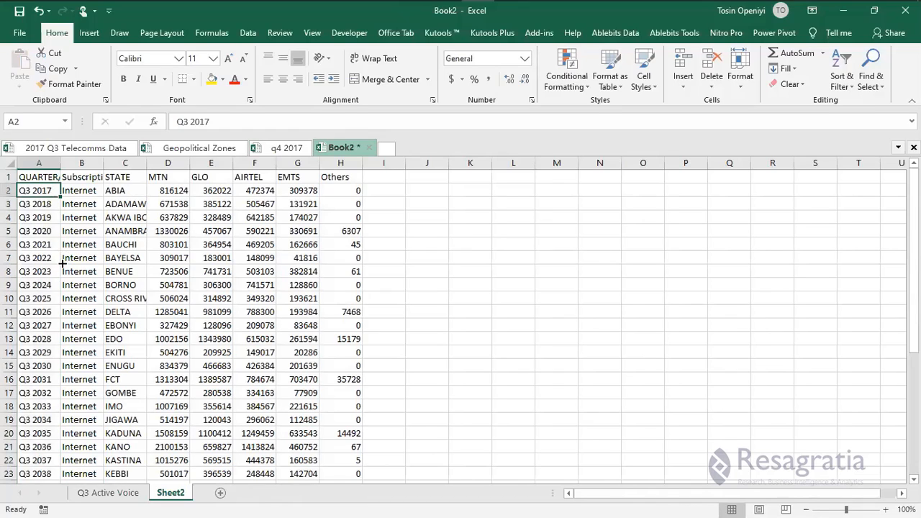
drag(60, 196, 63, 263)
double_click(63, 264)
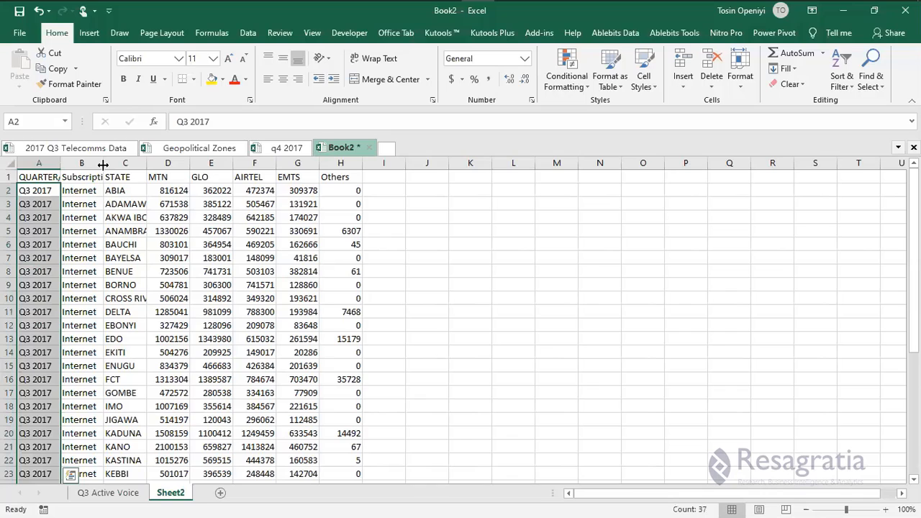
click(124, 150)
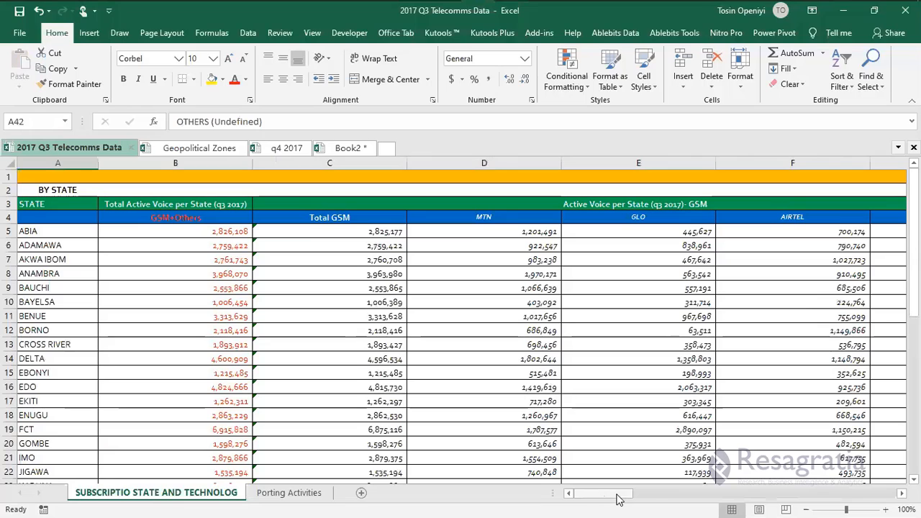
Copy the per-state internet figures (R5:V41) and paste them as values at D2 of Book2's Sheet2.
drag(617, 498, 736, 495)
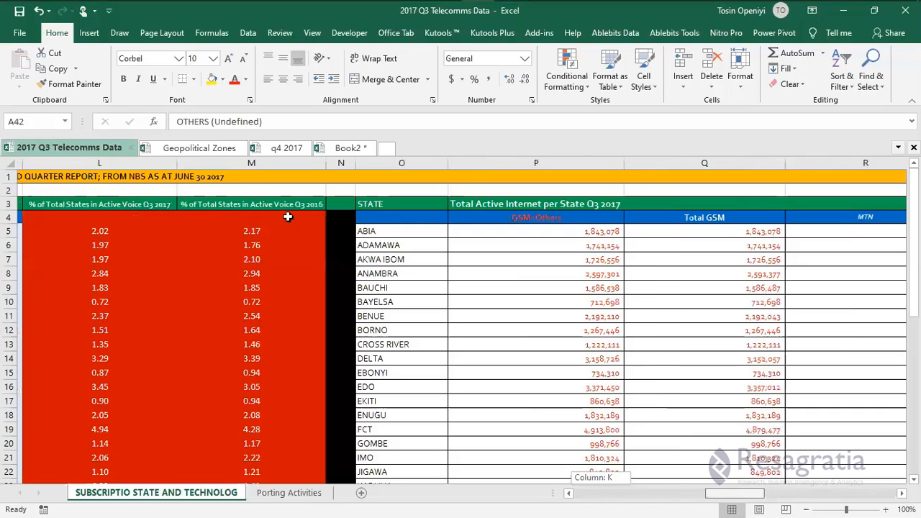
click(484, 230)
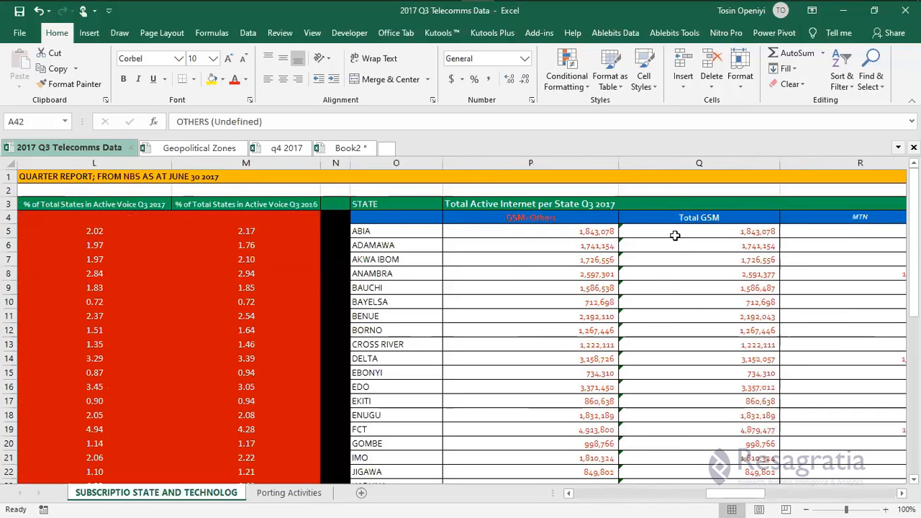
click(816, 232)
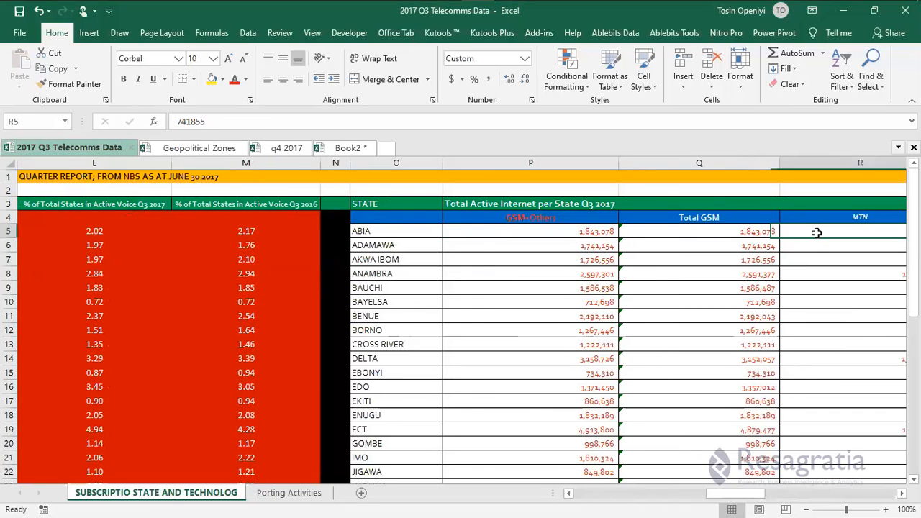
drag(816, 232, 816, 233)
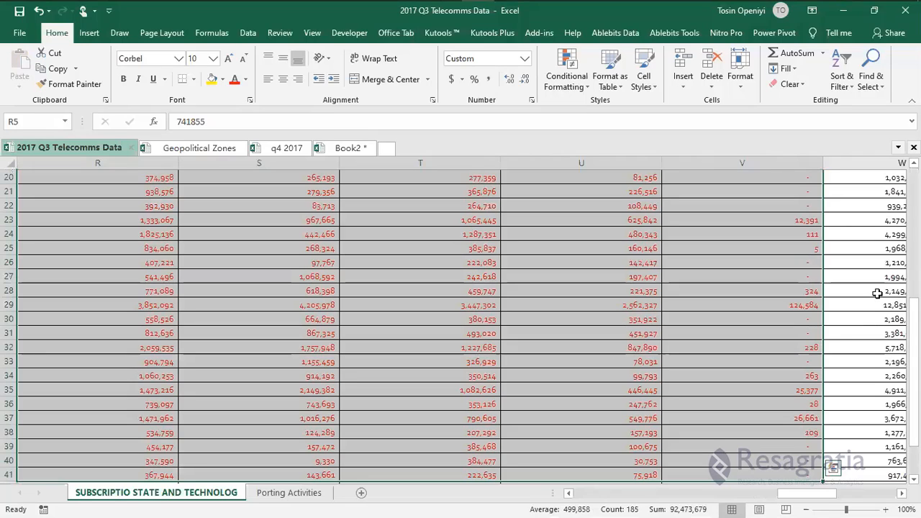
scroll(809, 325, down, 2)
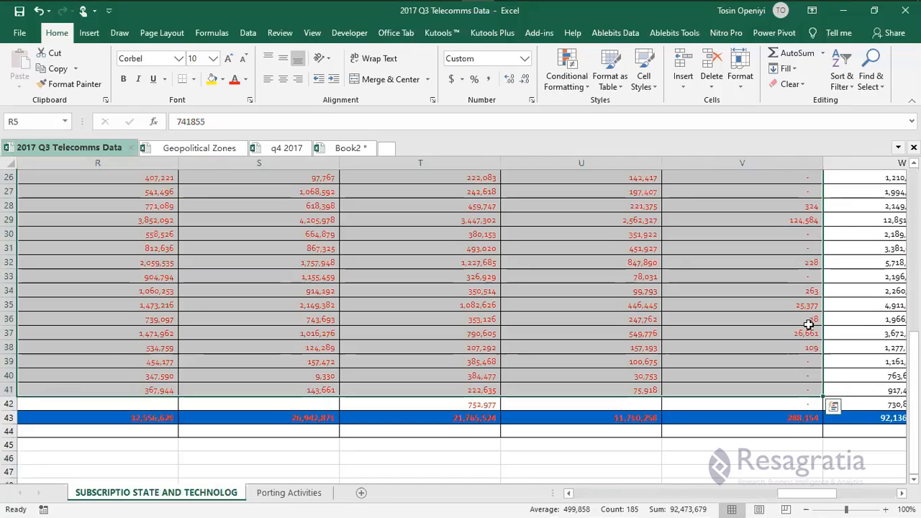
key(ctrl+c)
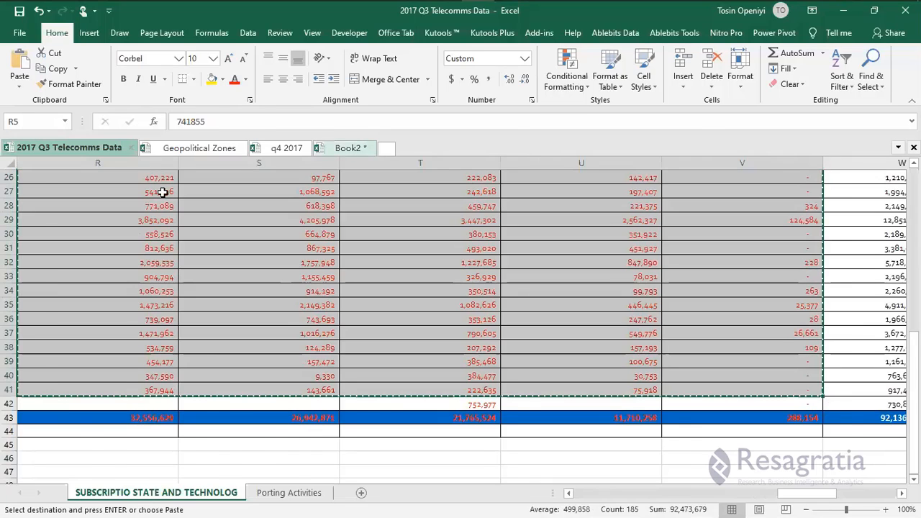
key(ctrl+Tab)
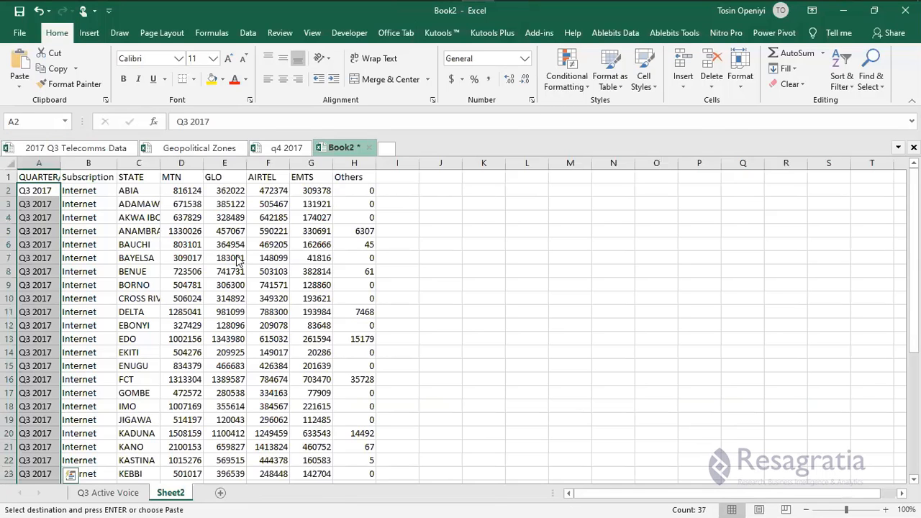
right_click(176, 193)
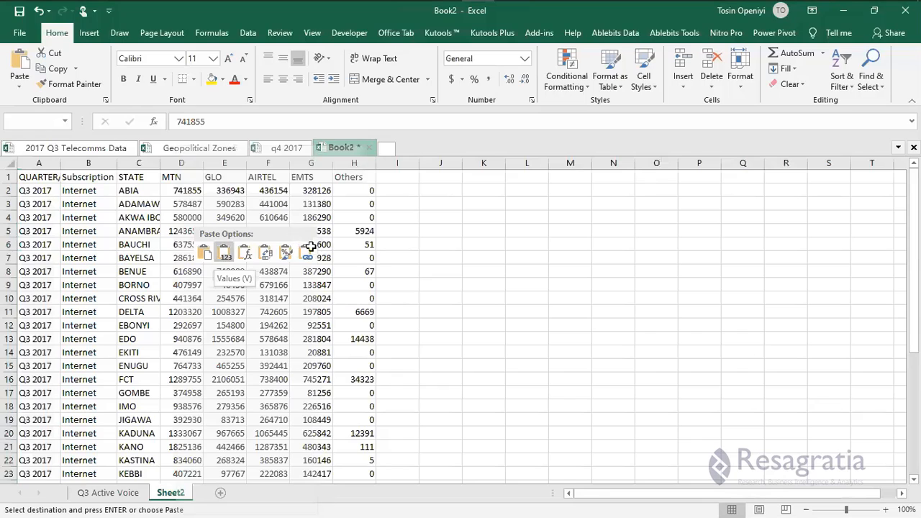
key(v)
Rename Sheet2 to 'Q3 Active Internet'.
scroll(310, 245, down, 1)
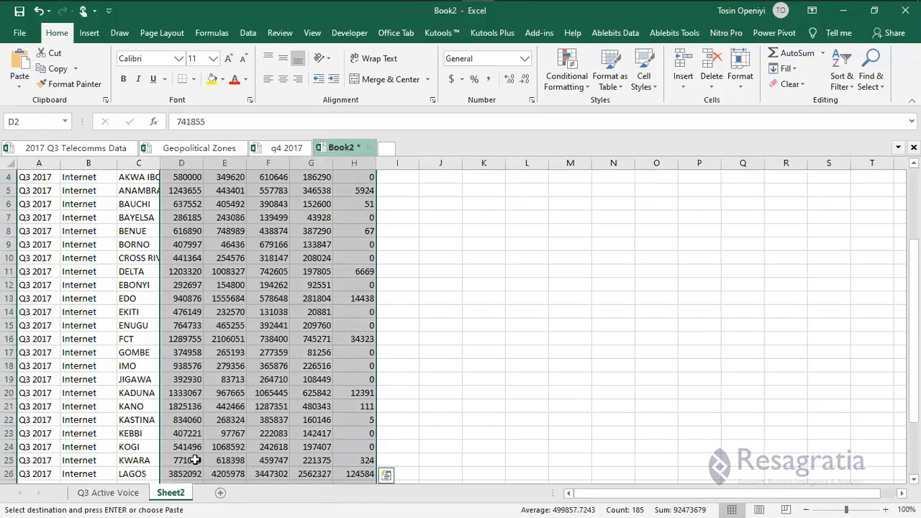
scroll(176, 492, up, 1)
double_click(173, 492)
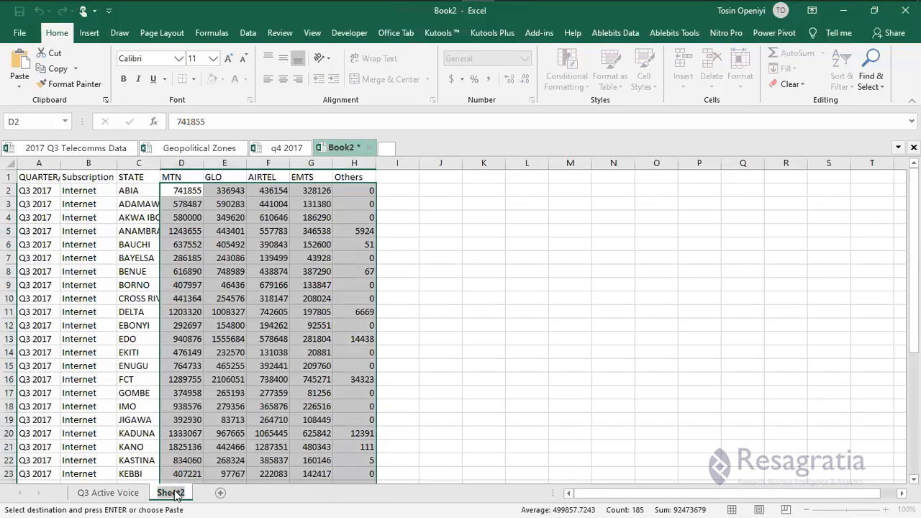
text(Q3)
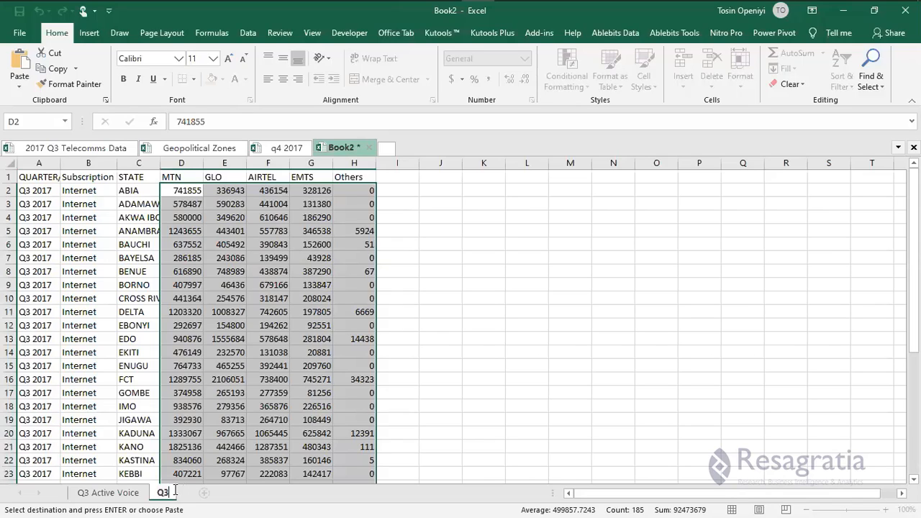
text( Active Inte)
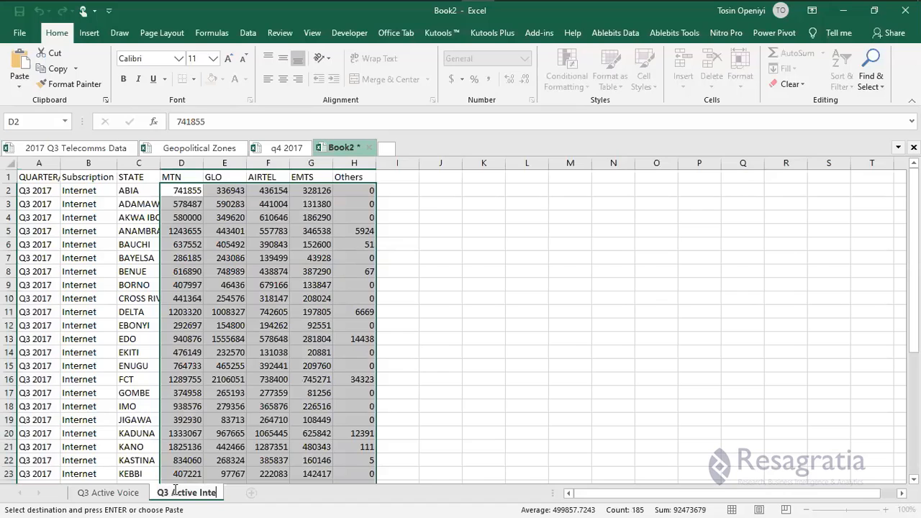
text(rnet)
click(187, 436)
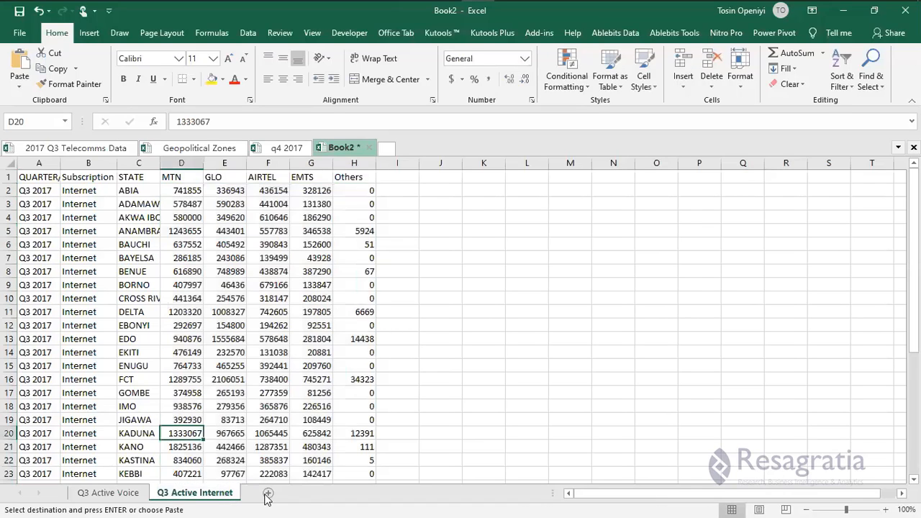
Add a third sheet to Book2 named 'Q3 Porting Activities'.
click(266, 493)
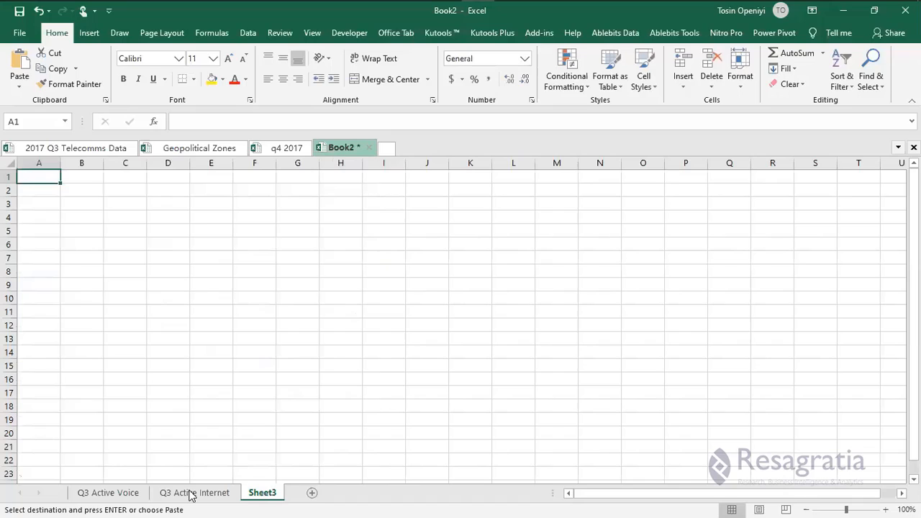
double_click(264, 491)
text(Q)
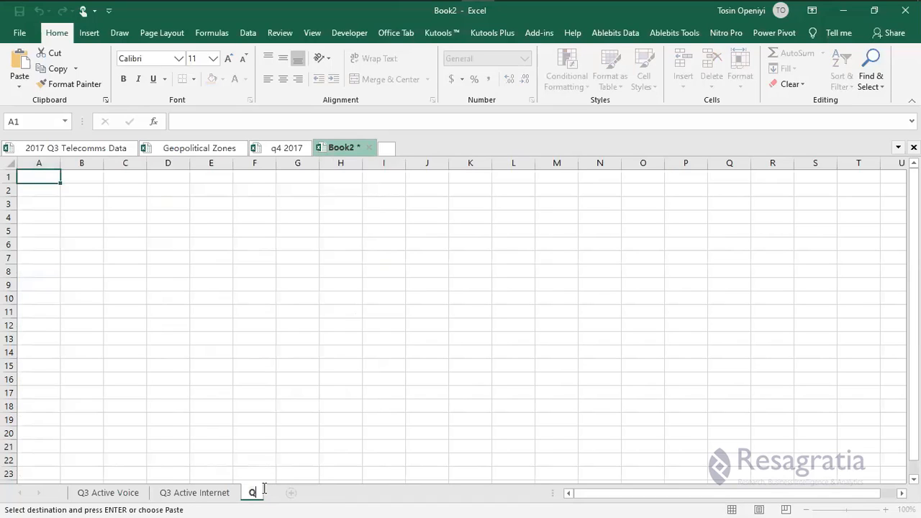
text(3 Porting )
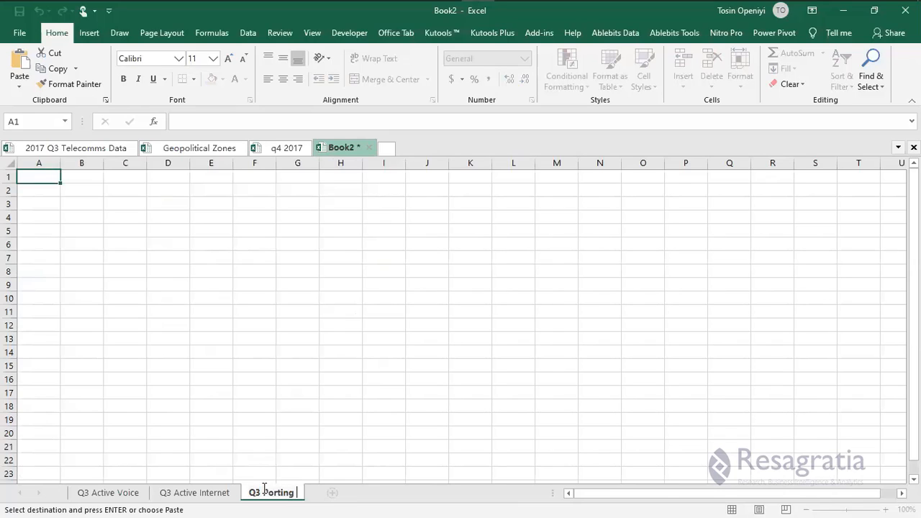
text(Activities)
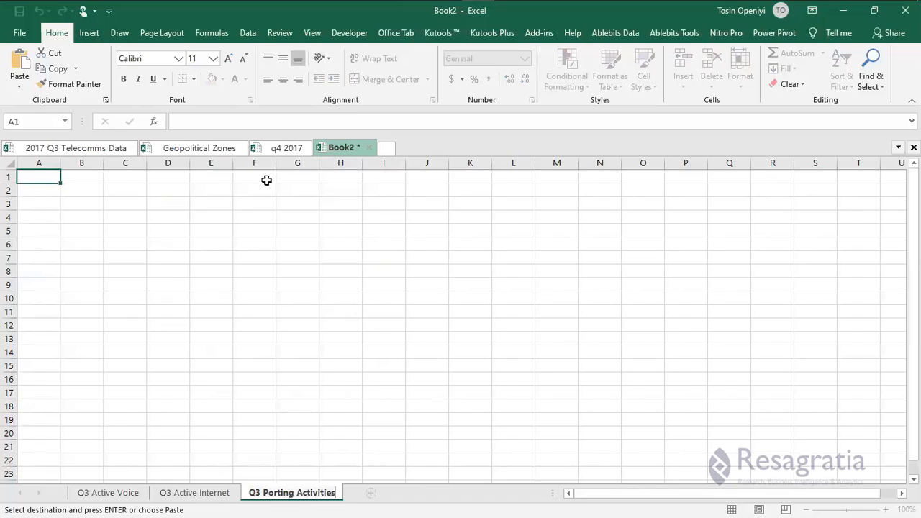
key(Return)
Copy the q4 porting activities table and paste it as values at A1 of Q3 Porting Activities.
key(ctrl+Page_Up)
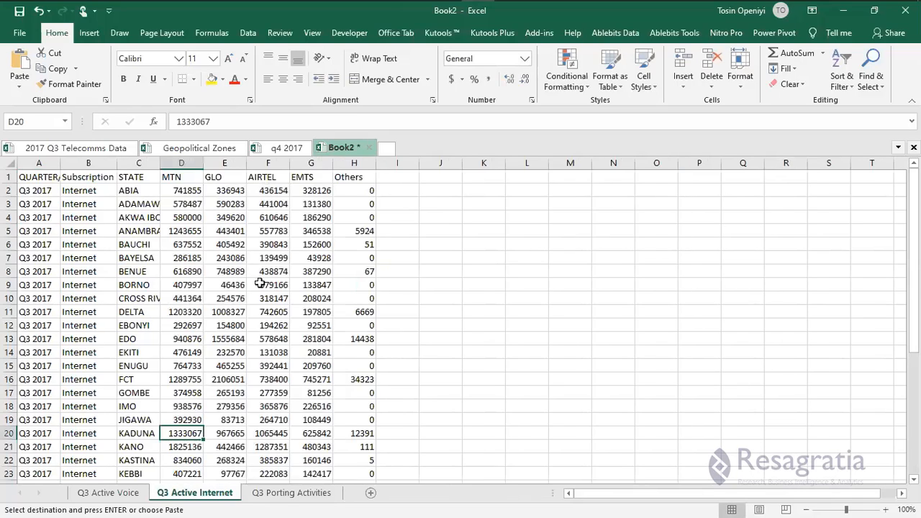
key(ctrl+Tab)
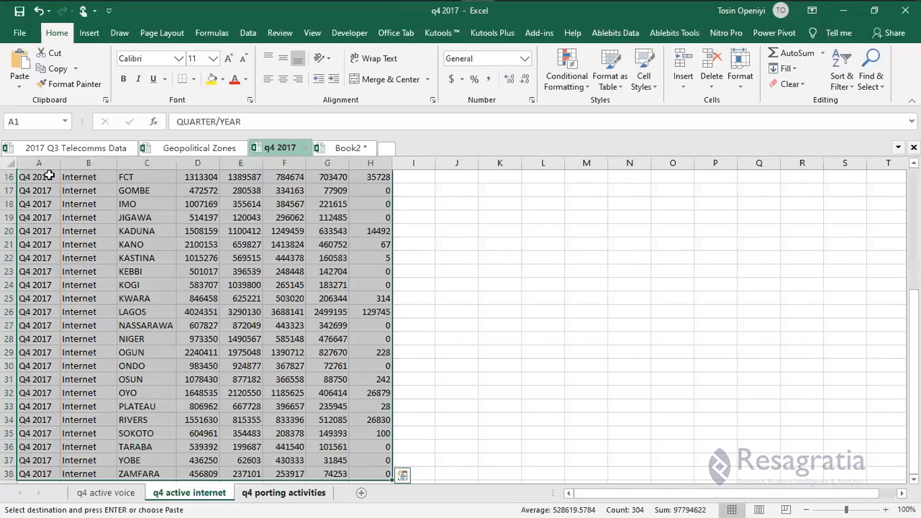
key(ctrl+Page_Down)
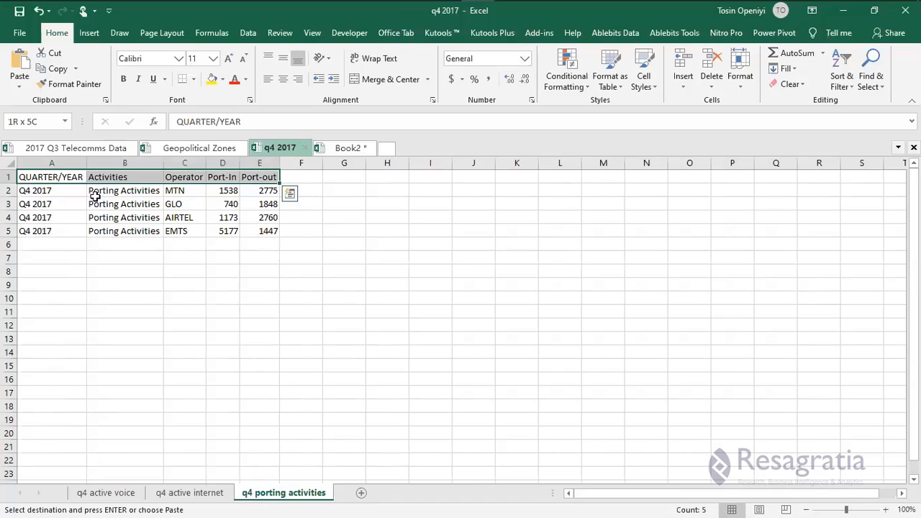
key(ctrl+a)
key(ctrl+c)
click(332, 148)
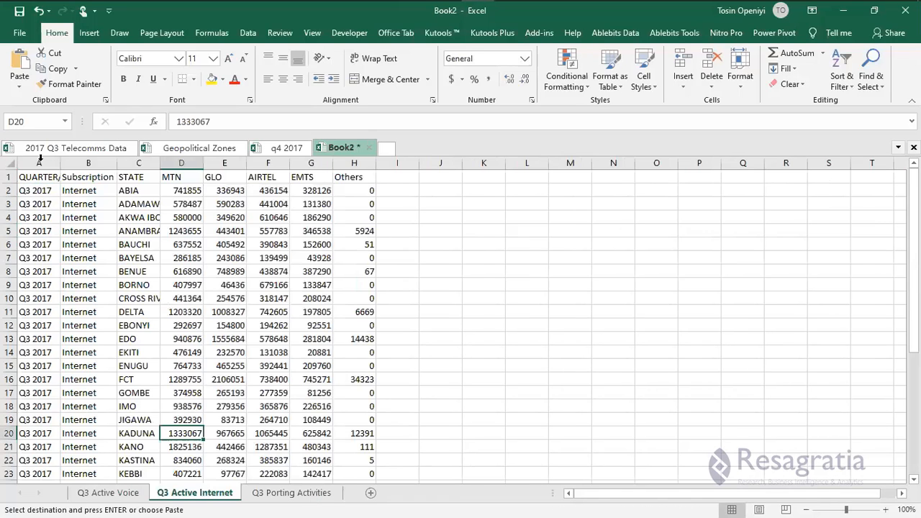
click(309, 493)
right_click(41, 181)
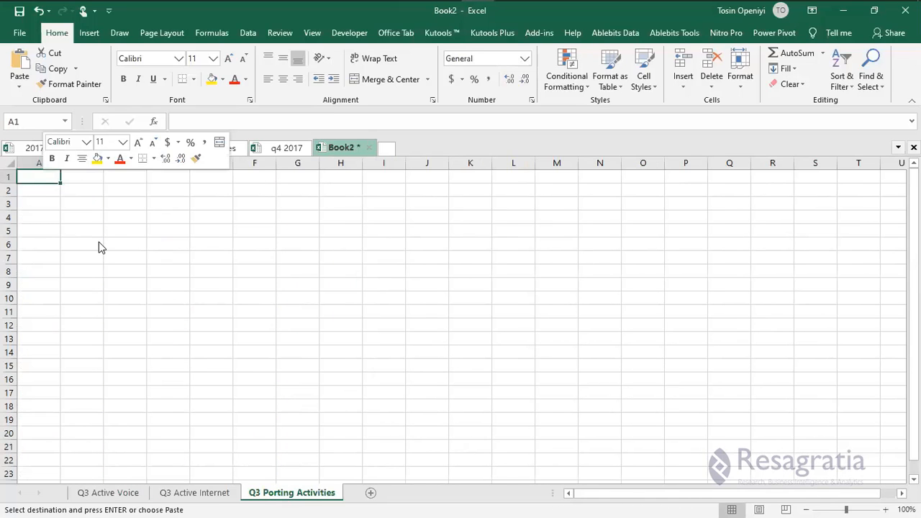
click(97, 242)
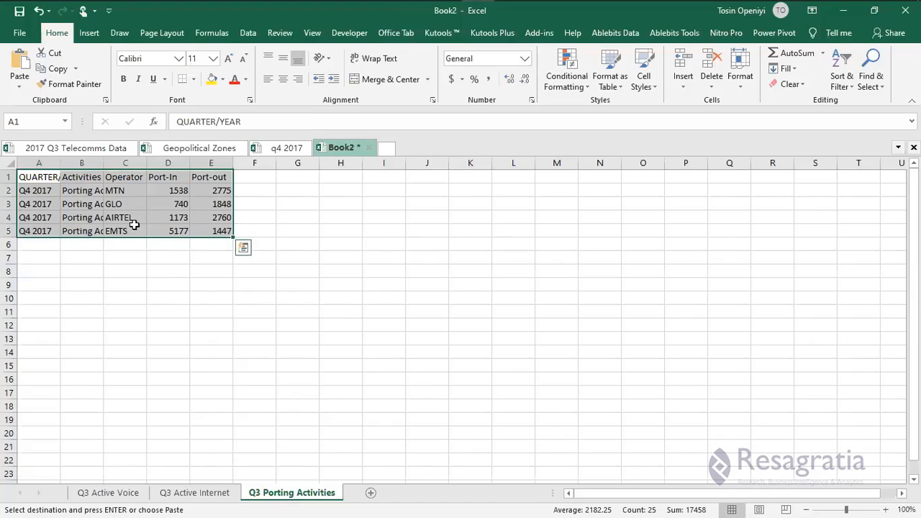
Autofit column B and relabel the quarter as Q3 2017 down to row 5.
double_click(181, 163)
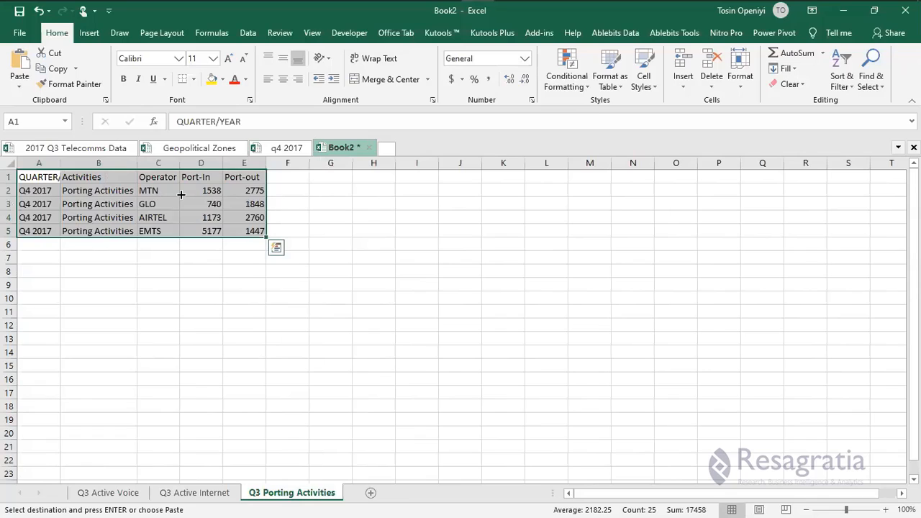
click(178, 195)
drag(199, 190, 253, 231)
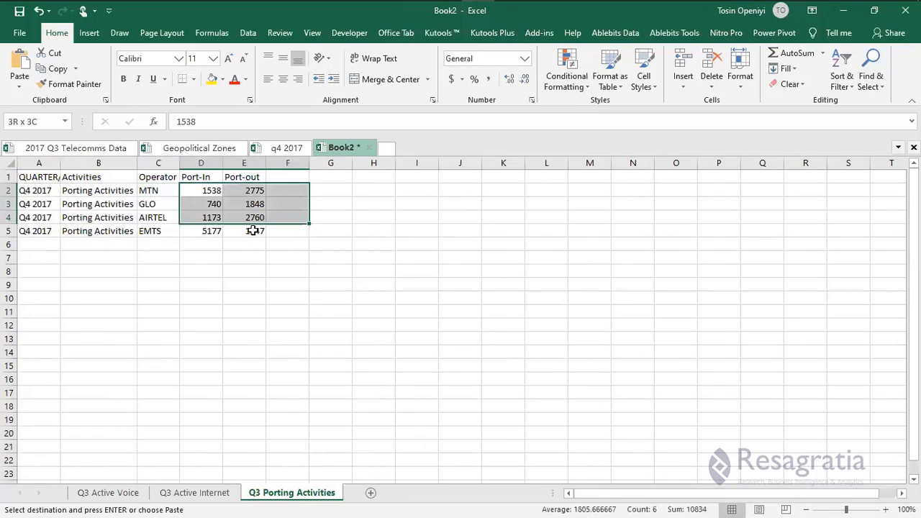
key(shift+Down)
key(shift+Left)
double_click(31, 193)
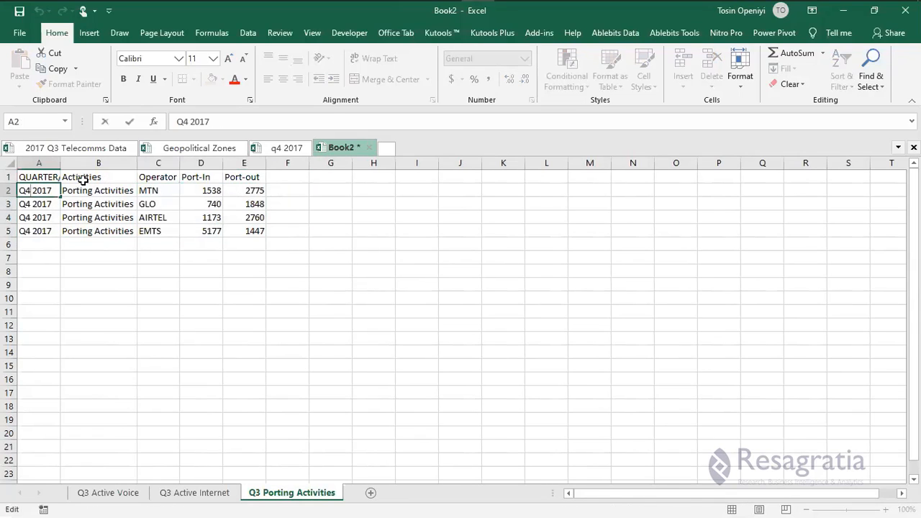
key(BackSpace)
text(3)
drag(57, 218, 60, 227)
click(94, 152)
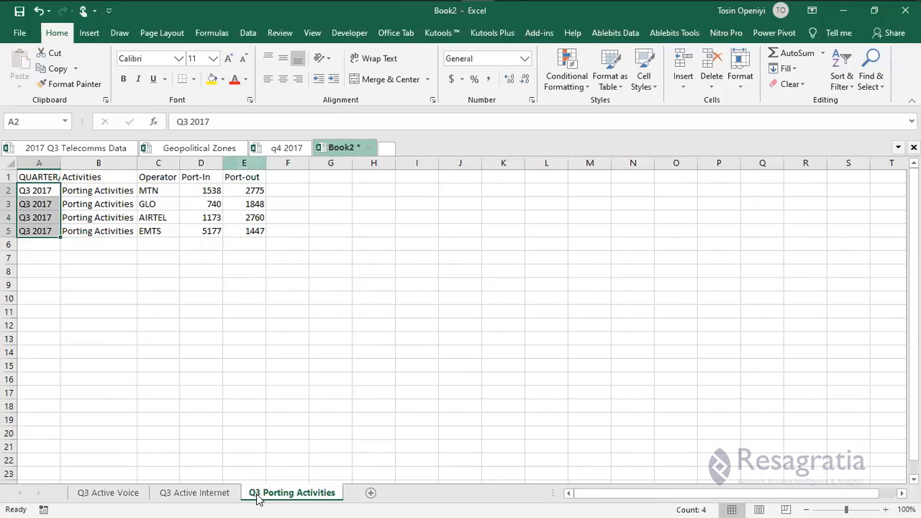
Paste MTN's Q3 port-in and port-out totals as values into D2:E2 of Book2.
key(ctrl+Page_Down)
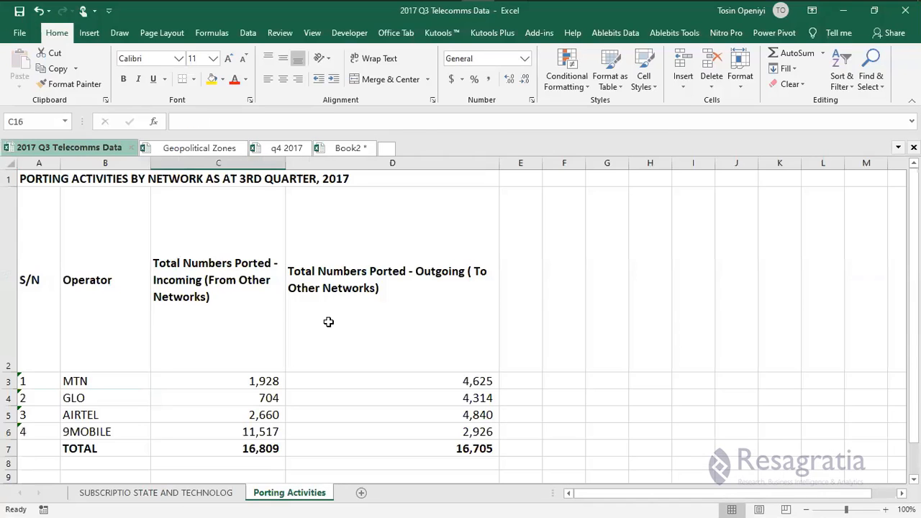
scroll(329, 320, down, 2)
scroll(328, 323, up, 2)
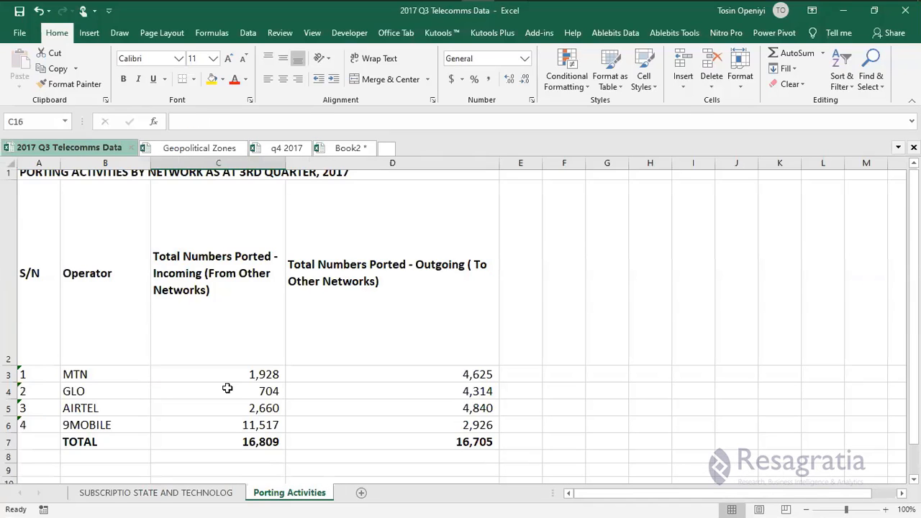
click(347, 387)
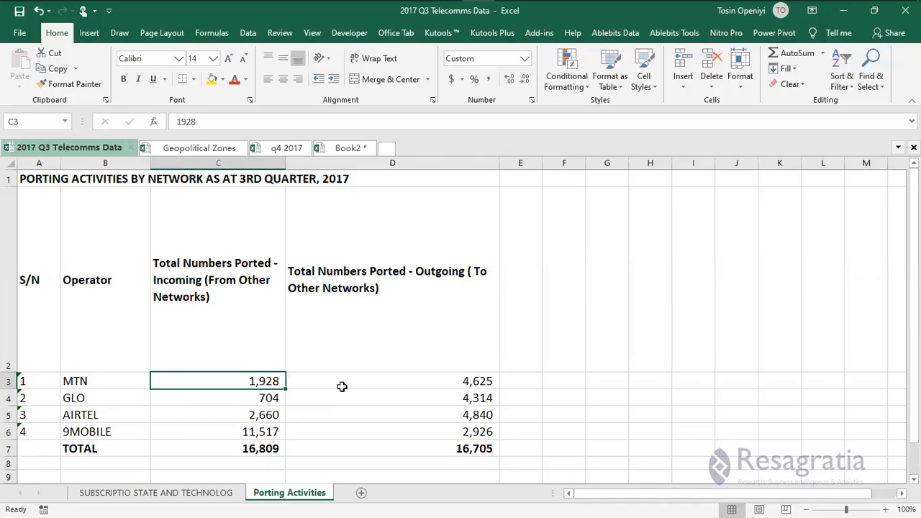
drag(347, 392, 344, 392)
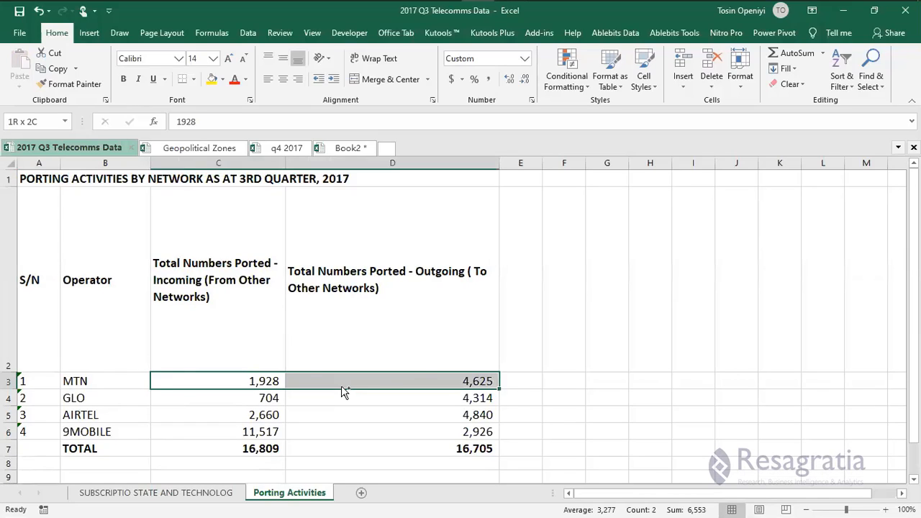
key(ctrl+c)
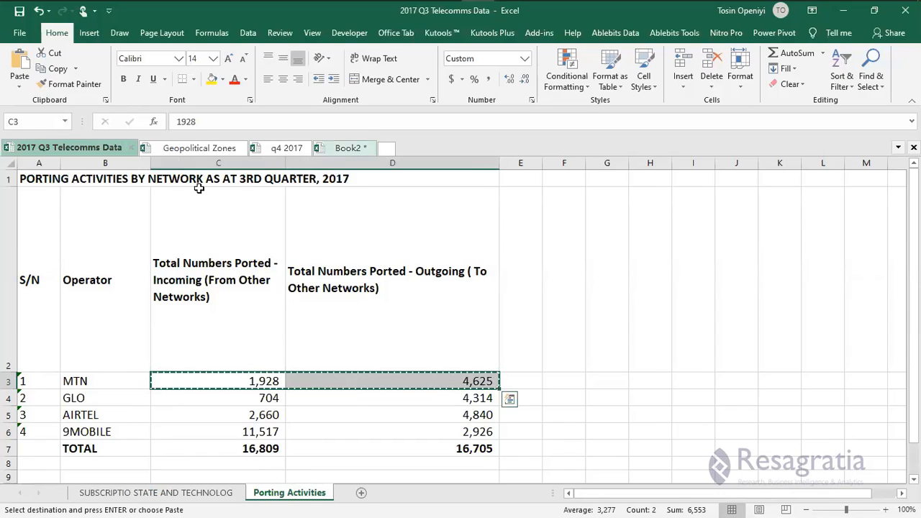
right_click(203, 194)
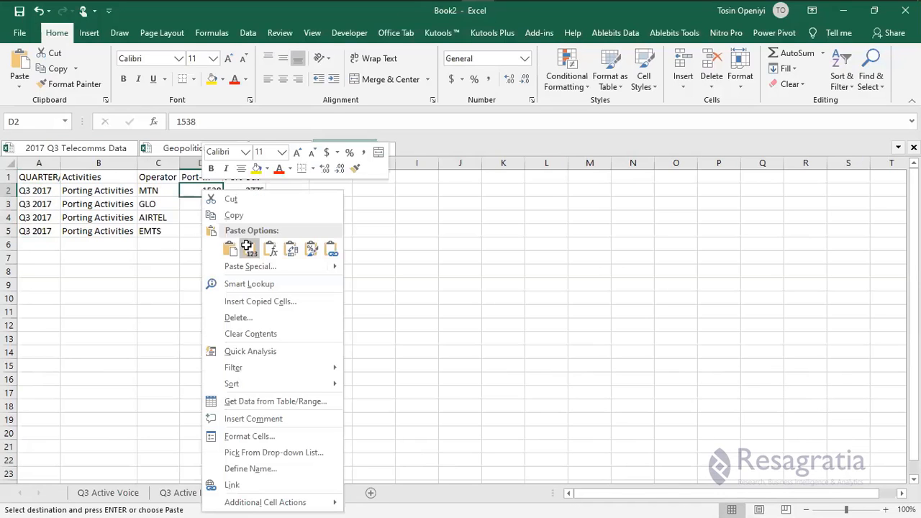
key(v)
Paste the GLO, AIRTEL and 9MOBILE Q3 port totals as values starting at D3.
click(98, 149)
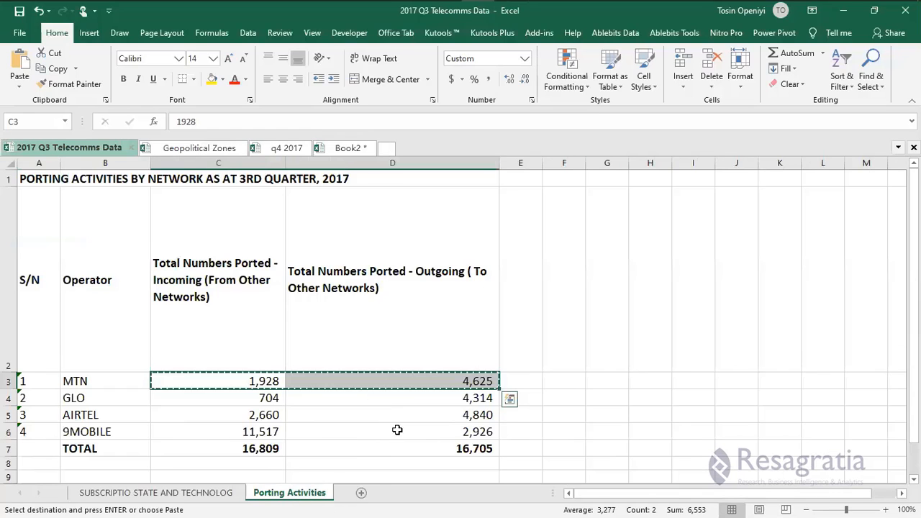
drag(216, 398, 397, 430)
key(ctrl+c)
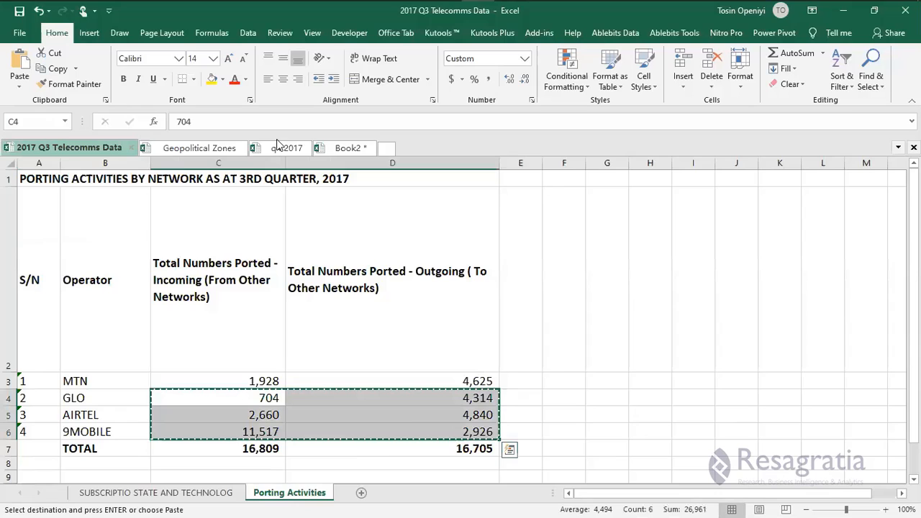
click(336, 148)
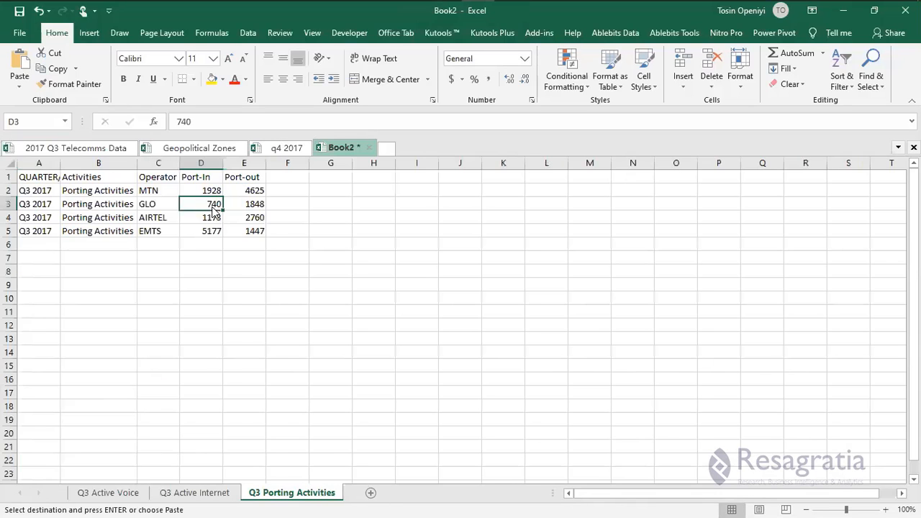
right_click(212, 204)
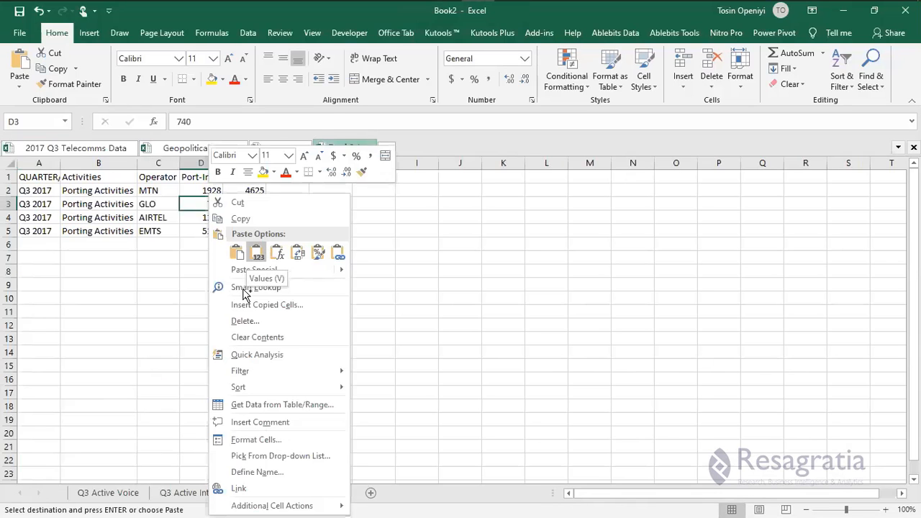
key(v)
click(245, 284)
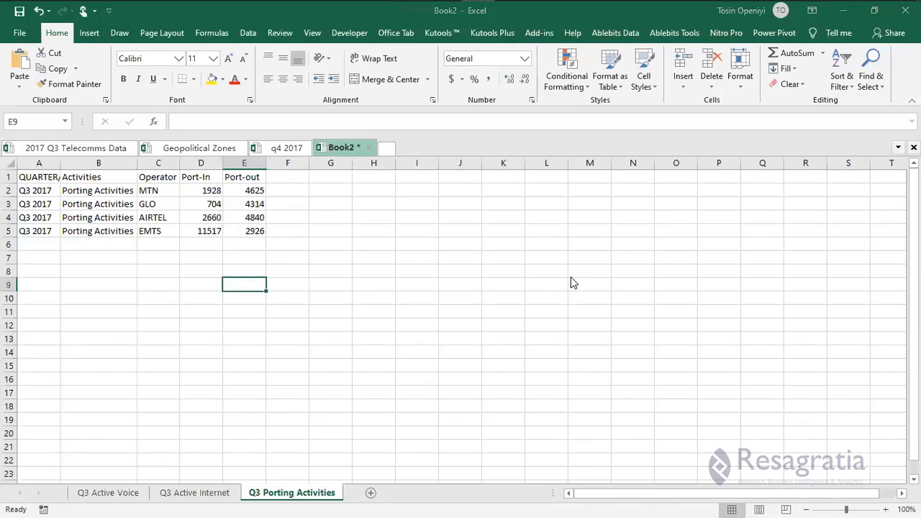
key(ctrl+s)
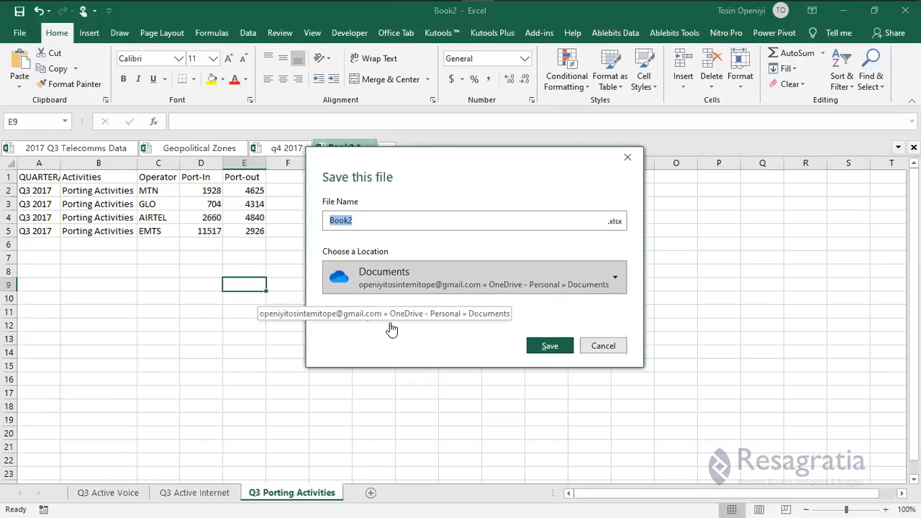
Save Book2 as 'q3 2017' in Telecom's New folder, next to q4 2017.
click(370, 317)
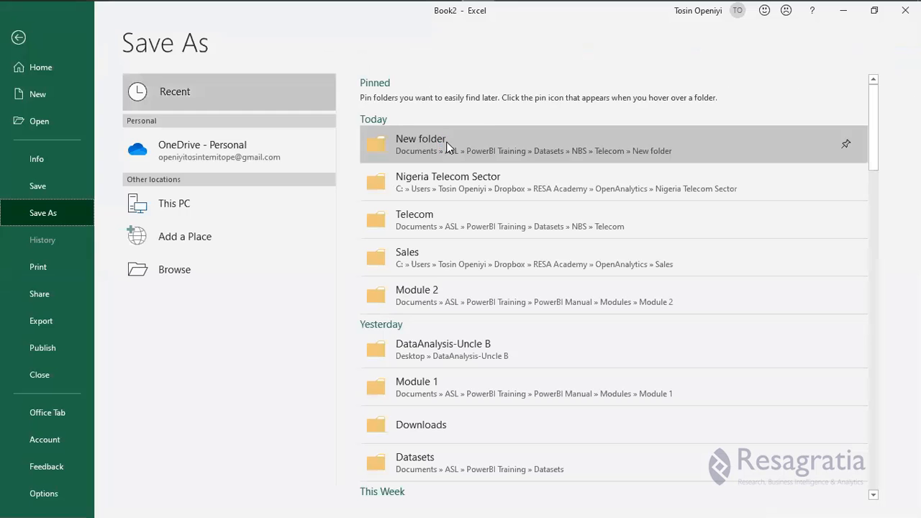
click(447, 147)
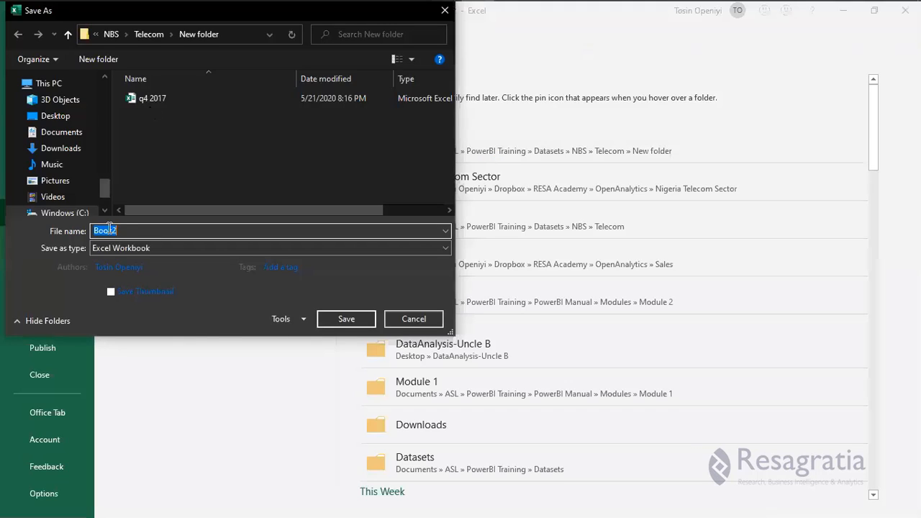
click(150, 103)
double_click(100, 230)
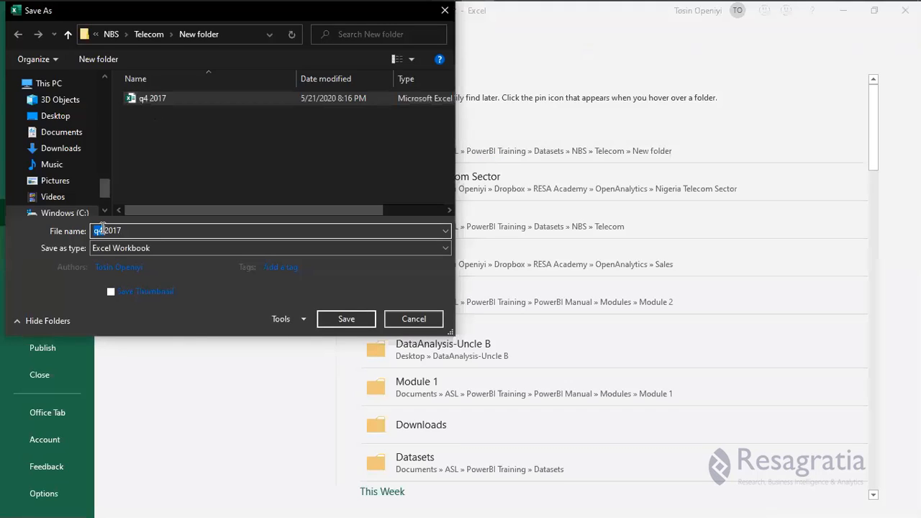
click(102, 230)
key(BackSpace)
text(3)
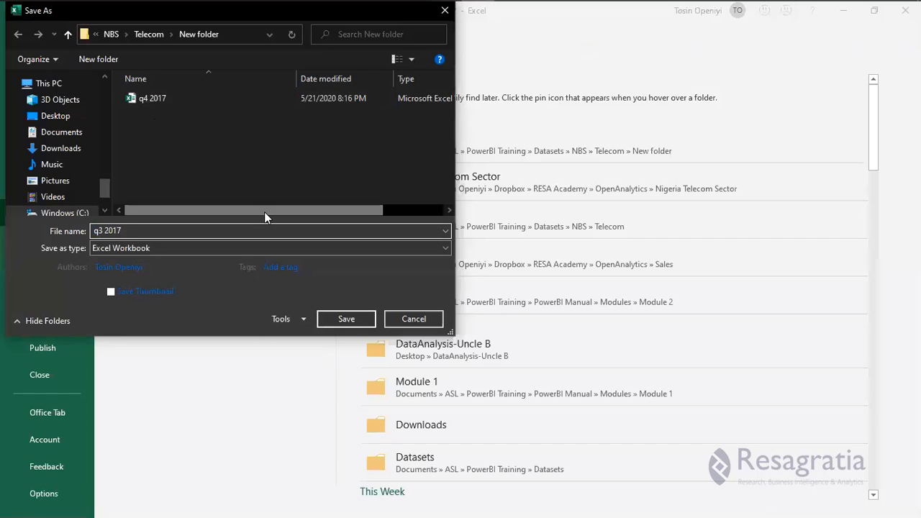
click(345, 318)
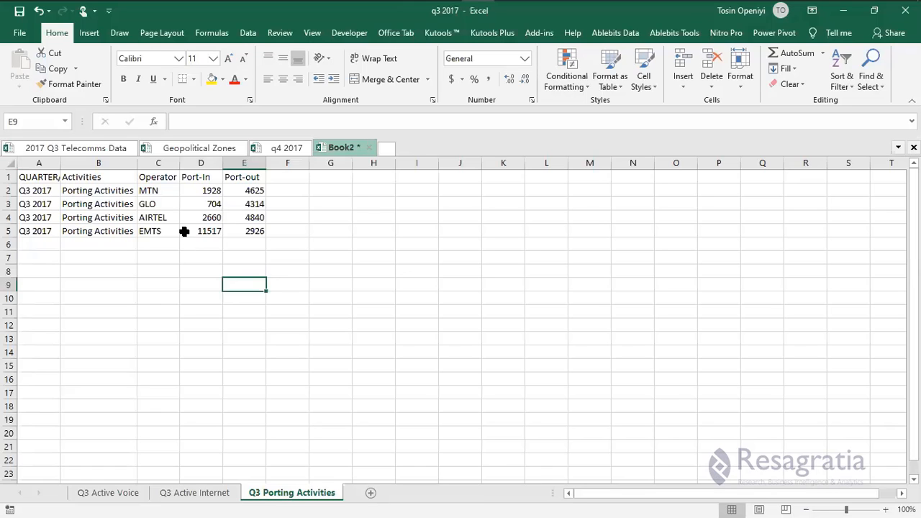
Rename the EMTS operator in C5 of Q3 Porting Activities to EMTS(9MOBILE).
click(184, 231)
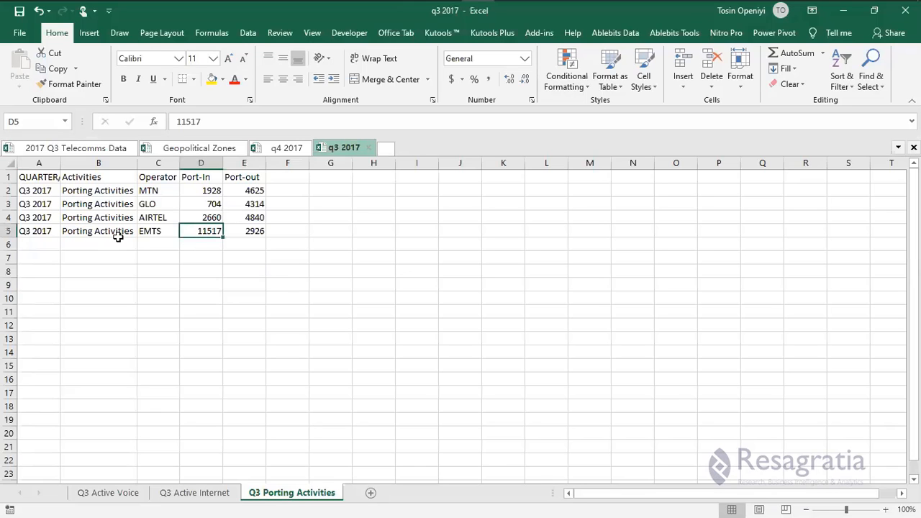
click(113, 205)
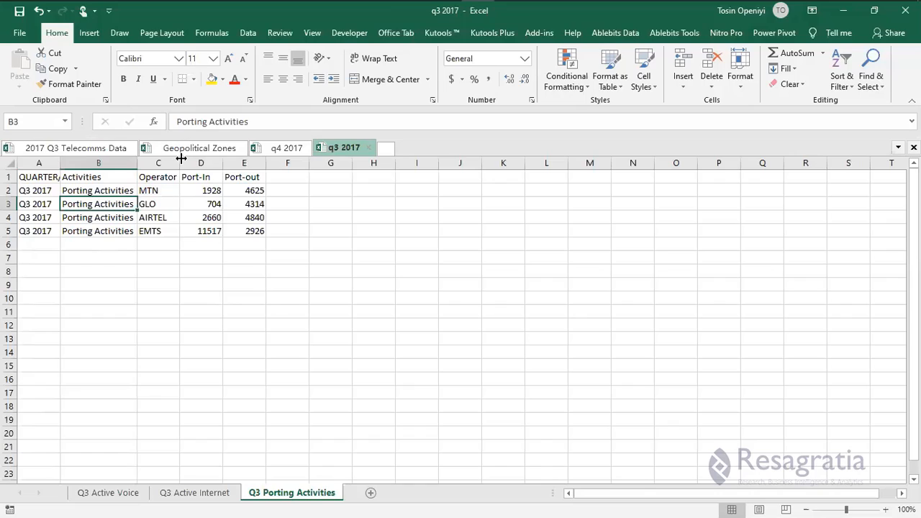
click(160, 231)
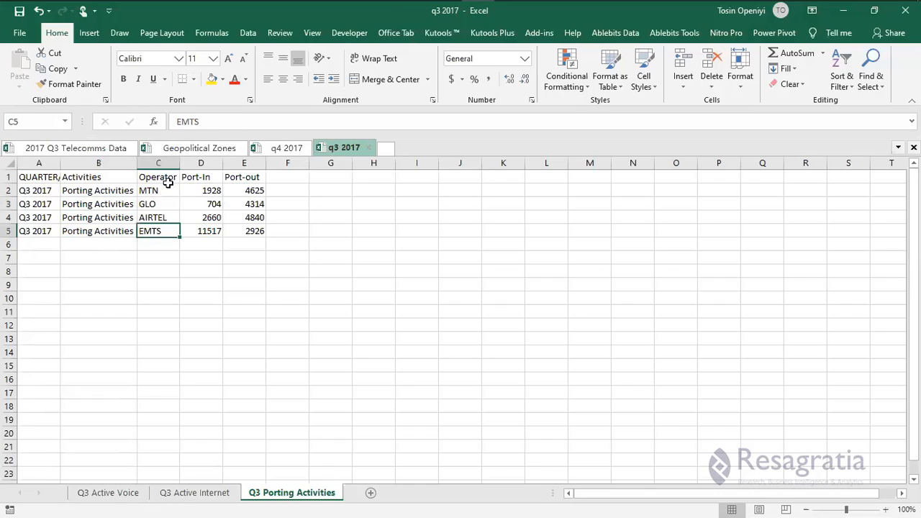
double_click(167, 231)
text(()
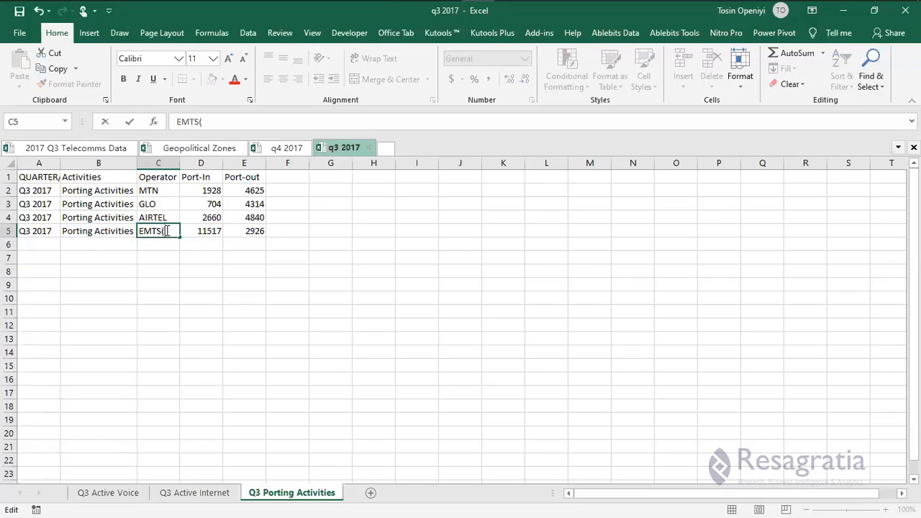
text(9mo)
key(BackSpace)
key(BackSpace)
text(MOBILE)
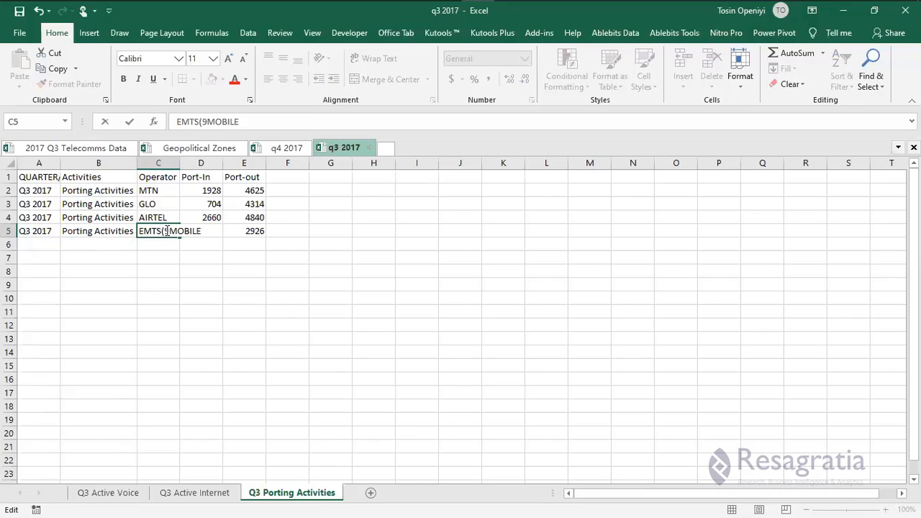
text())
key(Return)
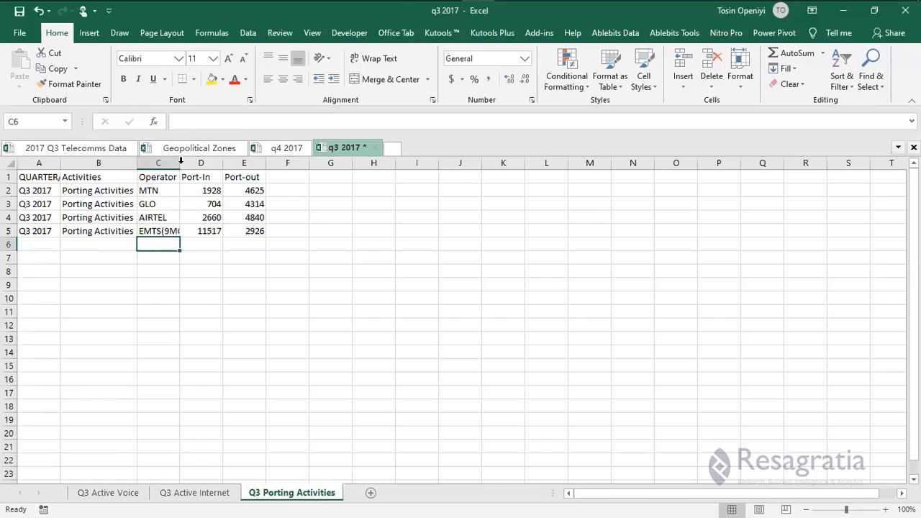
click(176, 269)
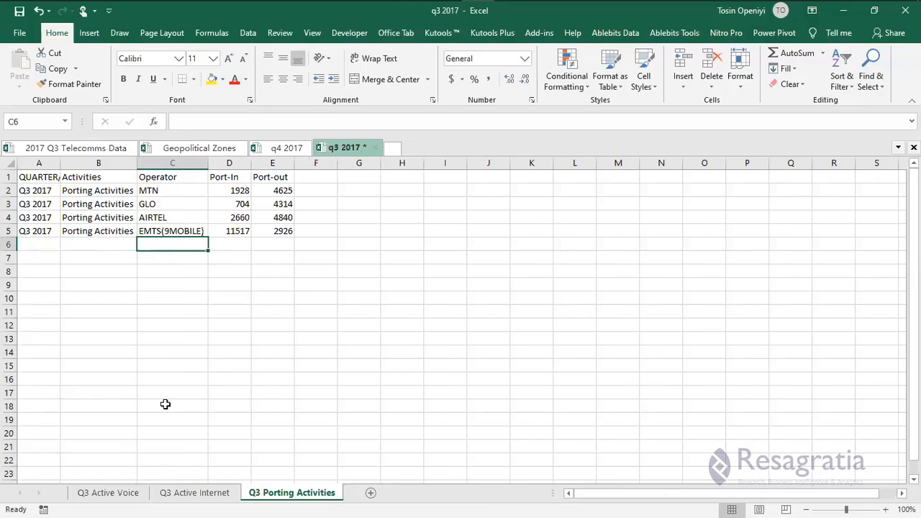
Append (9MOBILE) to the EMTS header in G1 on Q3 Active Internet and Q3 Active Voice.
click(193, 494)
click(312, 179)
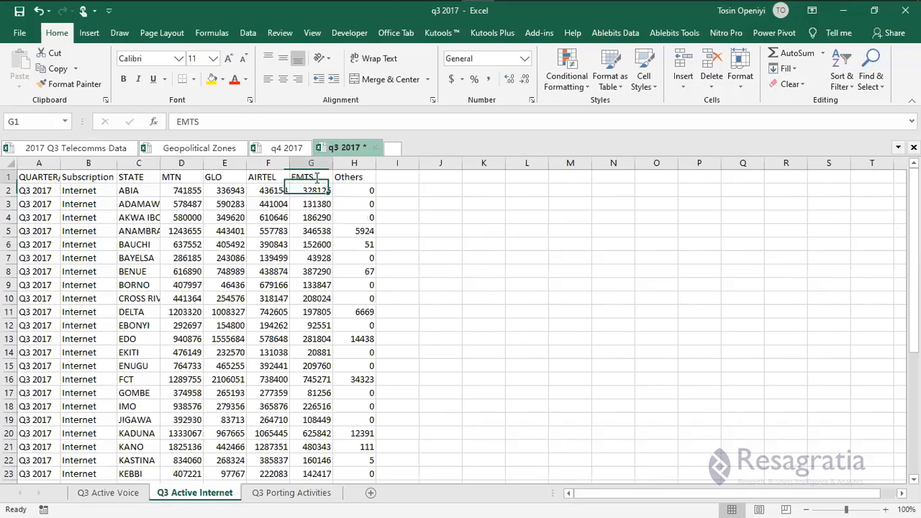
double_click(319, 178)
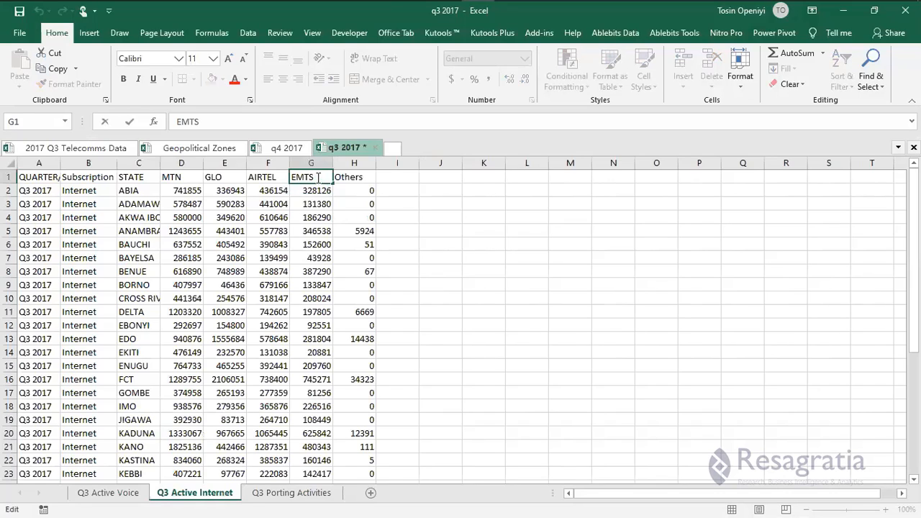
text((9MOBILE))
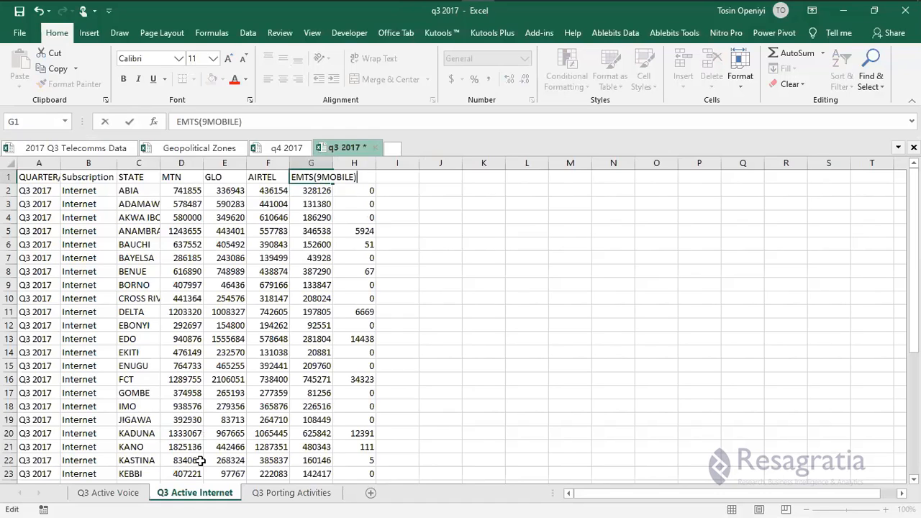
click(269, 271)
key(ctrl+Page_Up)
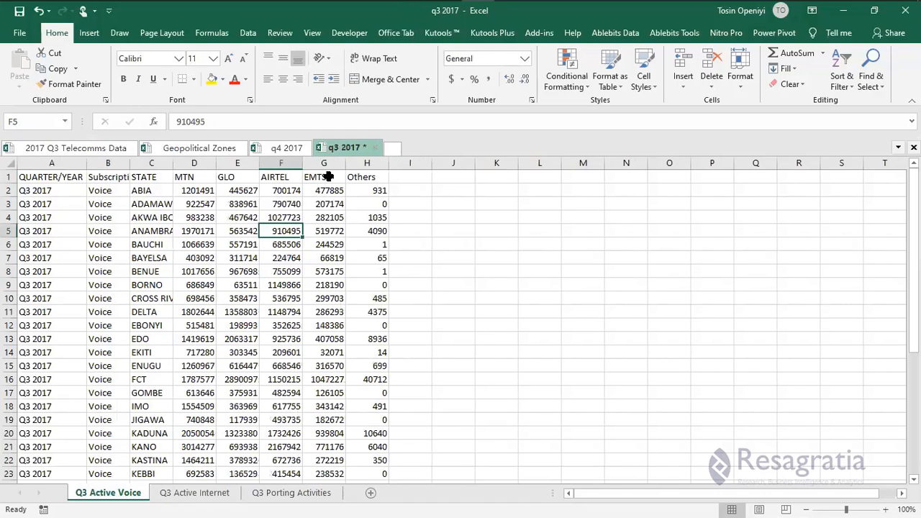
click(329, 176)
double_click(329, 176)
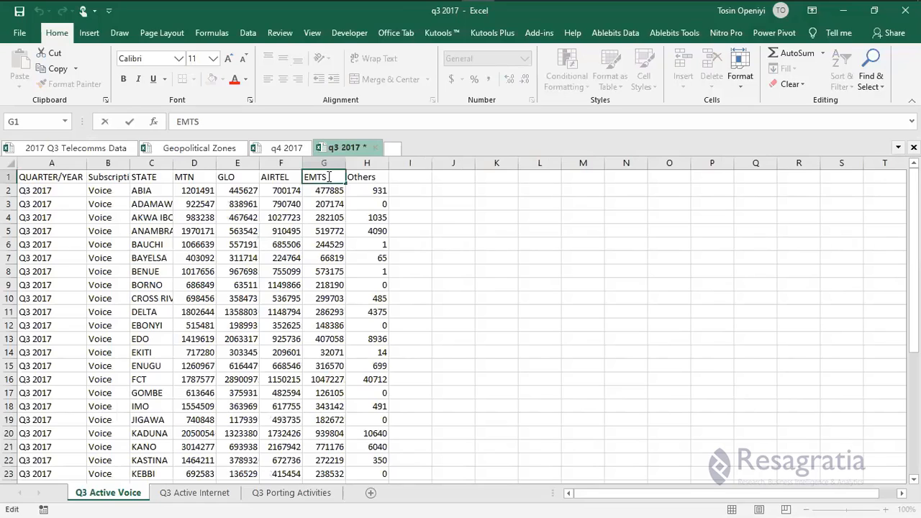
text((9MOBILE))
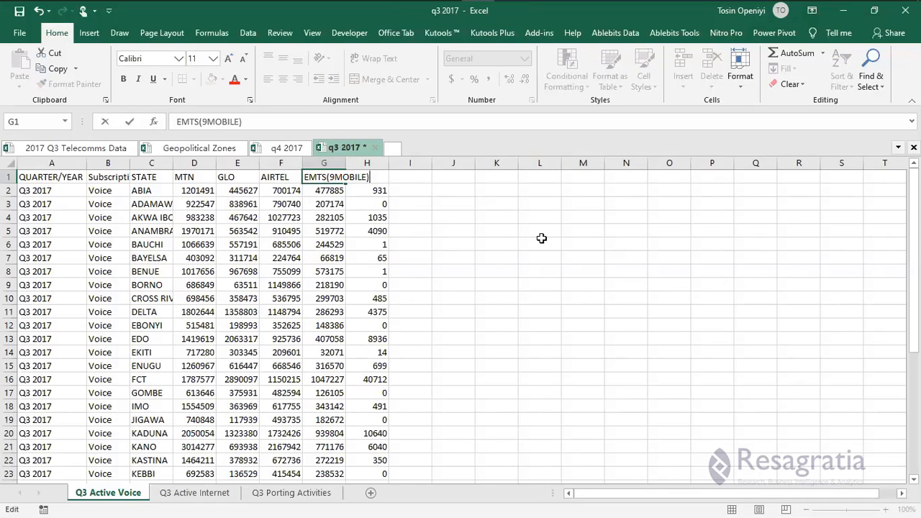
click(318, 260)
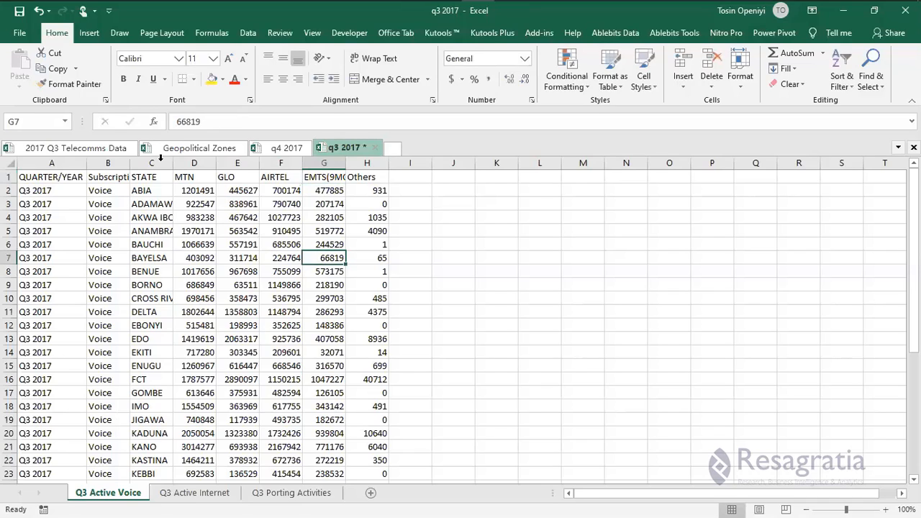
click(284, 149)
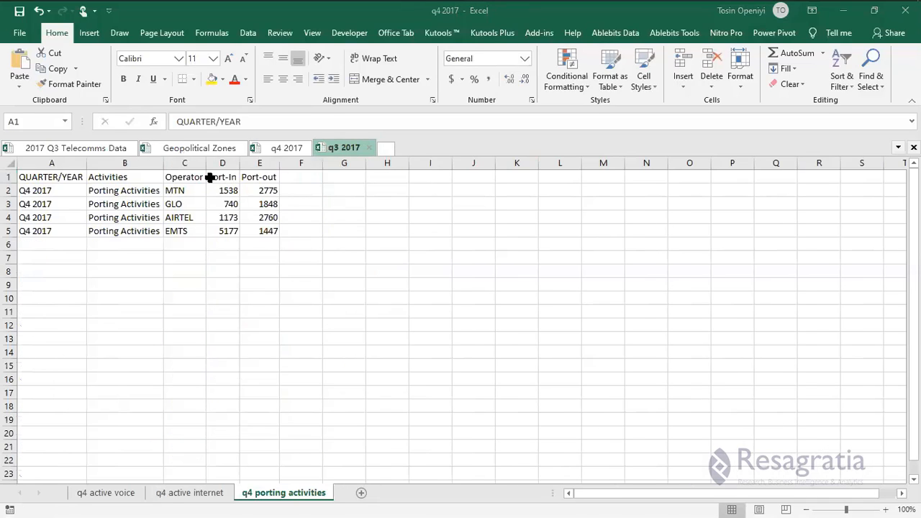
Copy the EMTS(9MOBILE) header from q3 2017 for the EMTS cell C5 in q4 porting activities.
key(ctrl+a)
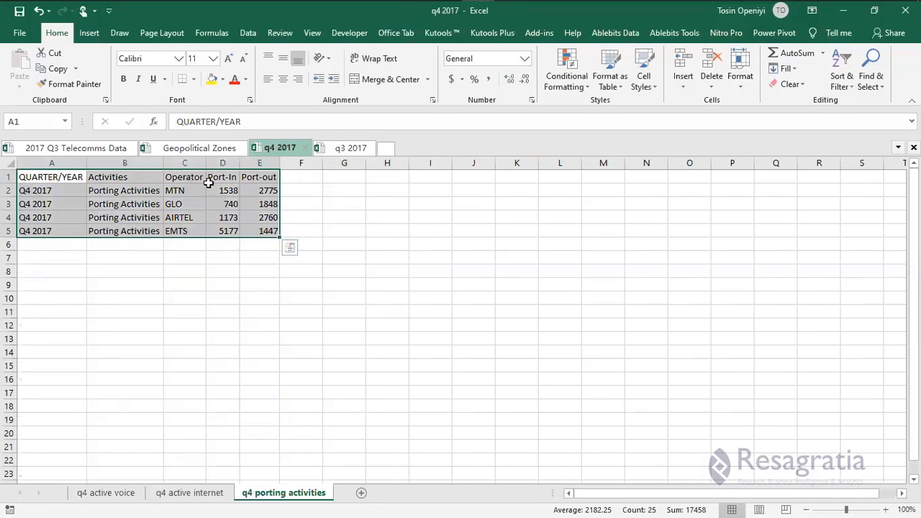
click(344, 152)
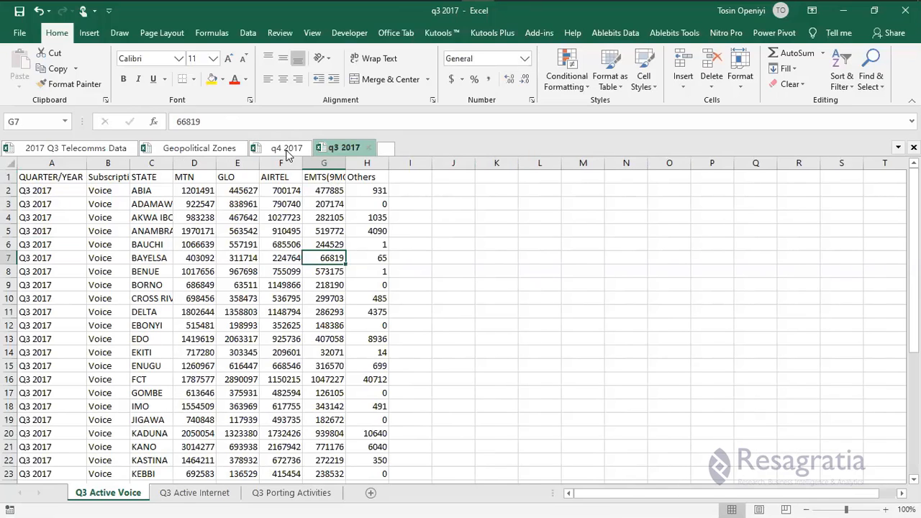
key(ctrl+Up)
key(ctrl+c)
key(ctrl+Tab)
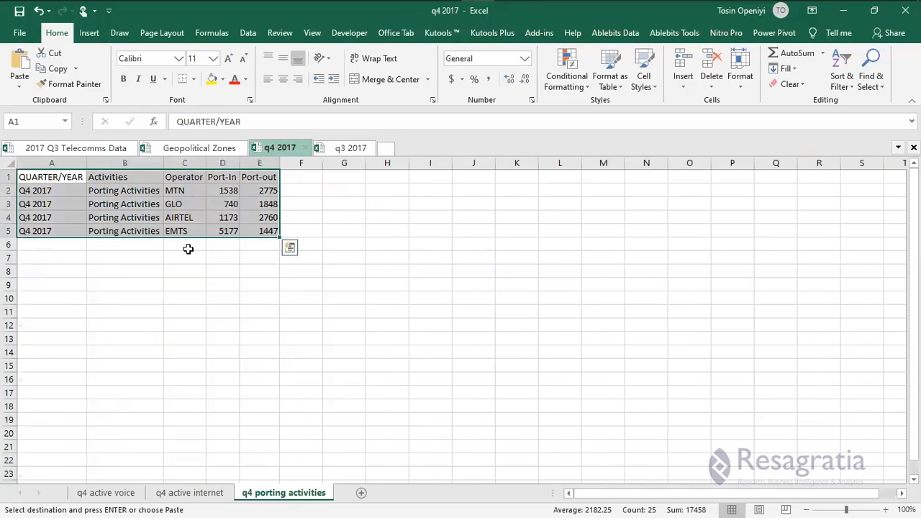
click(185, 232)
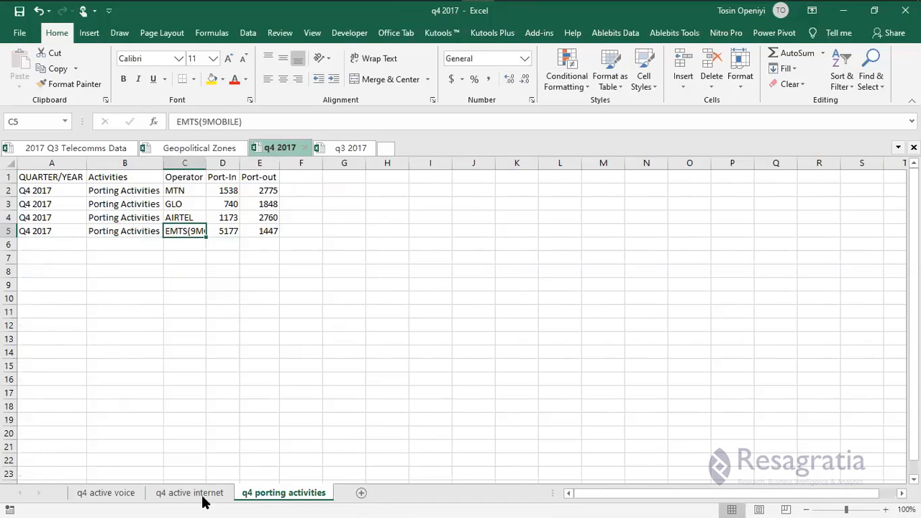
Relabel G1 as EMTS(9MOBILE) on q4 active internet and paste it into G1 on q4 active voice.
key(ctrl+Page_Up)
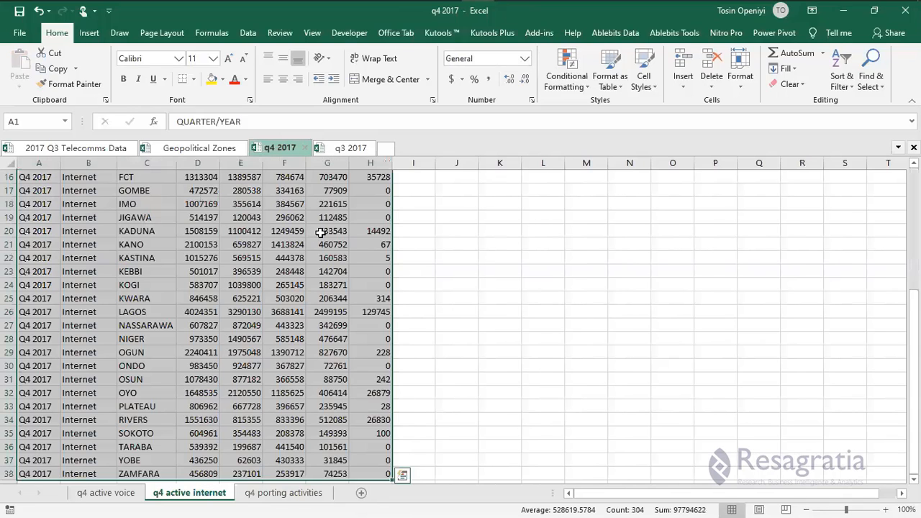
scroll(335, 176, up, 5)
click(336, 177)
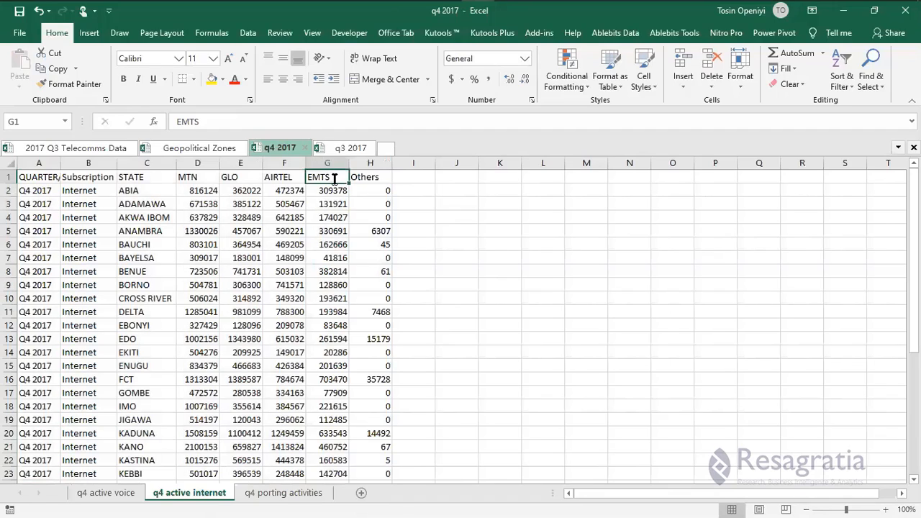
double_click(334, 179)
text(()
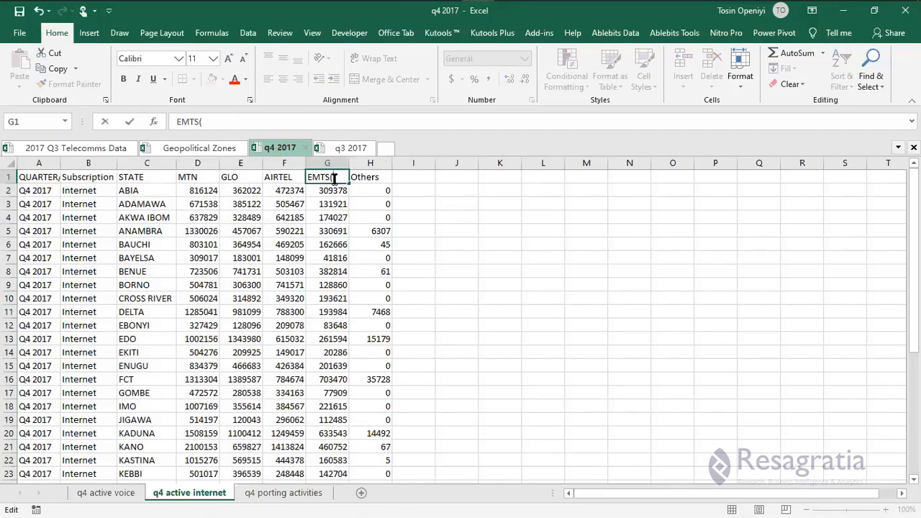
text(9MOBILE)
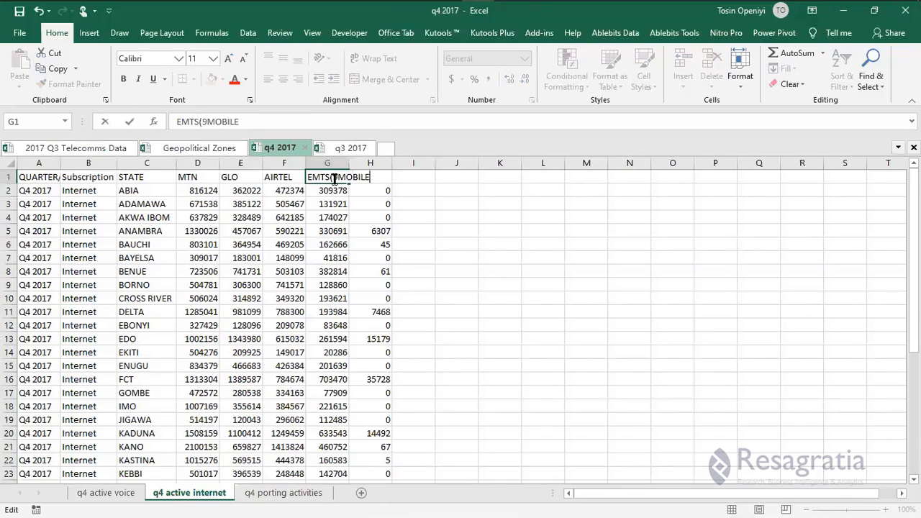
key(Return)
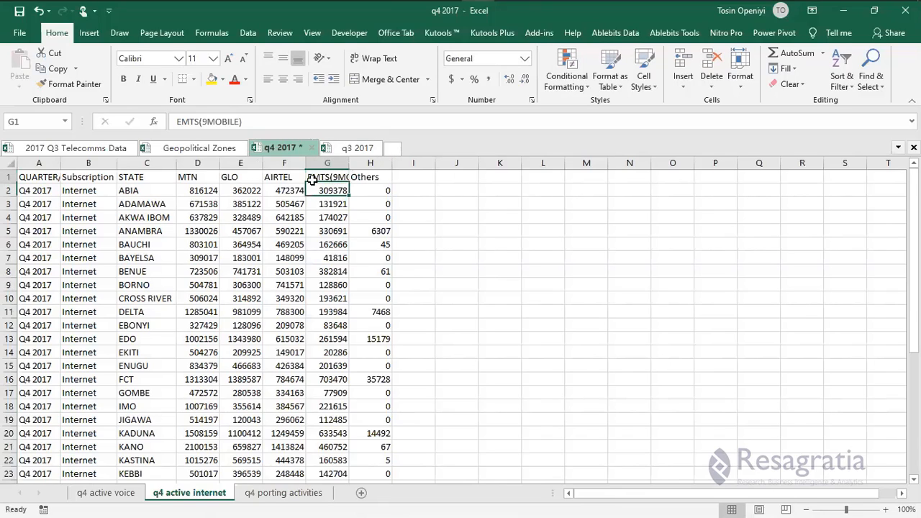
key(ctrl+c)
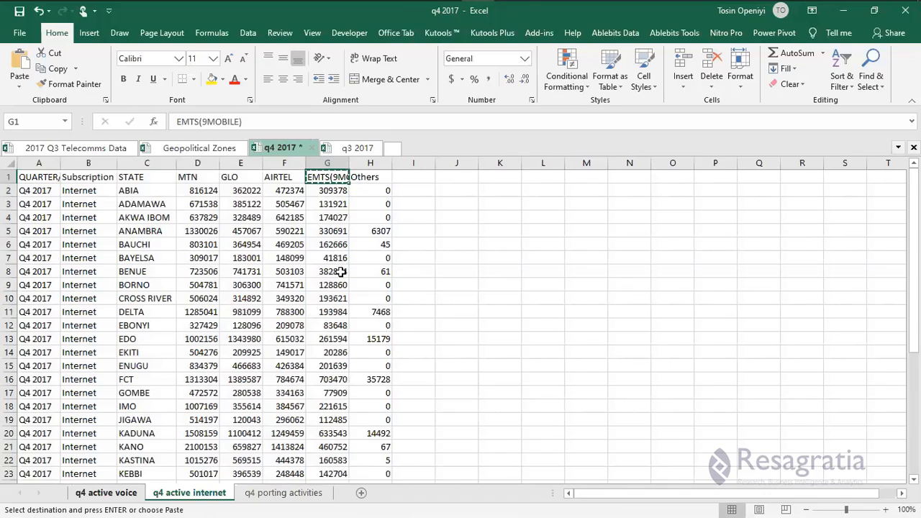
key(ctrl+Page_Up)
click(333, 184)
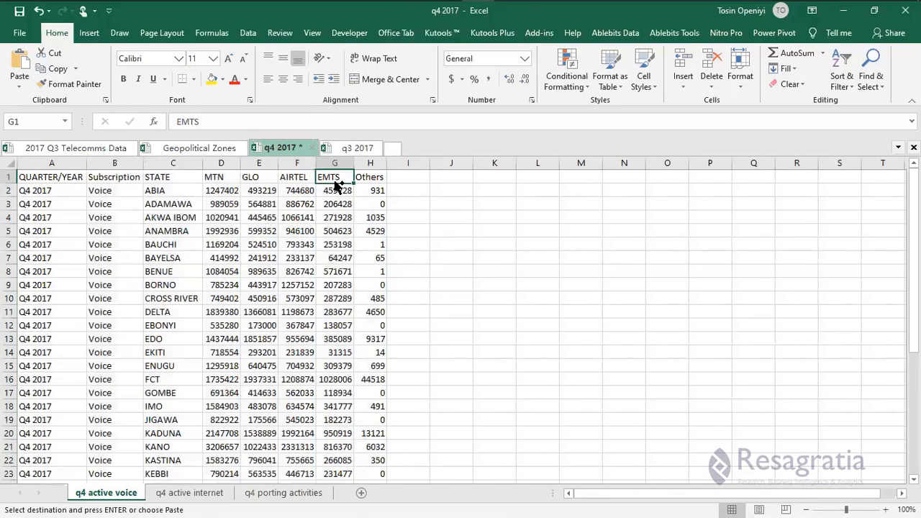
key(ctrl+v)
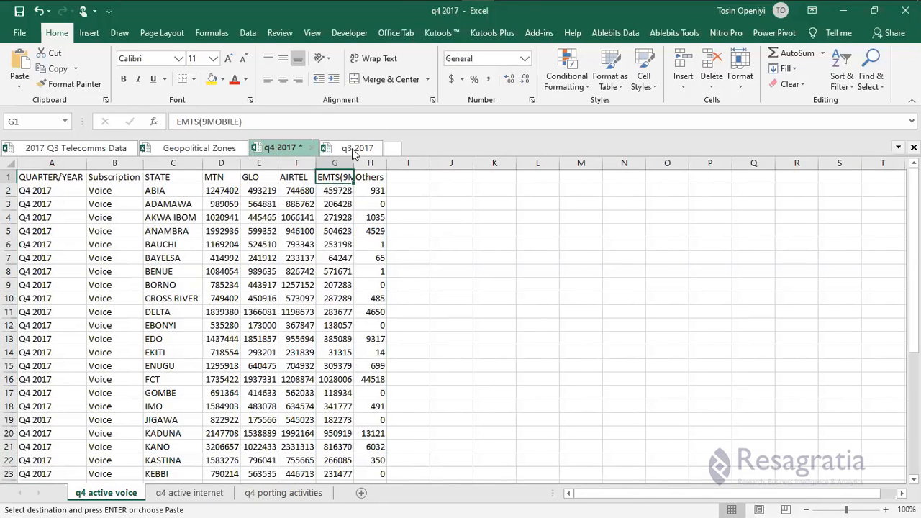
key(Escape)
key(ctrl+Tab)
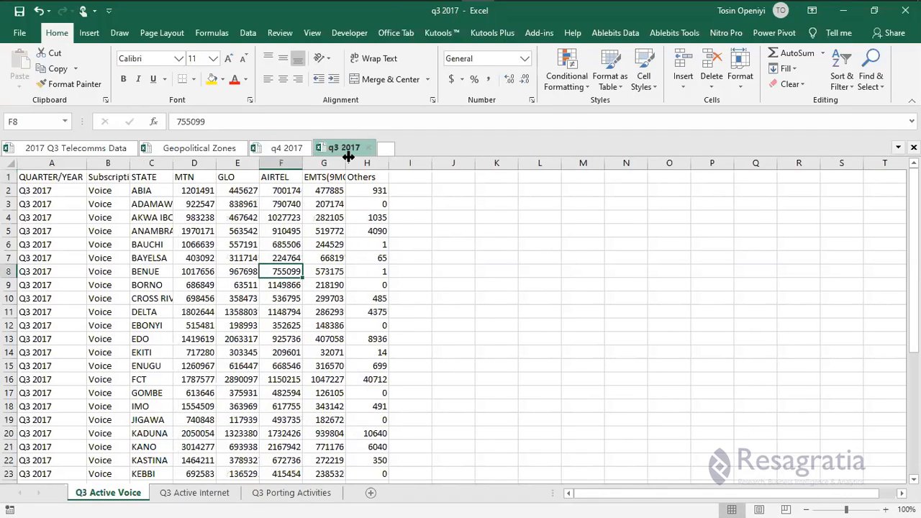
Copy the whole Q3 Active Voice table from q3 2017 and paste it as values at Book3's A1.
key(Down)
key(Down)
key(Down)
key(Down)
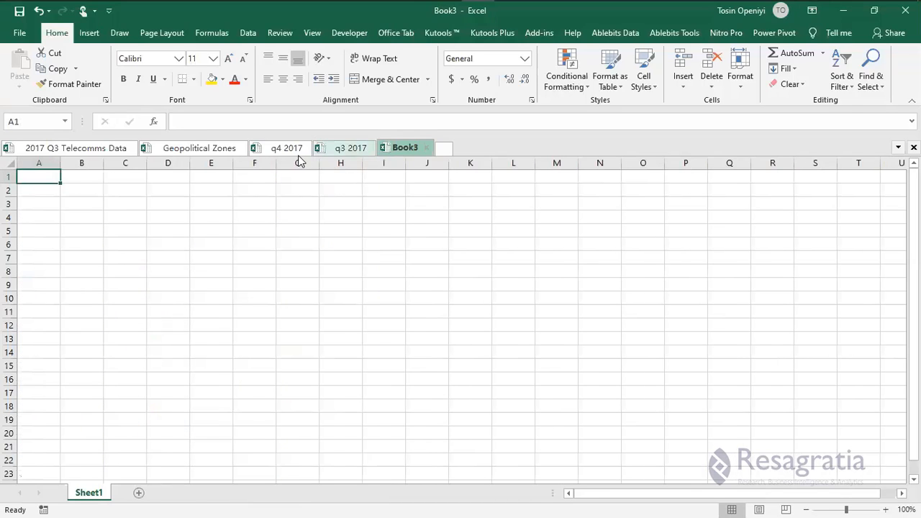
click(341, 149)
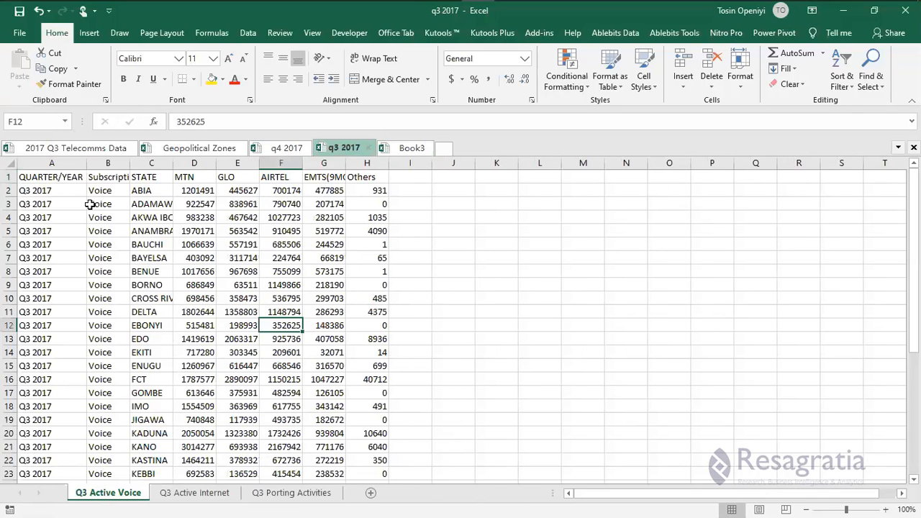
click(59, 174)
key(ctrl+shift+End)
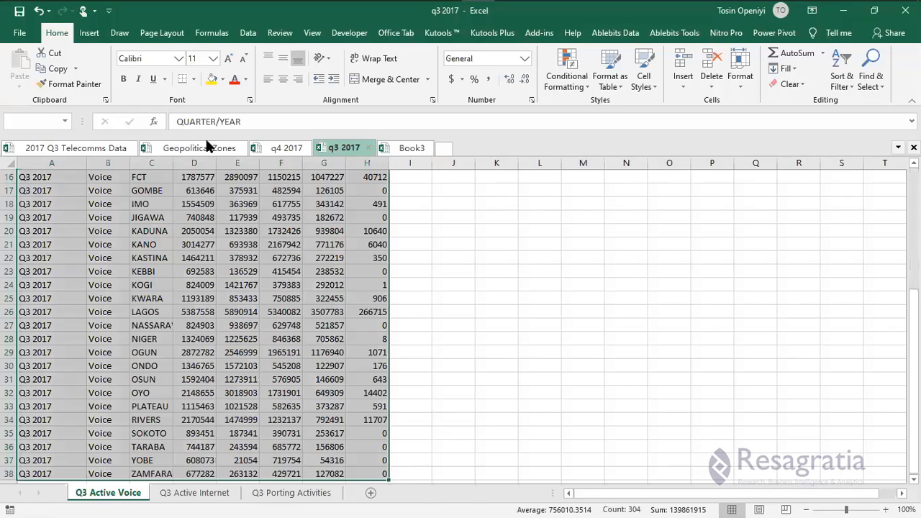
key(ctrl+c)
key(ctrl+Tab)
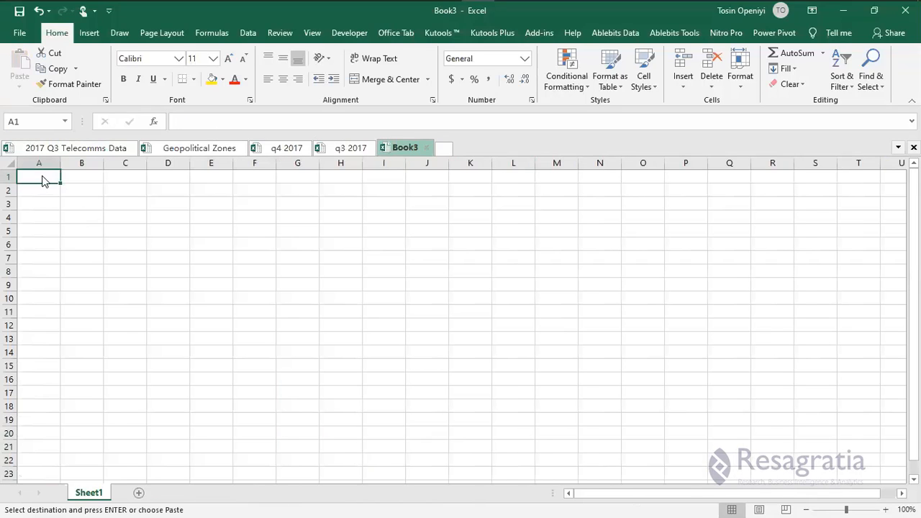
right_click(42, 178)
click(92, 236)
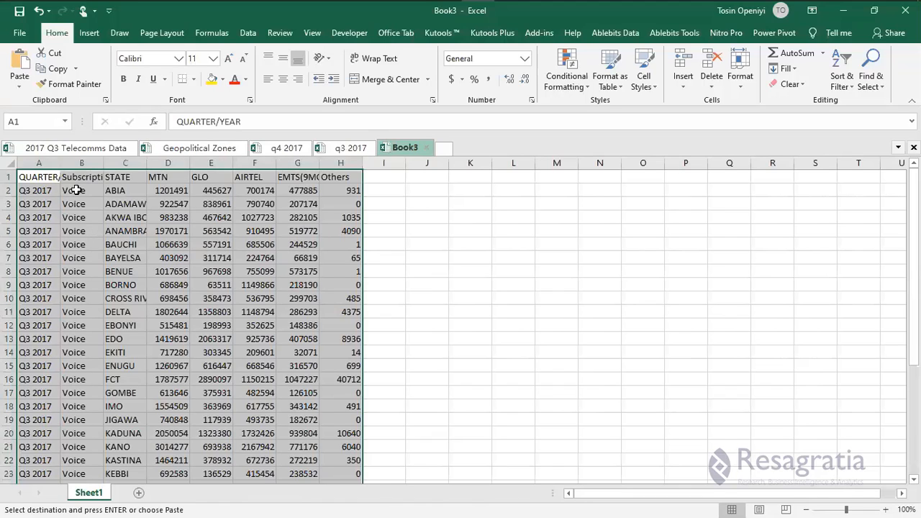
click(33, 191)
Change A2 to Q1 2018 and fill it down the QUARTER/YEAR column.
double_click(34, 191)
key(BackSpace)
text(1)
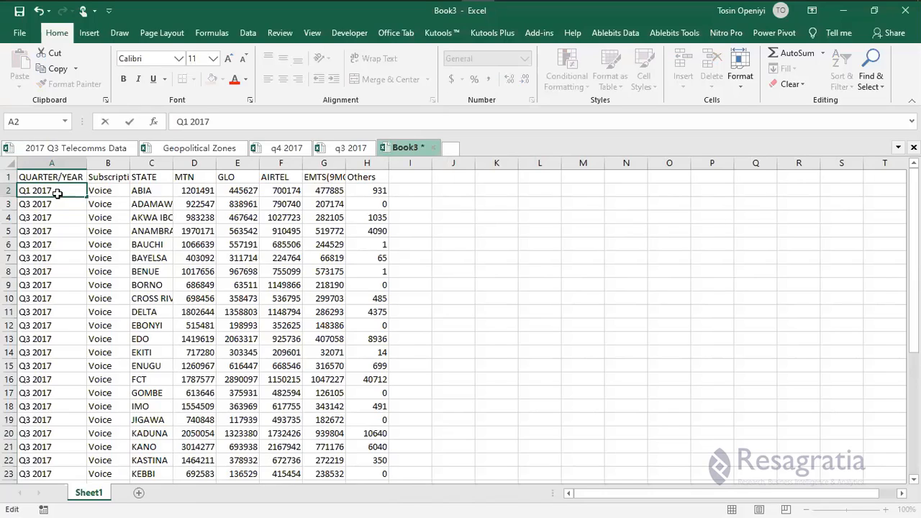
key(BackSpace)
text(8)
key(ctrl+Return)
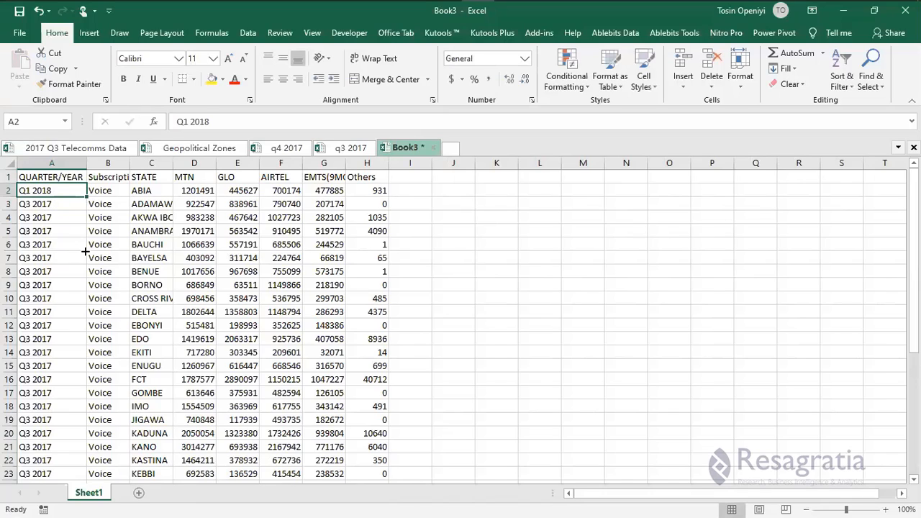
drag(85, 251, 98, 498)
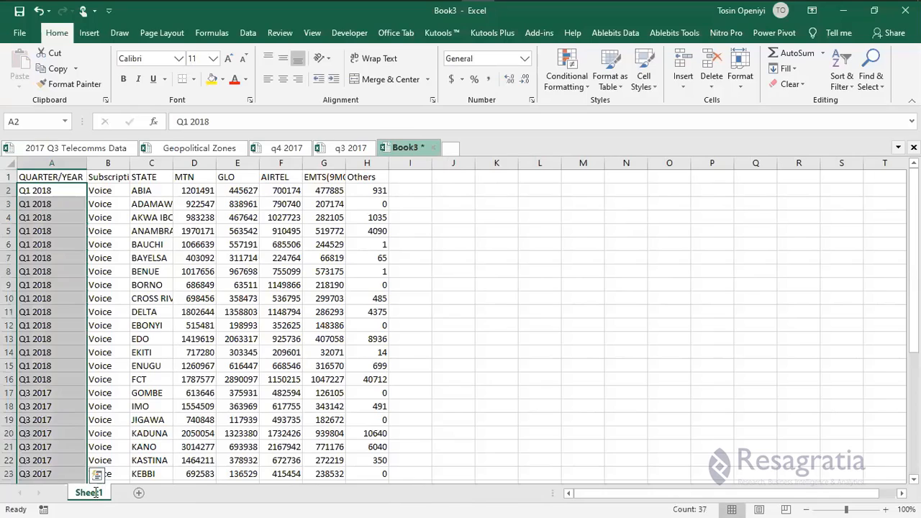
Rename the sheet to 'Q1 2018 Active Voice'.
double_click(91, 492)
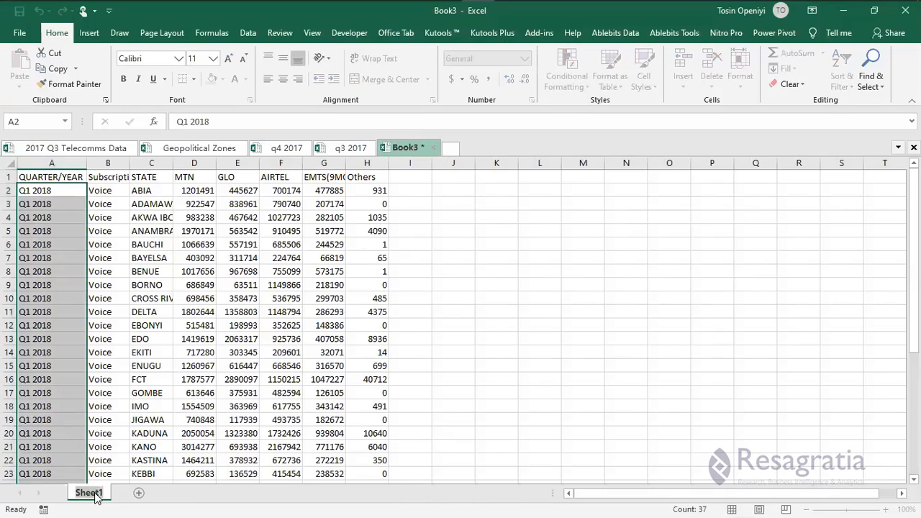
text(Q1 2)
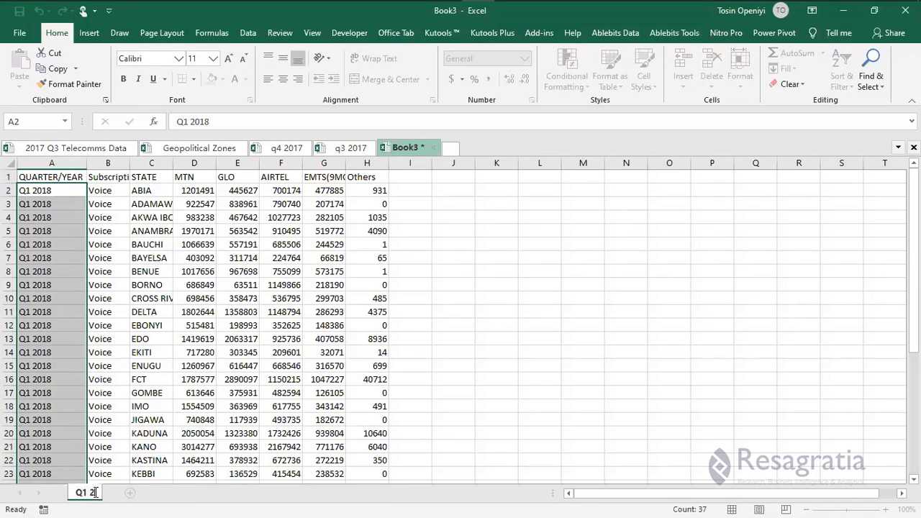
text(018 A)
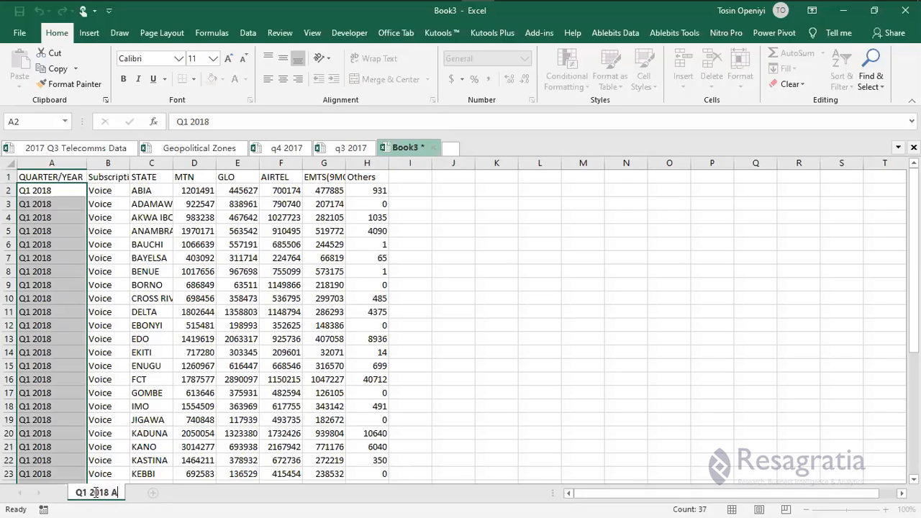
text(ctive Voice)
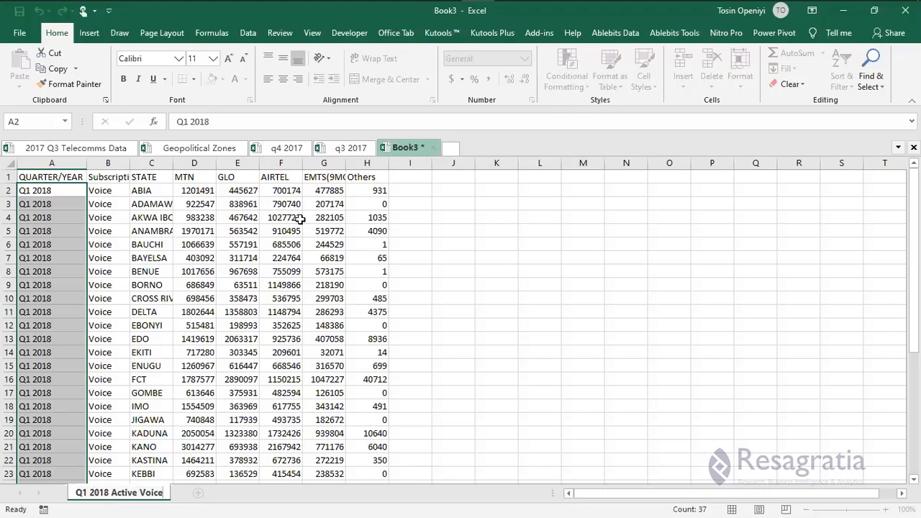
click(151, 406)
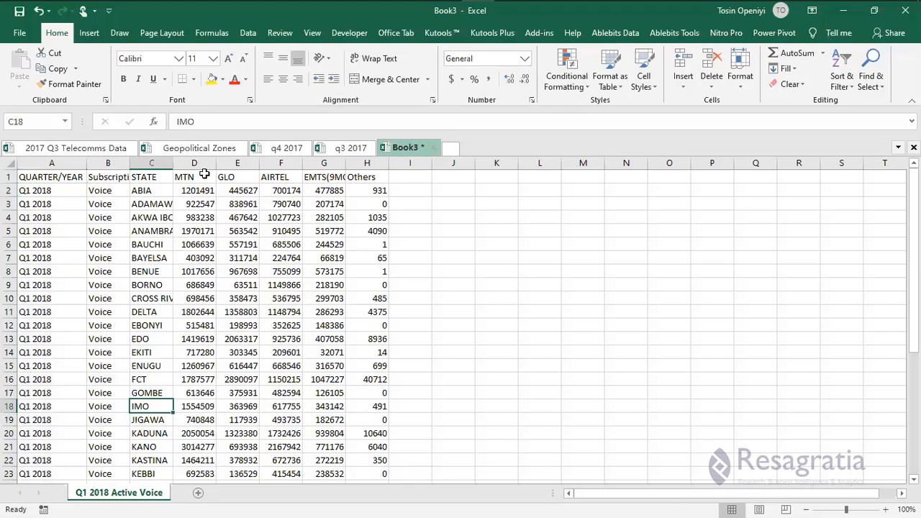
Close the 2017 Q3 Telecomms Data workbook and bring the File Explorer window forward.
click(113, 151)
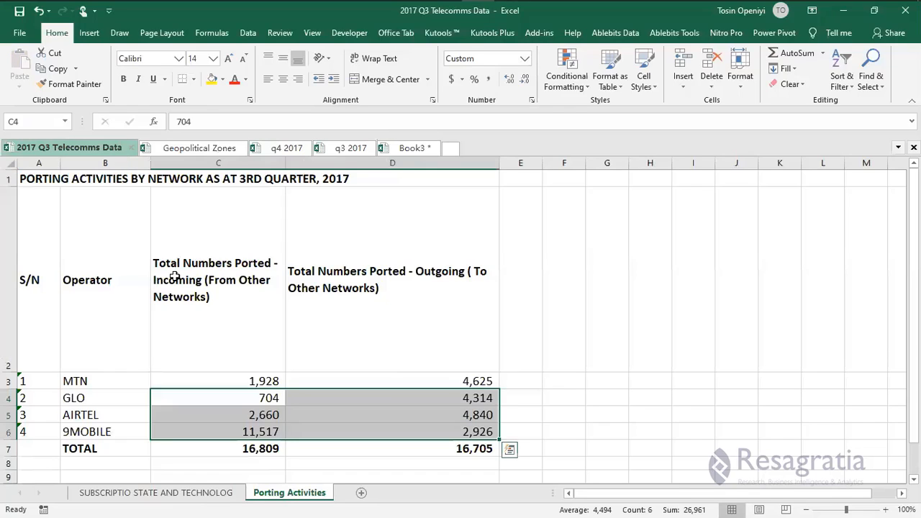
click(154, 267)
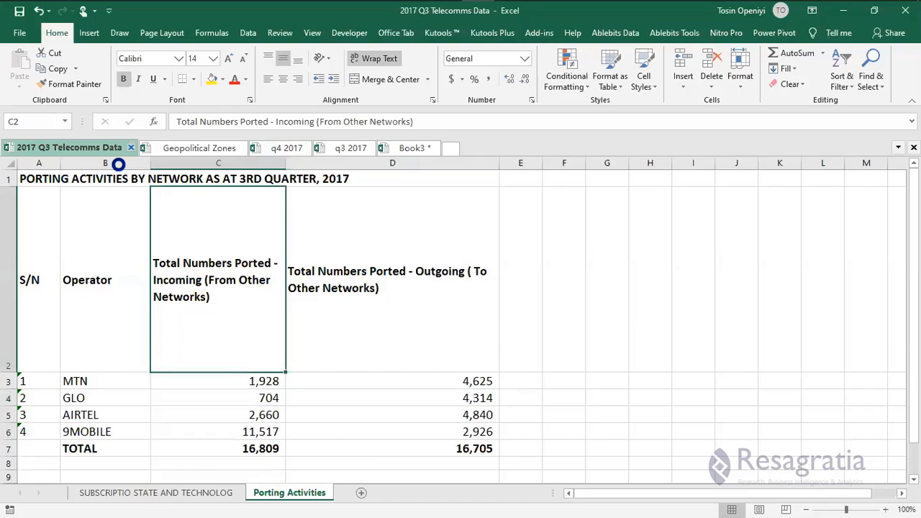
key(ctrl+w)
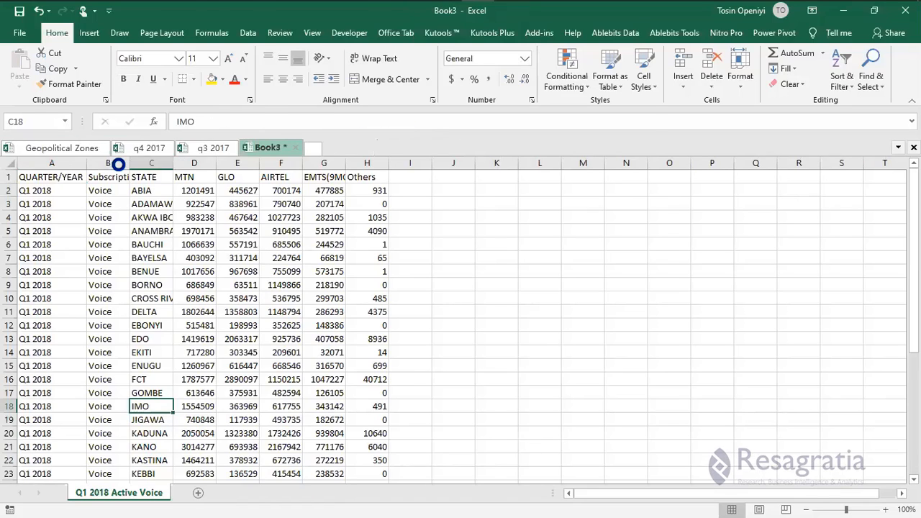
key(super)
mouse_move(213, 13)
mouse_move(244, 75)
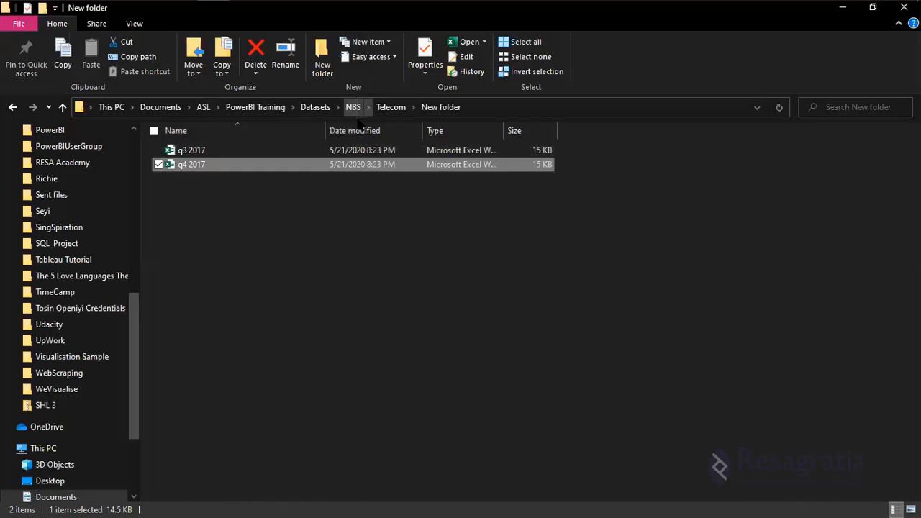
Go up to the Telecom folder and pick the 2018 Q2 and 2018 Q3 and Q4 Telecomms Data workbooks.
click(388, 107)
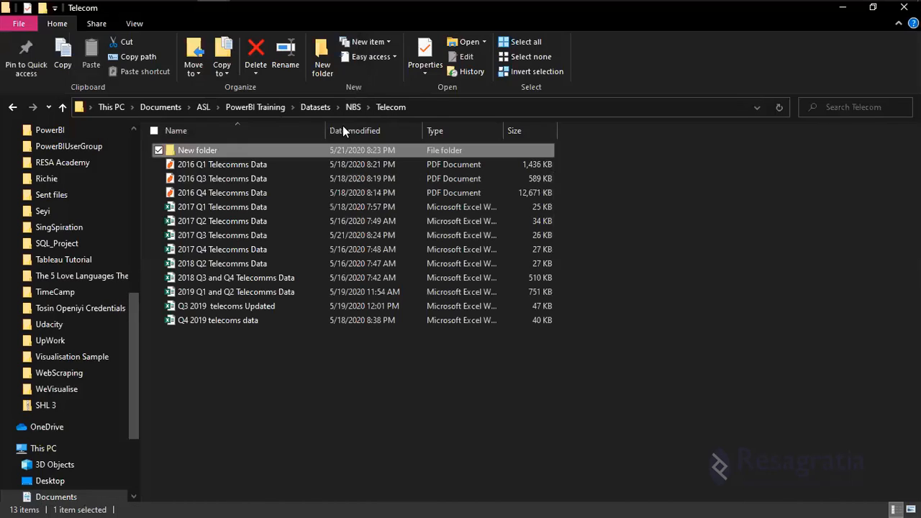
click(236, 264)
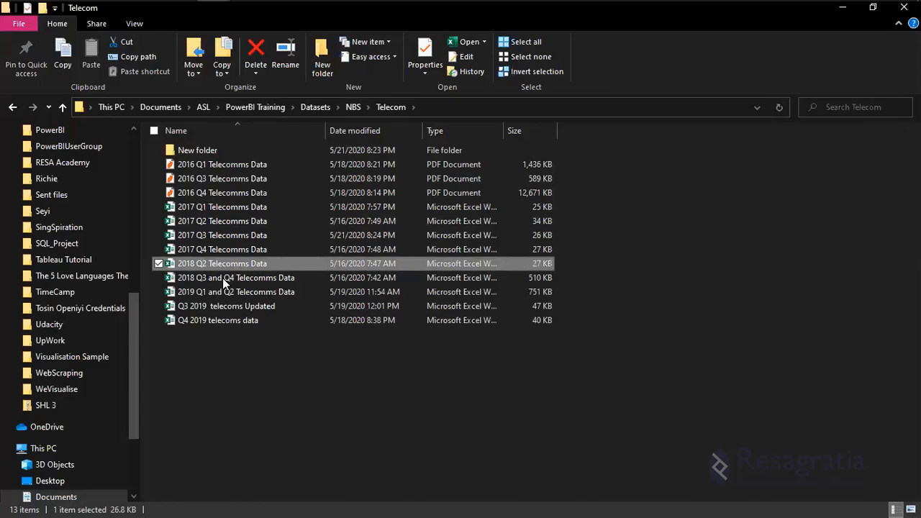
click(222, 278)
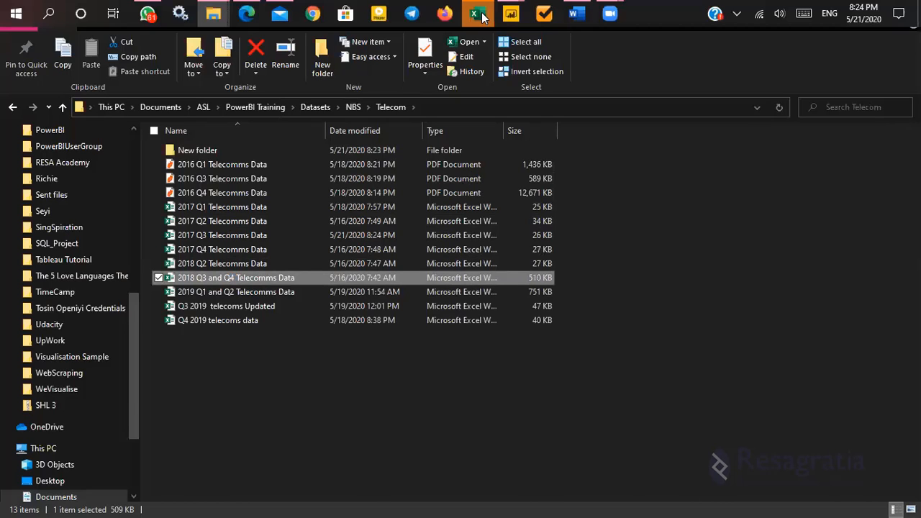
Return to Excel and show the 2018 Q2 Telecomms Data per-state internet subscriptions sheet.
click(482, 16)
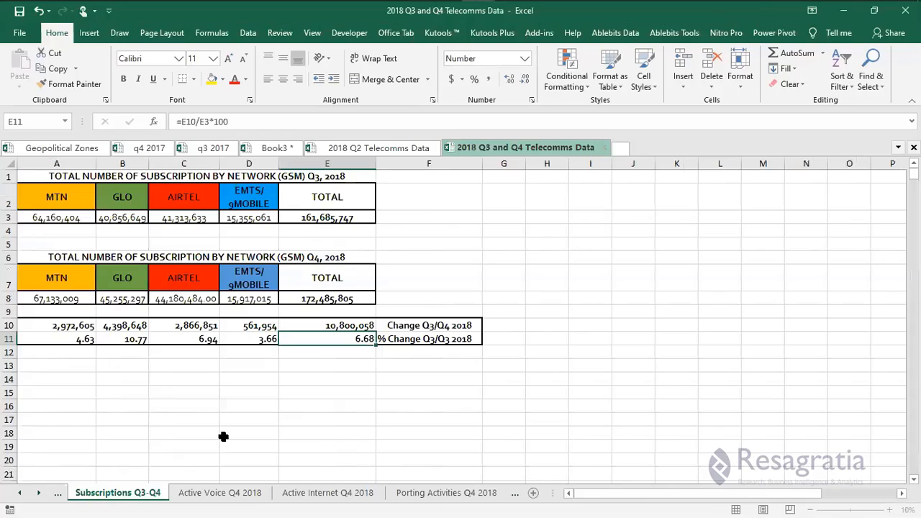
click(21, 493)
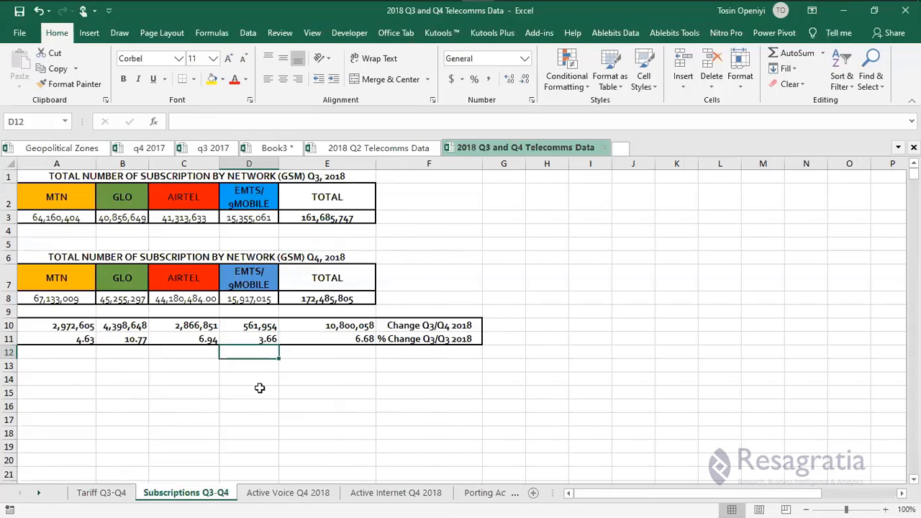
click(155, 493)
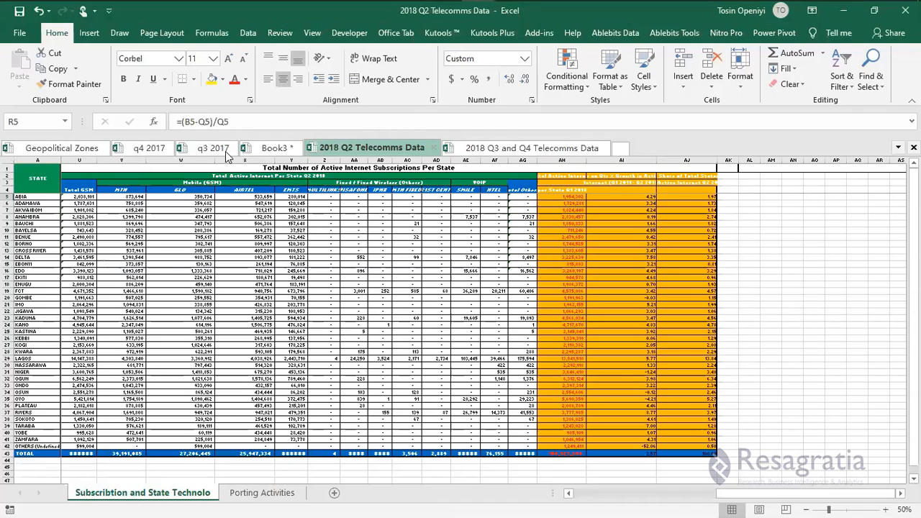
In Book3, change A2 from Q1 2018 to Q2 2018 and fill it down the quarter column.
click(278, 149)
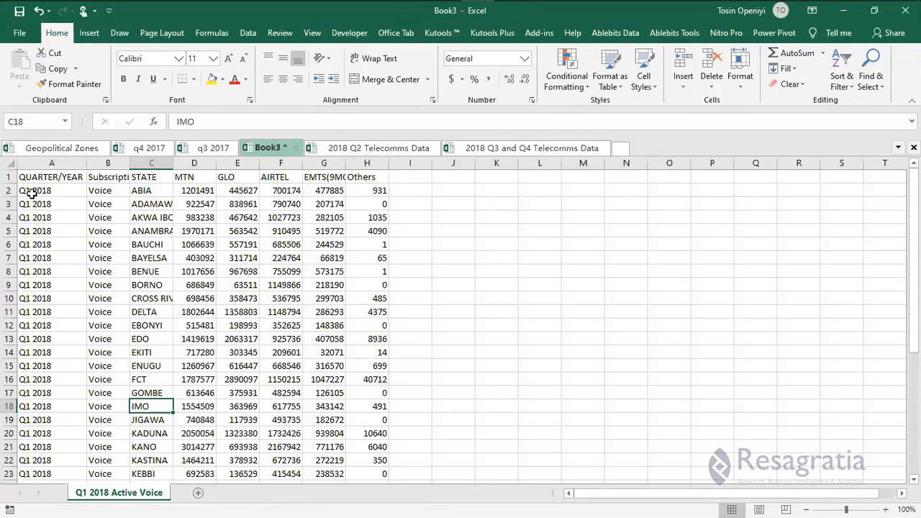
click(32, 192)
double_click(32, 192)
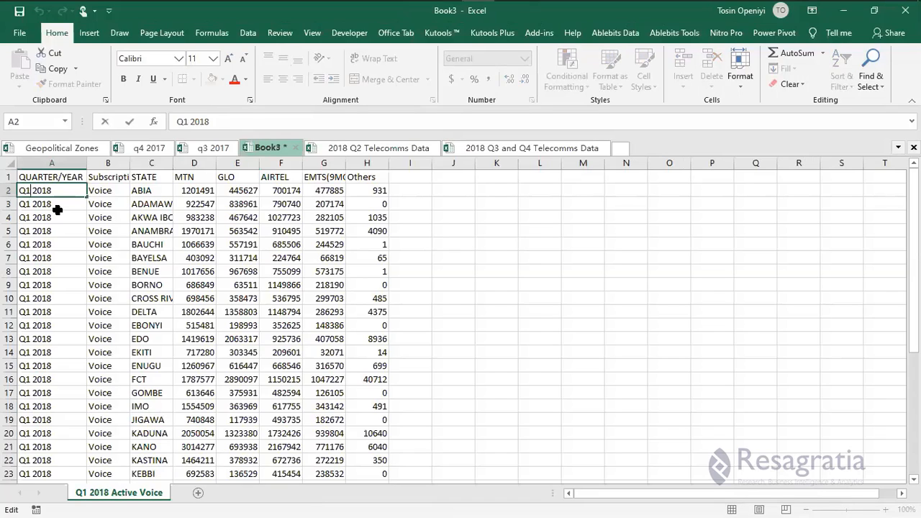
key(BackSpace)
text(2)
key(Return)
click(83, 193)
drag(86, 197, 87, 238)
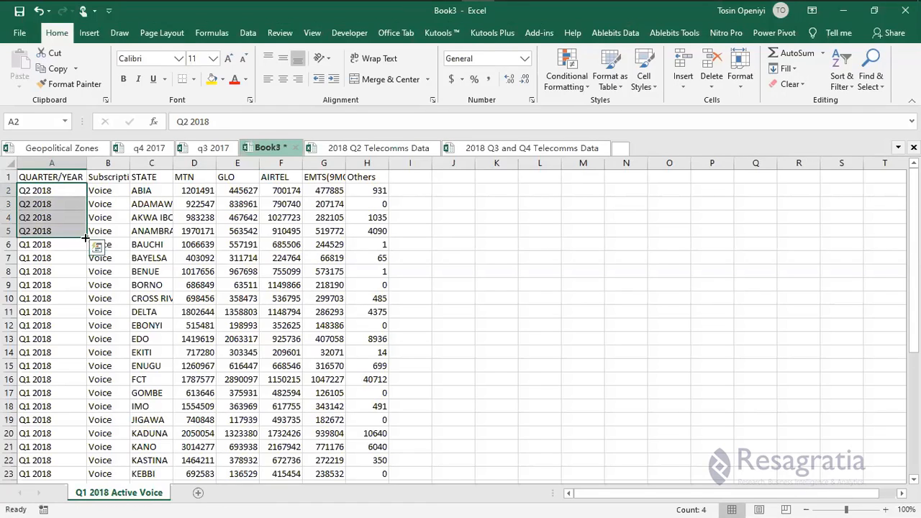
Rename the sheet 'Q2 2018 Active Voice' and return to 2018 Q2 Telecomms Data.
double_click(86, 493)
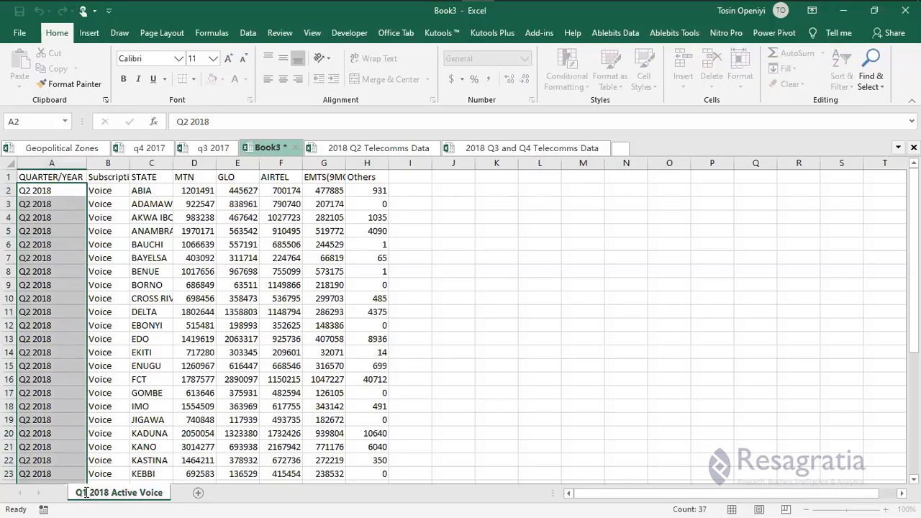
key(Return)
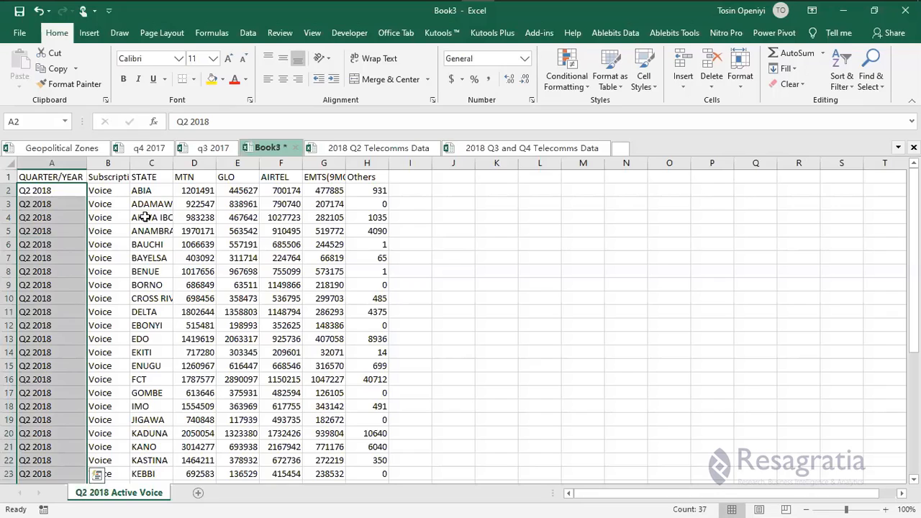
click(108, 231)
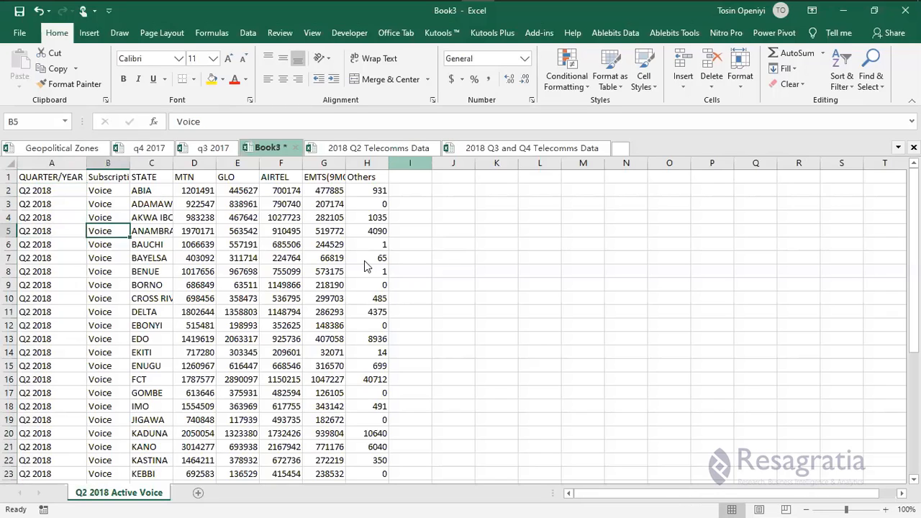
key(ctrl+Tab)
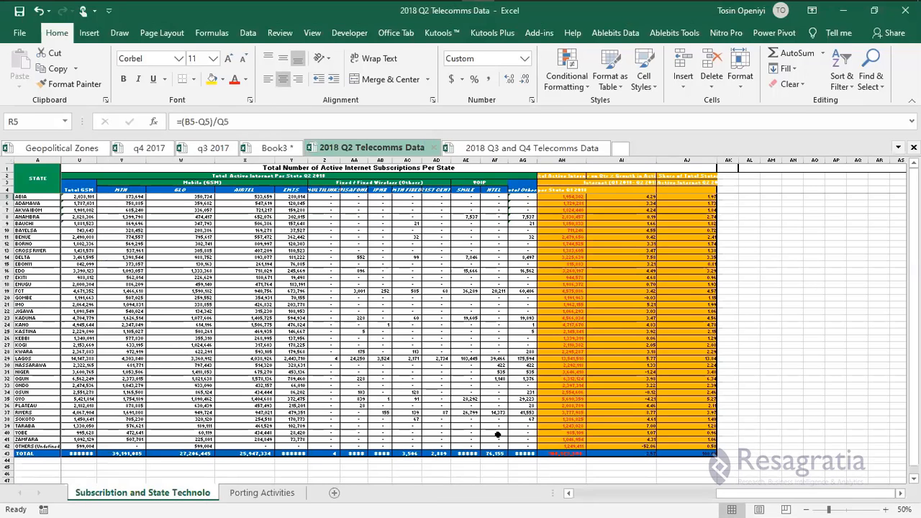
Inspect ABIA's network figures in row 5, zoom in, and check the Total Others formula in P5.
click(572, 494)
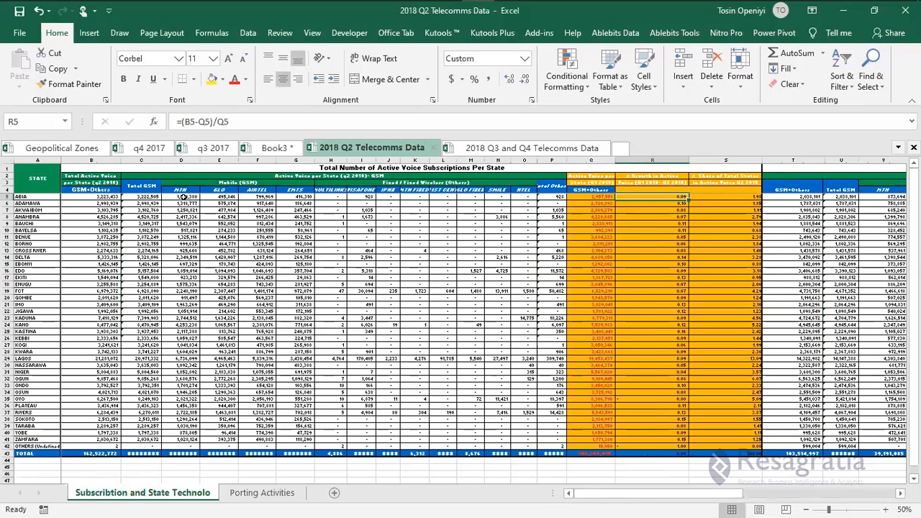
drag(184, 196, 257, 196)
key(shift+Right)
key(shift+Right)
key(shift+Right)
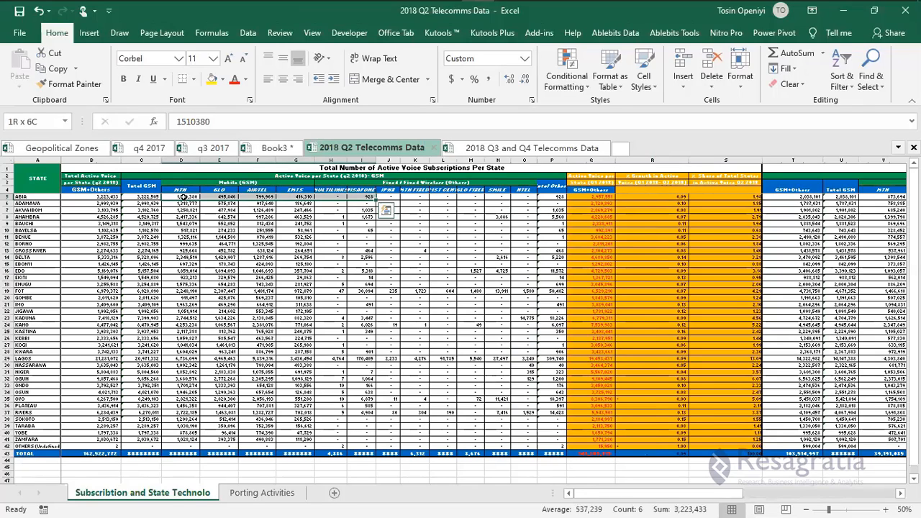
key(shift+Left)
key(shift+Left)
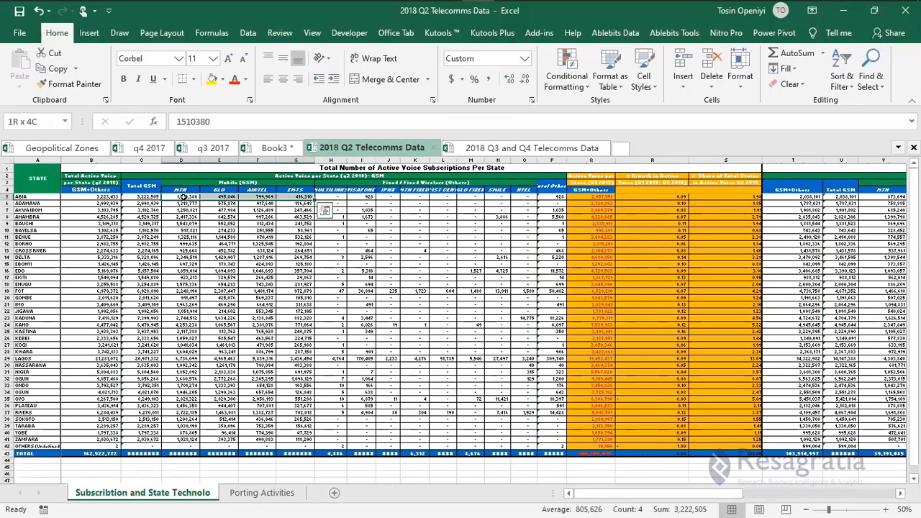
key(shift+Right)
key(shift+Right)
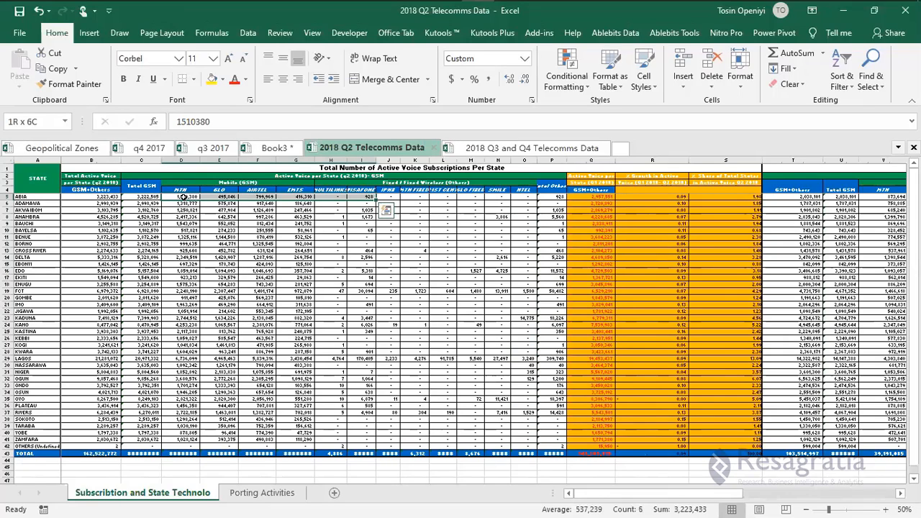
key(shift+Left)
key(shift+Left)
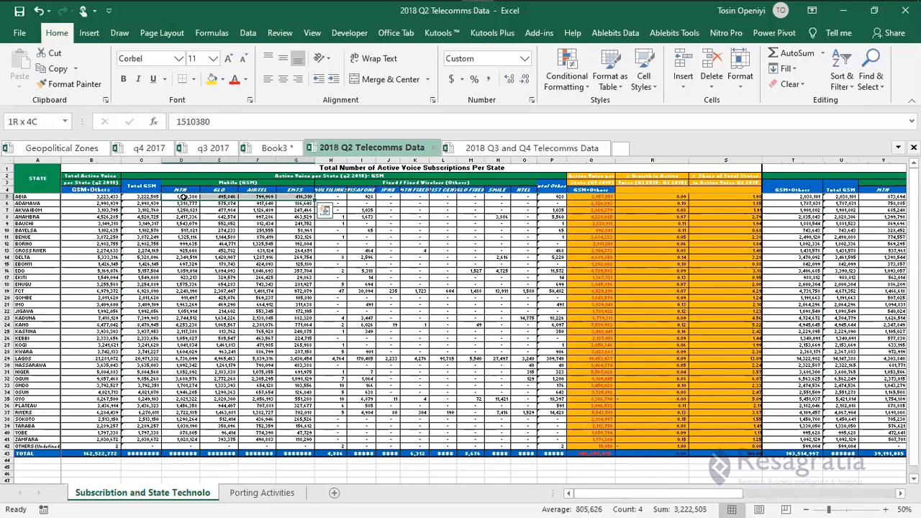
click(887, 509)
click(886, 509)
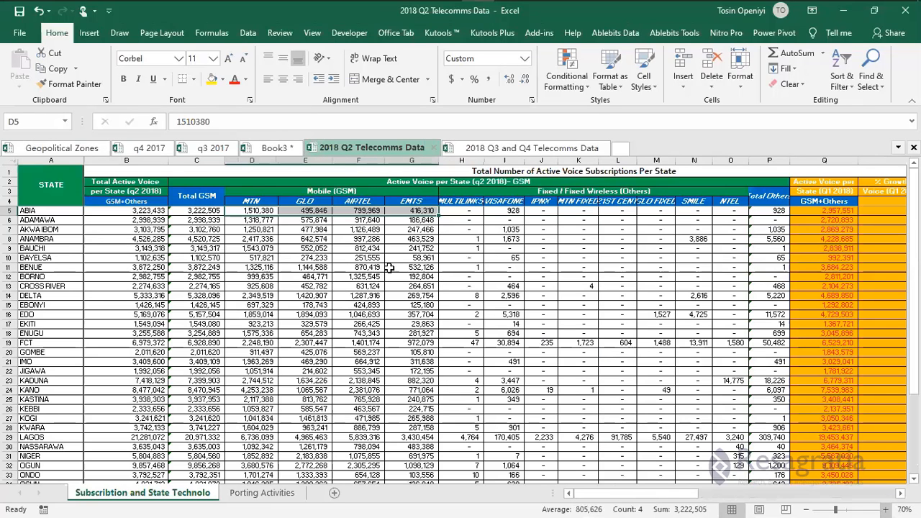
click(389, 267)
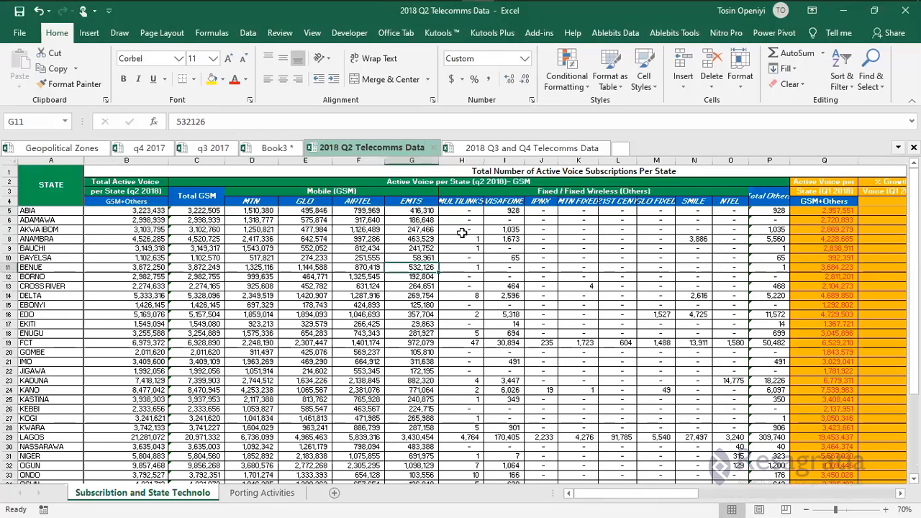
click(766, 211)
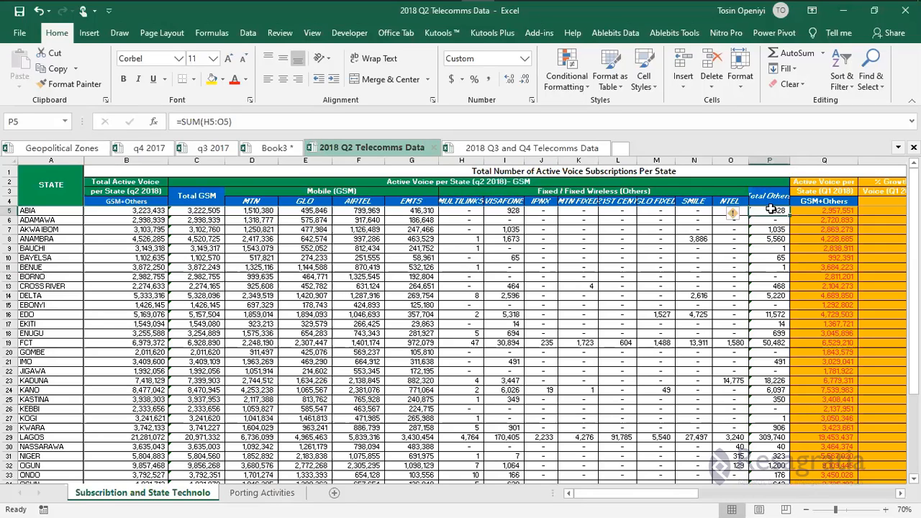
Copy the MTN-to-EMTS per-state voice figures from D5, ABIA through ZAMFARA, excluding the TOTAL row.
click(249, 211)
key(shift+Right)
key(shift+Right)
key(shift+Right)
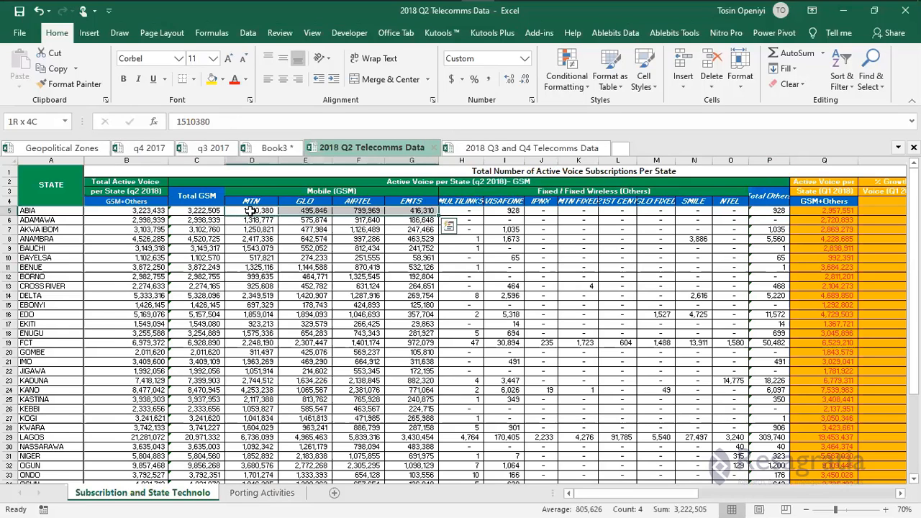
key(ctrl+shift+Down)
key(shift+Up)
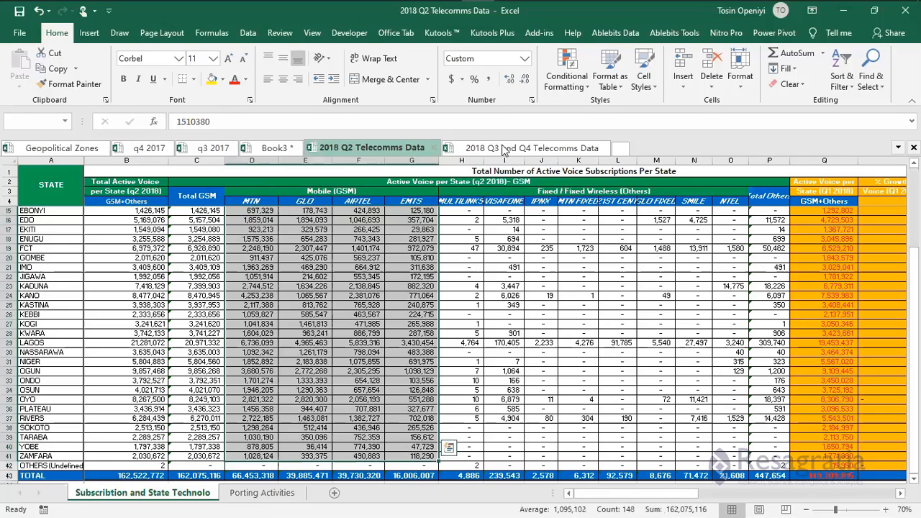
key(ctrl+c)
click(269, 146)
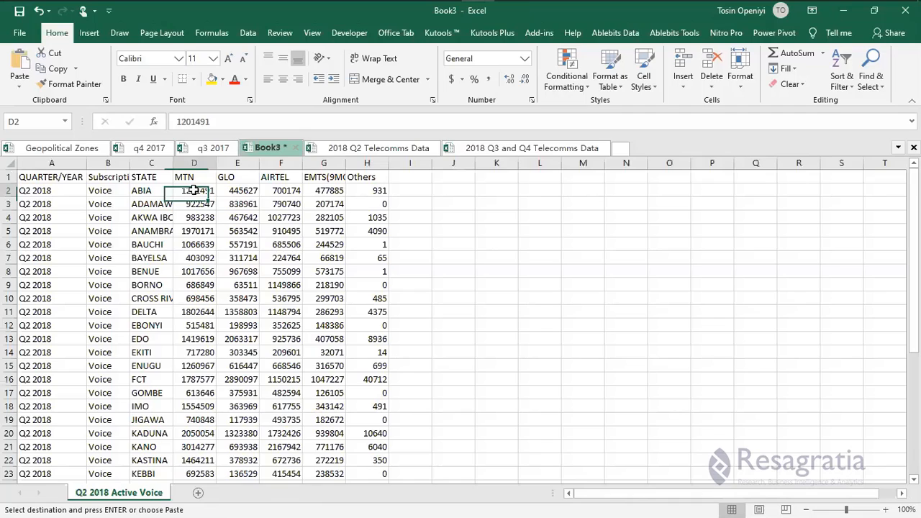
Paste the copied MTN-to-EMTS figures as values at D2 of Q2 2018 Active Voice.
right_click(193, 190)
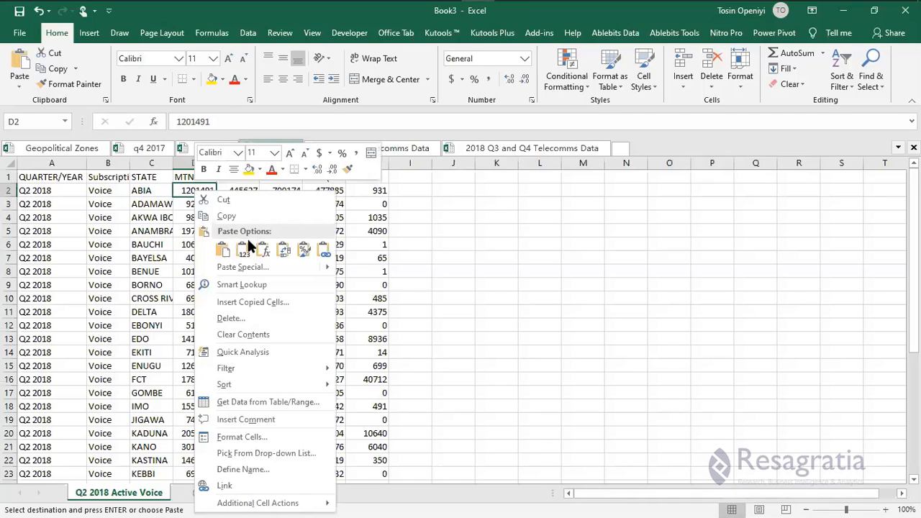
click(243, 249)
click(379, 191)
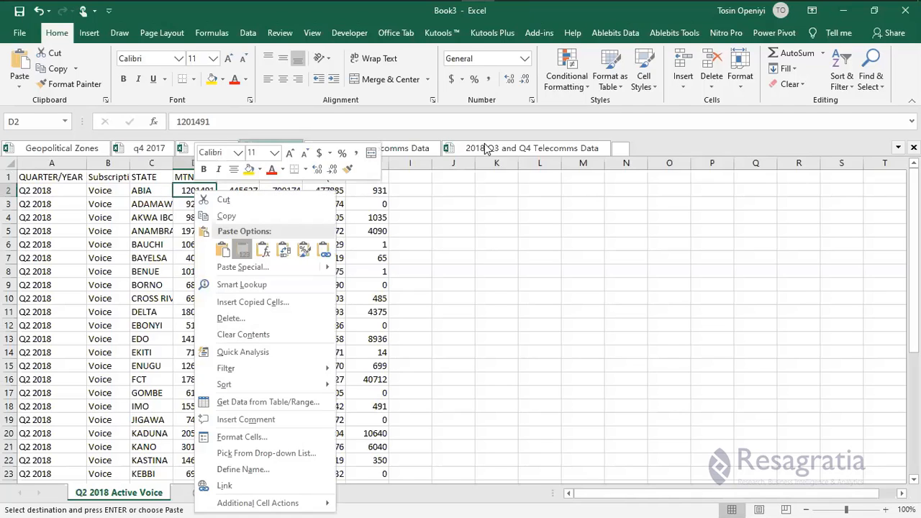
Copy the Total Others figures P5:P42 and paste them as values into the Others column at H2.
click(389, 151)
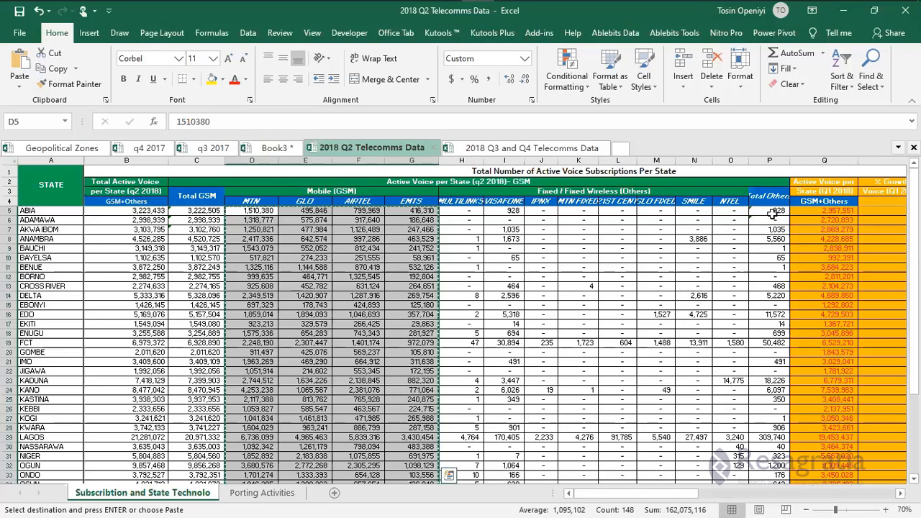
click(772, 210)
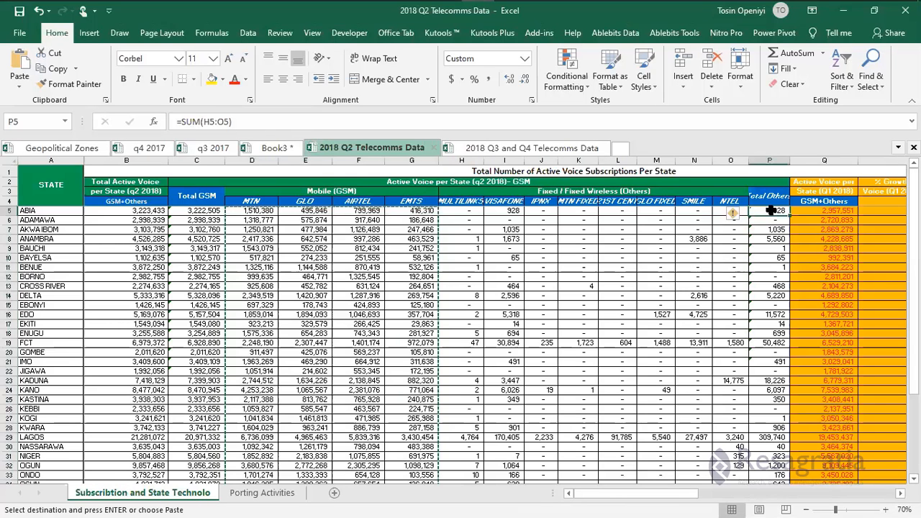
key(ctrl+shift+Down)
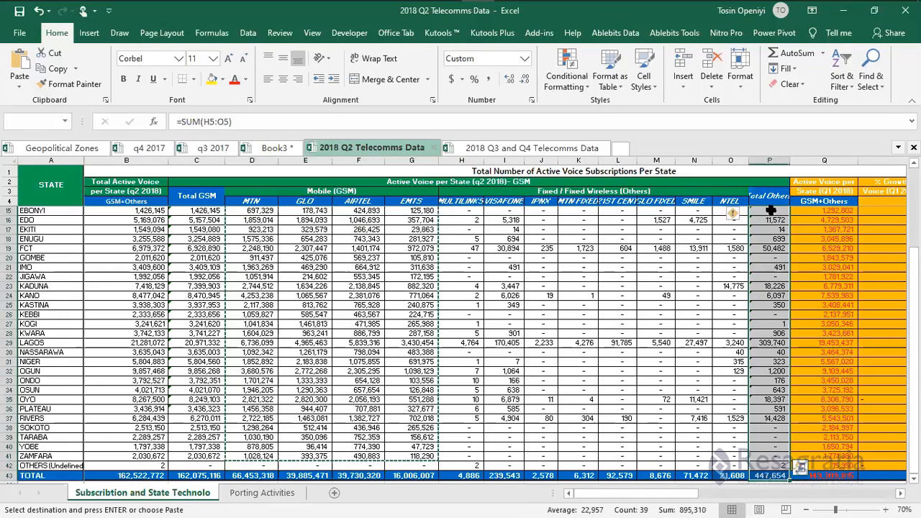
key(shift+Up)
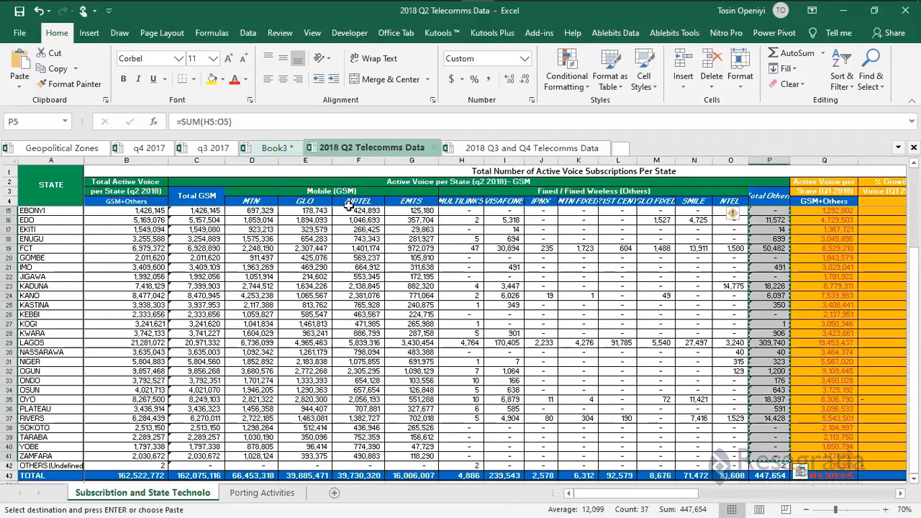
right_click(365, 189)
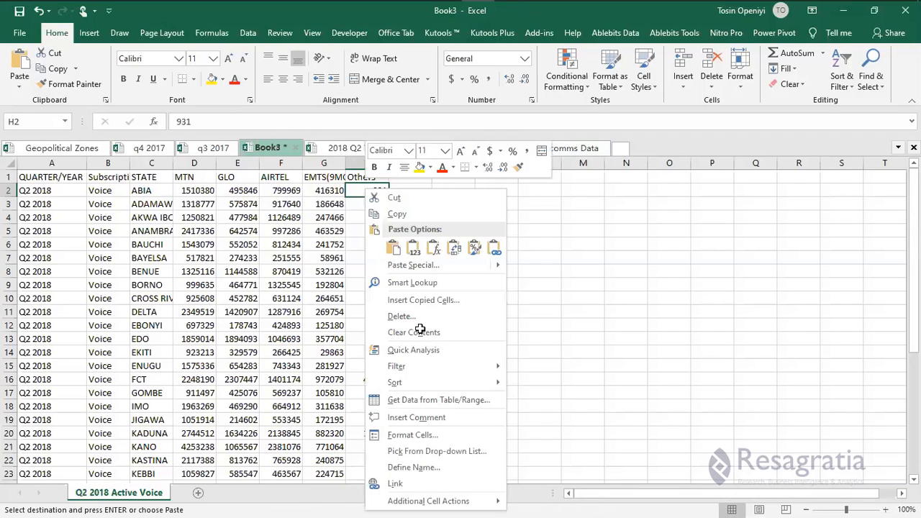
key(v)
scroll(417, 305, down, 7)
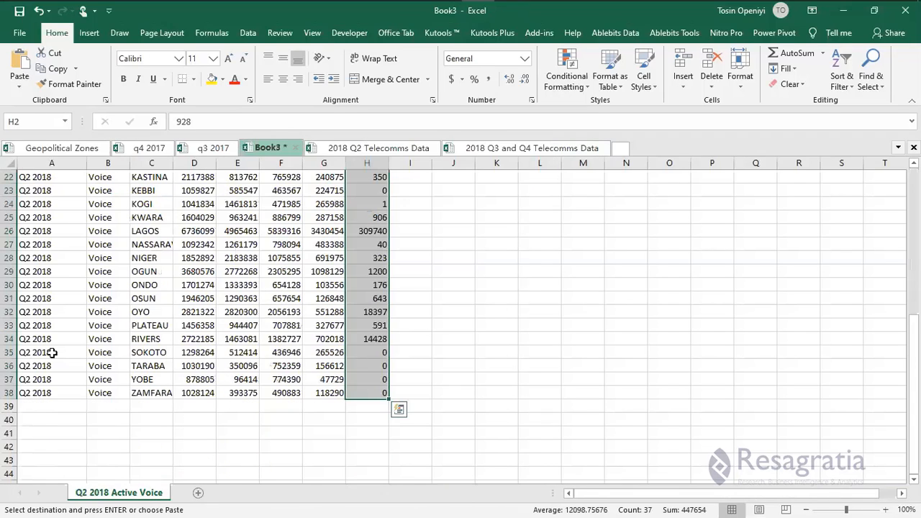
scroll(52, 353, up, 7)
scroll(72, 418, down, 5)
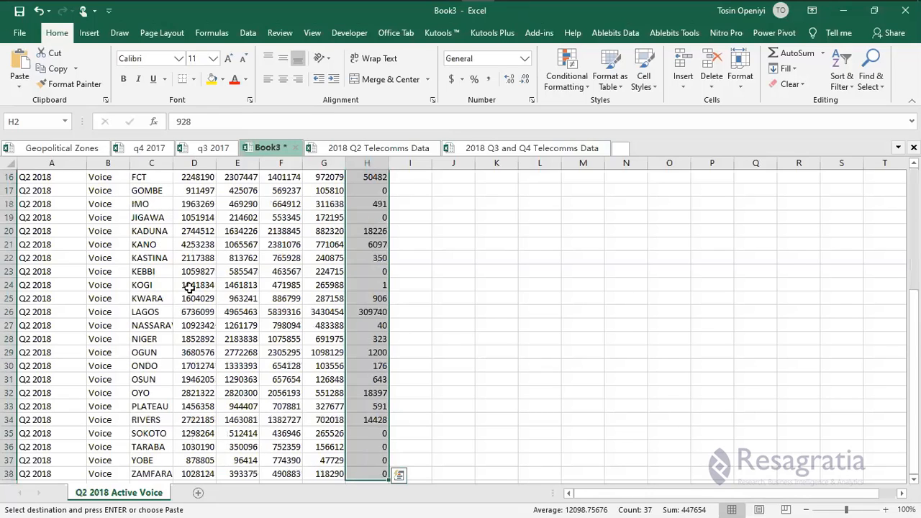
scroll(197, 495, up, 5)
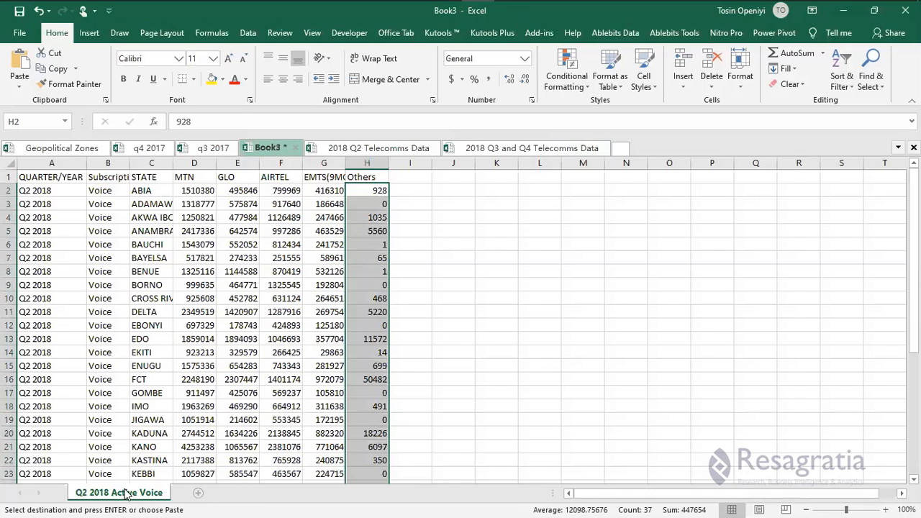
Insert a new Sheet2 and paste a copy of the Q2 2018 Active Voice table at A1.
key(shift+F11)
key(ctrl+Page_Up)
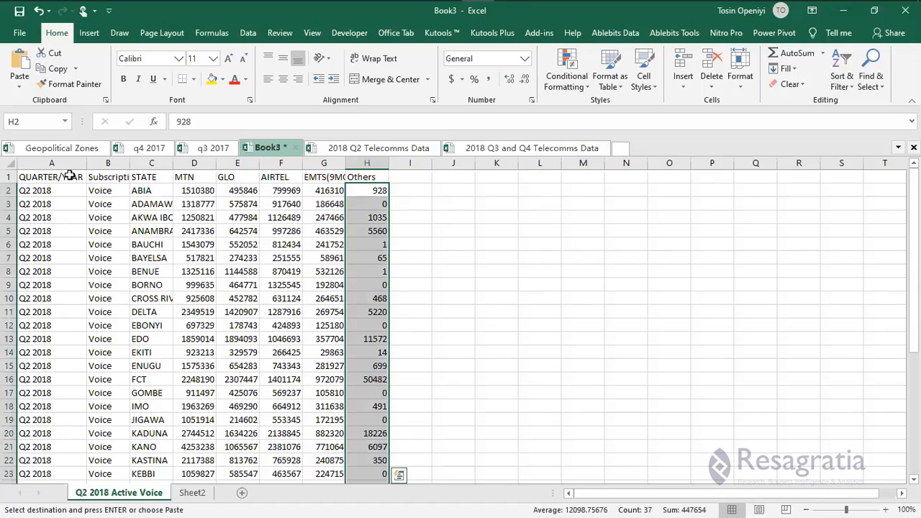
drag(69, 175, 108, 176)
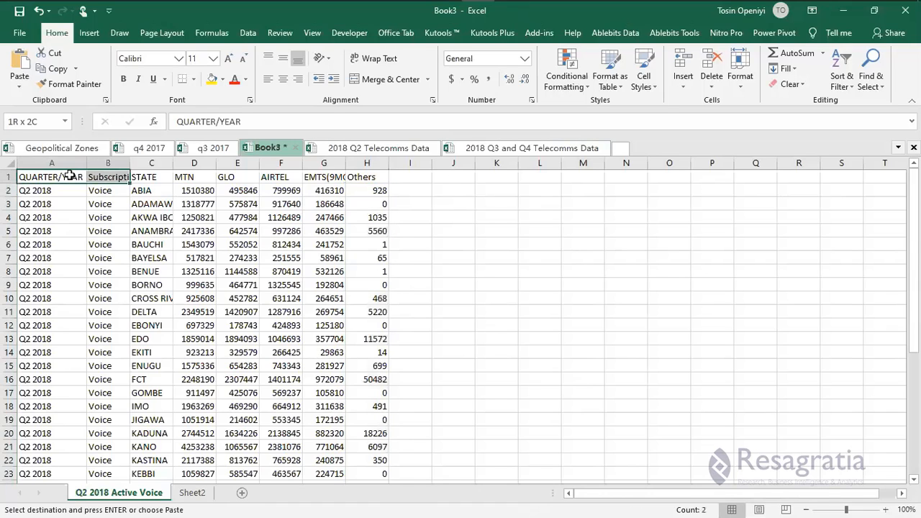
key(ctrl+shift+Right)
key(ctrl+shift+Down)
key(ctrl+c)
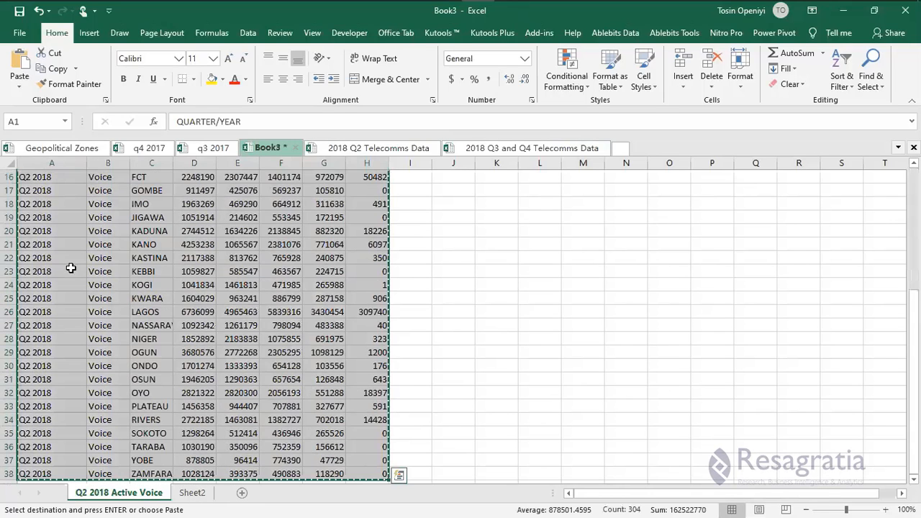
key(ctrl+Page_Down)
right_click(41, 178)
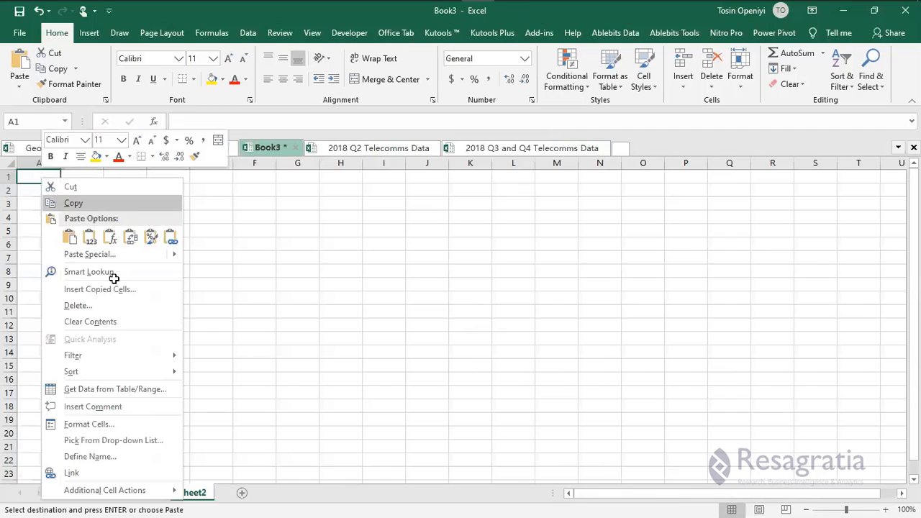
click(70, 237)
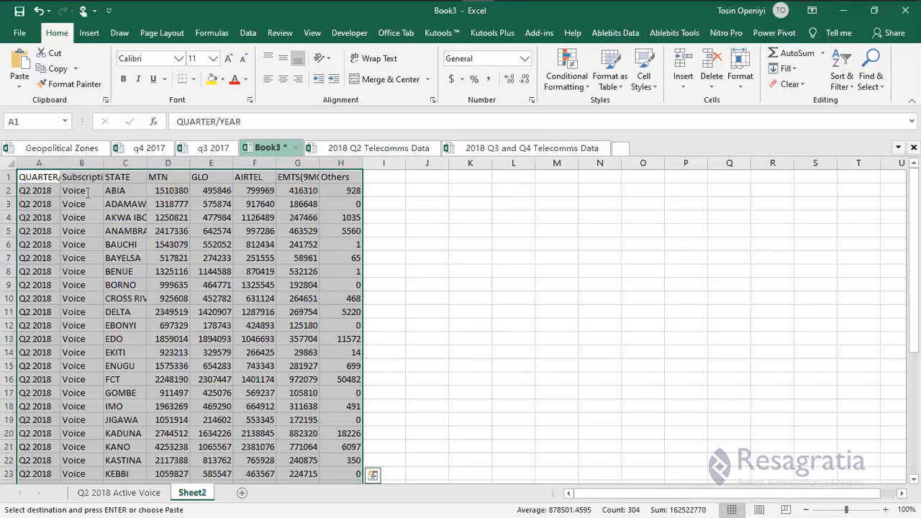
Change B2 to Internet and fill it down the whole Subscription column.
double_click(63, 190)
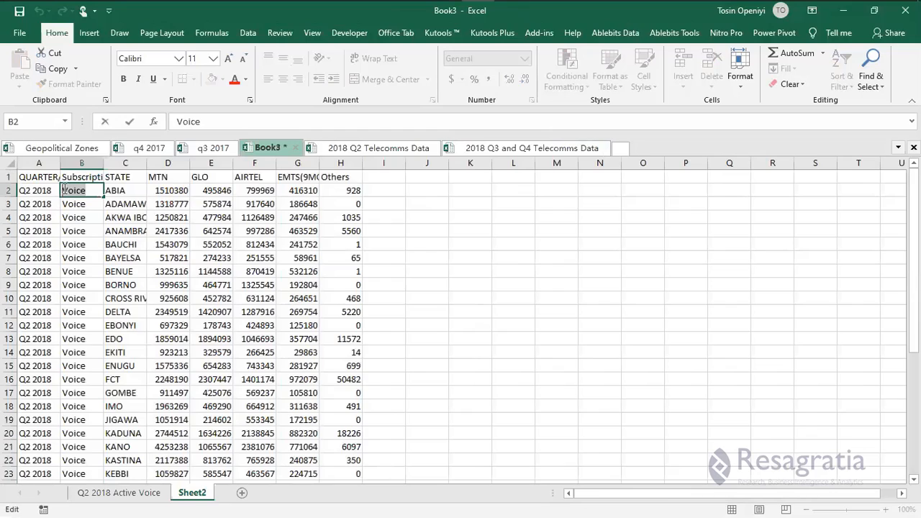
text(Internet)
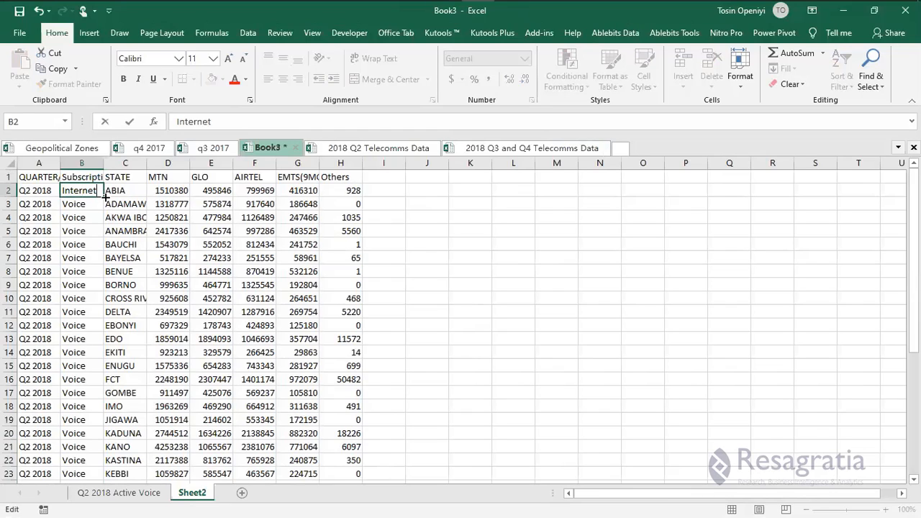
double_click(106, 195)
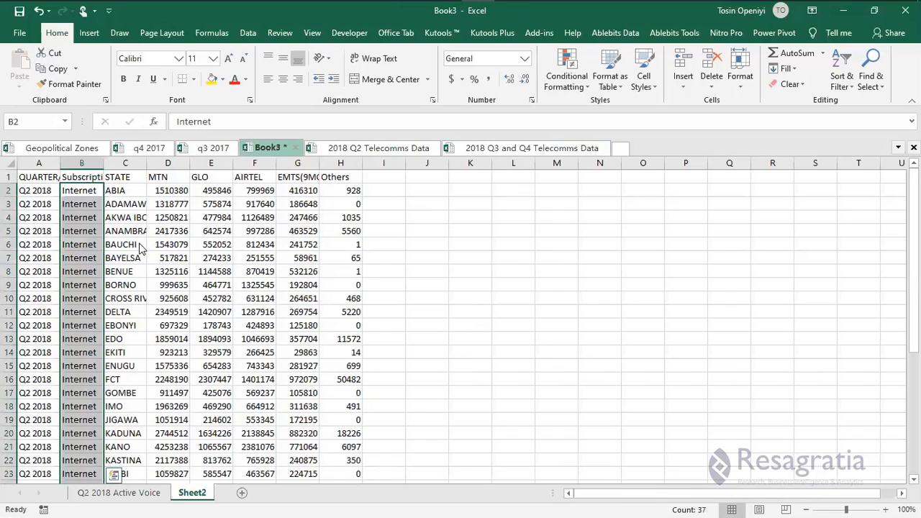
click(140, 247)
key(ctrl+s)
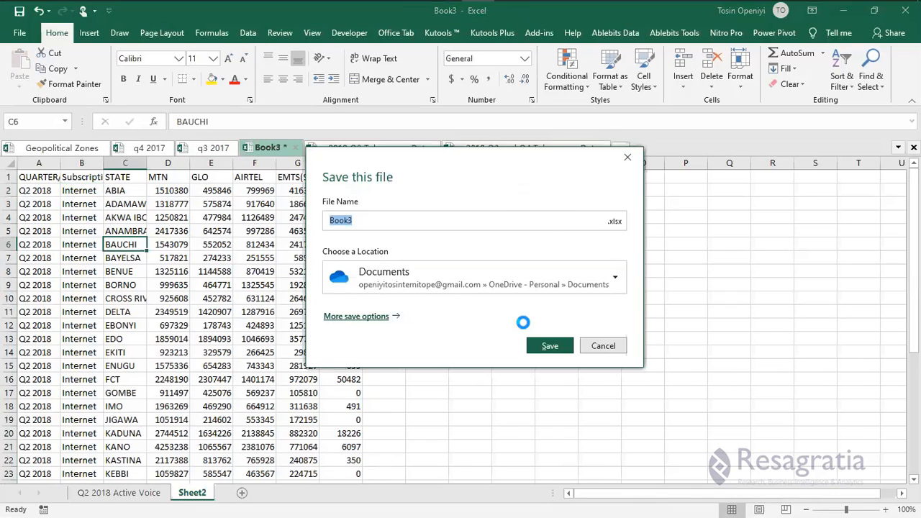
key(Escape)
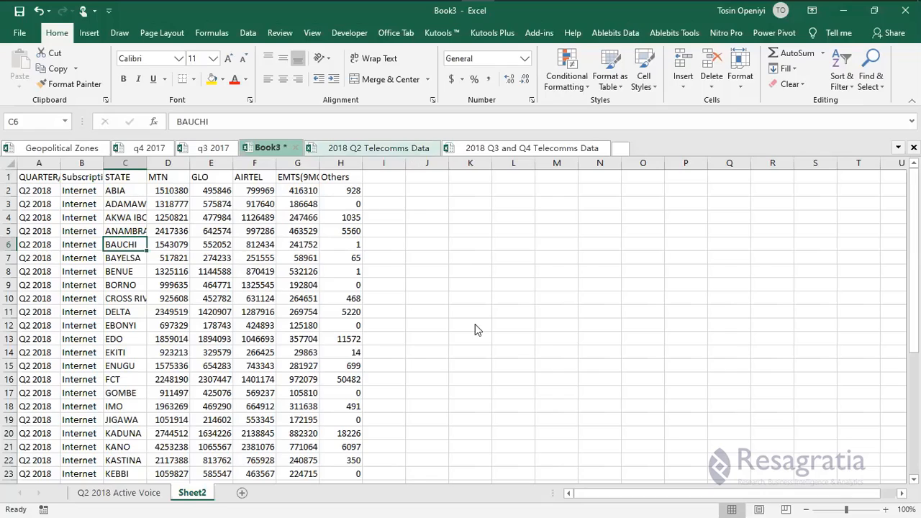
In 2018 Q2 Telecomms Data, copy the MTN-to-EMTS internet figures V15:Y41, from Ebonyi's row down.
key(ctrl+Tab)
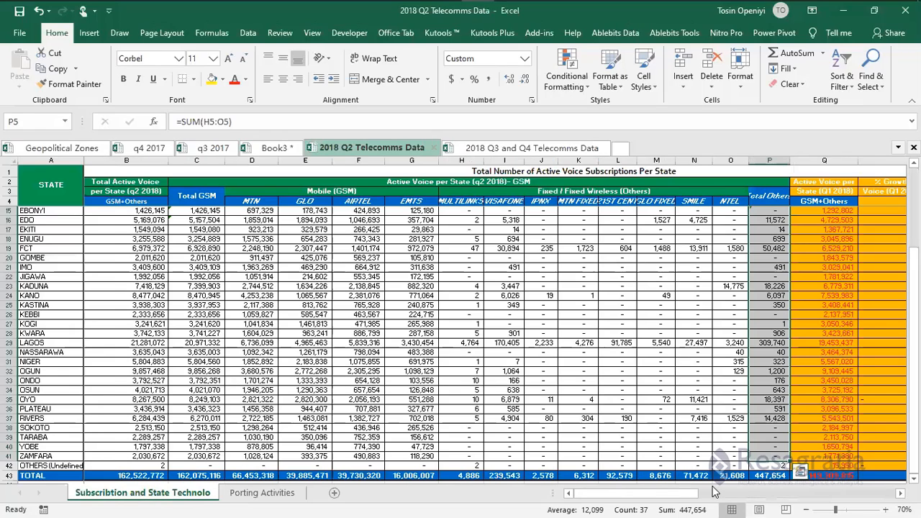
drag(716, 492, 774, 490)
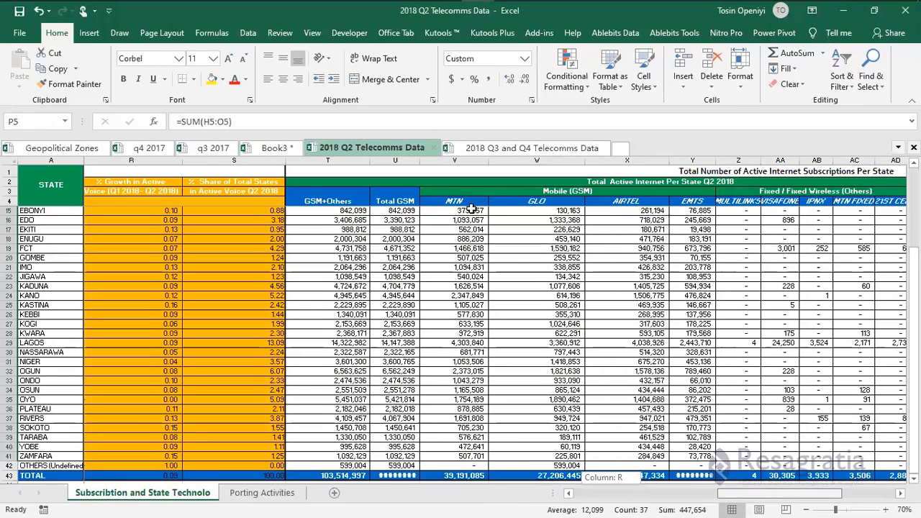
click(471, 211)
drag(472, 210, 795, 211)
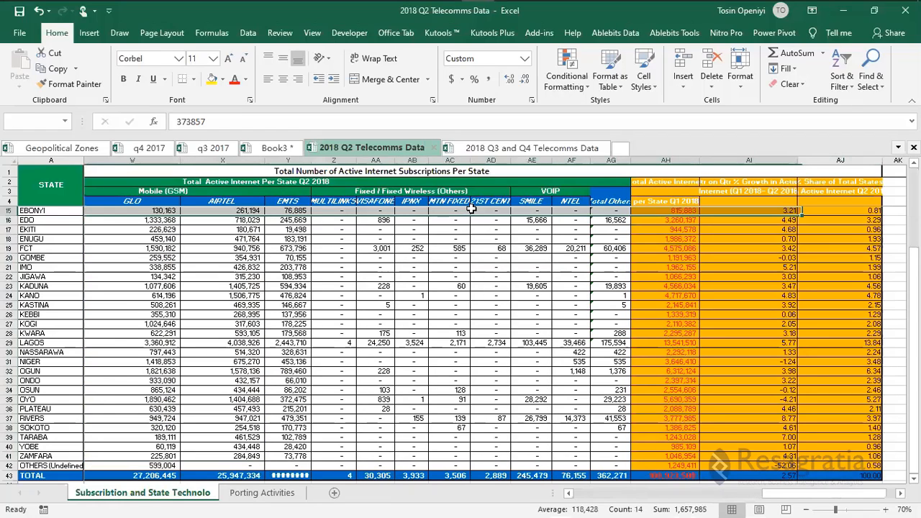
key(shift+Left)
key(shift+Left)
key(shift+Left)
key(shift+Left)
key(shift+Left)
key(shift+Left)
key(shift+Left)
key(shift+Left)
key(shift+Left)
key(shift+Left)
key(shift+Left)
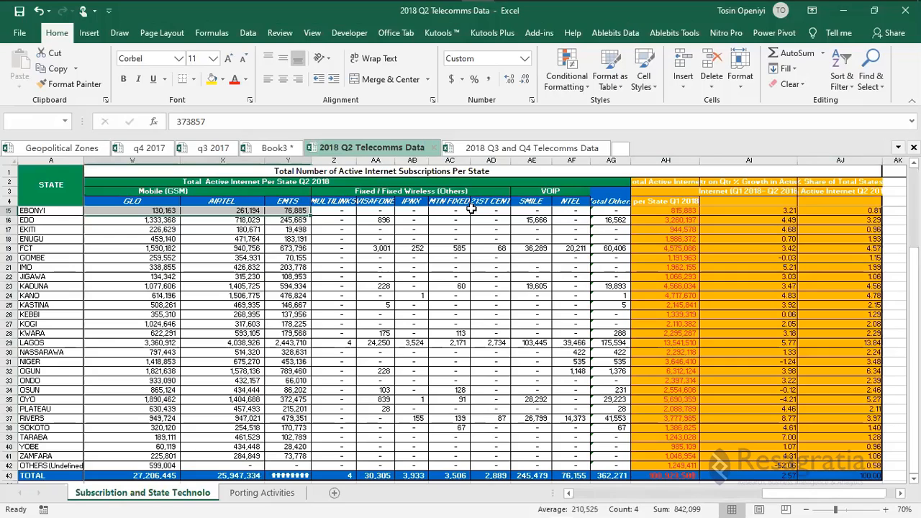
key(ctrl+shift+Down)
key(shift+Up)
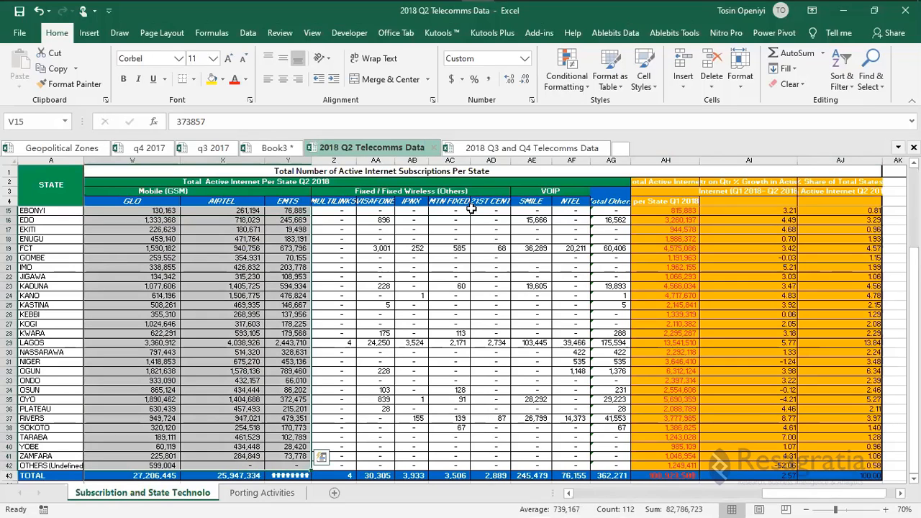
key(shift+Up)
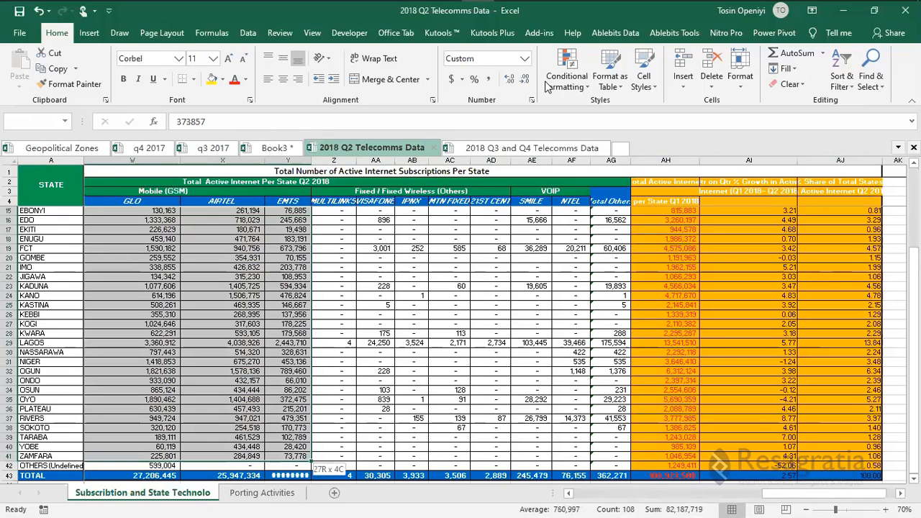
key(ctrl+c)
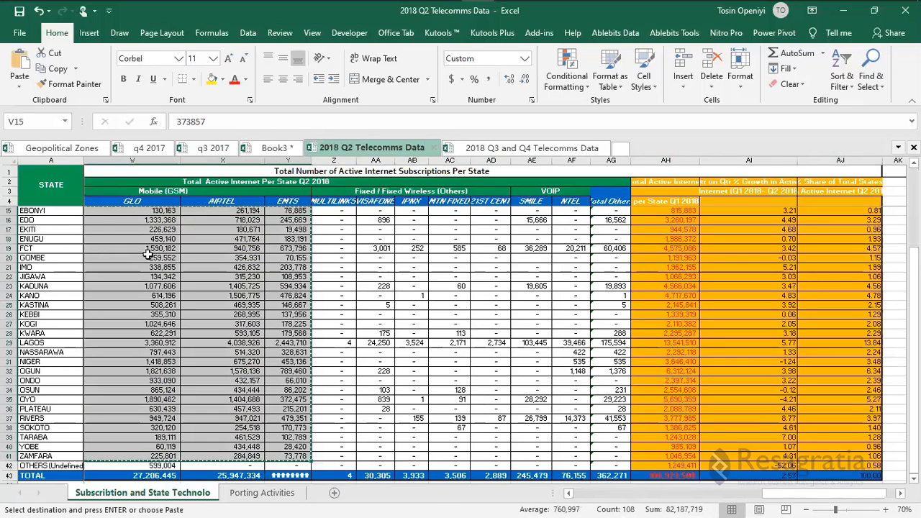
Paste the internet figures as values at D2 of Book3's Sheet2.
key(ctrl+Tab)
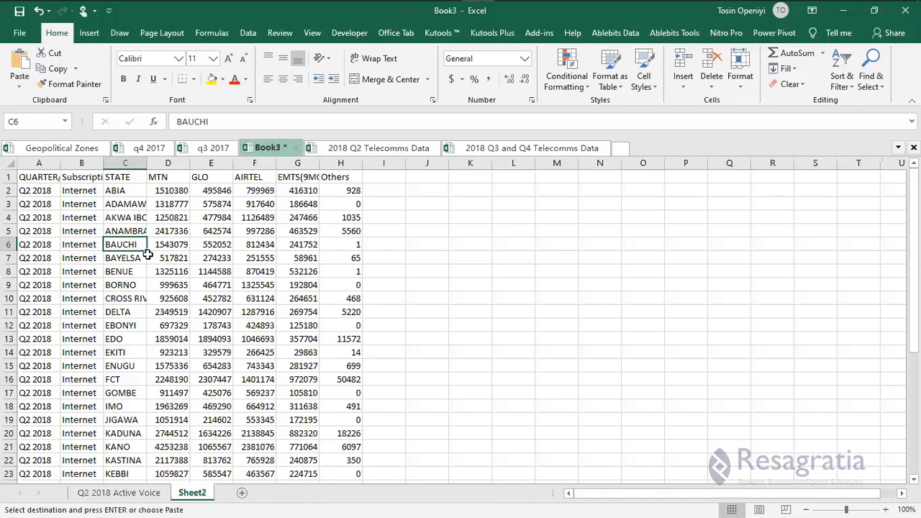
click(165, 192)
right_click(165, 193)
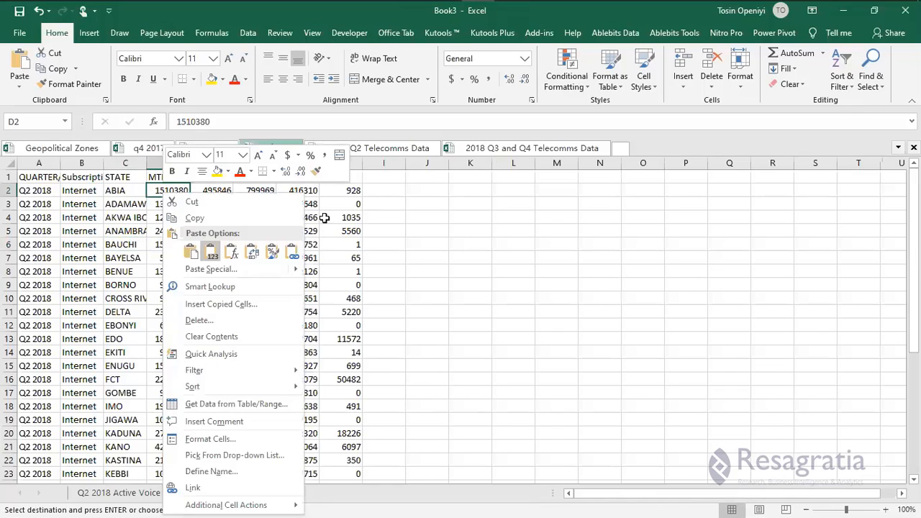
click(346, 190)
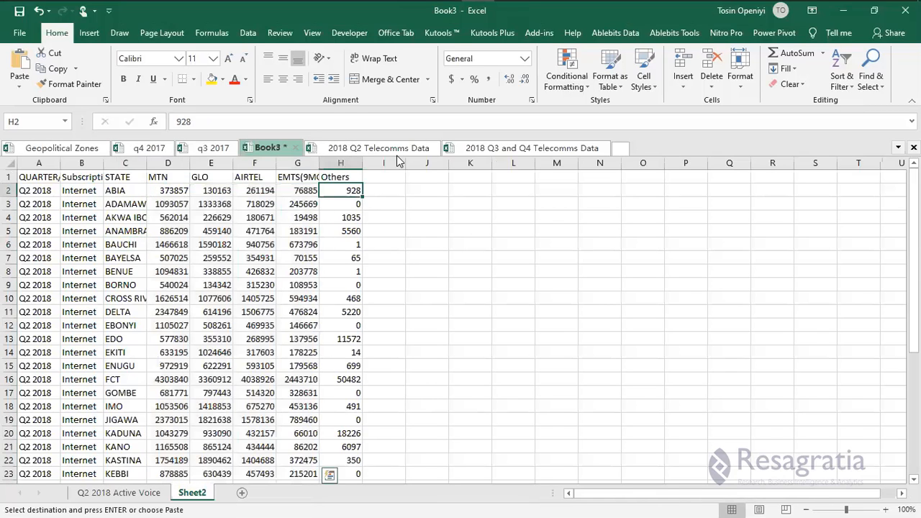
Back in 2018 Q2 Telecomms Data, start selecting the internet columns and dismiss the Quick Analysis panel.
click(352, 153)
scroll(356, 311, up, 3)
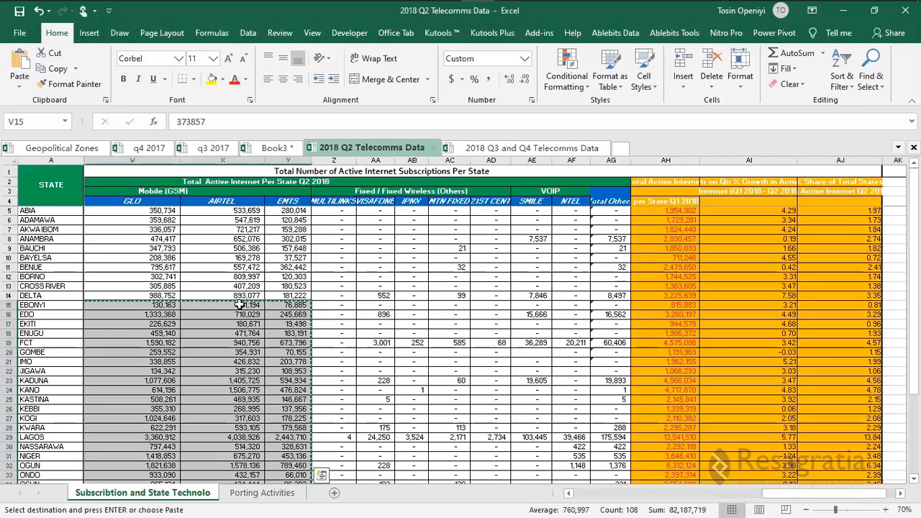
click(172, 212)
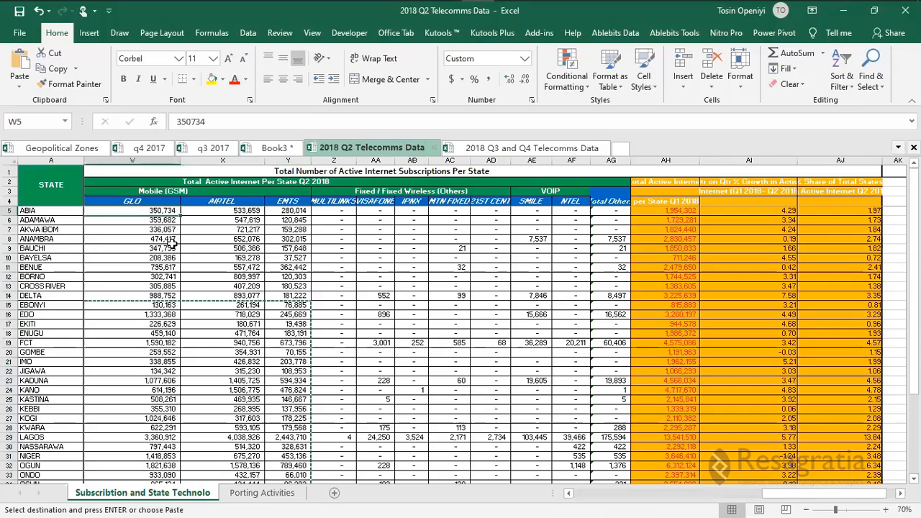
key(shift+Right)
key(shift+Right)
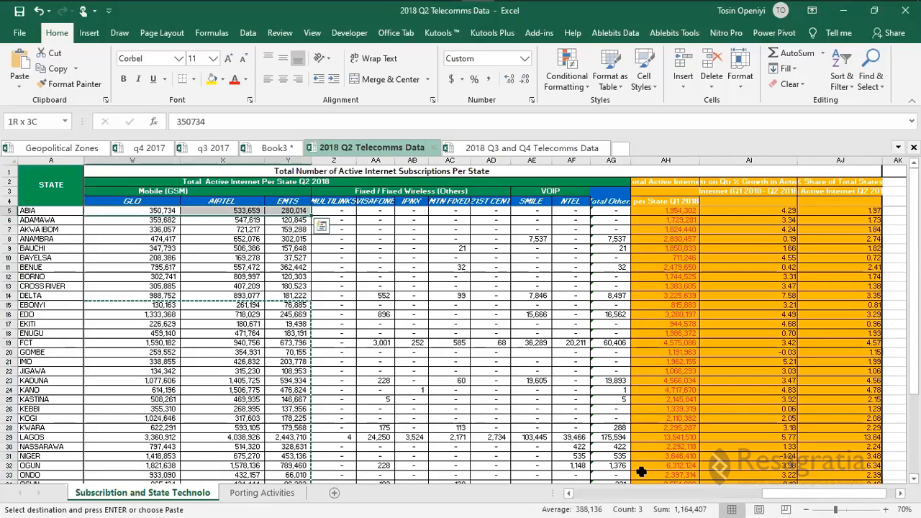
key(ctrl+q)
drag(490, 405, 490, 402)
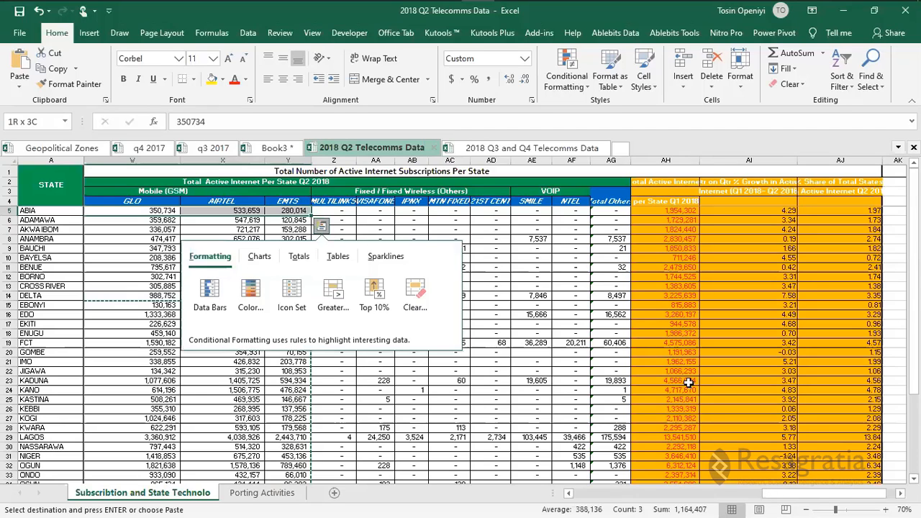
drag(757, 501, 730, 500)
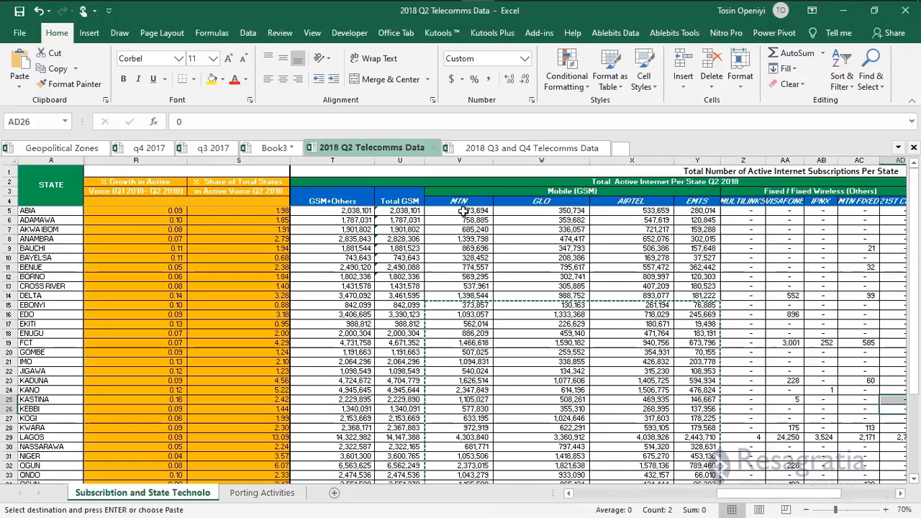
Copy V5:Y42 internet figures and paste them as values at Sheet2's D2, starting 873694 for ABIA.
click(464, 211)
key(shift+Right)
key(shift+Right)
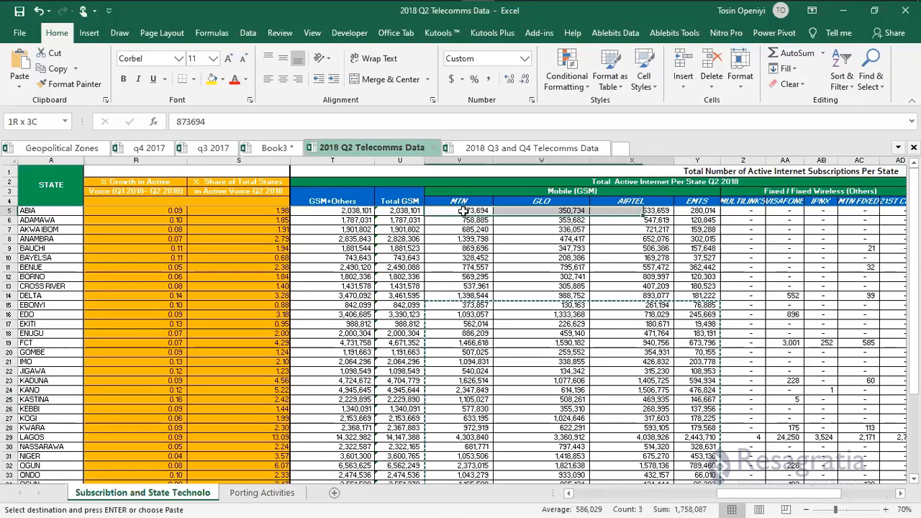
key(shift+Right)
key(ctrl+shift+Down)
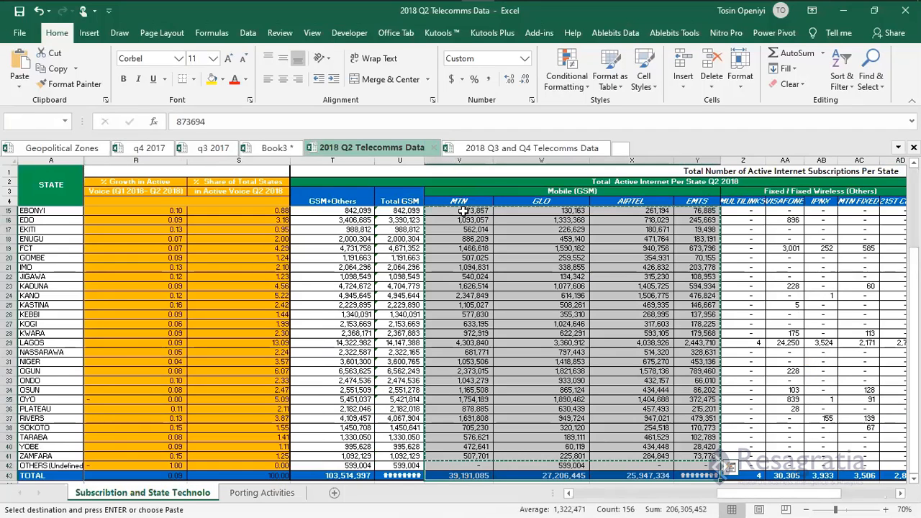
key(shift+Up)
key(shift+Up)
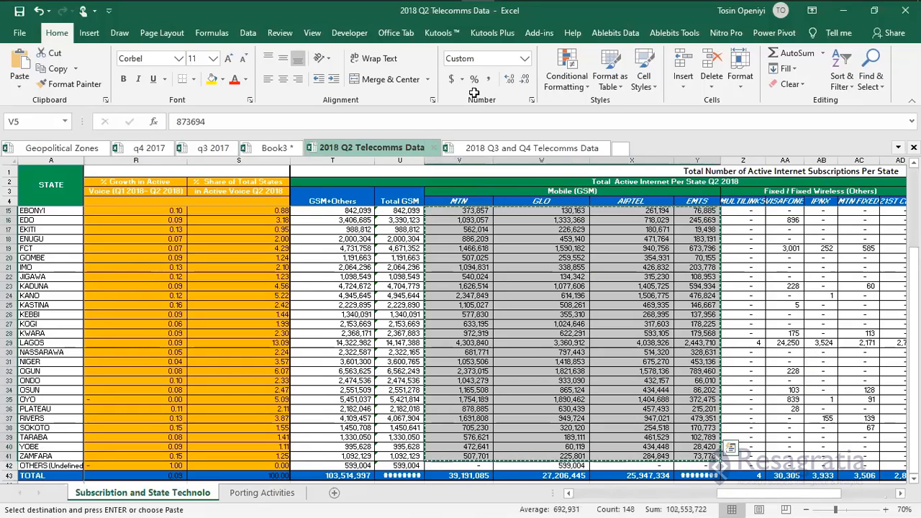
key(ctrl+q)
click(255, 149)
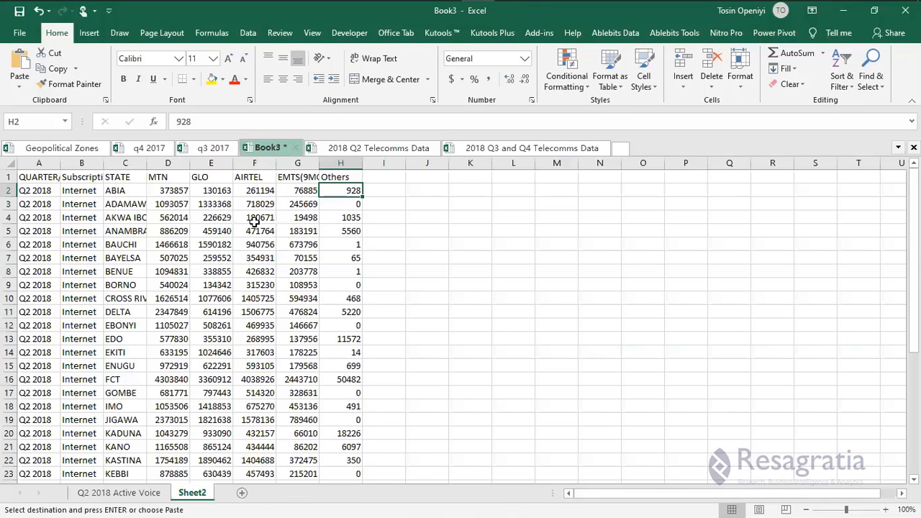
click(177, 192)
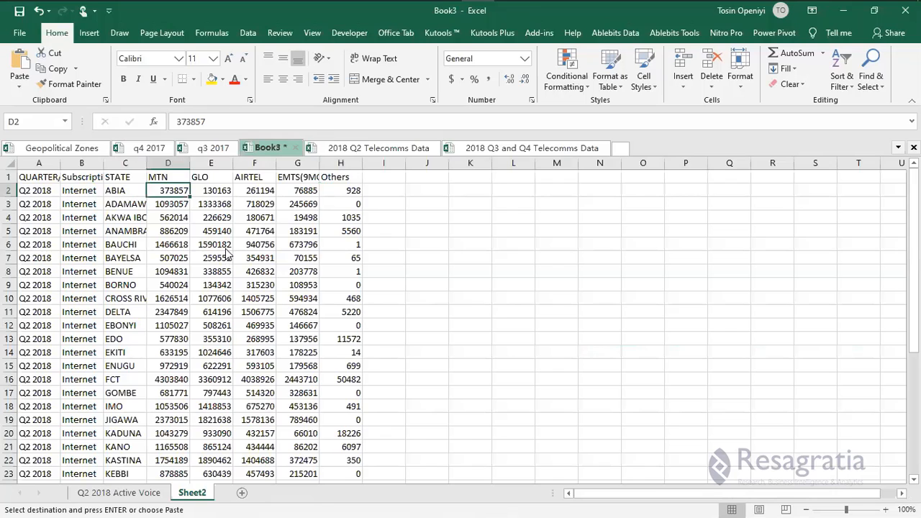
right_click(177, 192)
click(225, 249)
click(347, 189)
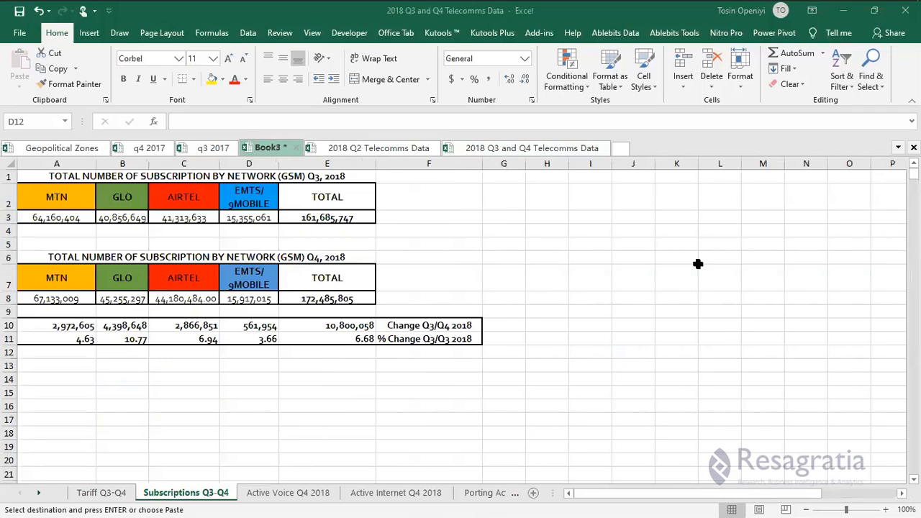
Copy the Total Others internet figures AG5:AG42 and paste them as values into Sheet2's H2.
key(ctrl+Tab)
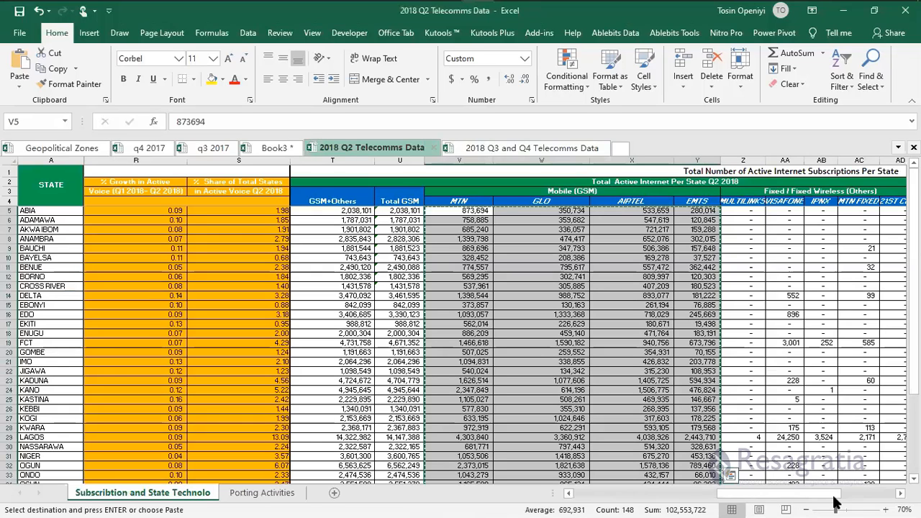
scroll(687, 214, right, 3)
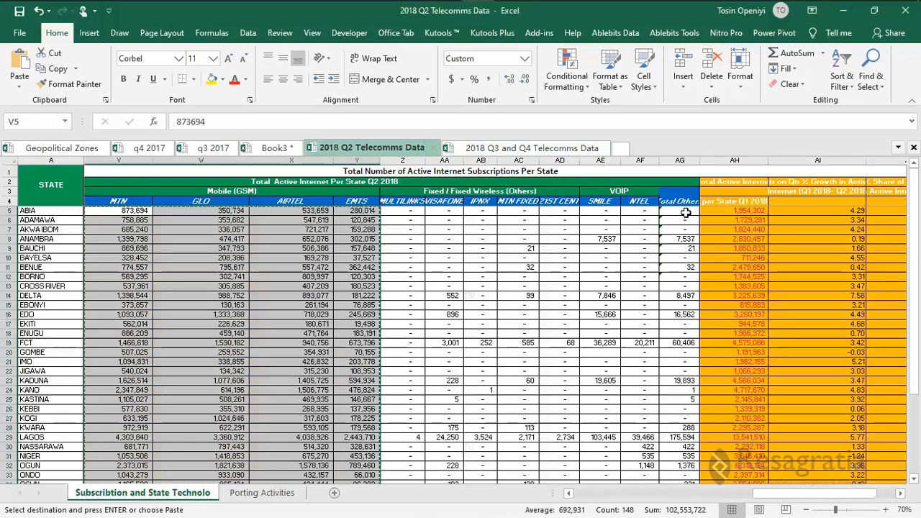
click(686, 211)
key(ctrl+shift+Down)
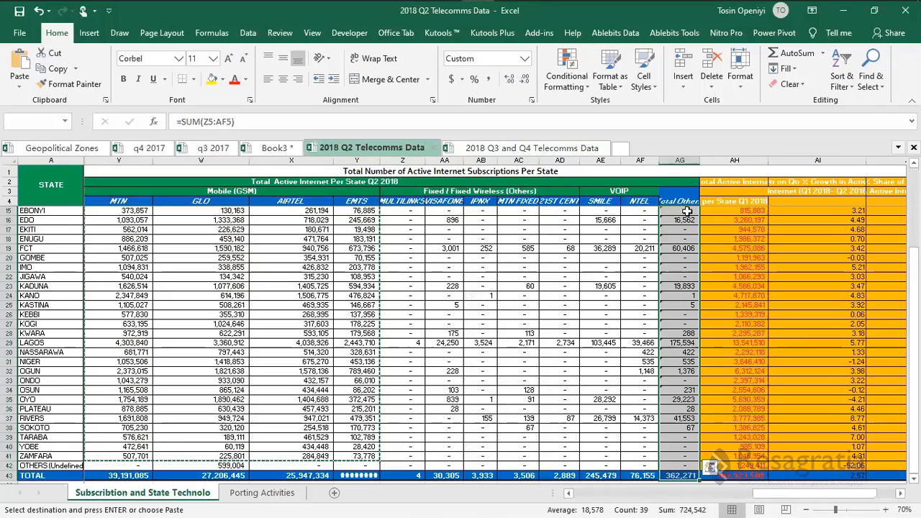
key(shift+Up)
key(ctrl+c)
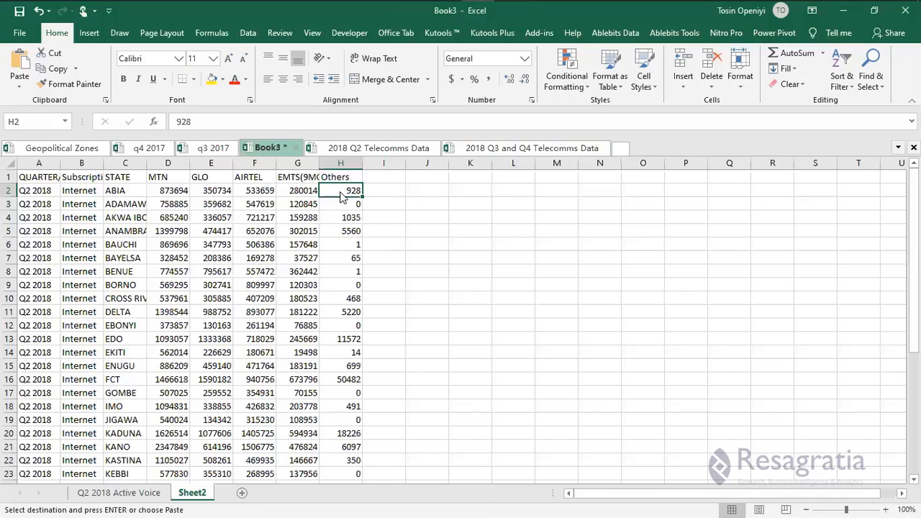
right_click(341, 192)
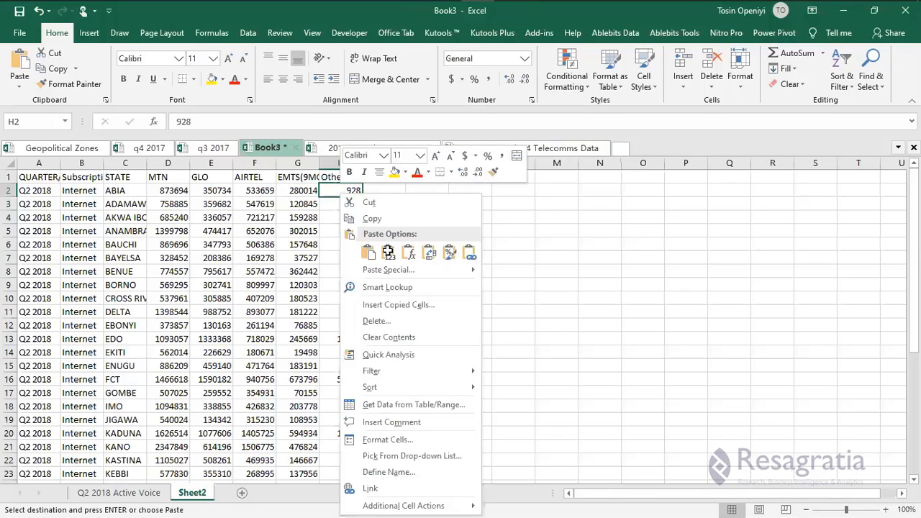
click(388, 251)
scroll(371, 331, down, 7)
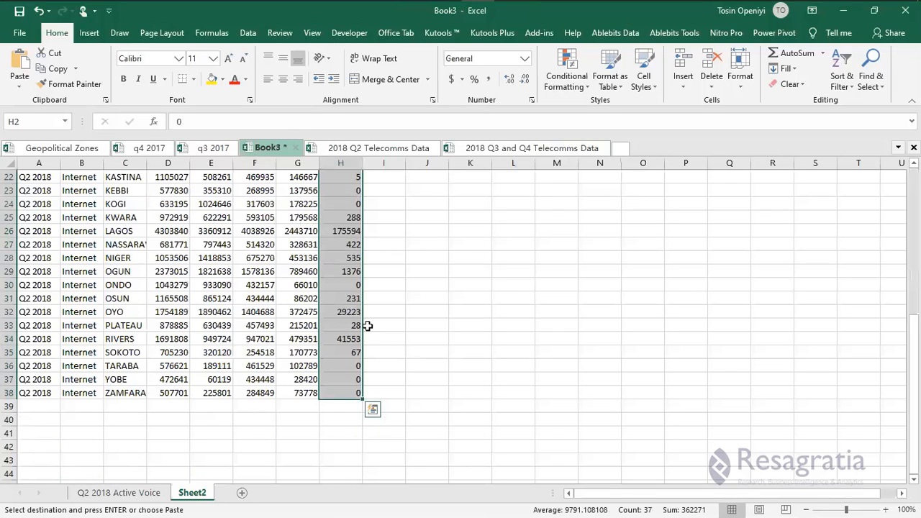
scroll(367, 326, up, 7)
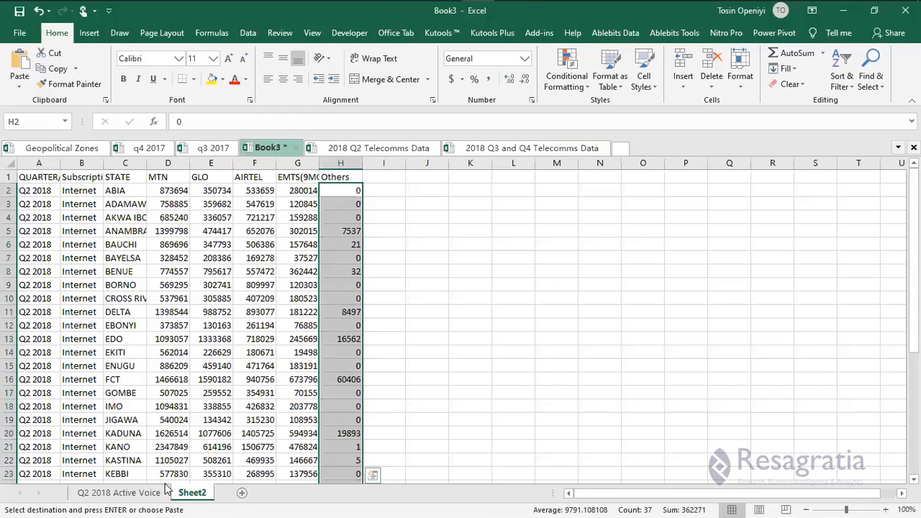
Rename Sheet2 to 'Q2 2018 Active Internet' by adapting the voice sheet's name.
click(143, 493)
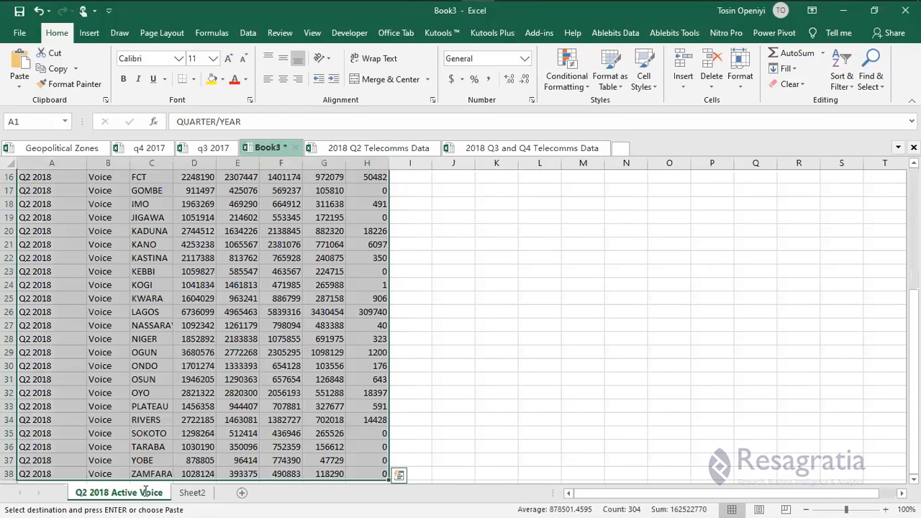
double_click(146, 493)
click(192, 492)
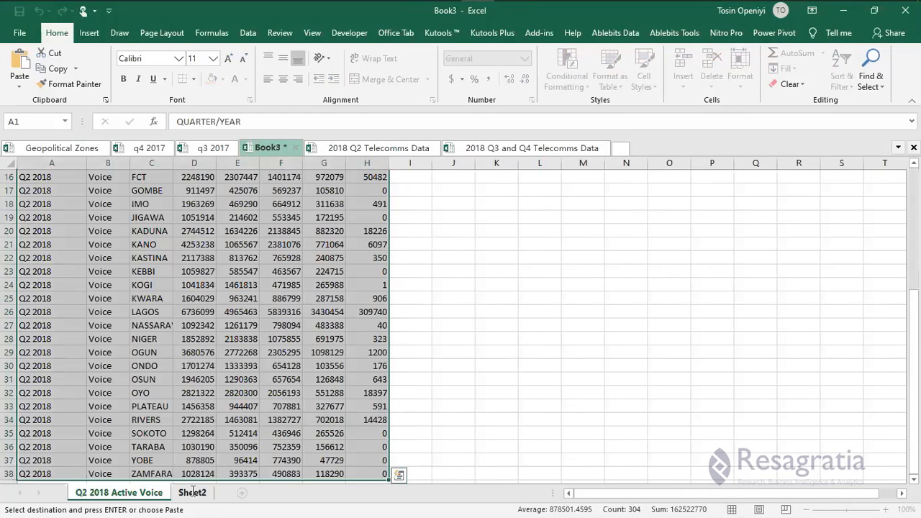
double_click(192, 492)
key(ctrl+v)
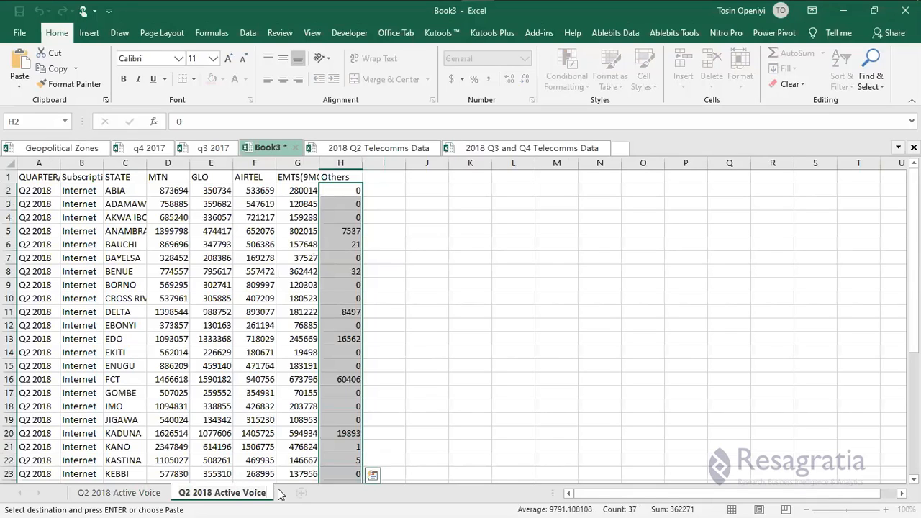
key(ctrl+shift+Left)
key(BackSpace)
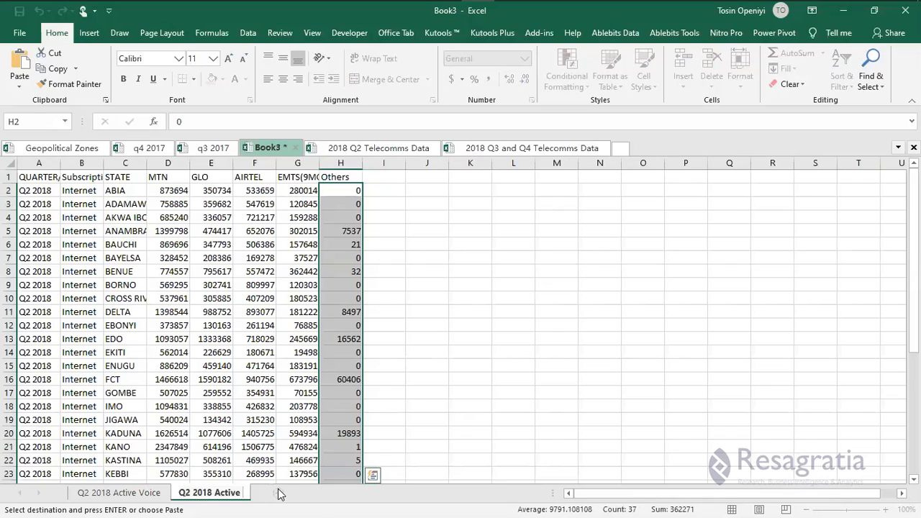
text(Internet)
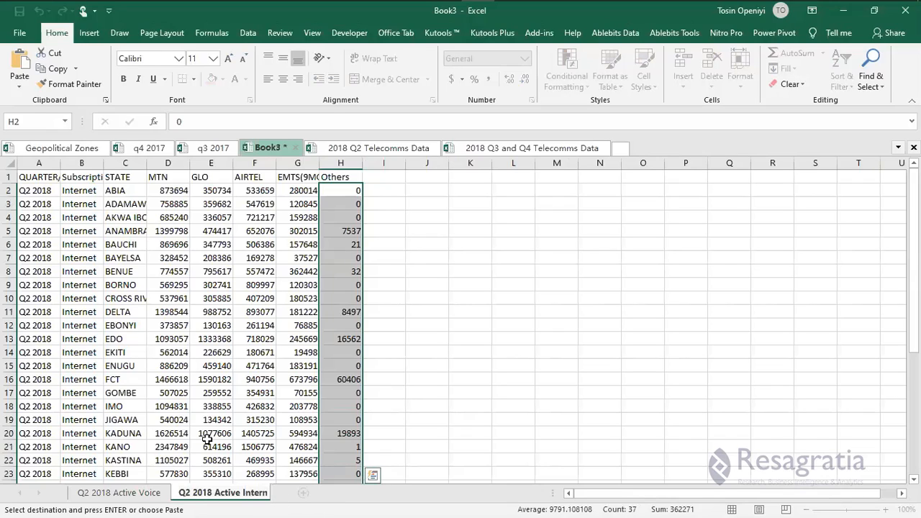
click(255, 302)
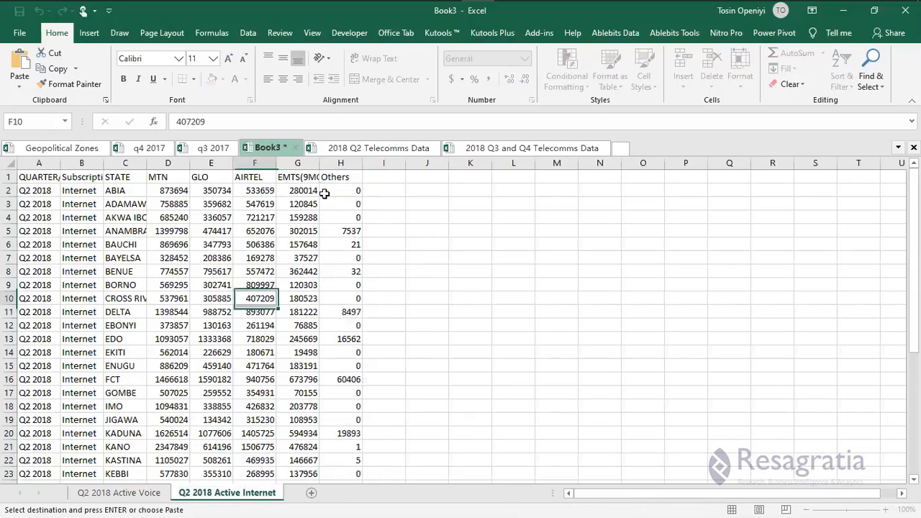
Autofit the column widths and bring up the full save options.
double_click(267, 171)
click(173, 214)
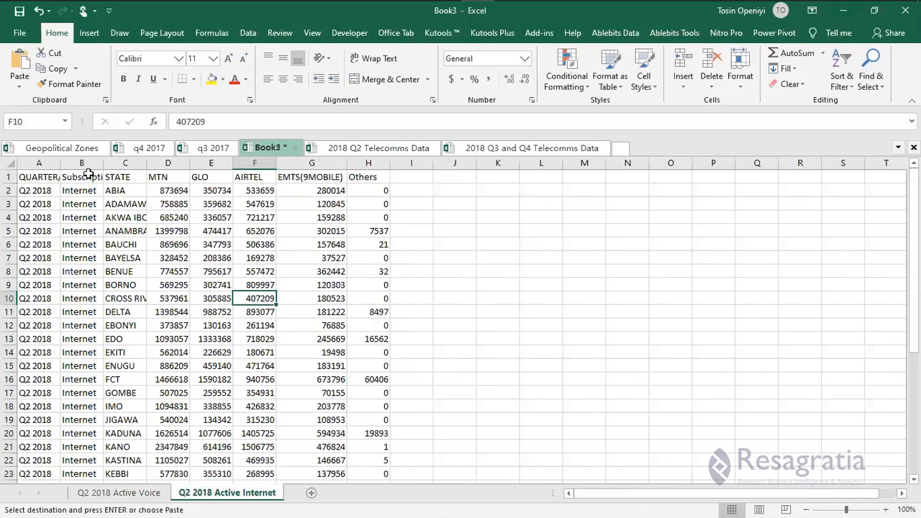
click(144, 218)
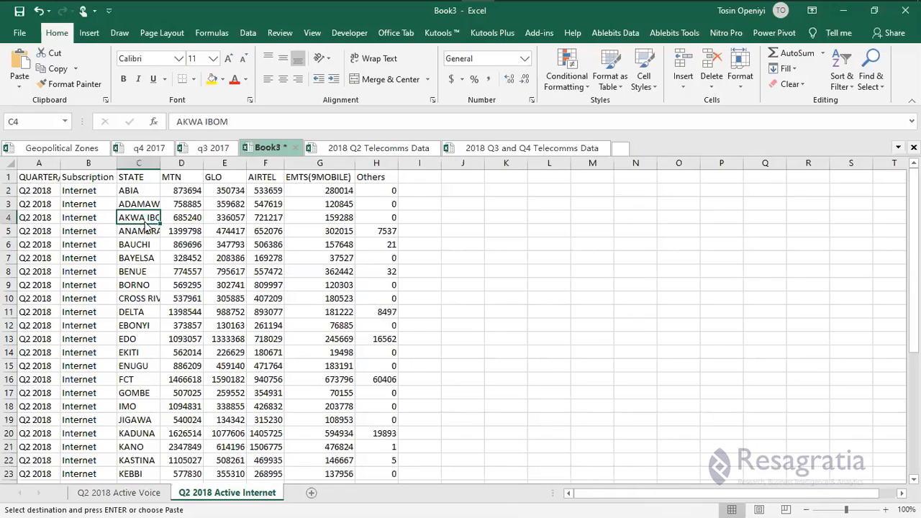
key(ctrl+s)
click(353, 315)
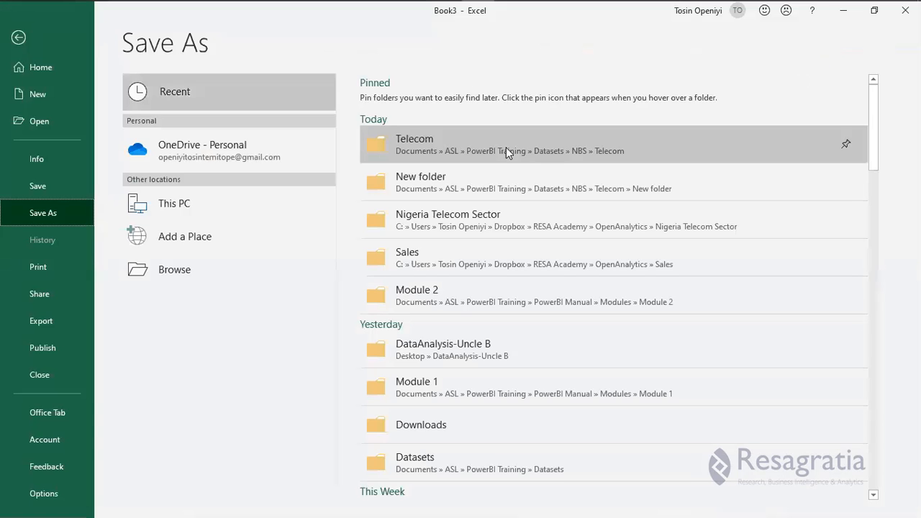
Save the workbook as 'q2 2018' in the Telecom folder's New folder.
click(503, 154)
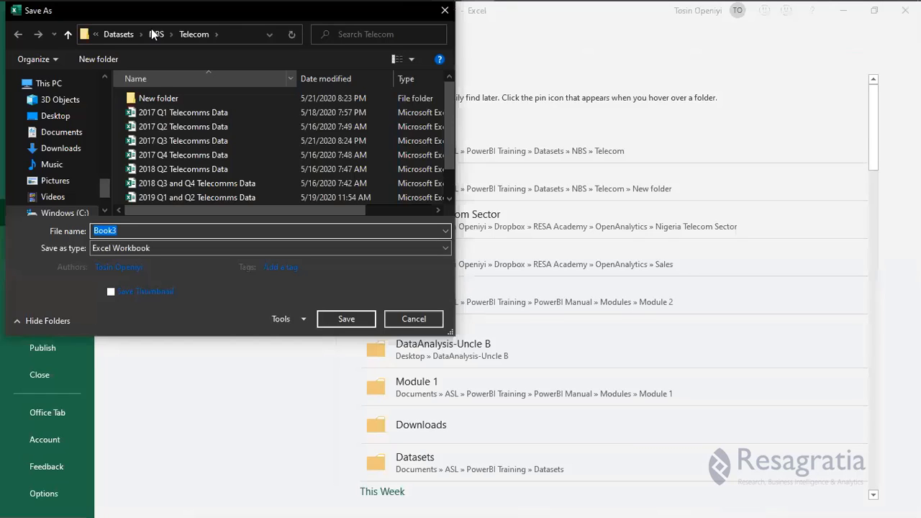
click(152, 99)
double_click(157, 102)
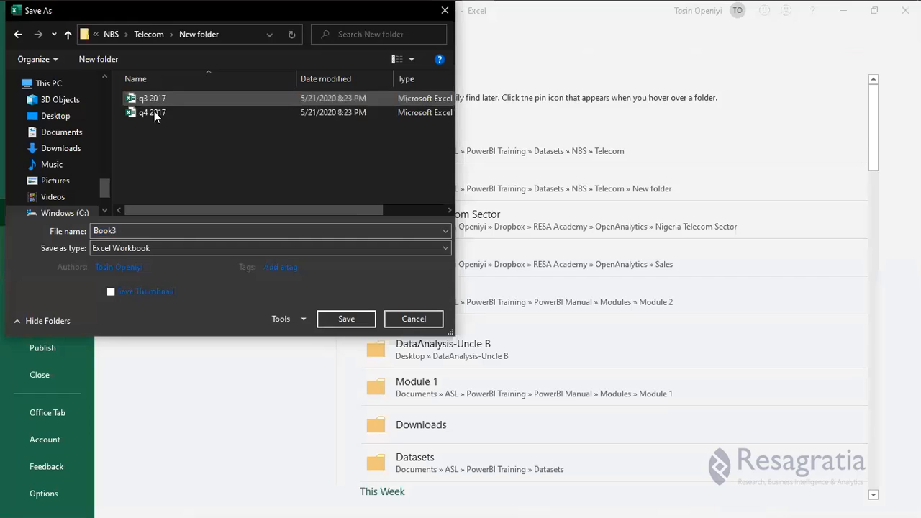
click(154, 100)
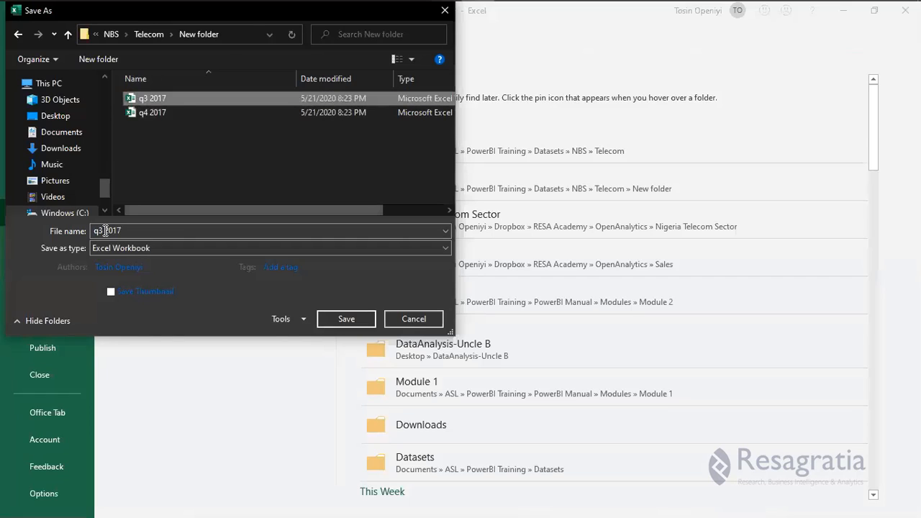
click(106, 230)
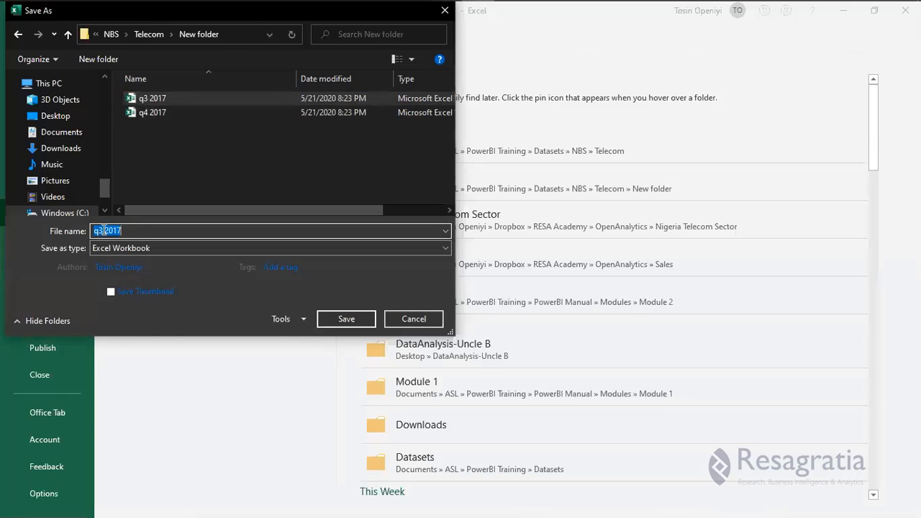
click(105, 230)
key(BackSpace)
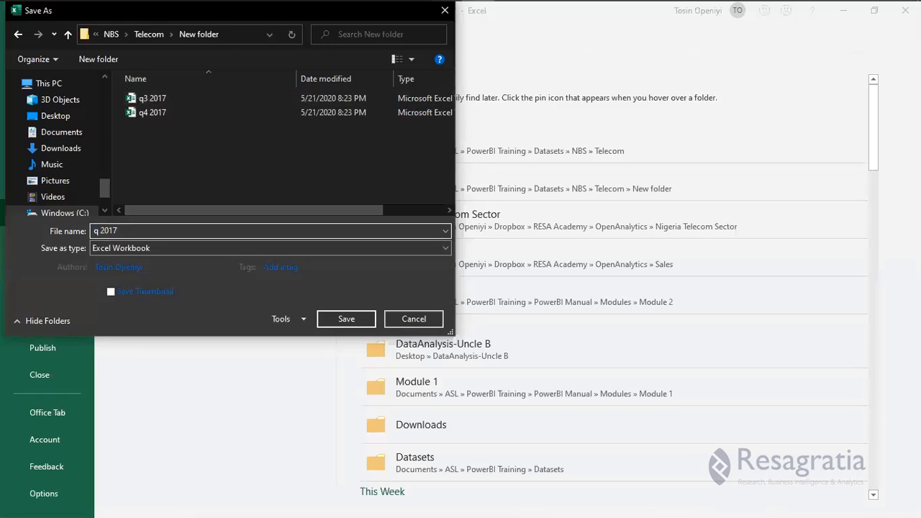
text(2)
key(Right)
key(Right)
key(Right)
key(BackSpace)
text(8)
key(Return)
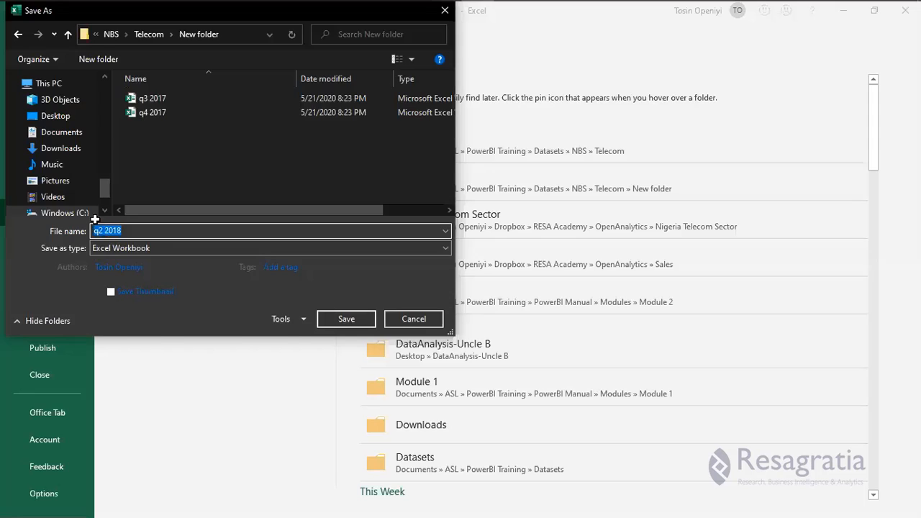
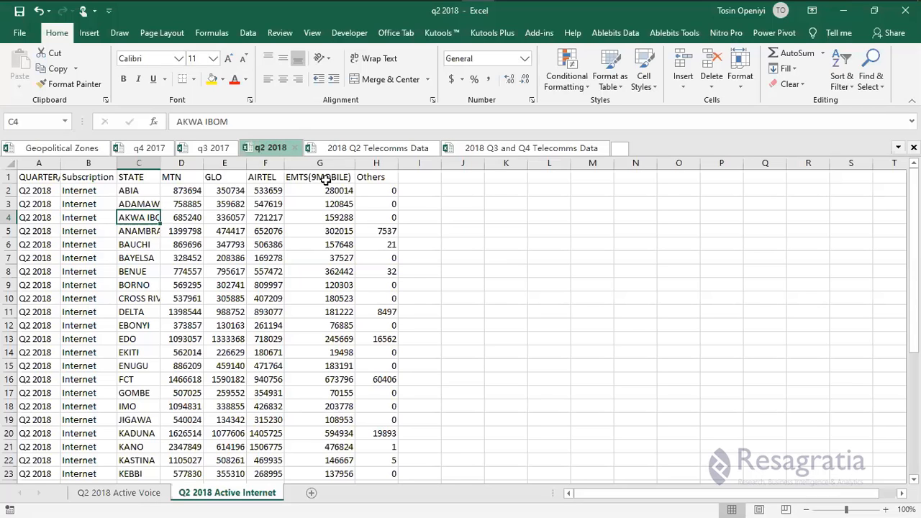
Insert a new blank worksheet after the Q2 2018 Active Internet sheet.
key(Up)
key(Up)
key(Up)
key(Right)
key(Right)
key(Right)
key(Right)
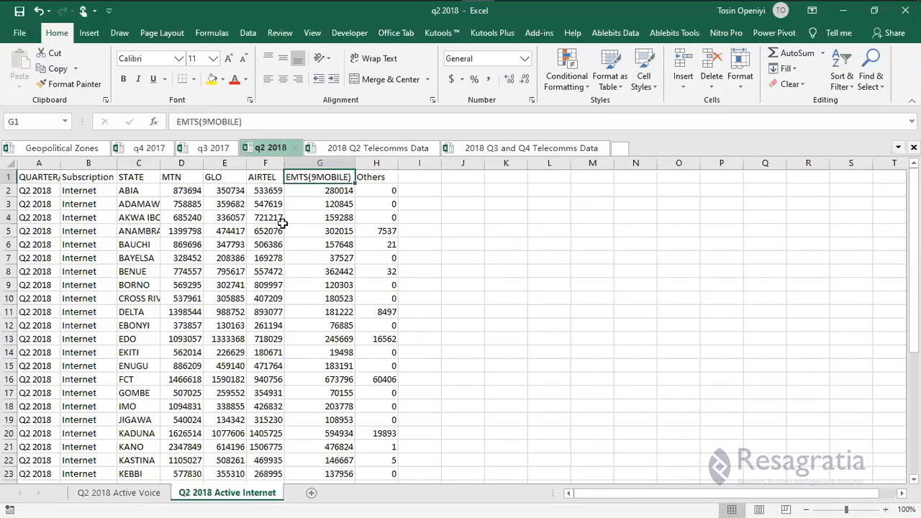
key(Right)
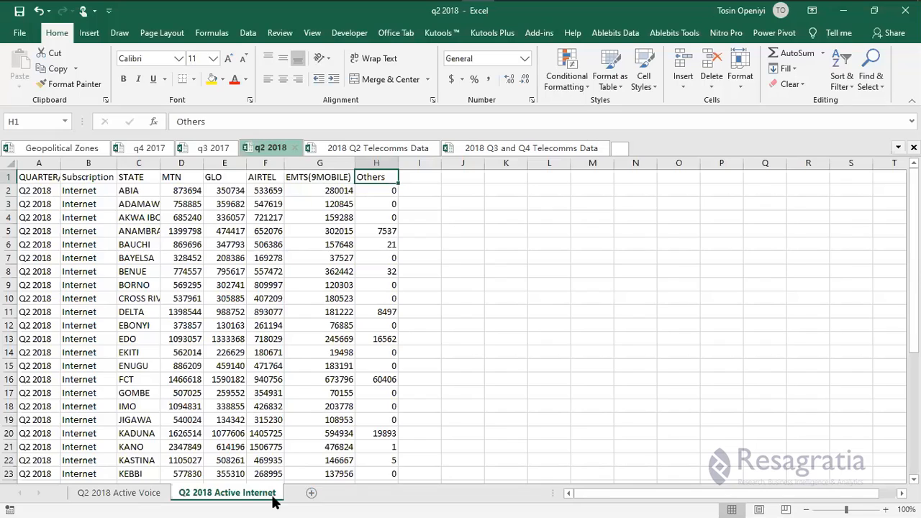
click(311, 492)
click(253, 495)
click(306, 495)
Rename the new sheet to 'Q2 2018 Porting Activities' by adapting the Active Internet name.
double_click(306, 493)
text(Q2 2018 Active Internet)
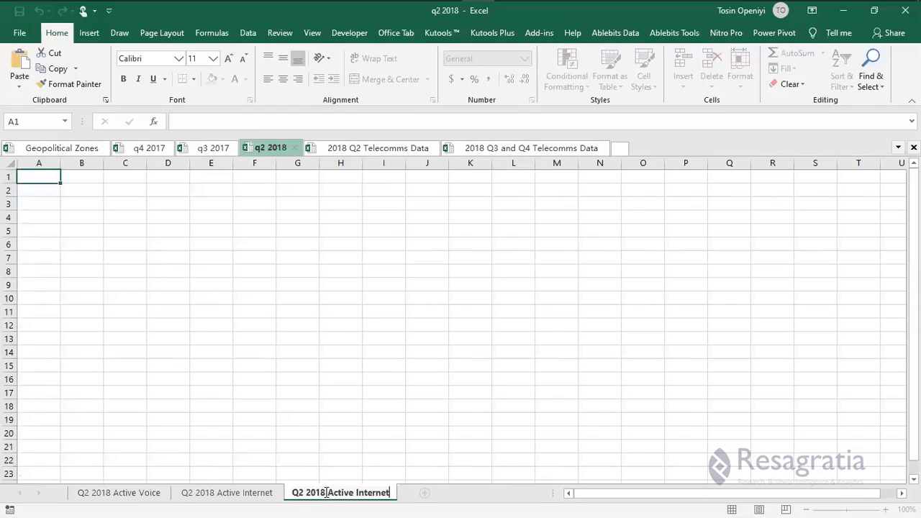
drag(327, 493, 398, 494)
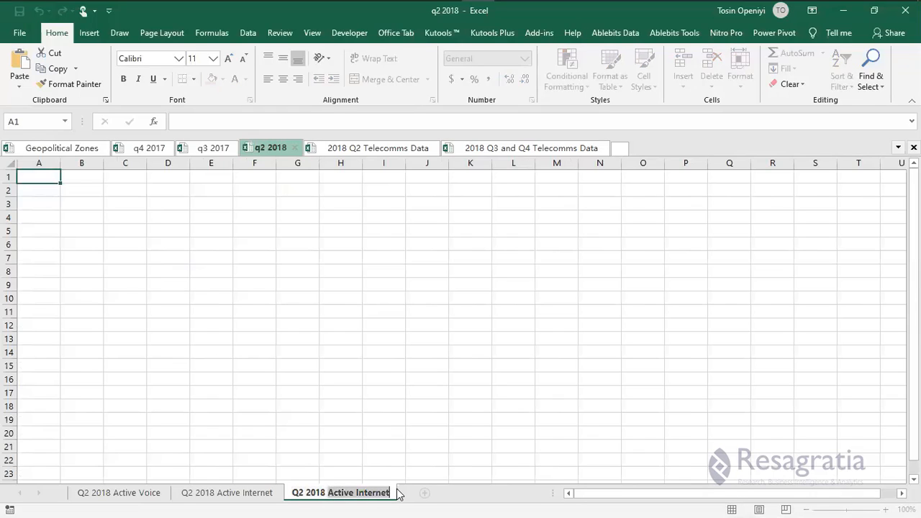
text(Porti)
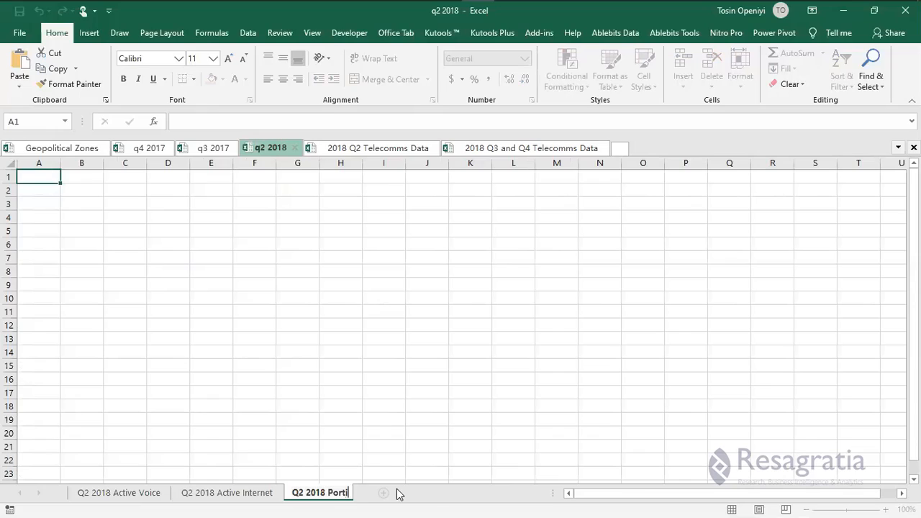
text(ng Activit)
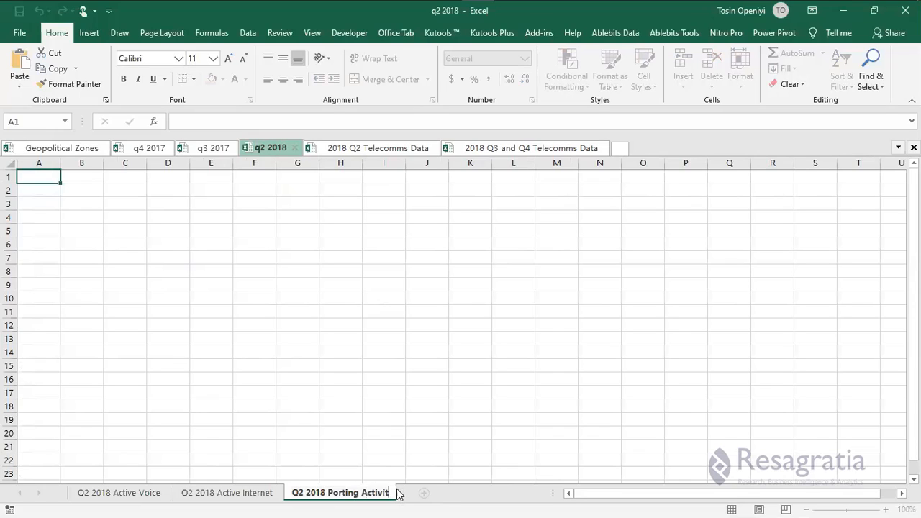
text(ies)
click(218, 320)
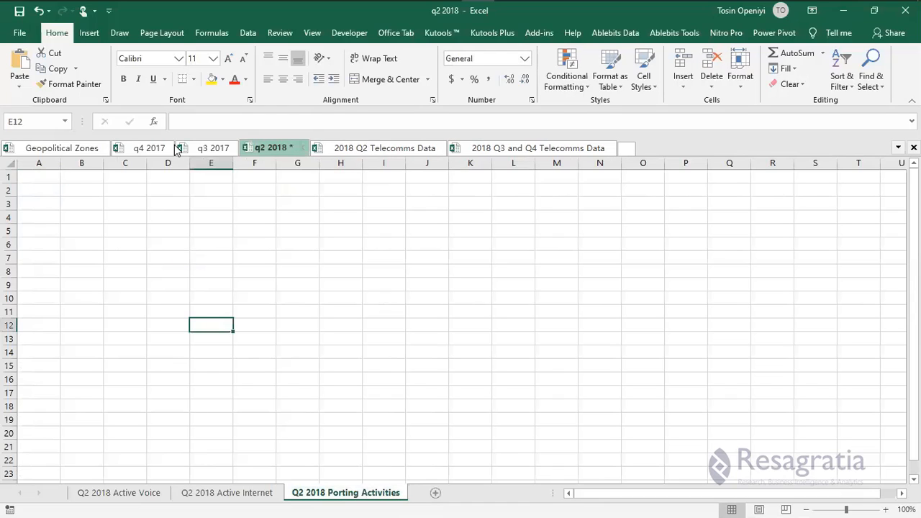
Copy the porting table from q4 2017's q4 porting activities sheet into A1.
click(144, 147)
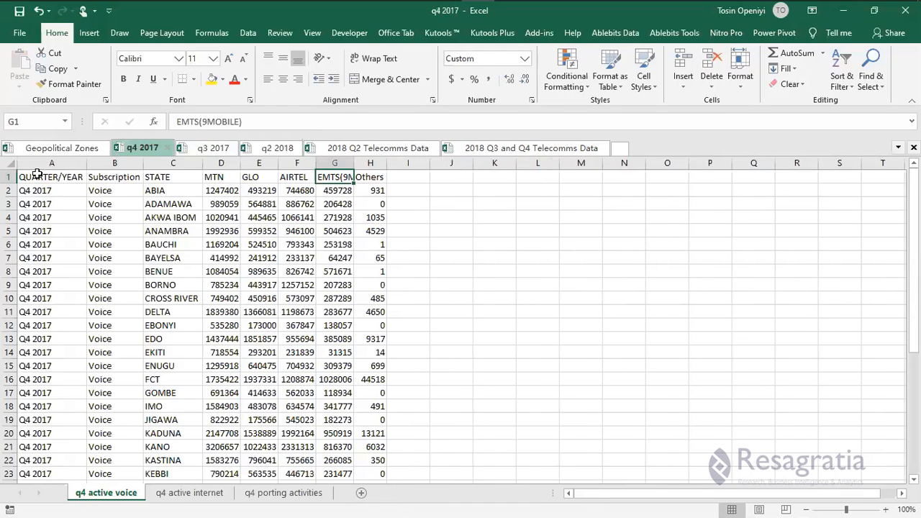
key(ctrl+Page_Down)
key(ctrl+Page_Down)
click(49, 176)
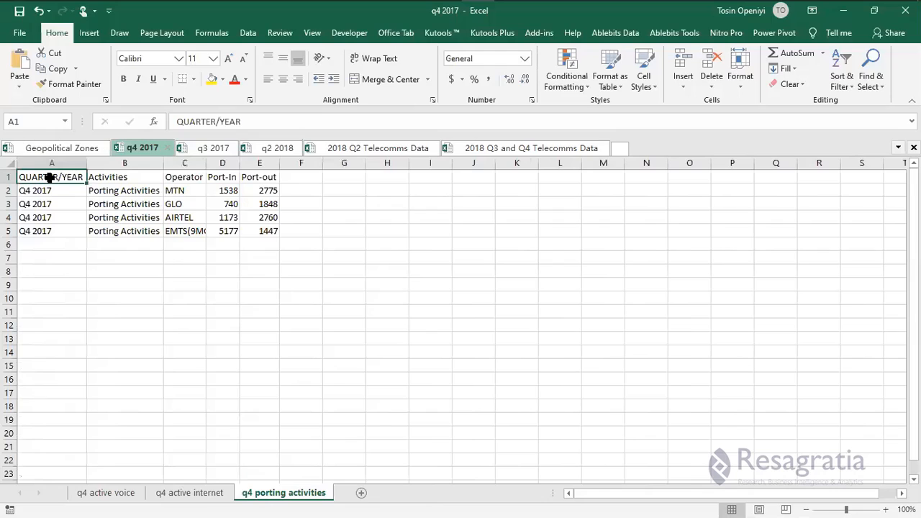
key(shift+Right)
key(shift+Right)
key(ctrl+a)
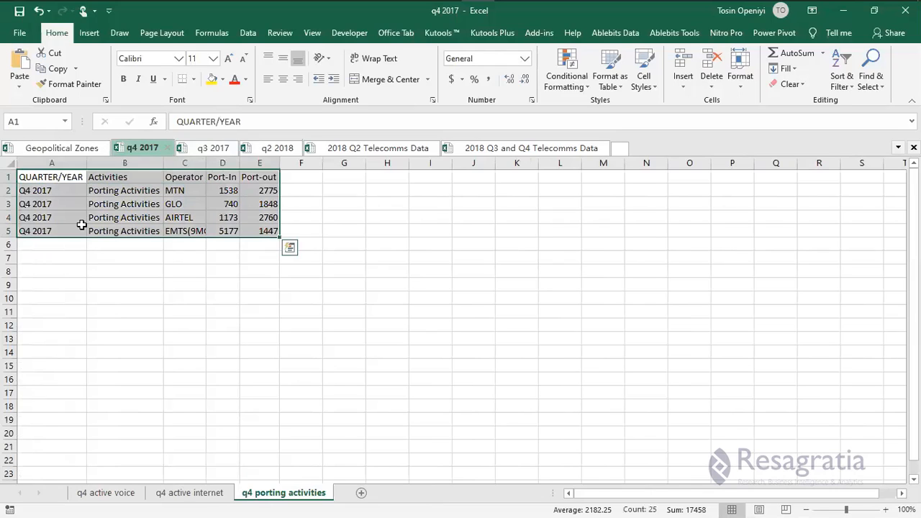
key(ctrl+c)
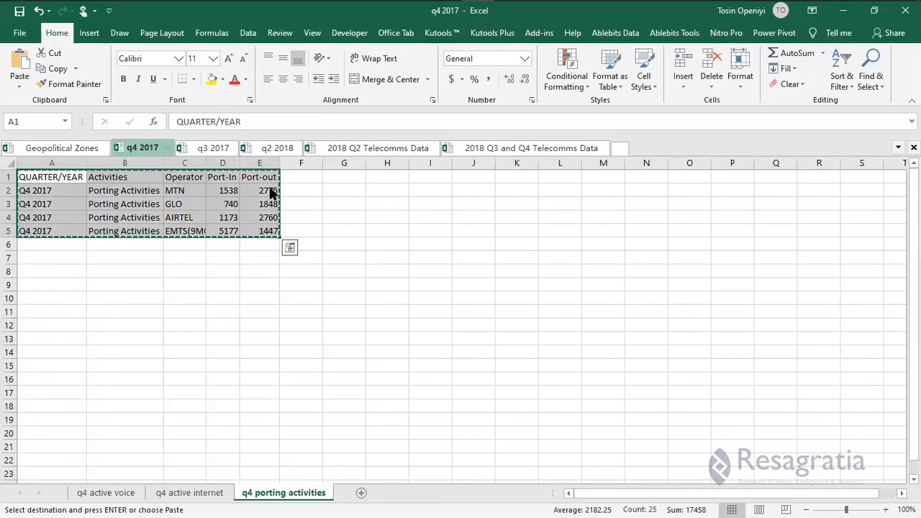
click(277, 148)
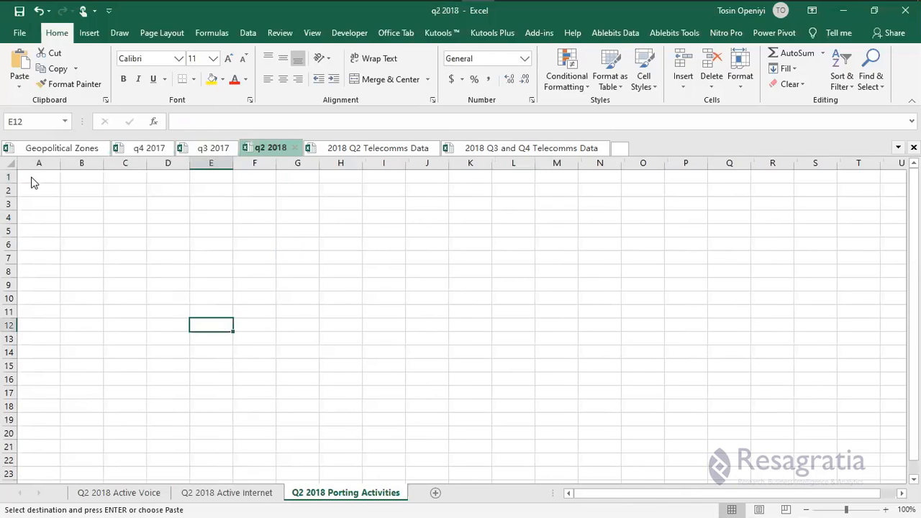
right_click(31, 179)
click(81, 239)
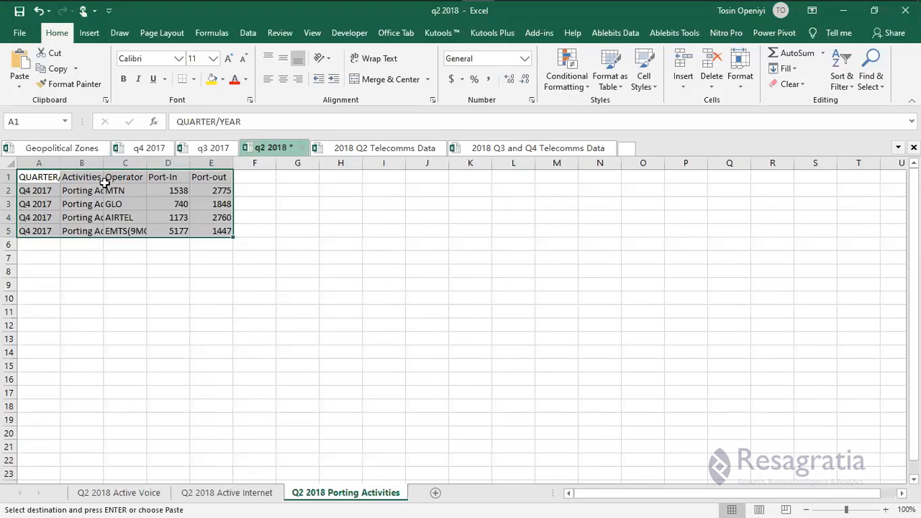
Change the quarter label in A2 to Q2 2018.
double_click(32, 190)
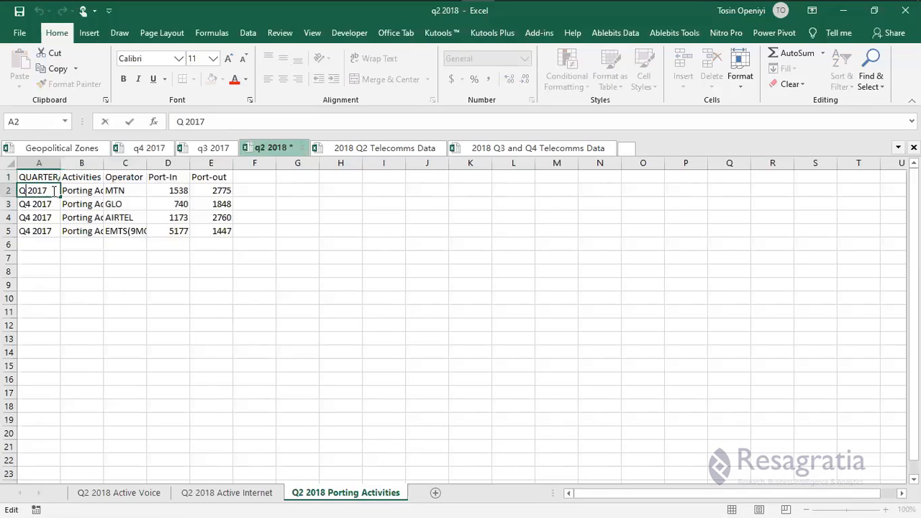
key(BackSpace)
text(1)
key(BackSpace)
text(8)
key(Left)
key(Left)
key(Left)
key(Left)
key(Left)
key(BackSpace)
text(2)
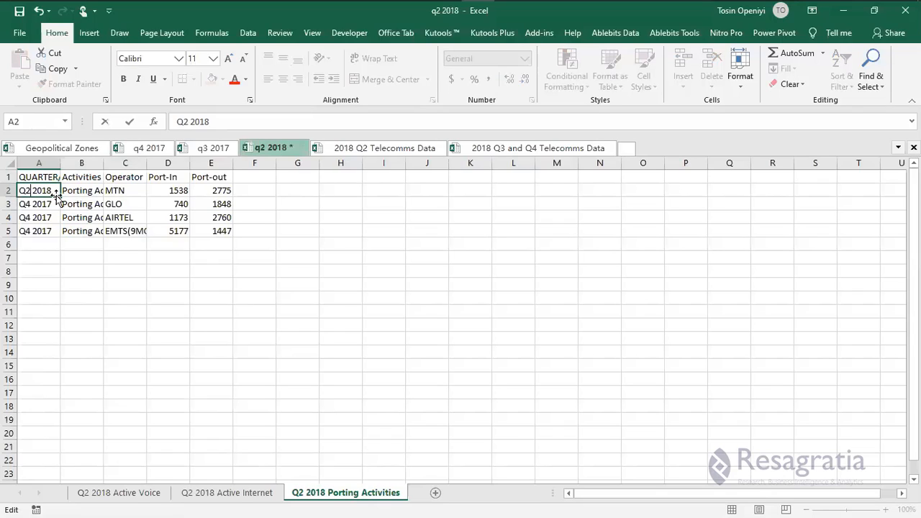
key(ctrl+Return)
Copy Q2 2018 down into A3:A5 and autofit column C.
double_click(59, 196)
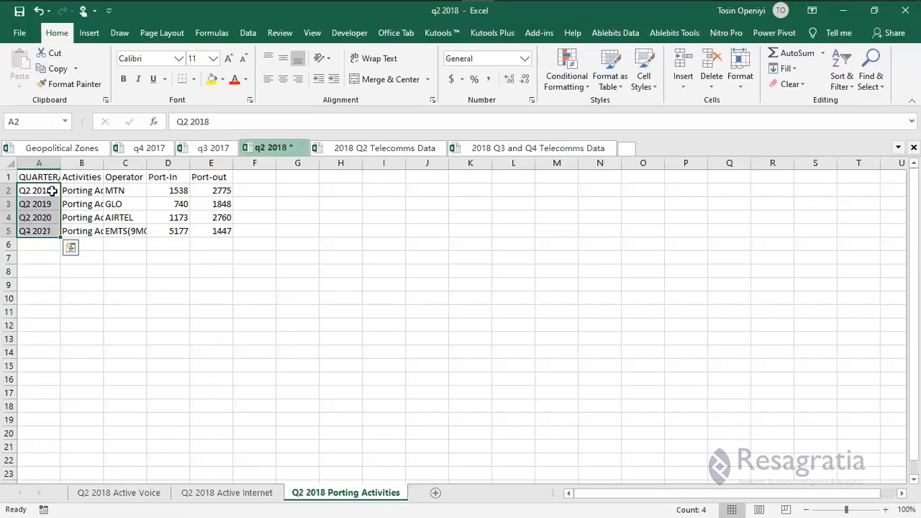
click(53, 191)
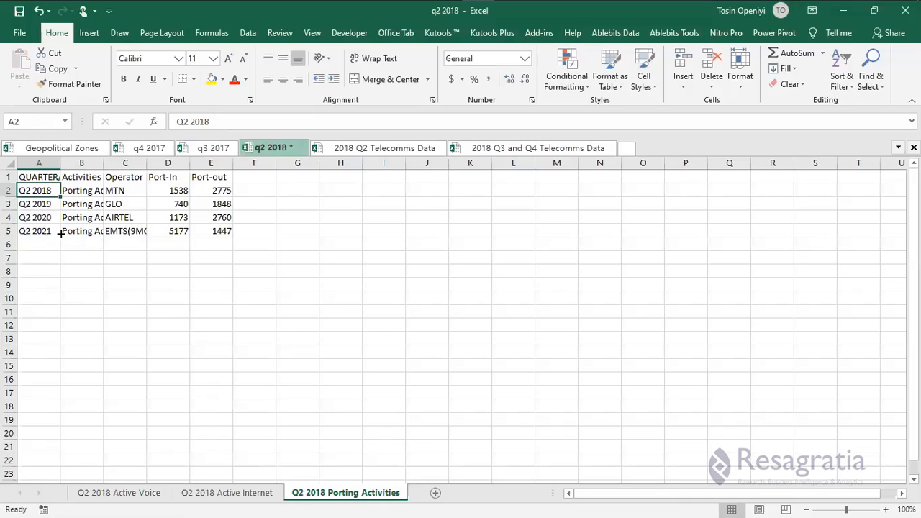
drag(61, 196, 61, 233)
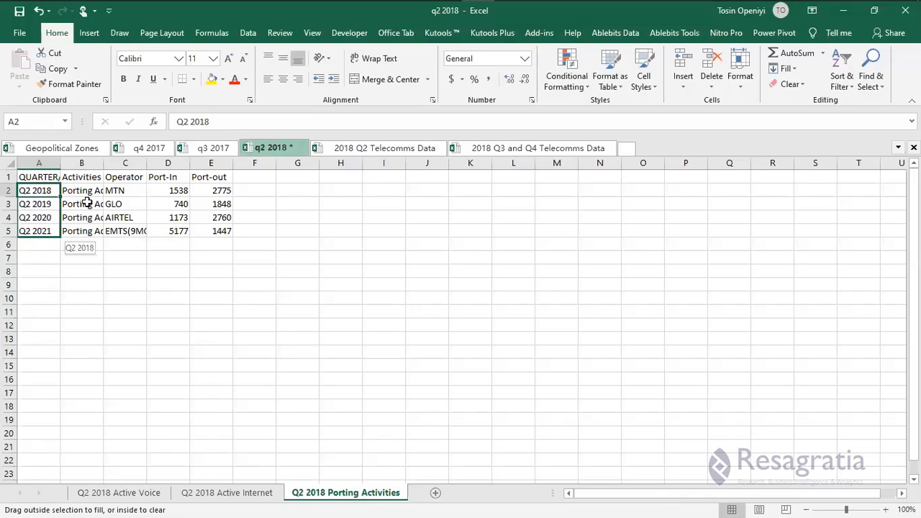
double_click(147, 164)
click(191, 186)
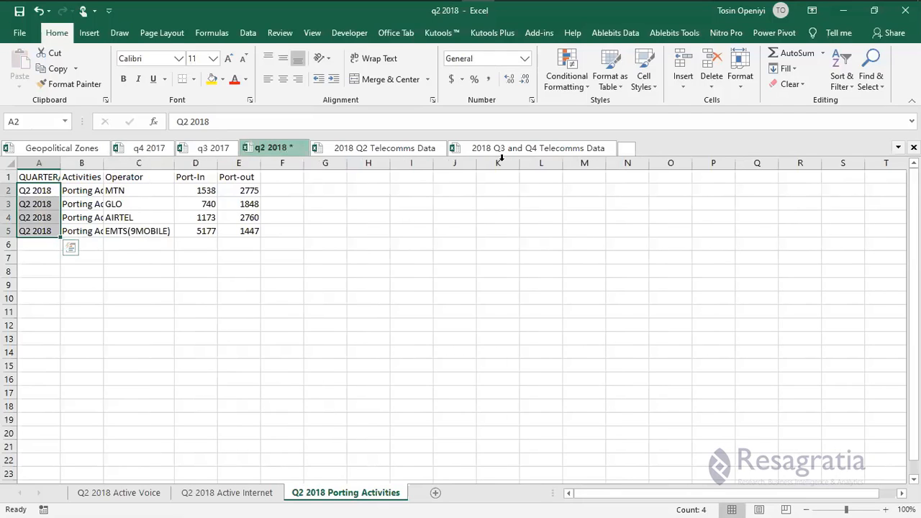
Copy MTN's port-in and port-out figures from 2018 Q2 Telecomms Data's Porting Activities sheet.
click(387, 152)
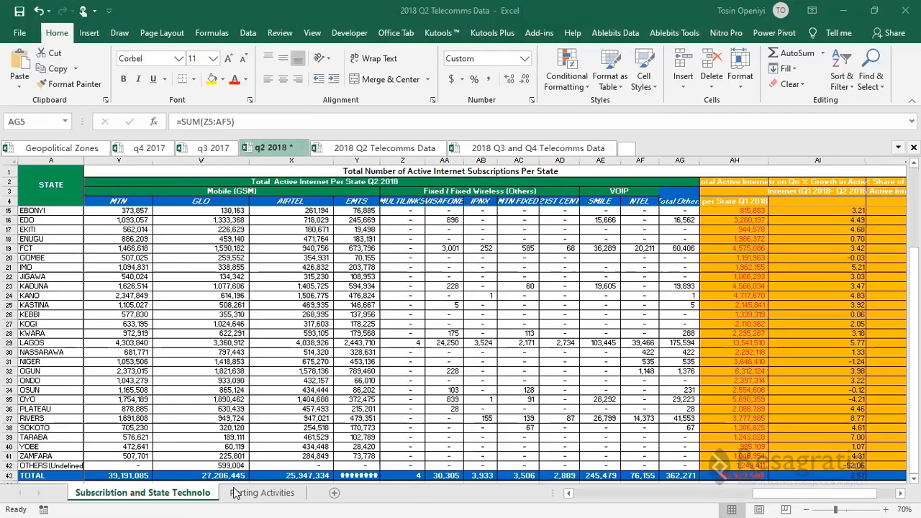
click(236, 493)
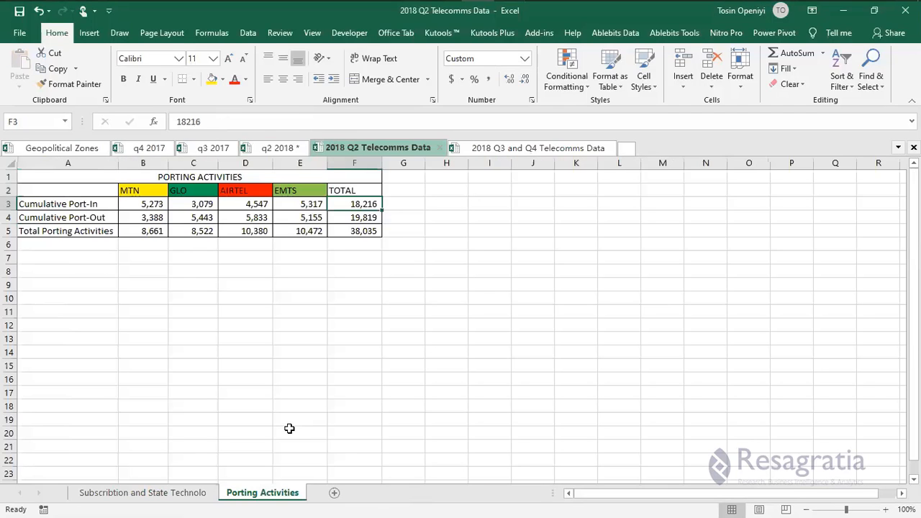
click(151, 204)
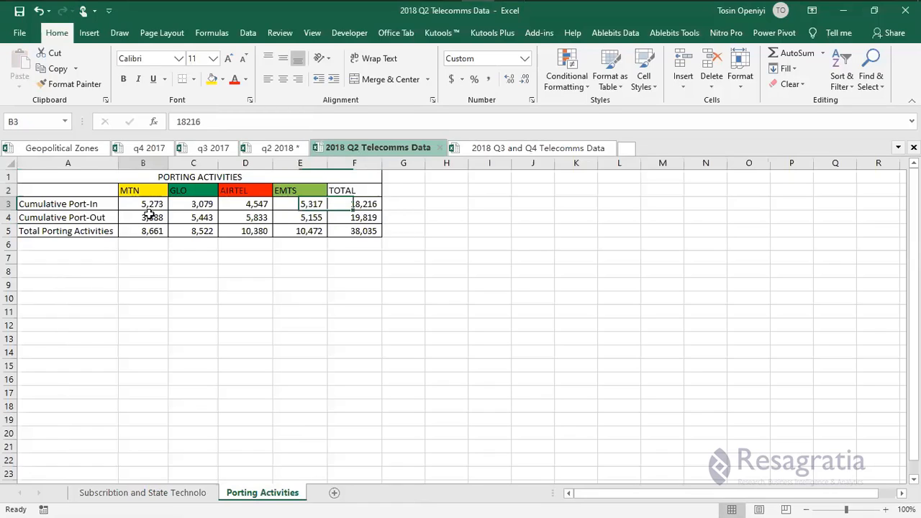
drag(150, 213, 148, 216)
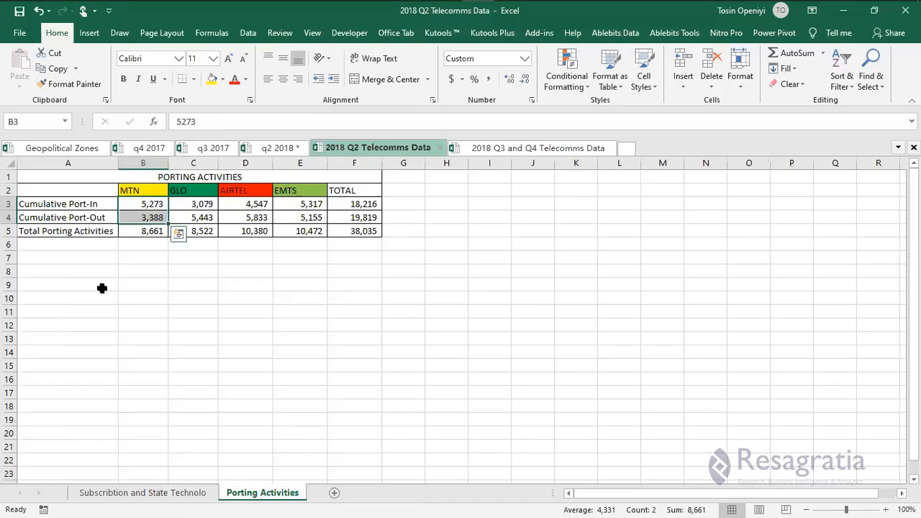
drag(154, 204, 154, 220)
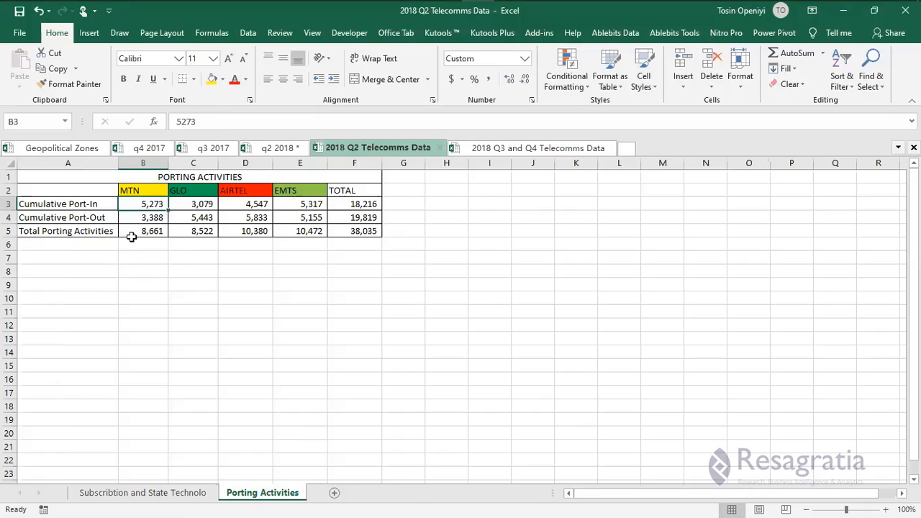
key(Down)
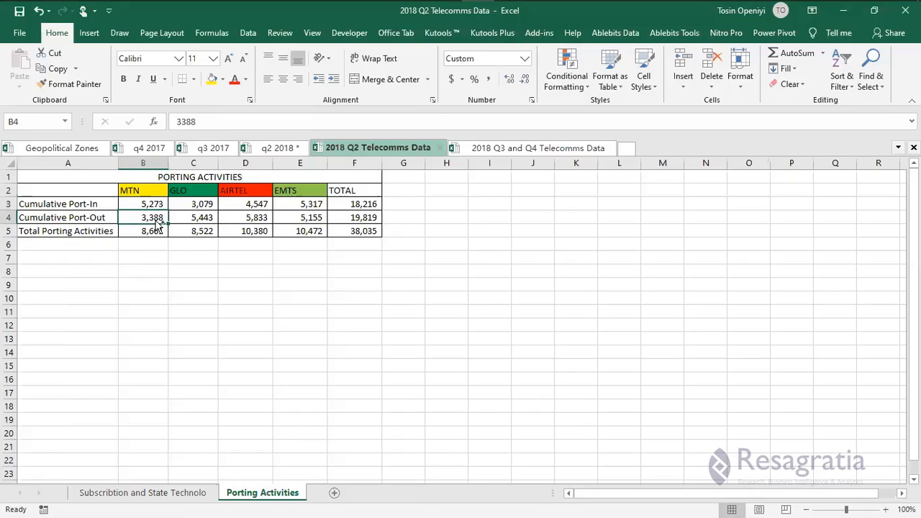
key(Up)
key(shift+Down)
key(ctrl+c)
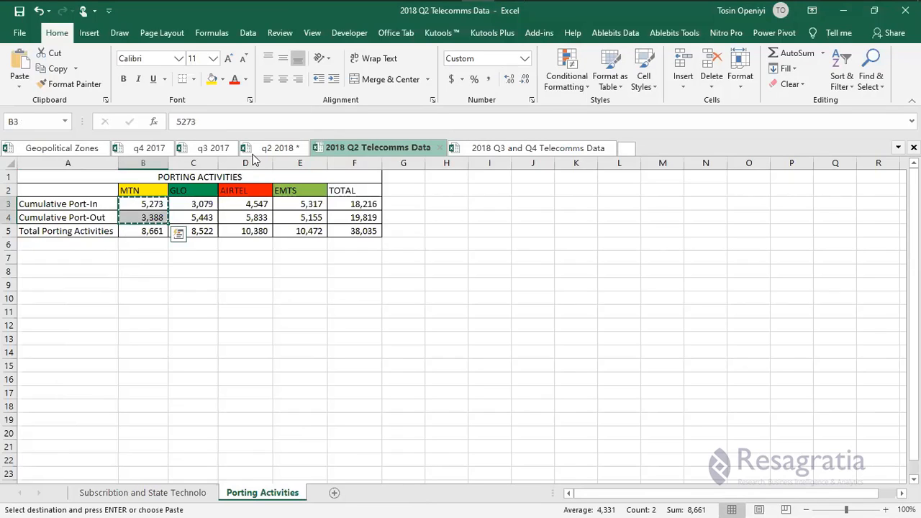
Place MTN's 5273 port-in in D2 and 3388 port-out in E2.
click(259, 149)
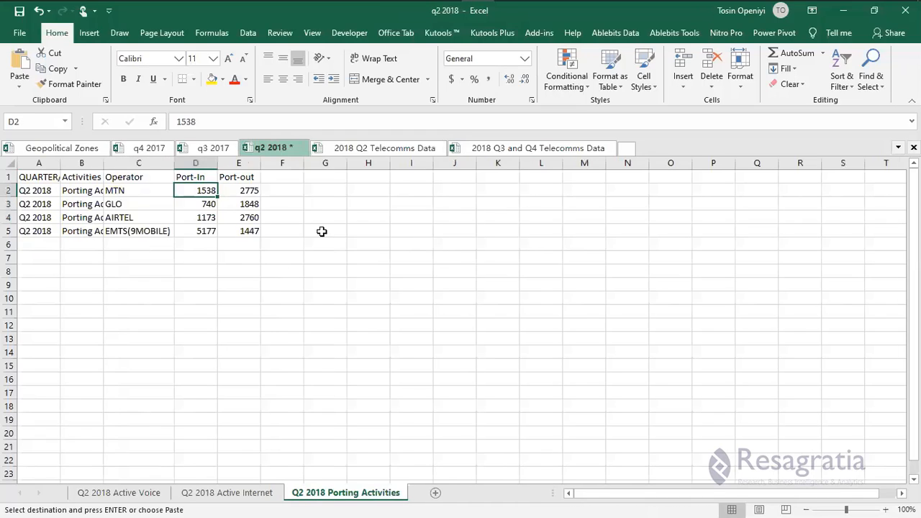
right_click(321, 230)
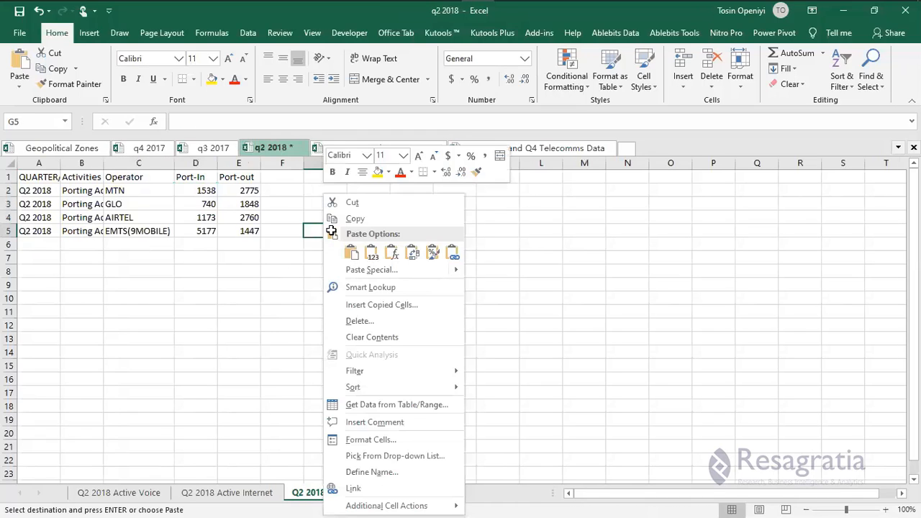
key(v)
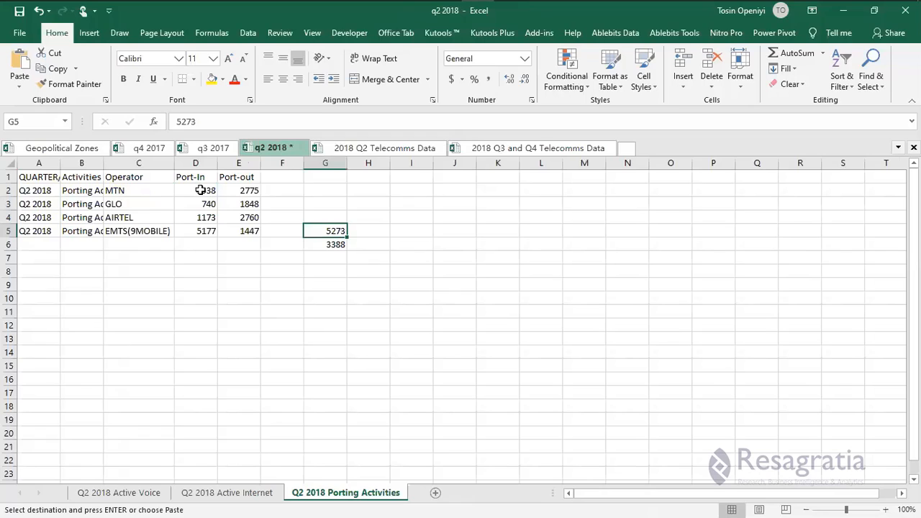
key(ctrl+x)
click(200, 190)
key(ctrl+v)
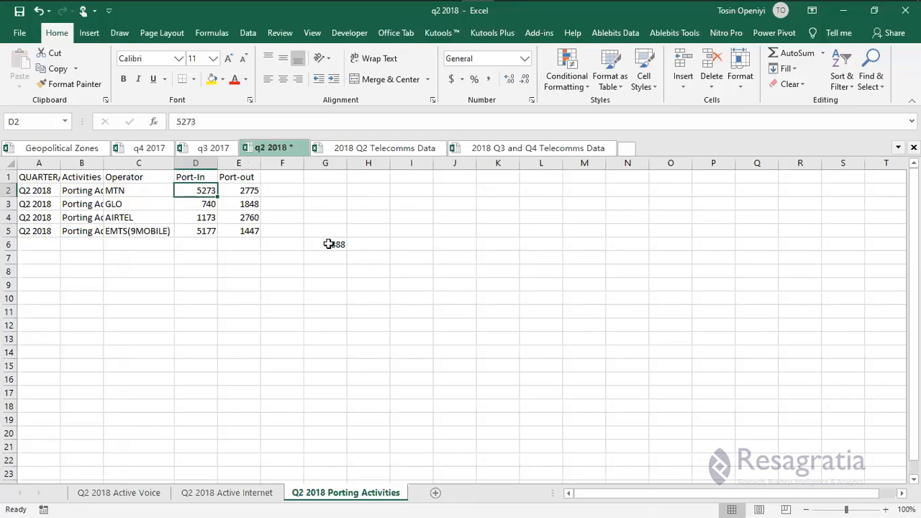
click(328, 244)
key(ctrl+x)
click(243, 192)
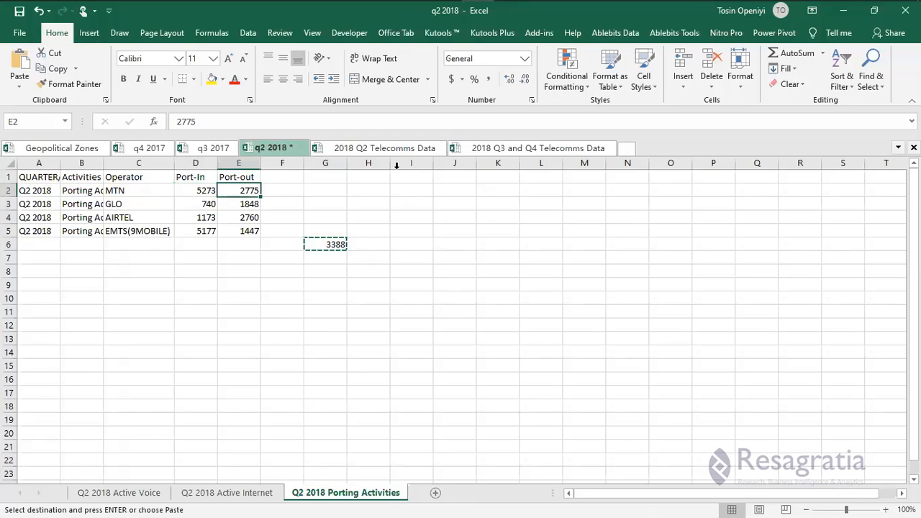
key(ctrl+v)
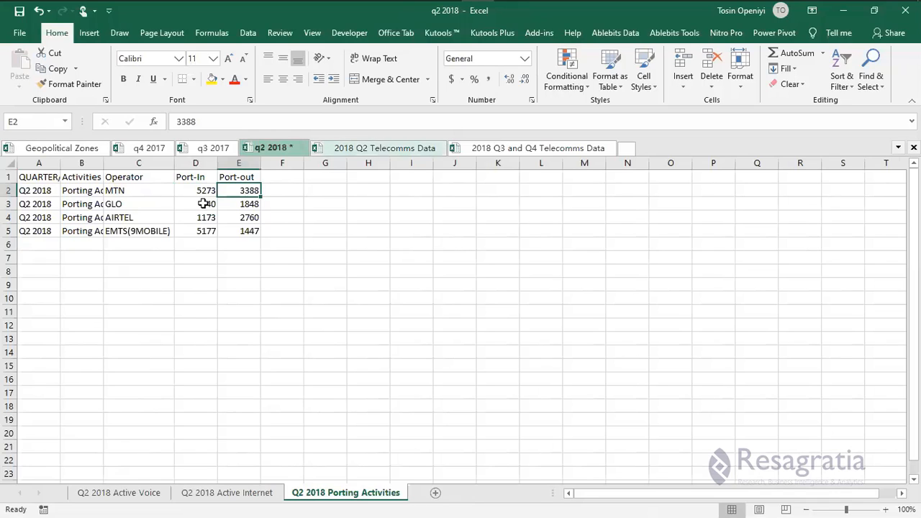
Copy GLO's porting figures and paste them as values into H8:H9.
key(ctrl+Tab)
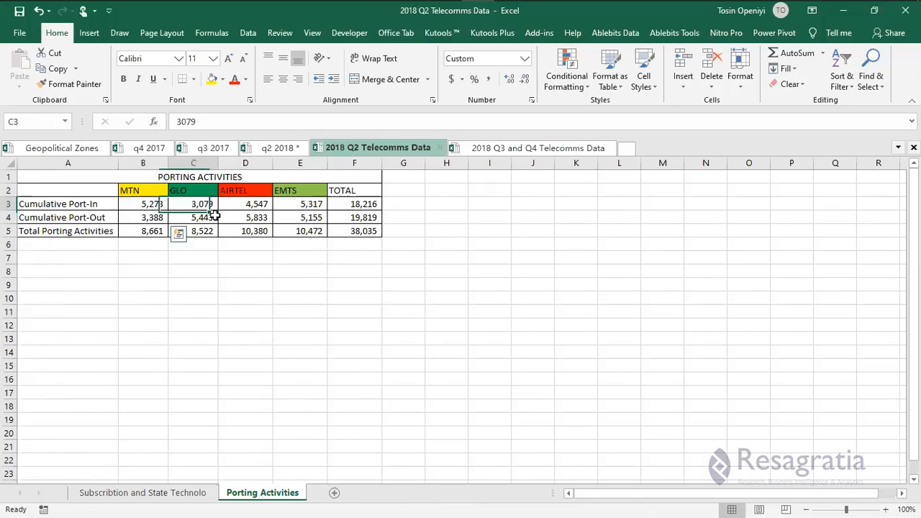
shift+click(215, 215)
key(ctrl+c)
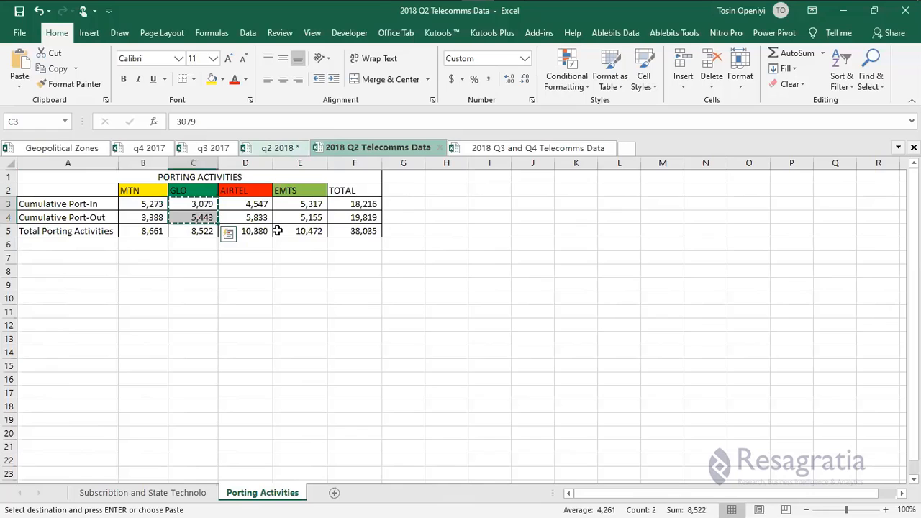
key(ctrl+shift+Tab)
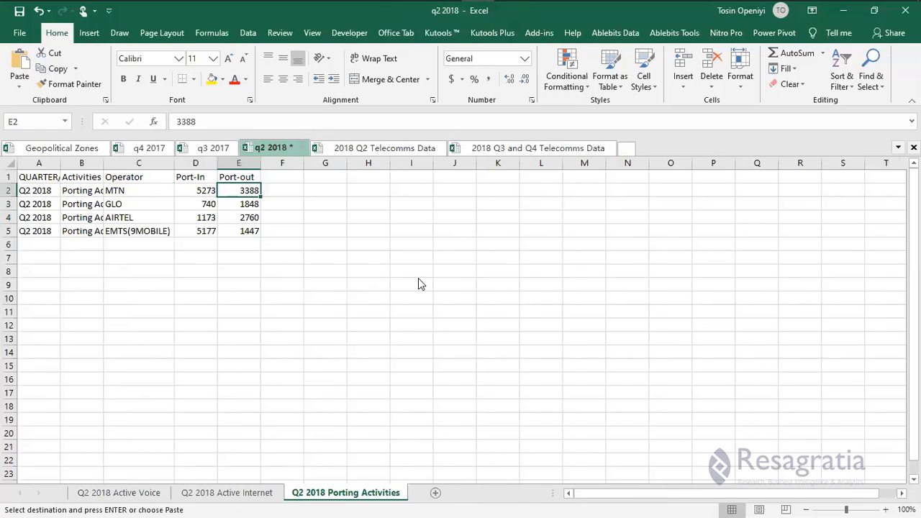
right_click(368, 271)
click(397, 254)
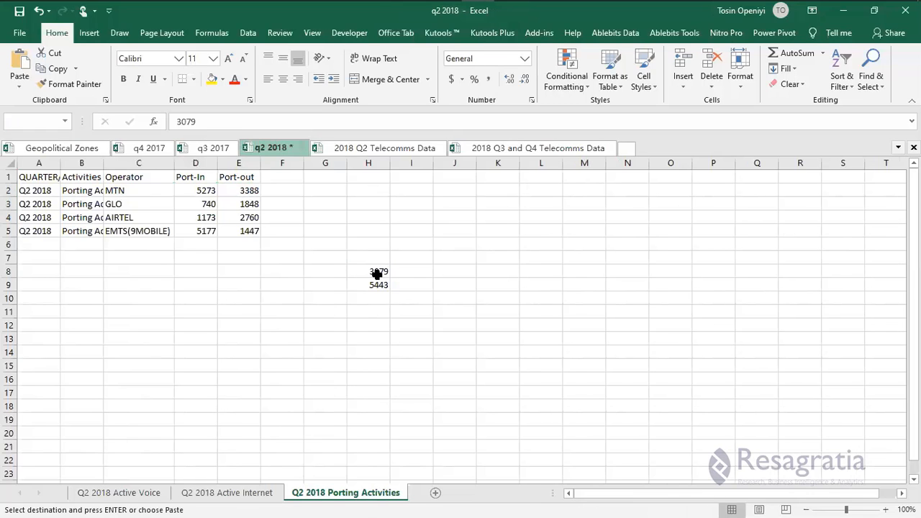
Move GLO's 3079 port-in and 5443 port-out into D3 and E3.
click(377, 274)
key(ctrl+c)
click(208, 206)
key(Return)
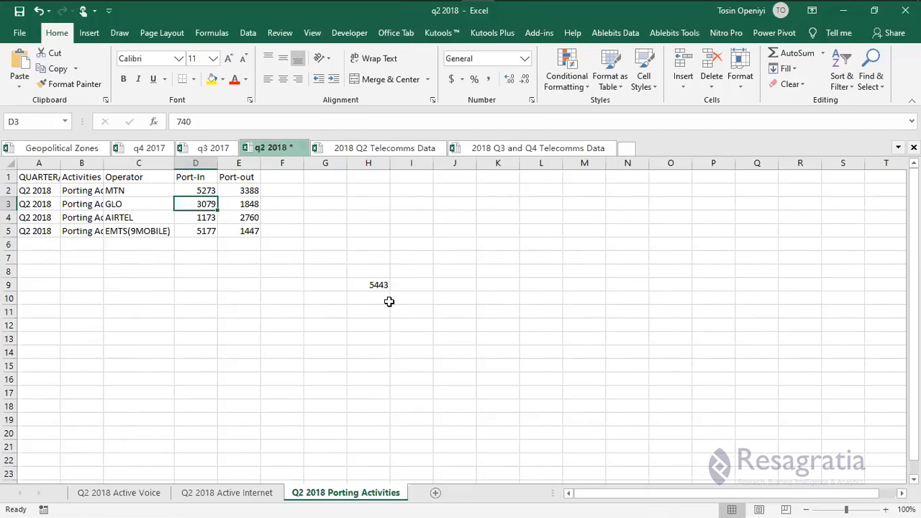
click(368, 284)
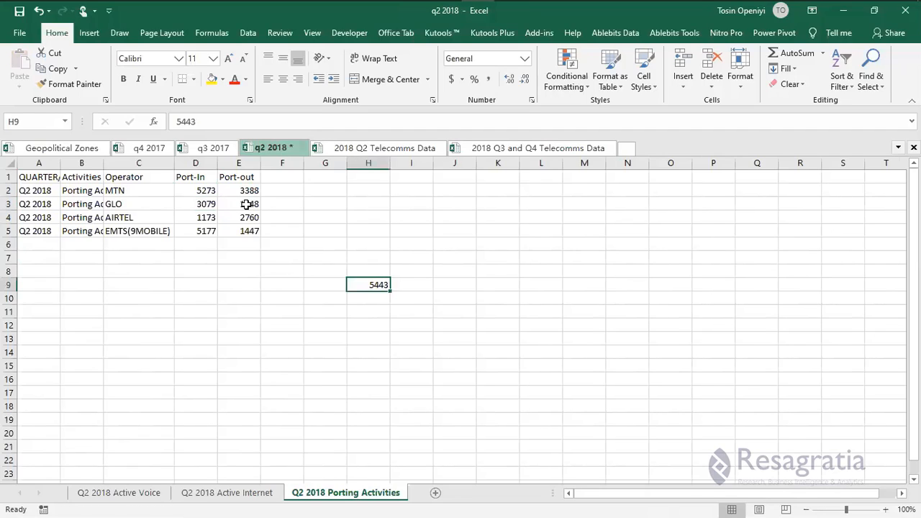
key(ctrl+c)
click(239, 205)
key(Return)
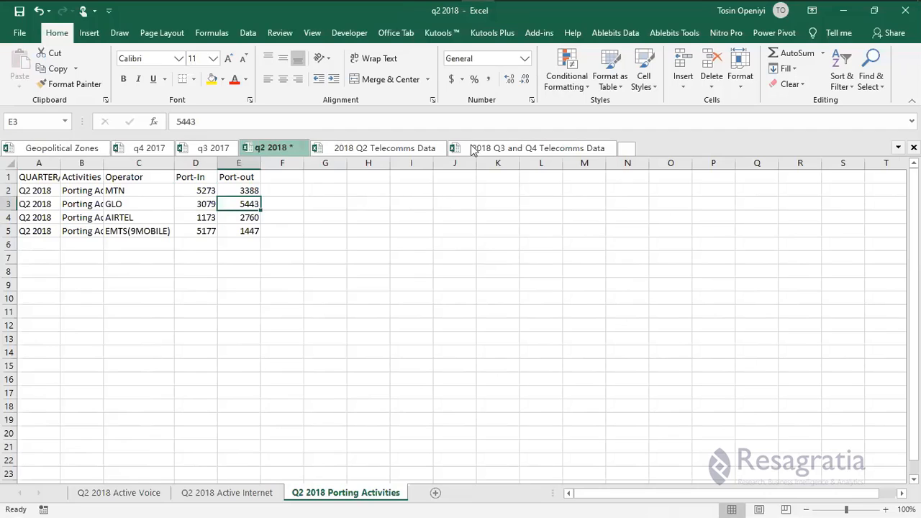
Copy AIRTEL's porting figures and paste them as plain values into G8:G9.
key(ctrl+Tab)
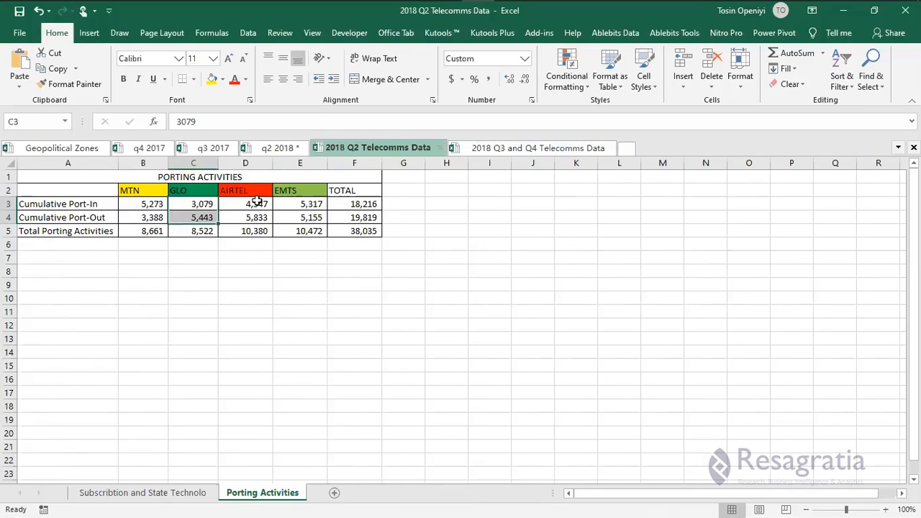
drag(245, 203, 245, 217)
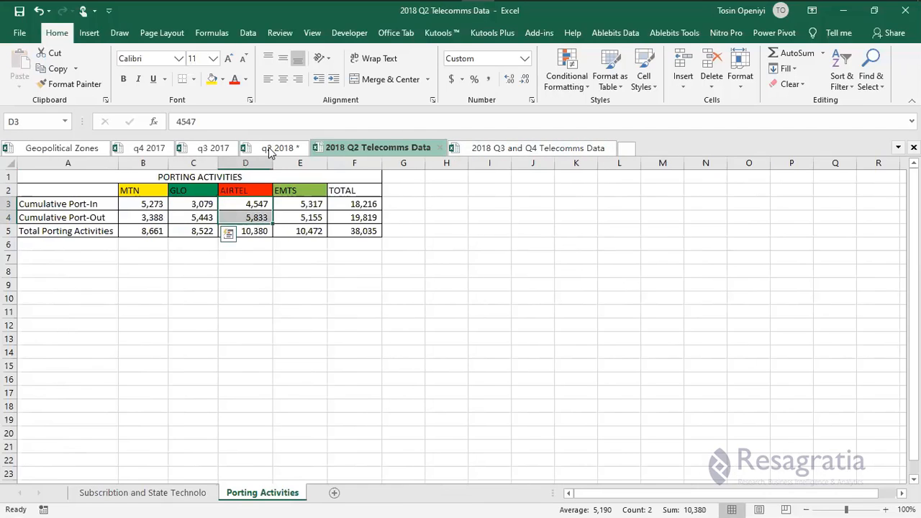
key(ctrl+c)
key(ctrl+Tab)
click(318, 270)
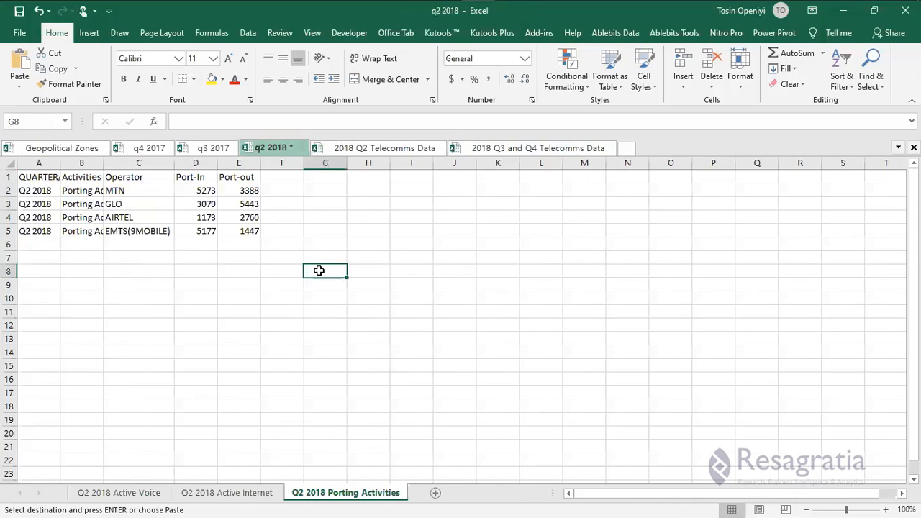
key(ctrl+v)
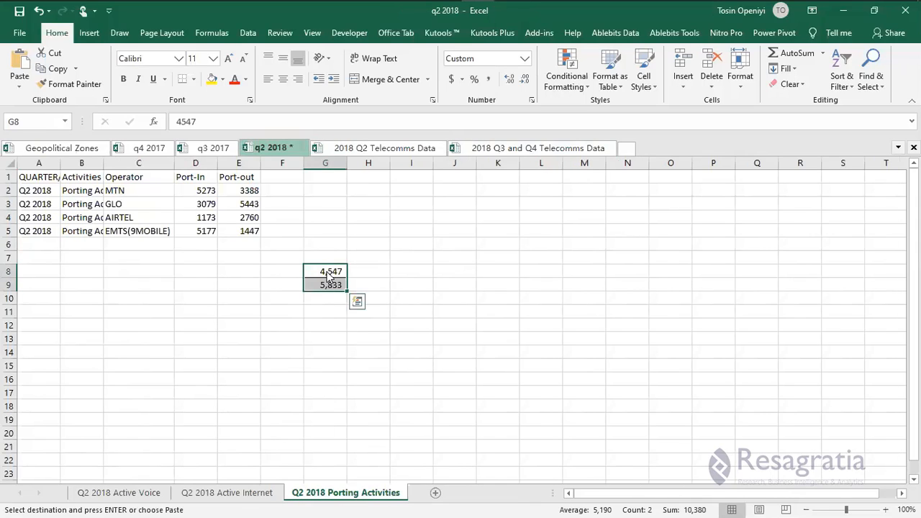
right_click(328, 270)
click(332, 269)
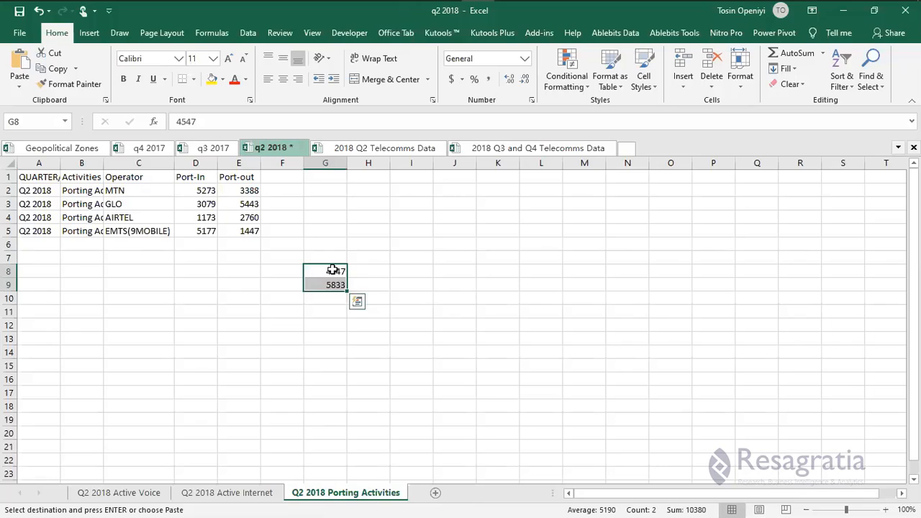
Move AIRTEL's 4547 port-in and 5833 port-out into D4 and E4.
click(333, 270)
key(ctrl+c)
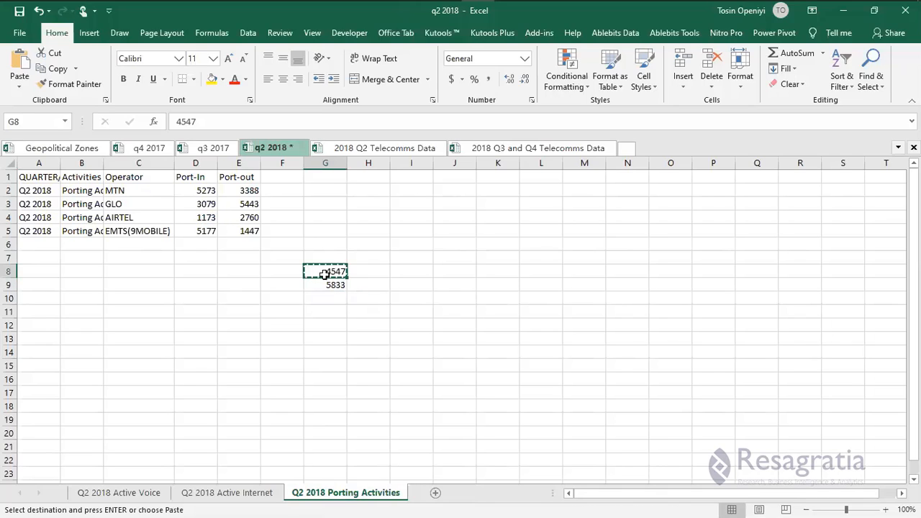
click(195, 217)
key(ctrl+v)
click(324, 282)
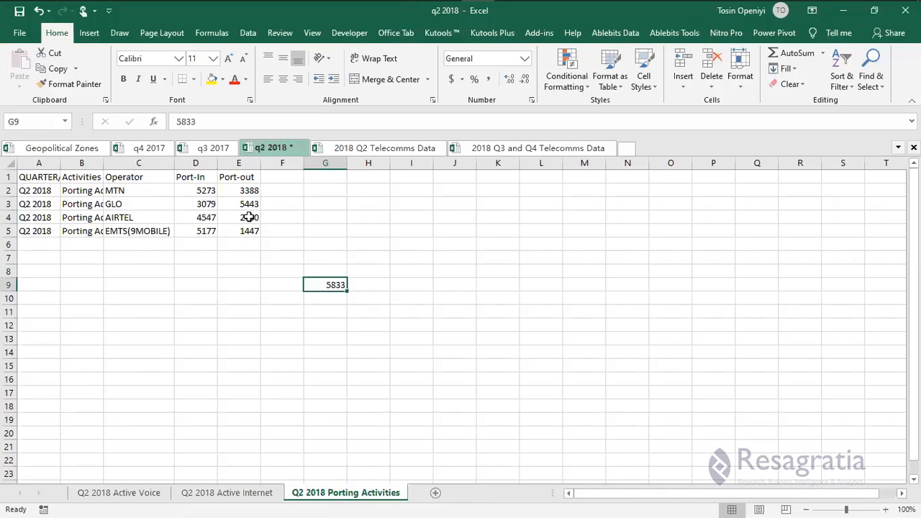
key(ctrl+x)
click(248, 217)
key(ctrl+v)
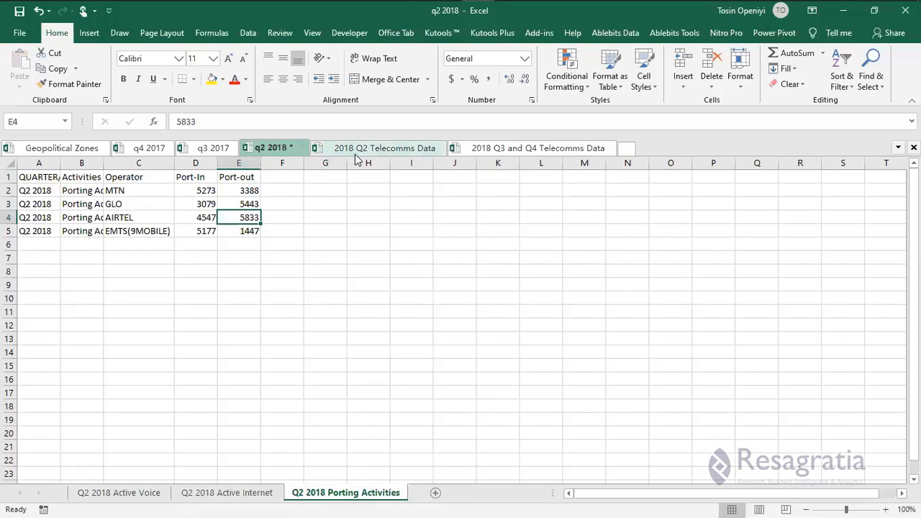
Copy EMTS's porting figures and paste them as plain values into F8:F9.
click(392, 148)
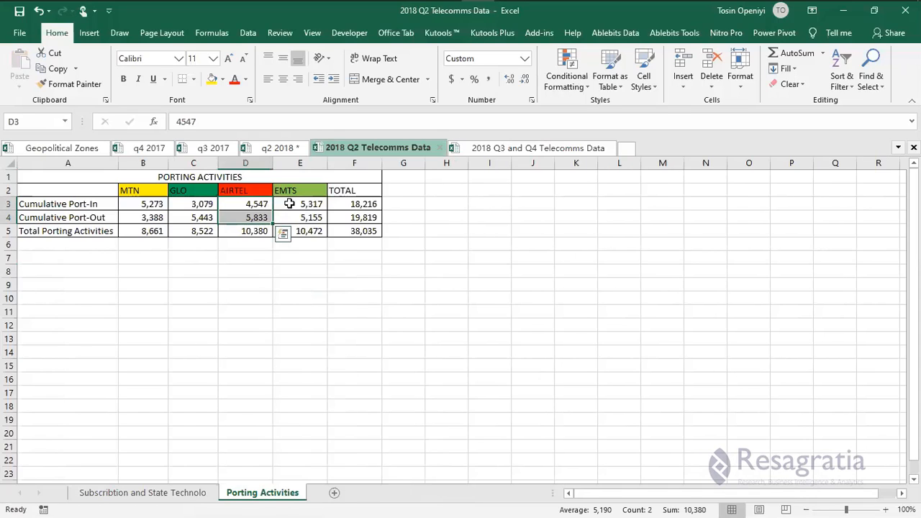
drag(289, 204, 321, 214)
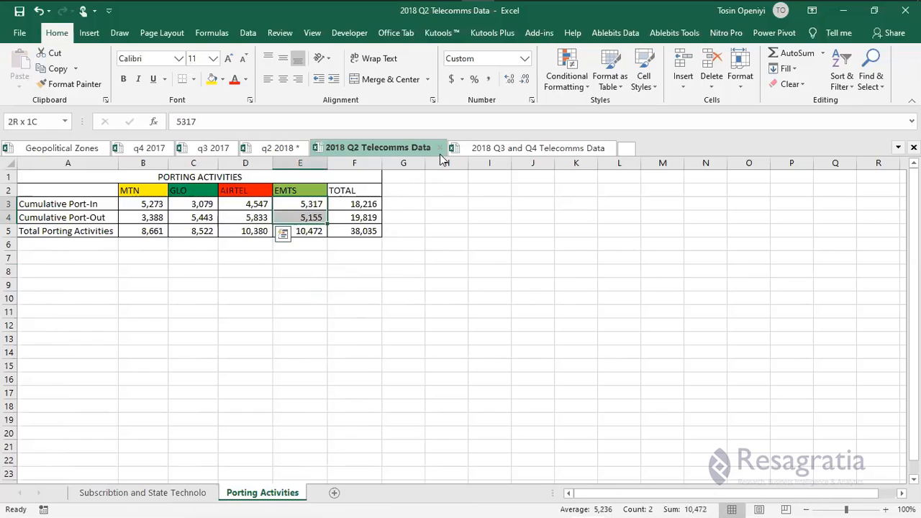
key(ctrl+c)
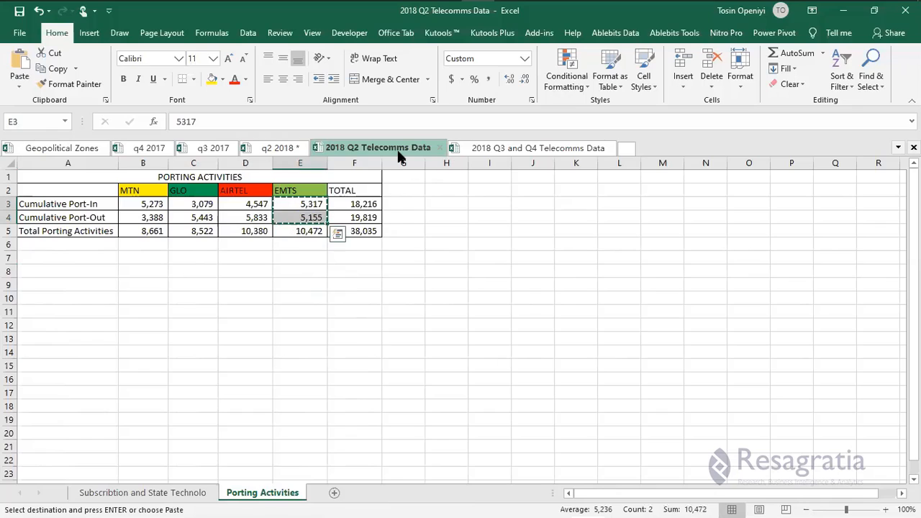
key(ctrl+Tab)
right_click(285, 271)
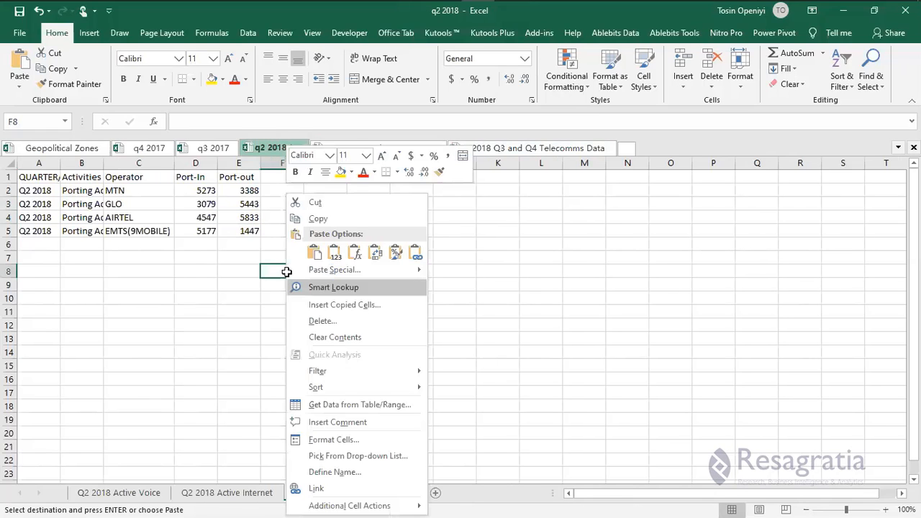
click(284, 269)
Put EMTS's 5317 port-in and 5155 port-out into D5 and E5, then save.
key(ctrl+x)
click(214, 230)
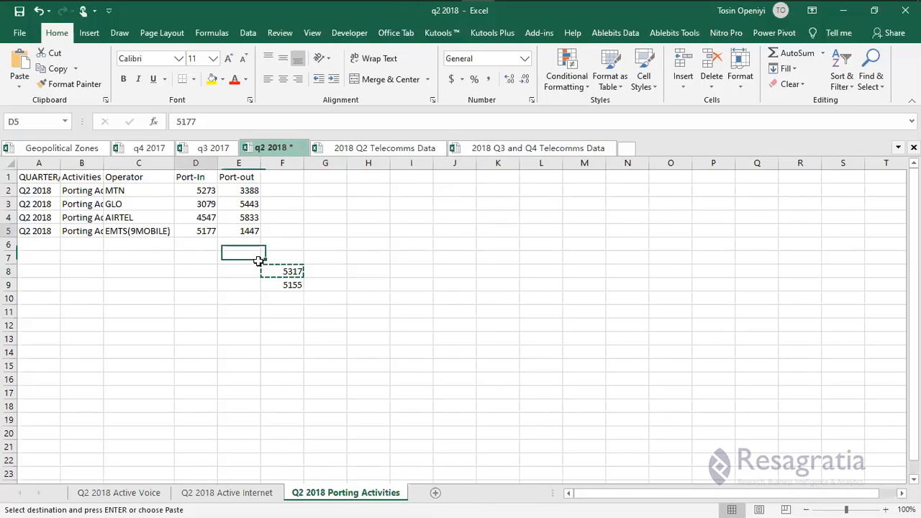
key(Return)
click(280, 286)
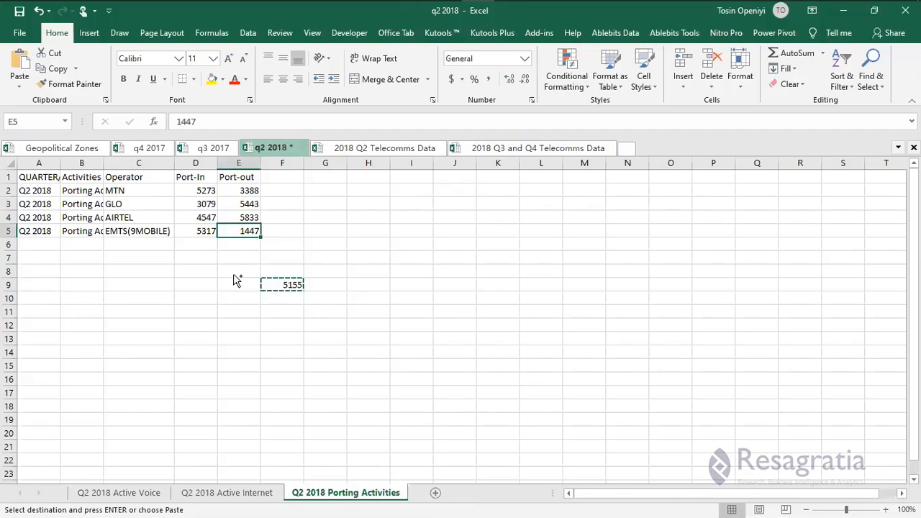
key(Return)
click(251, 270)
key(ctrl+s)
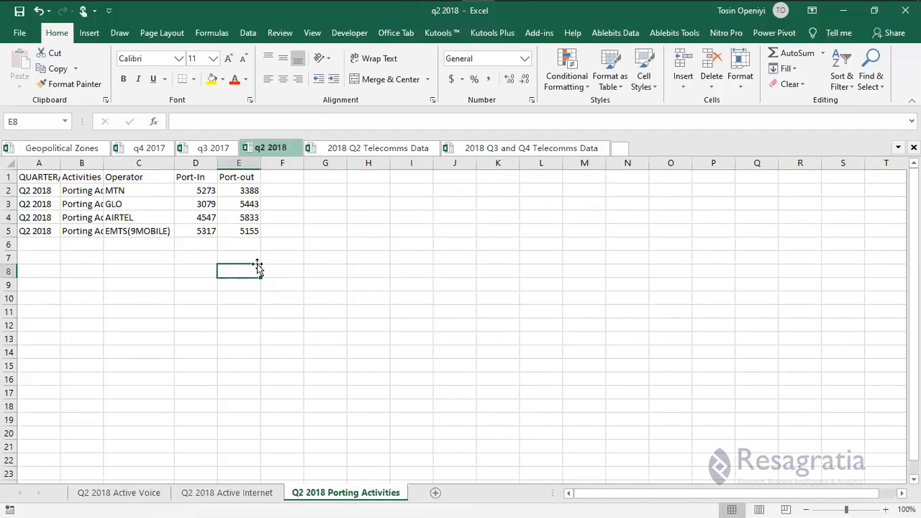
click(156, 350)
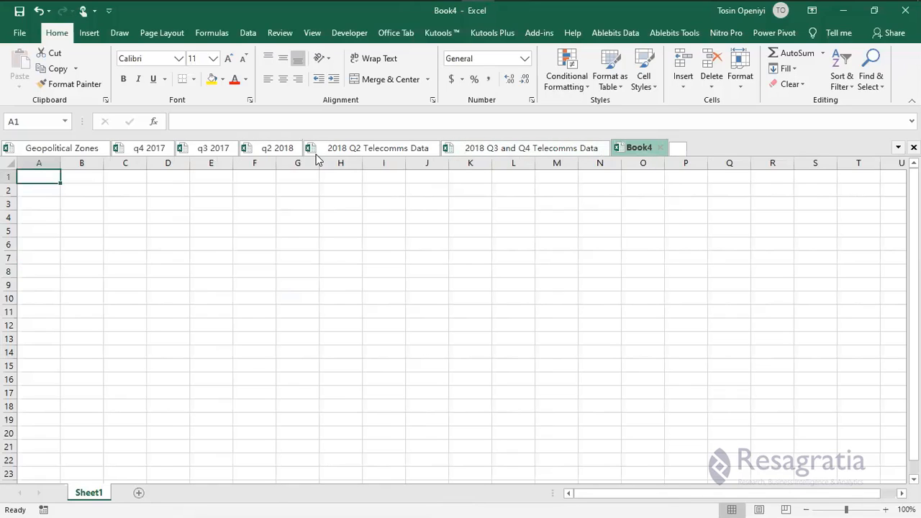
Rename Book4's Sheet1 to 'q3 Active Voice'.
click(272, 151)
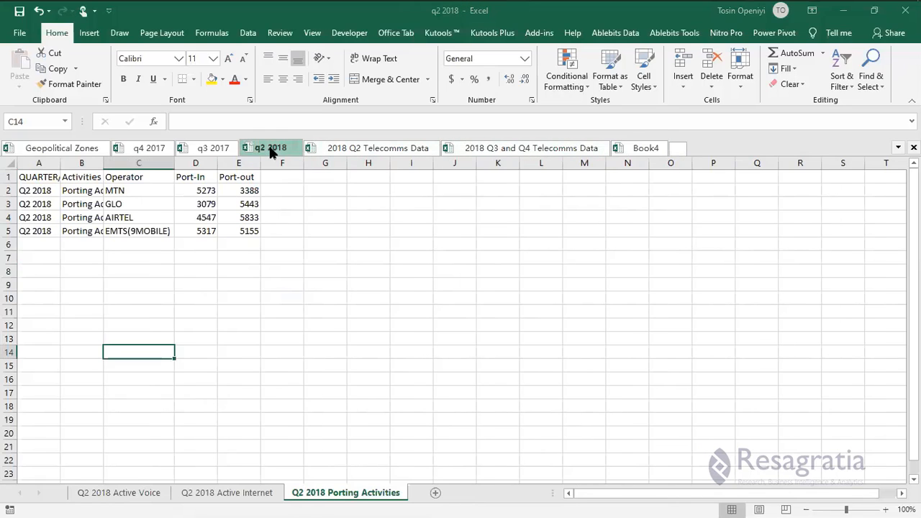
click(637, 149)
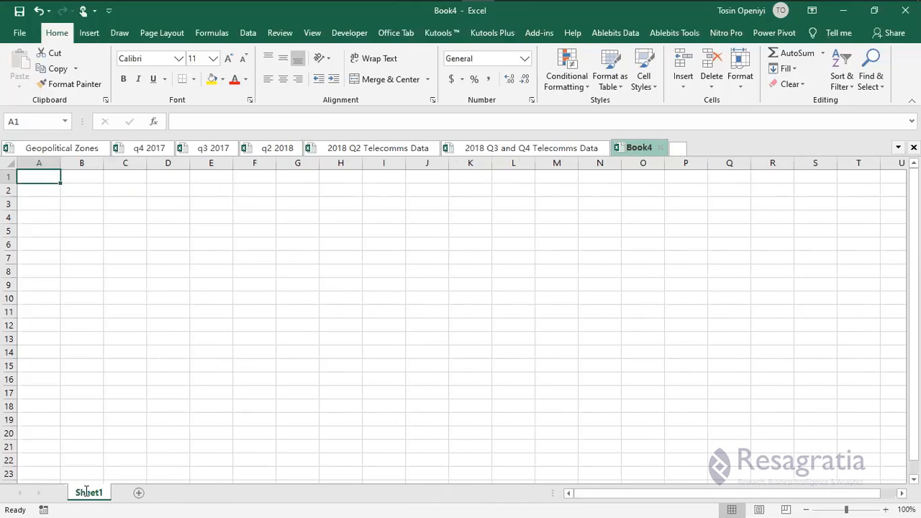
double_click(88, 493)
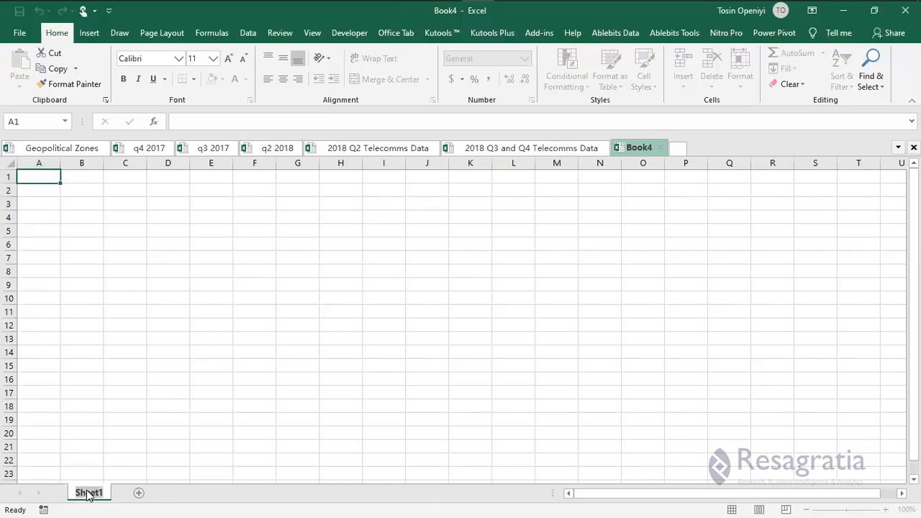
text(q3)
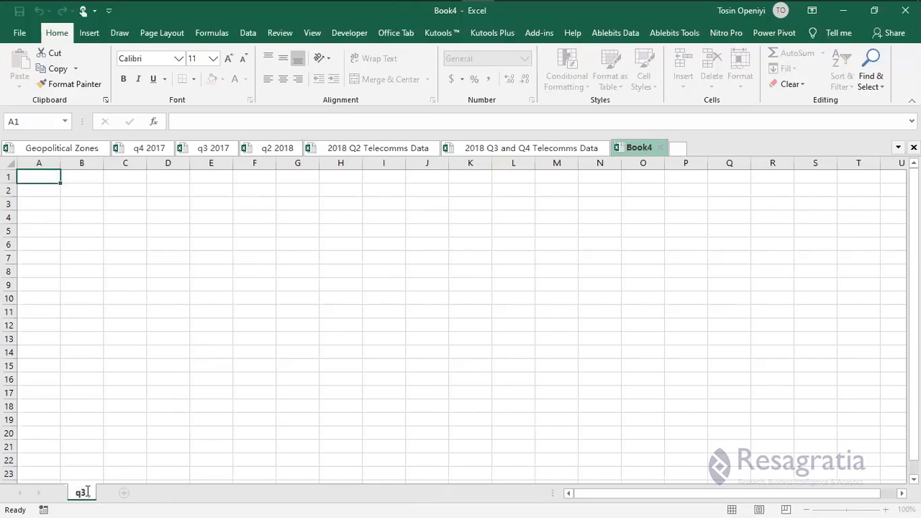
text( Active)
key(Return)
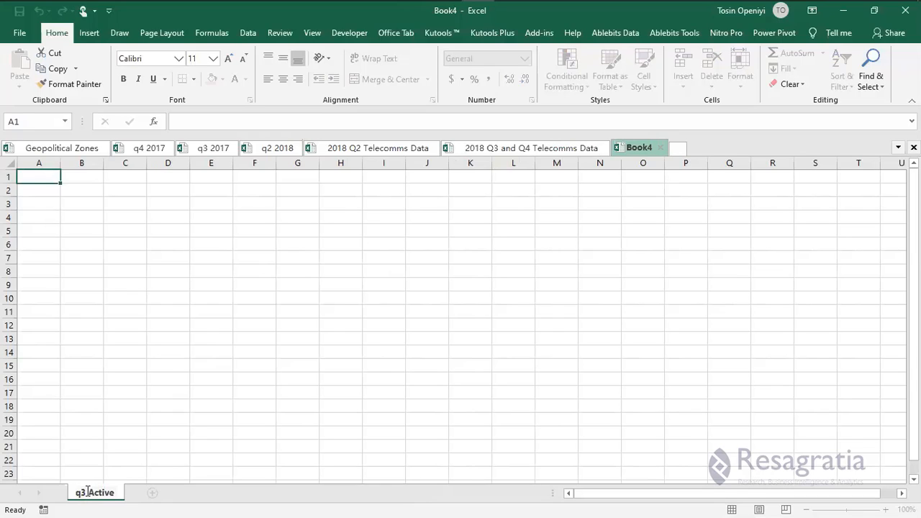
text(Voice)
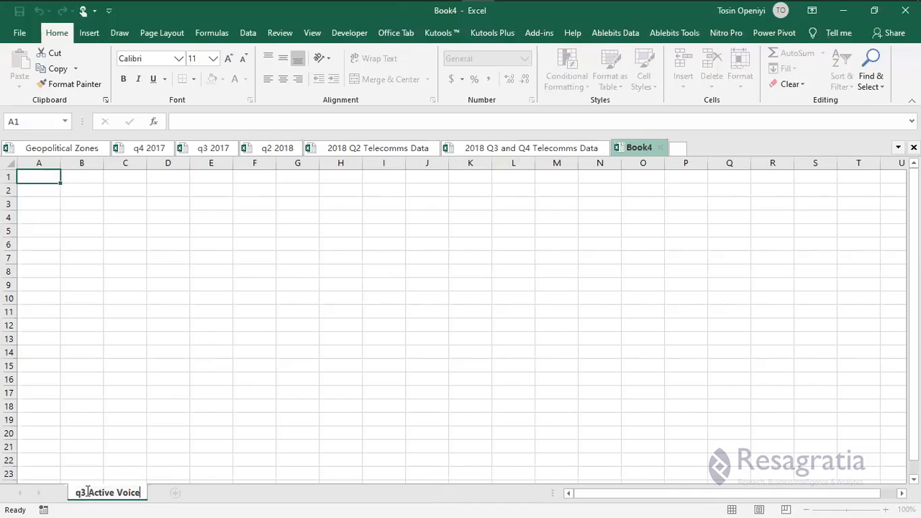
drag(164, 284, 140, 259)
Copy the Q2 2018 Active Voice data into Book4 starting at A1.
click(276, 148)
click(126, 493)
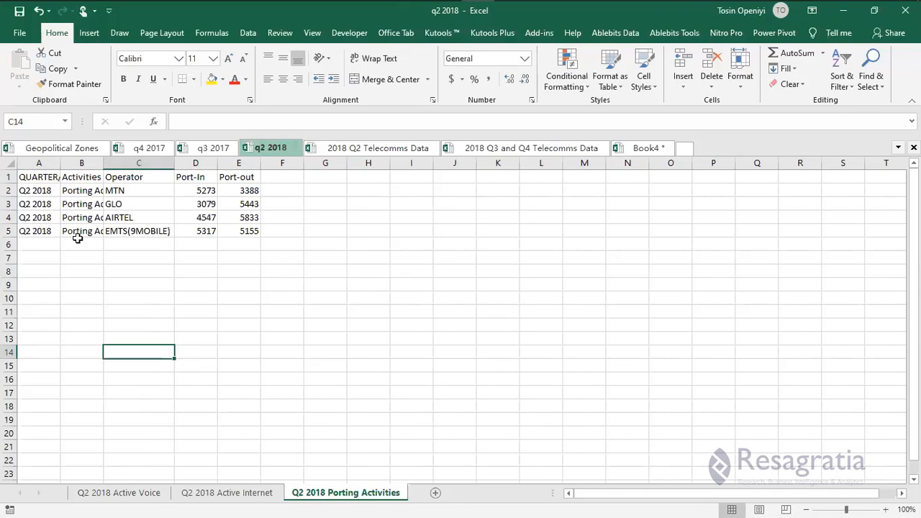
scroll(79, 237, up, 5)
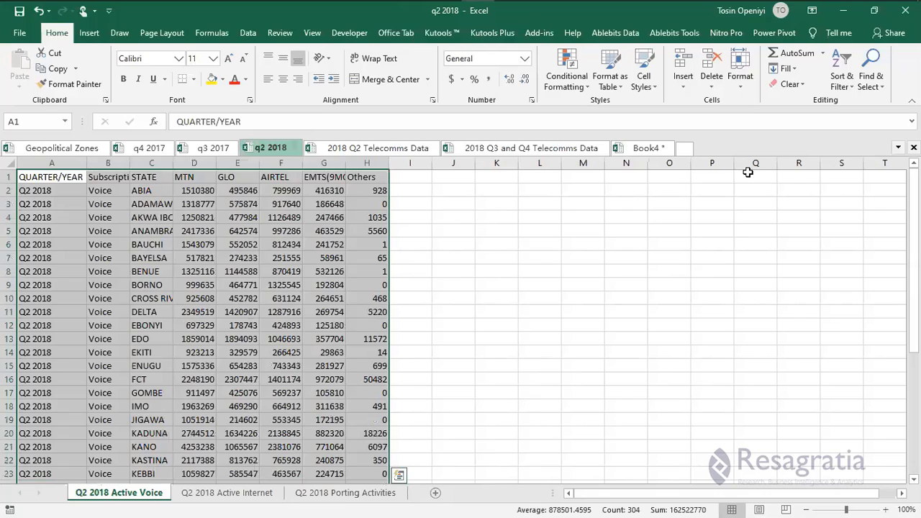
key(ctrl+c)
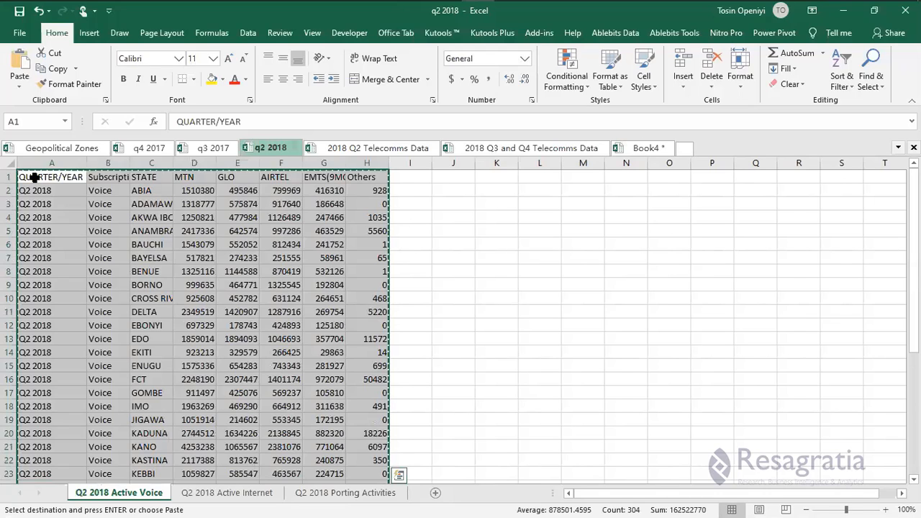
key(ctrl+Tab)
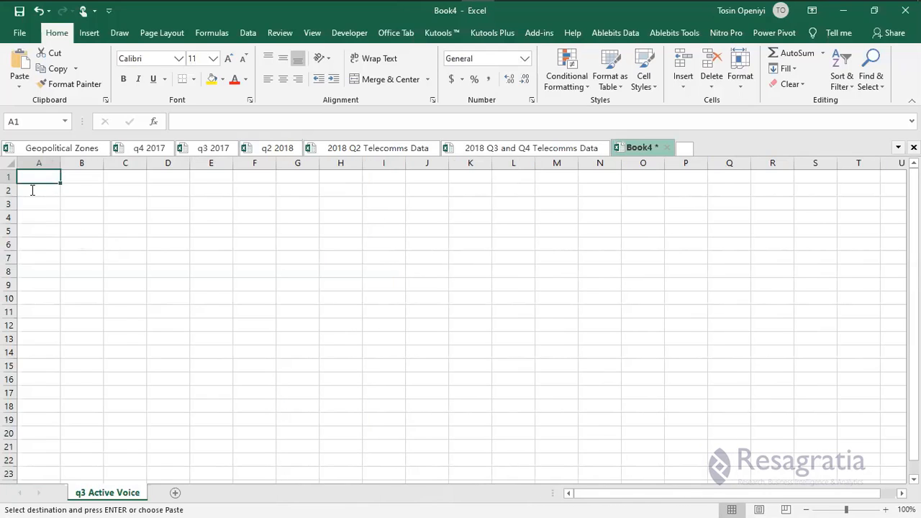
key(ctrl+v)
Change A2 to Q3 2018 and fill it down the quarter column.
double_click(33, 190)
key(BackSpace)
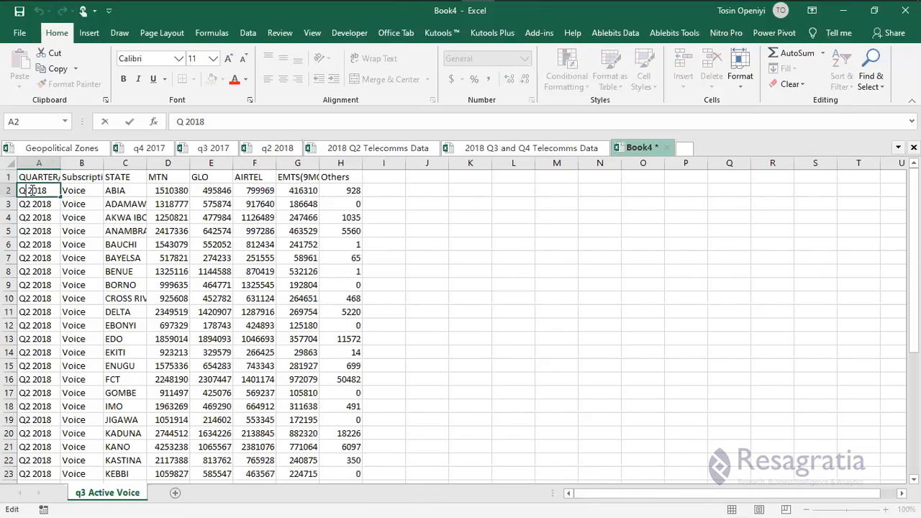
text(3)
key(ctrl+Return)
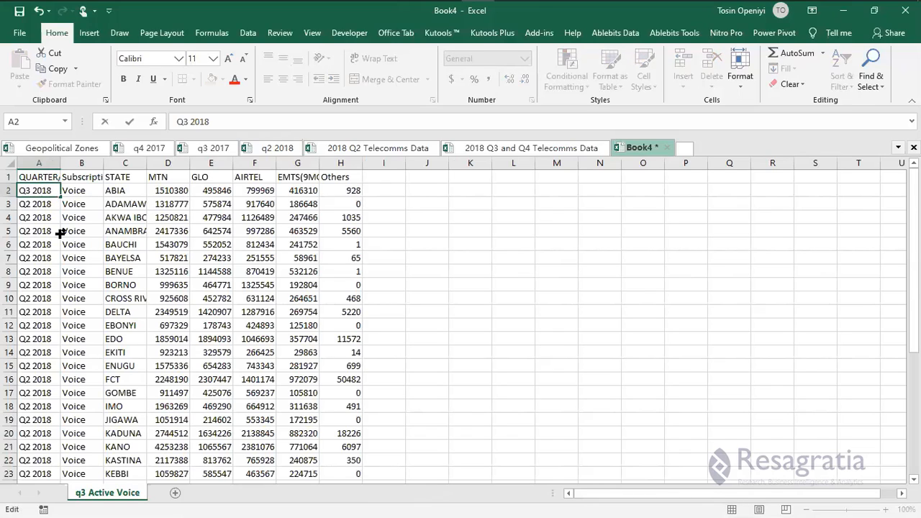
drag(60, 197, 63, 234)
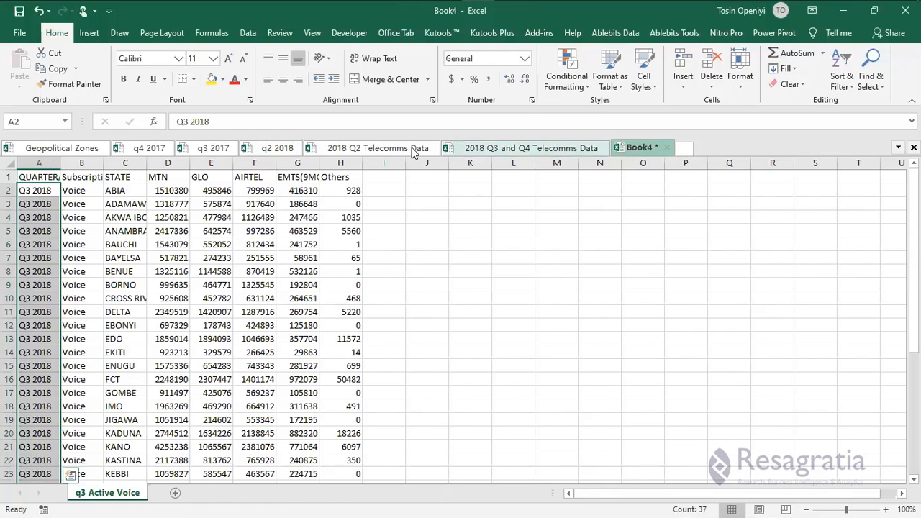
Close the 2018 Q2 workbook and go to the Active Voice Q3 2018 sheet.
click(414, 150)
click(432, 147)
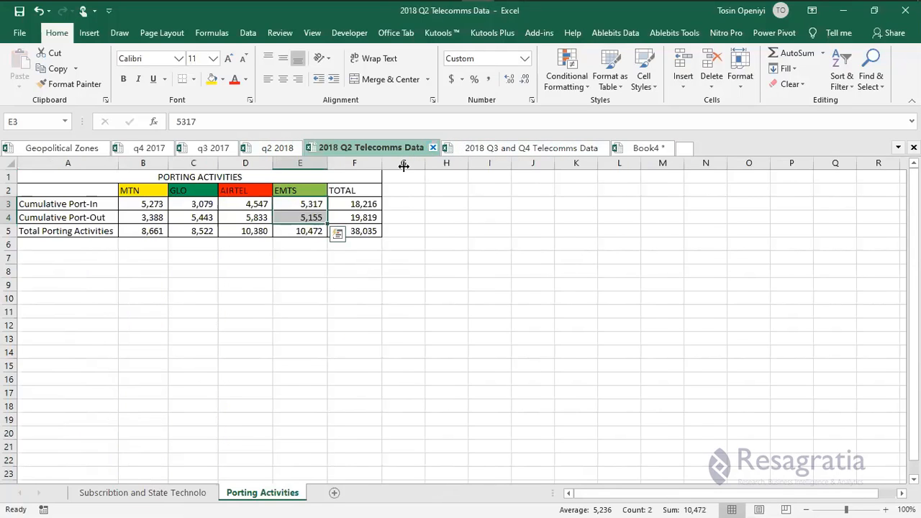
click(384, 149)
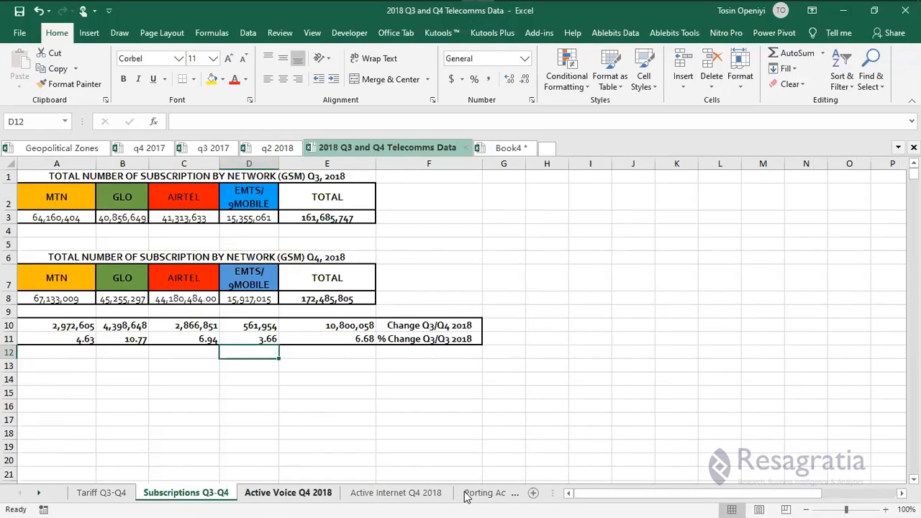
click(388, 497)
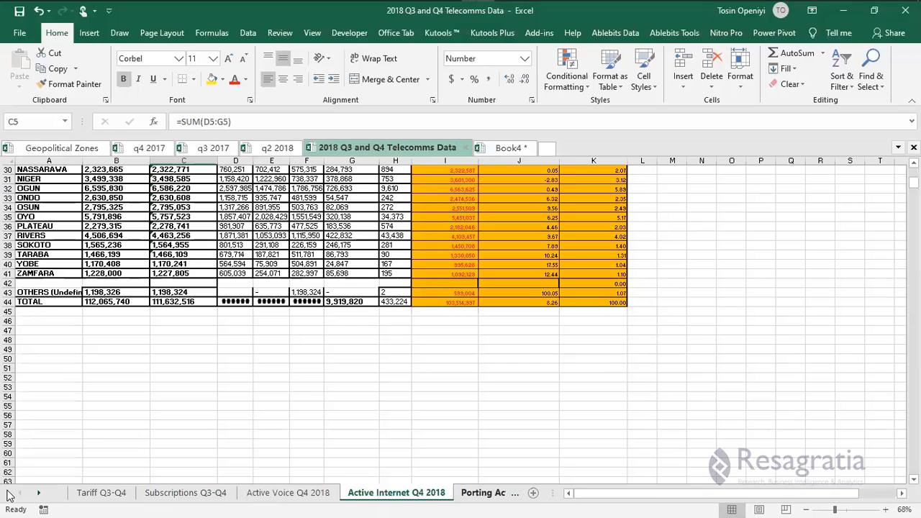
click(483, 498)
key(ctrl+Page_Down)
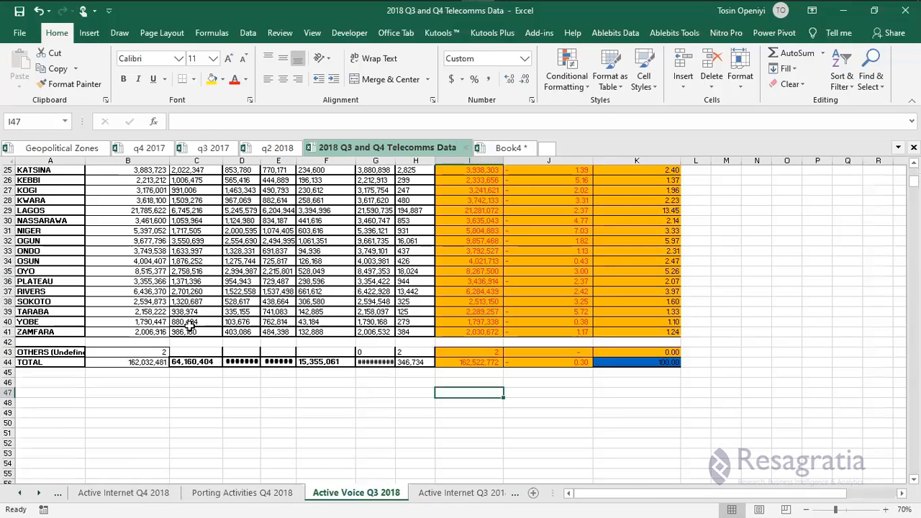
scroll(205, 219, up, 8)
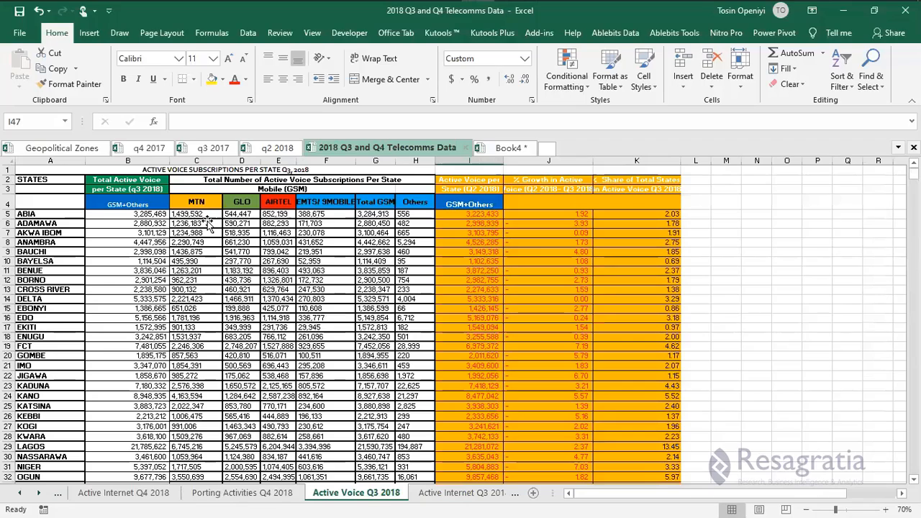
Select the Q3 operator figures C5:F41, from ABIA to ZAMFARA, excluding Total GSM.
click(206, 216)
key(shift+Right)
key(shift+Right)
key(shift+Right)
key(shift+Right)
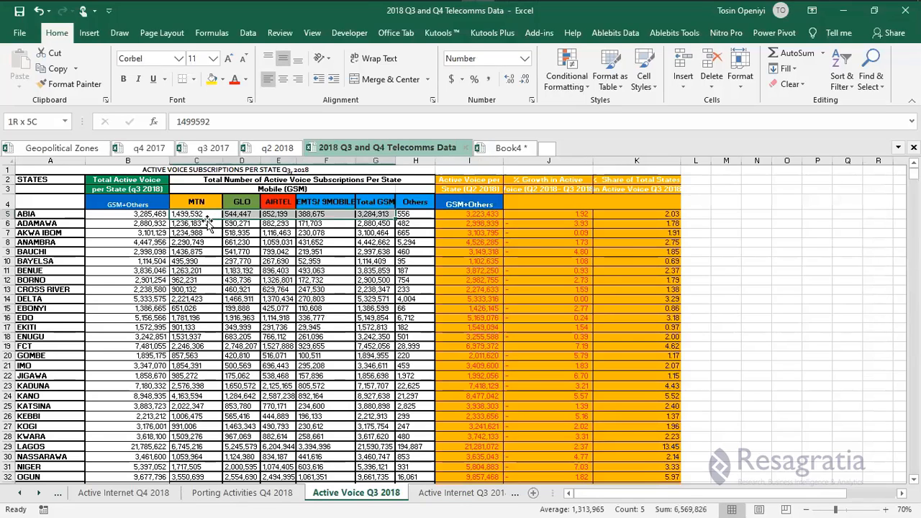
key(shift+Left)
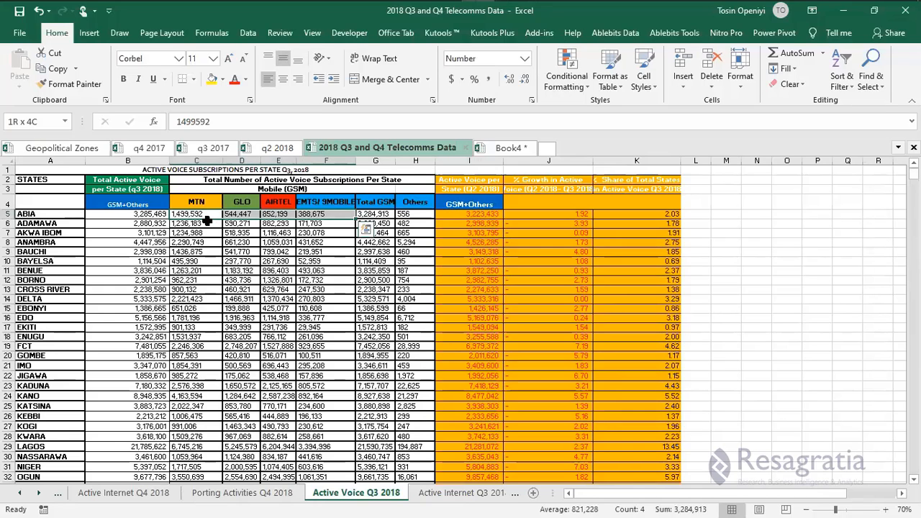
key(ctrl+shift+Down)
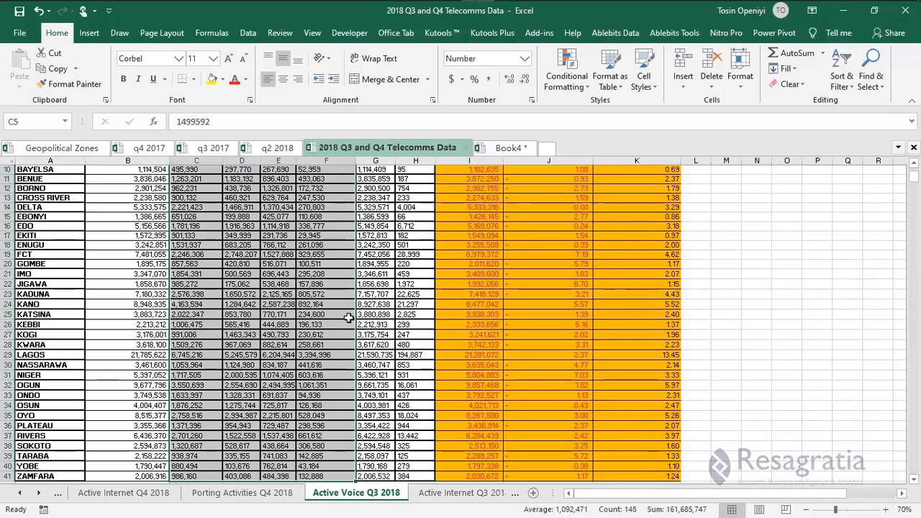
text(c)
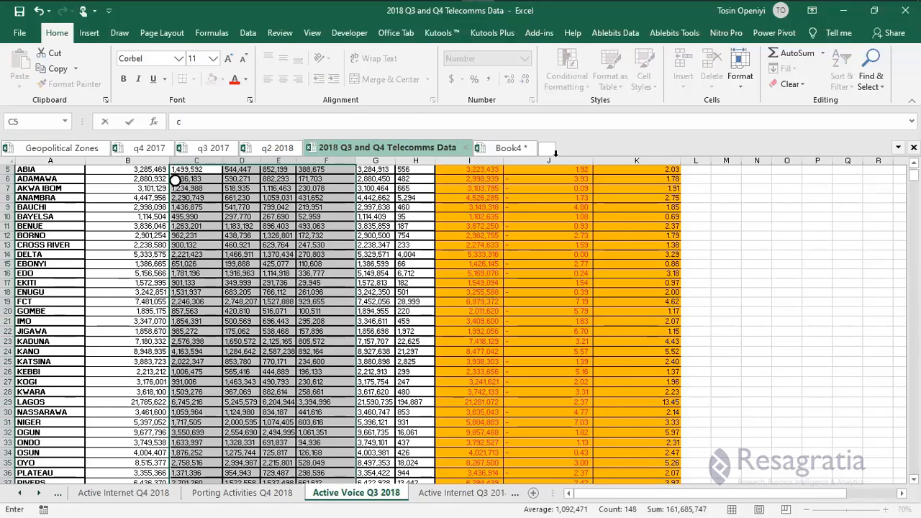
scroll(556, 152, down, 5)
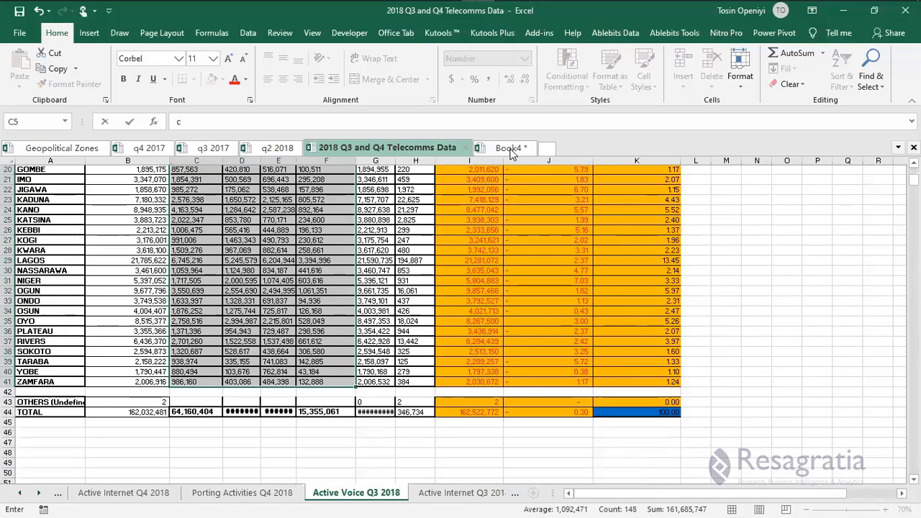
Copy the operator figures and paste them as values into Book4 at D2.
key(ctrl+Tab)
click(173, 191)
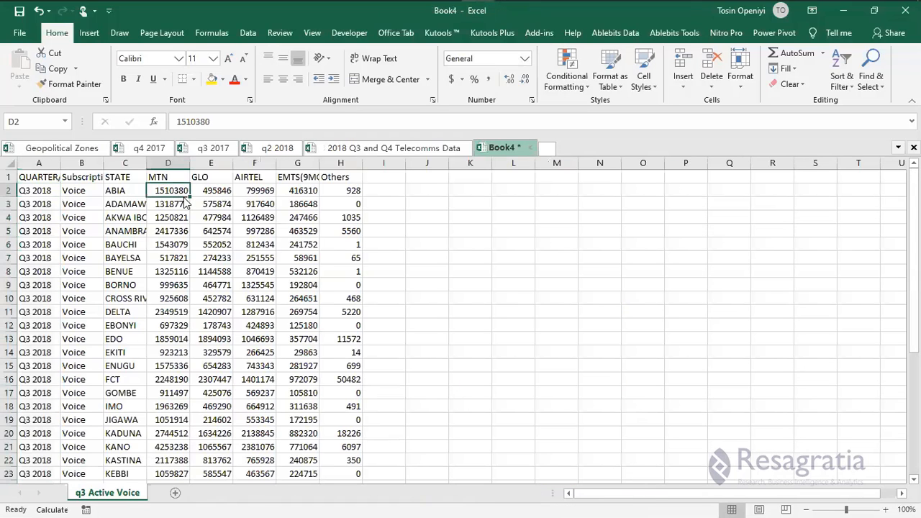
right_click(180, 197)
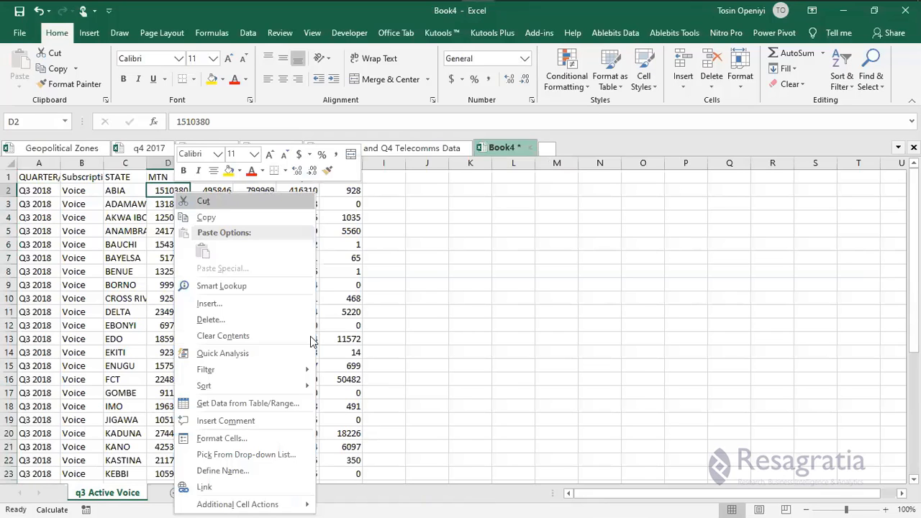
key(Escape)
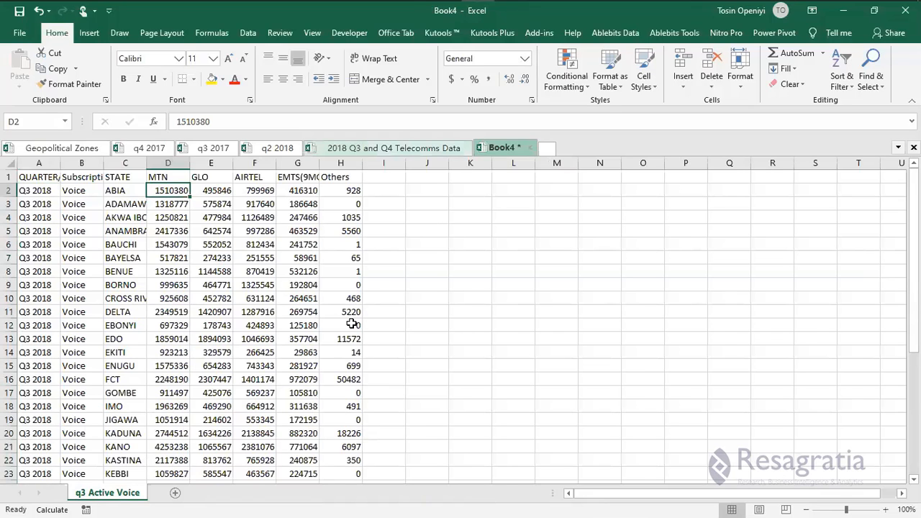
key(ctrl+Tab)
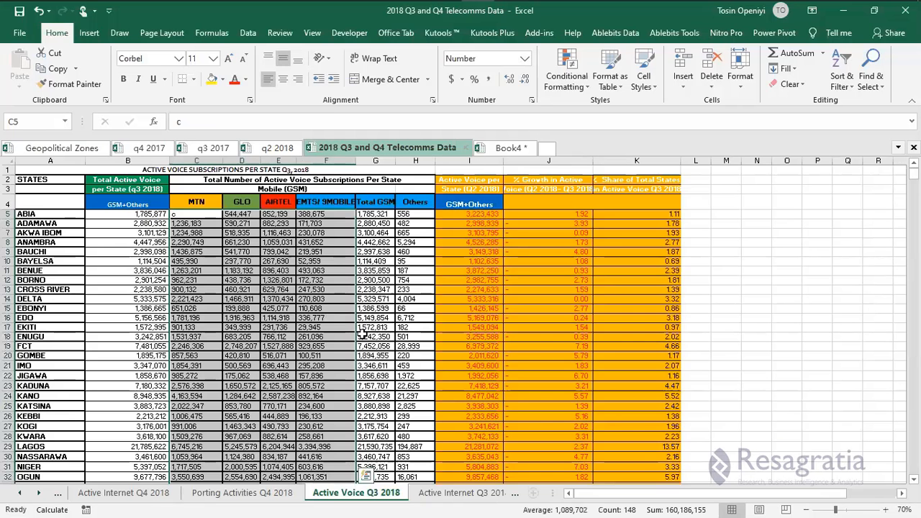
key(ctrl+c)
click(506, 149)
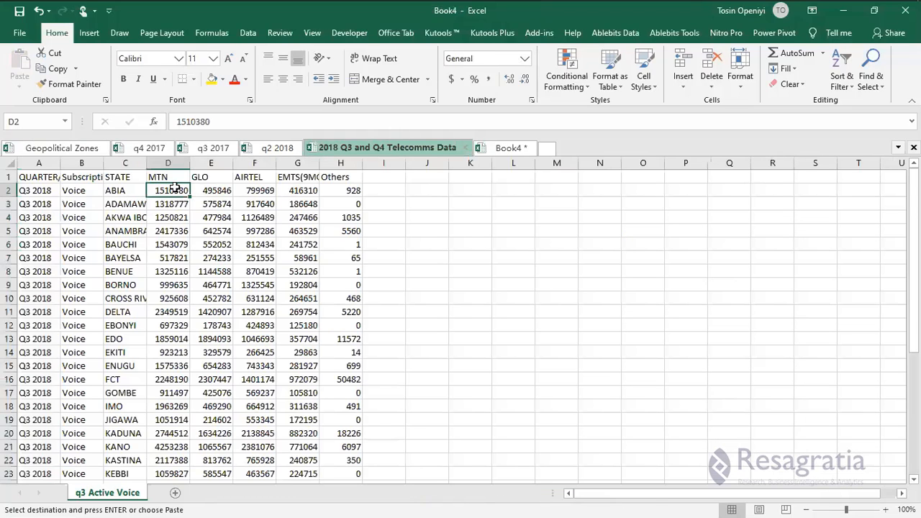
right_click(232, 252)
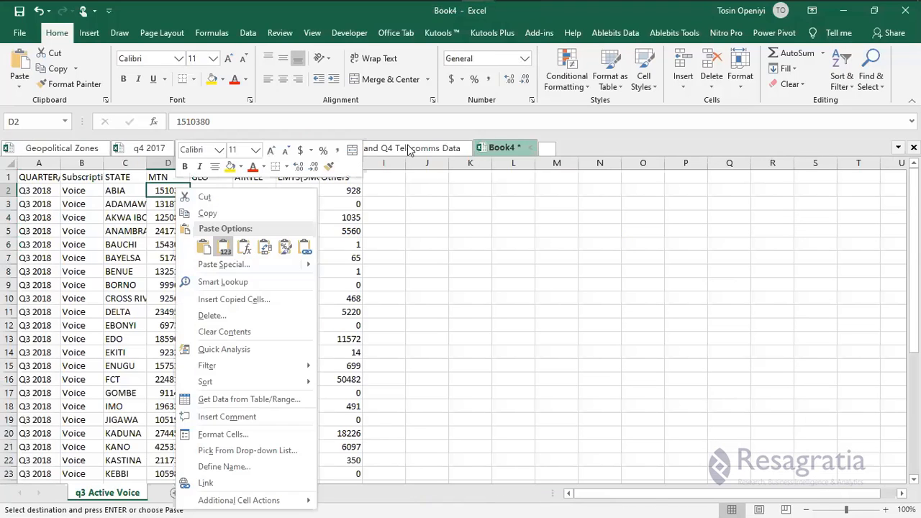
key(ctrl+v)
Copy the Others figures H5:H41 and paste them as values into Book4 at H2.
click(381, 149)
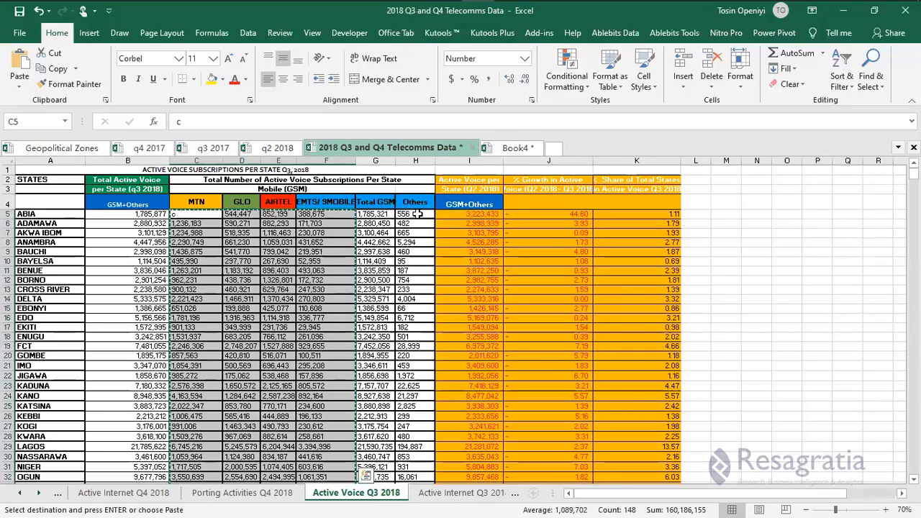
click(418, 213)
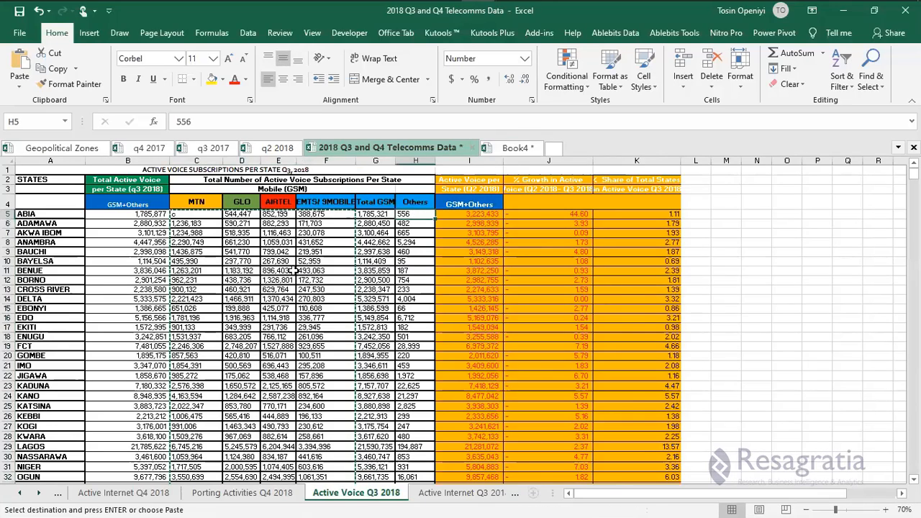
scroll(418, 287, down, 3)
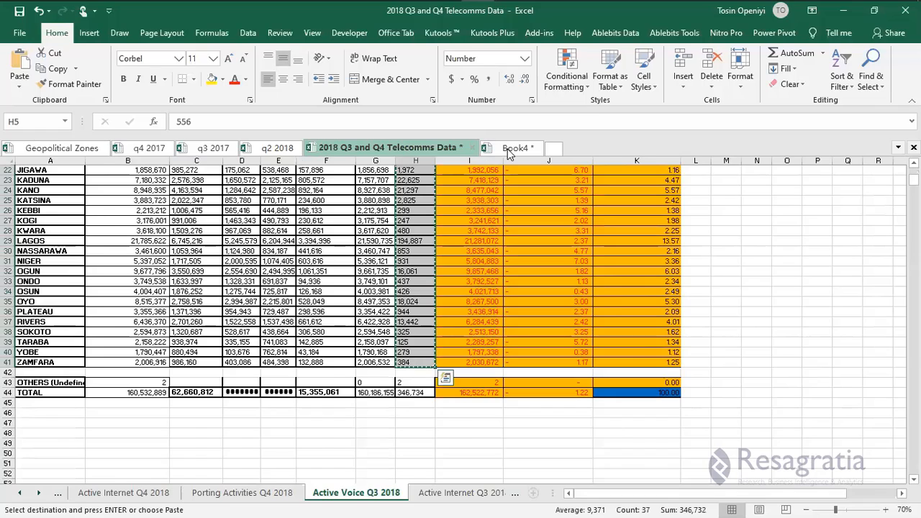
click(510, 147)
right_click(338, 197)
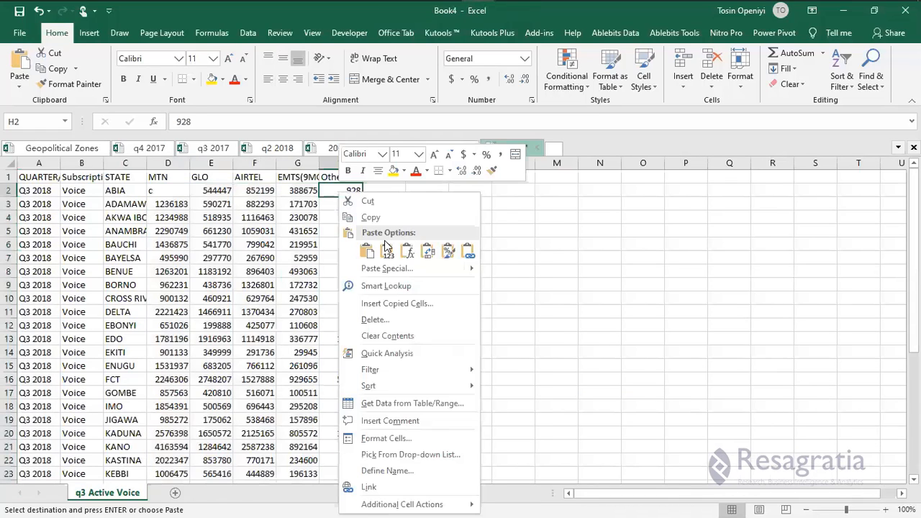
click(387, 250)
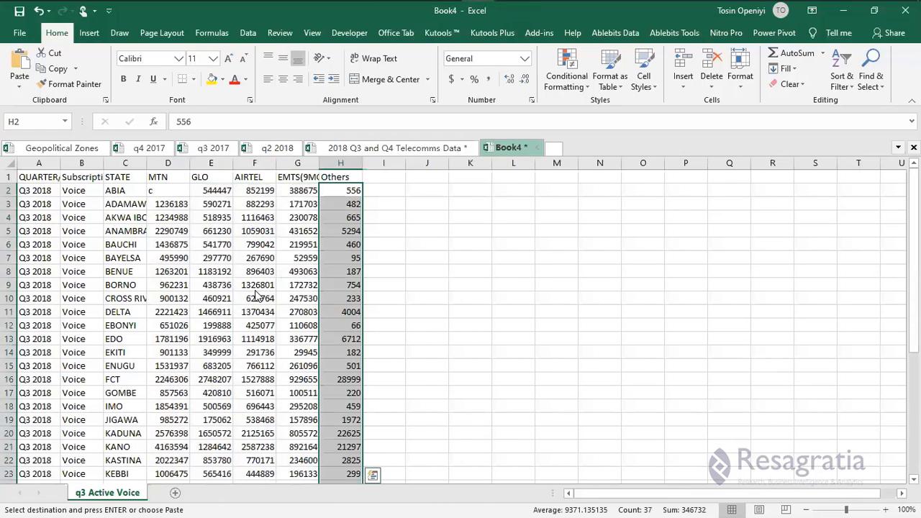
scroll(279, 288, down, 6)
Save Book4 to the Telecom New folder, editing the q3 2017 file name to q3 2018.
key(ctrl+s)
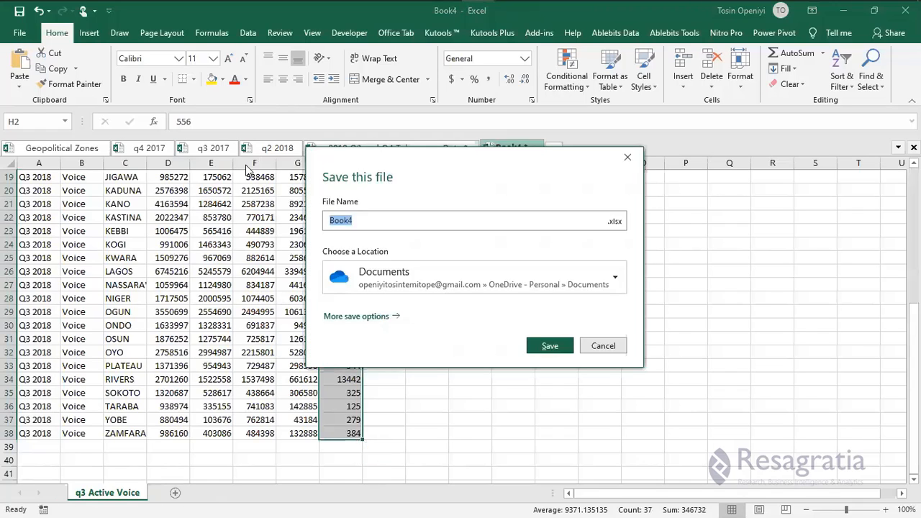
click(361, 317)
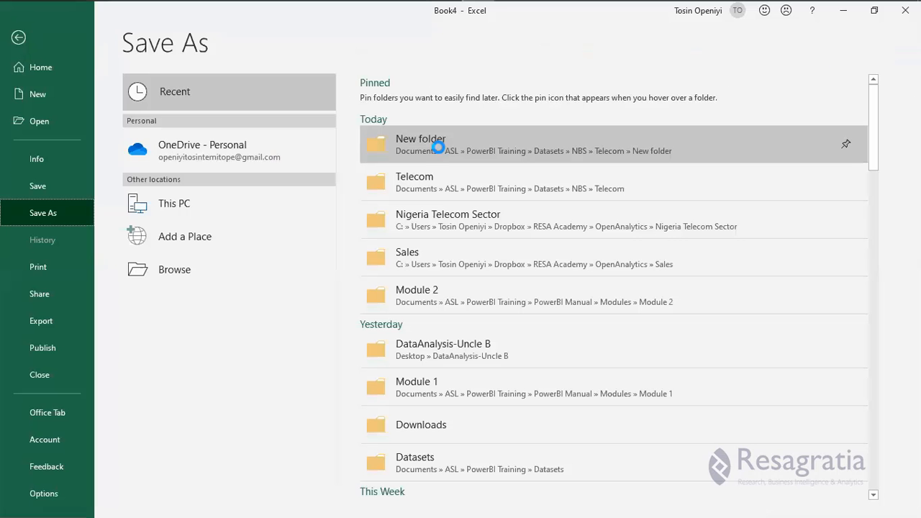
click(438, 147)
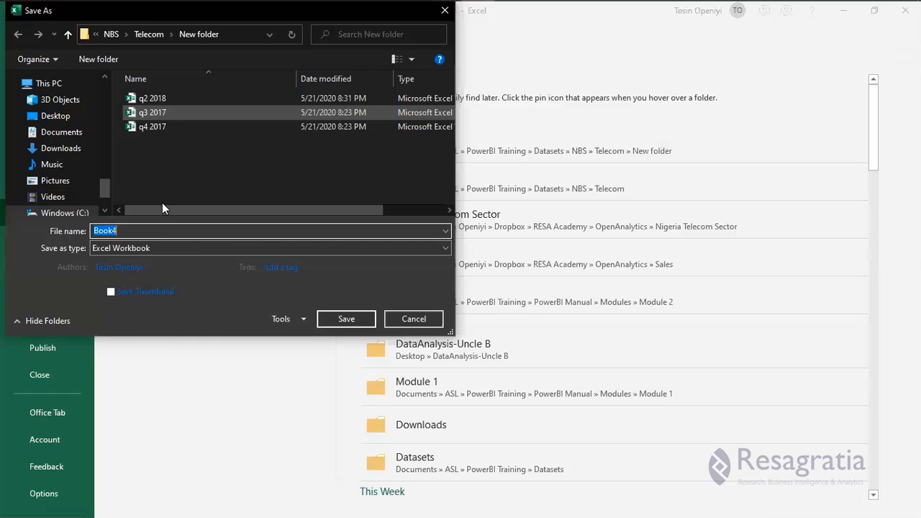
click(165, 112)
double_click(125, 230)
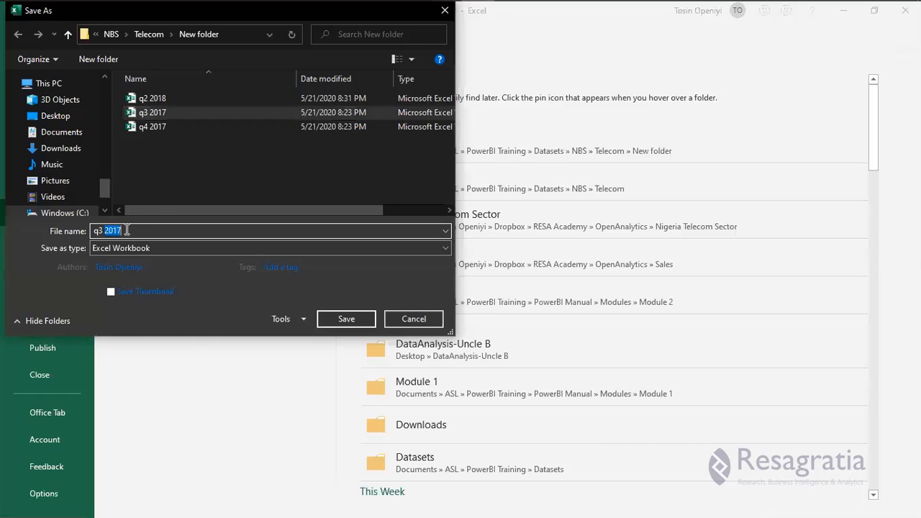
text(201)
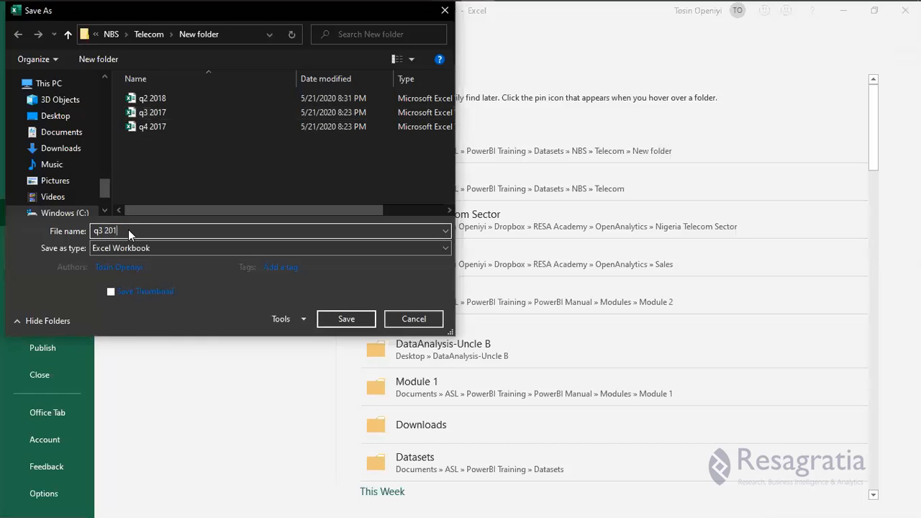
text(8)
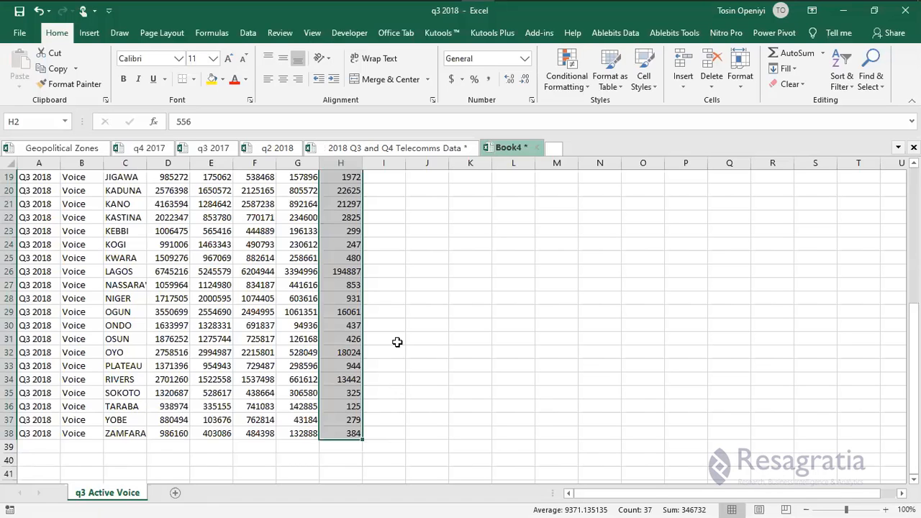
Add a new sheet named 'q3 2018 Active Internet'.
scroll(397, 342, up, 6)
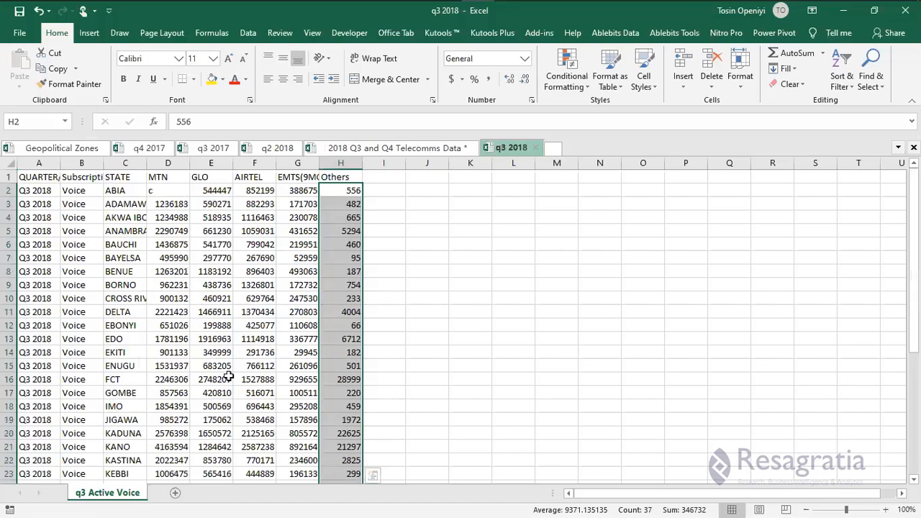
double_click(108, 493)
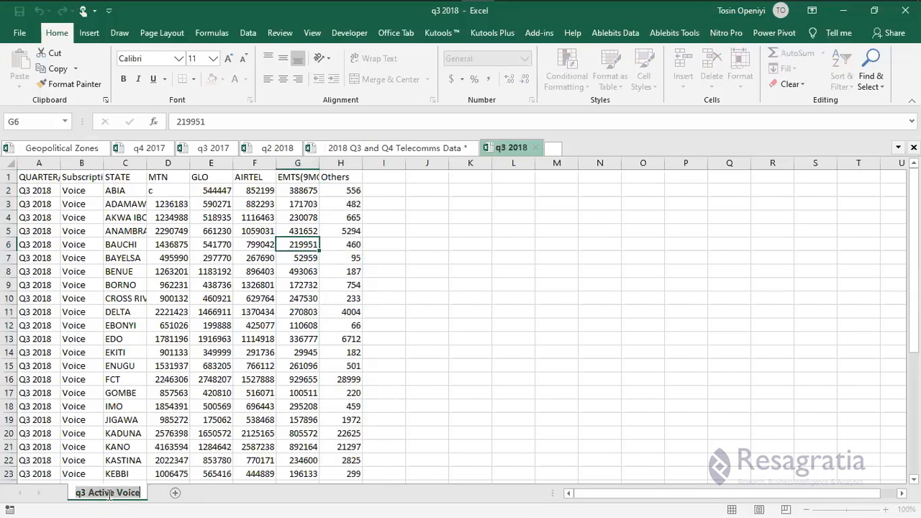
click(172, 495)
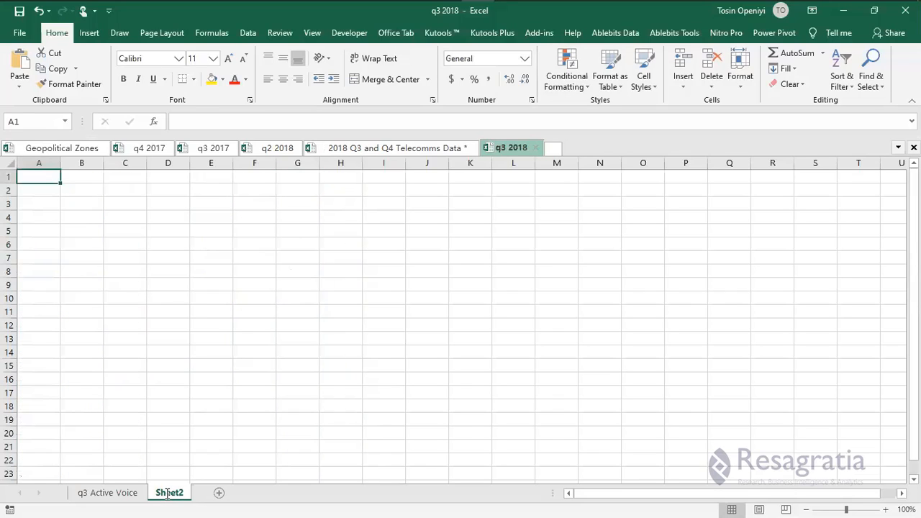
double_click(167, 493)
key(ctrl+v)
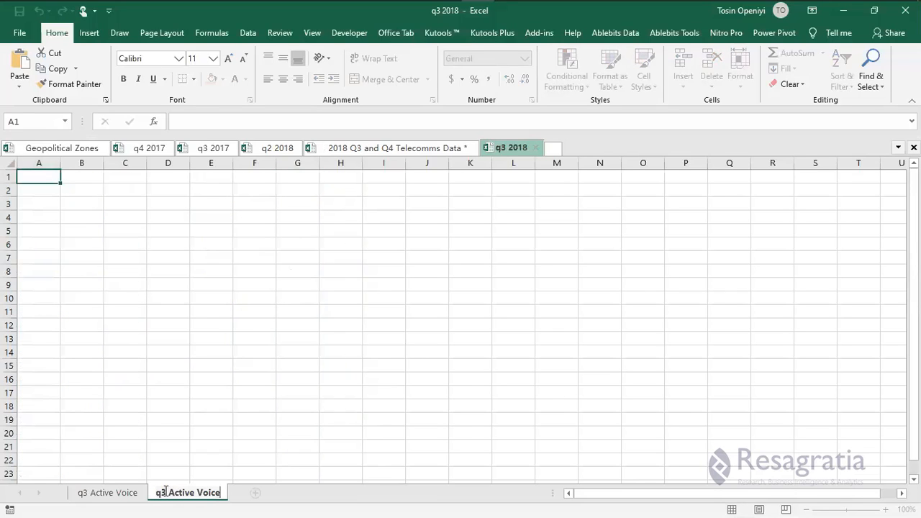
key(Return)
text(201)
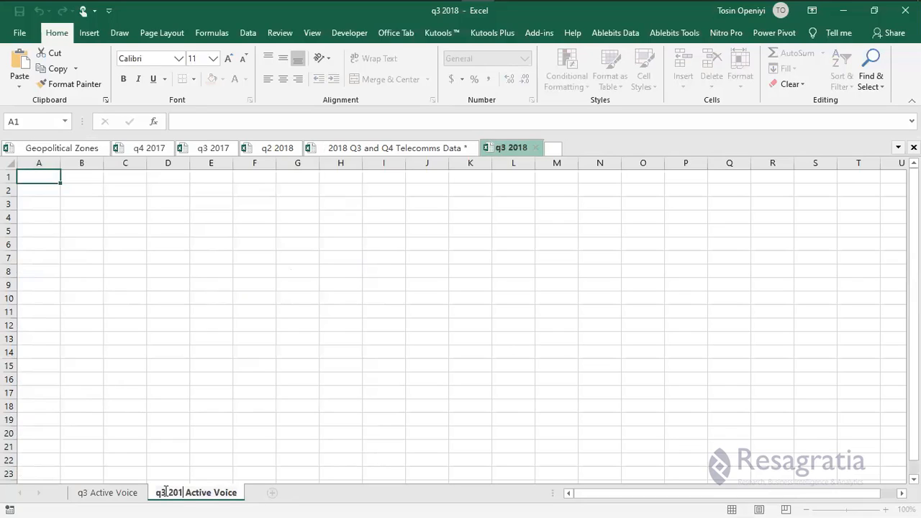
text(8)
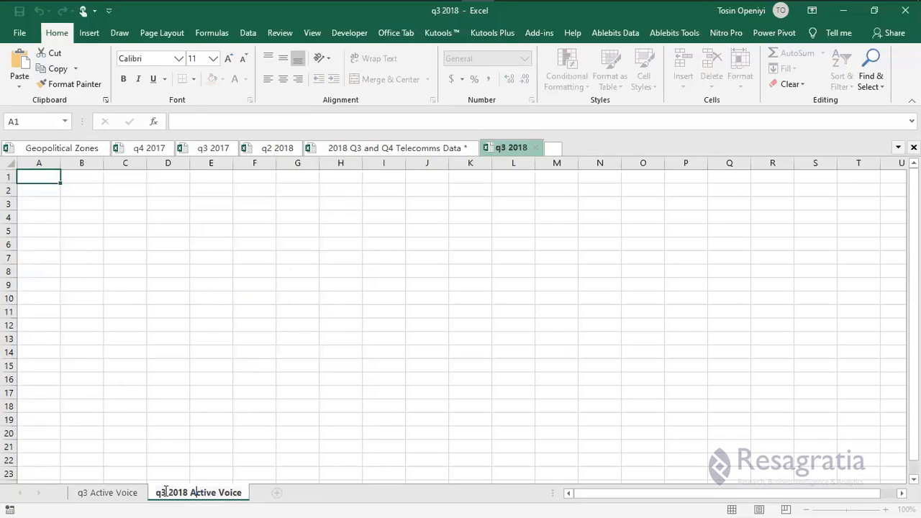
key(Right)
key(Right)
key(Right)
key(Right)
key(Right)
key(Right)
key(Delete)
key(Delete)
key(Delete)
key(Delete)
key(Delete)
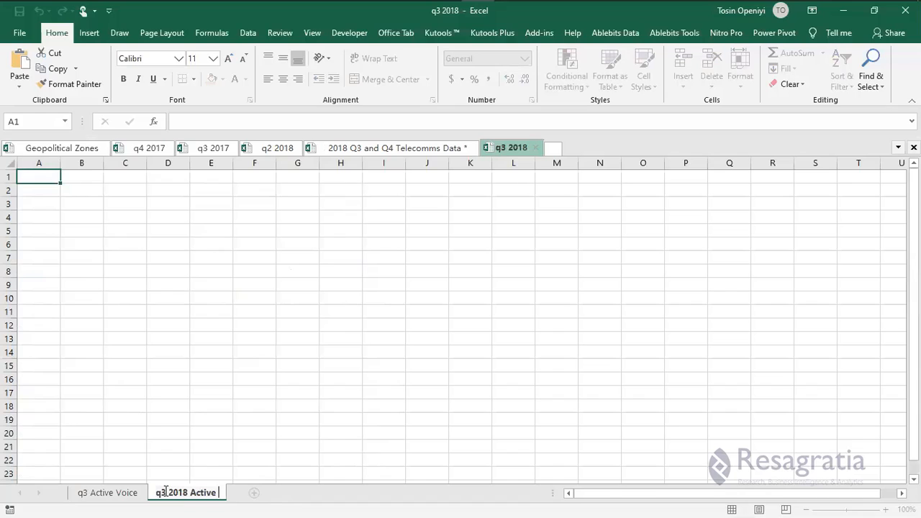
text(Internet)
key(Return)
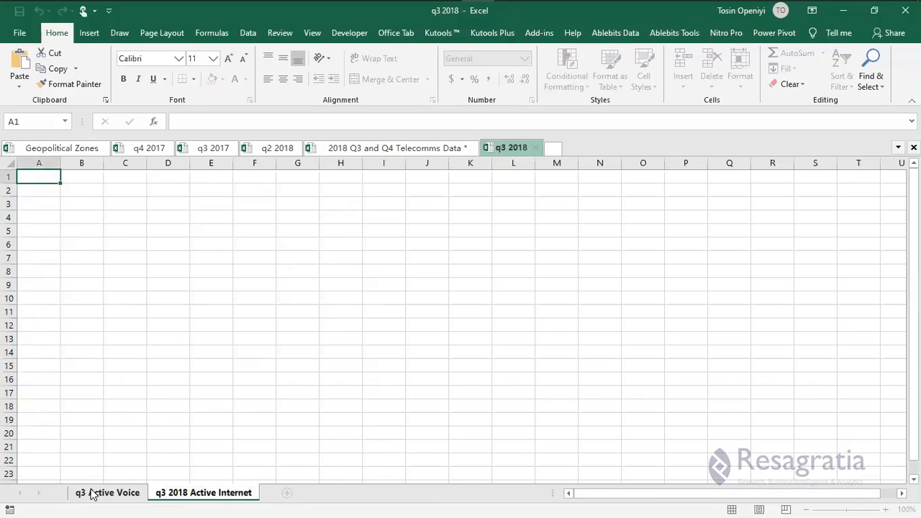
Rename the first data sheet to 'q3 2018 Active Voice'.
click(93, 494)
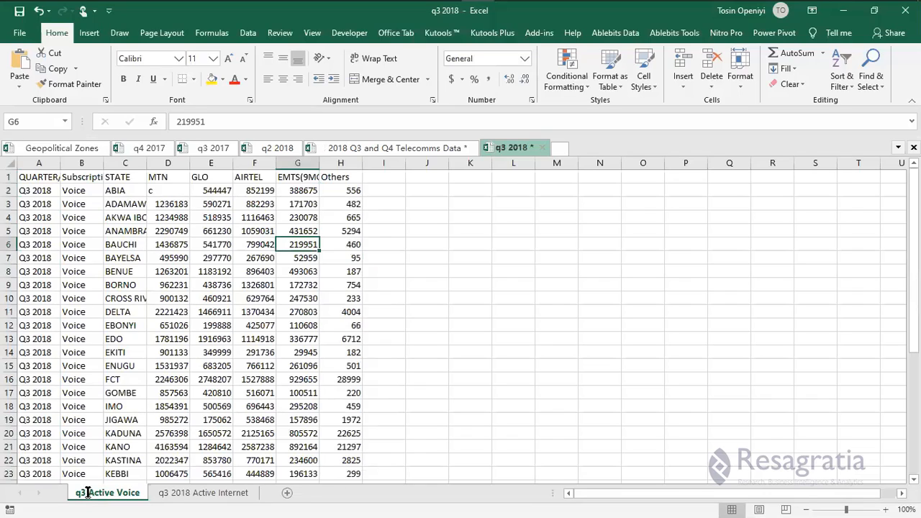
double_click(87, 493)
text(2018)
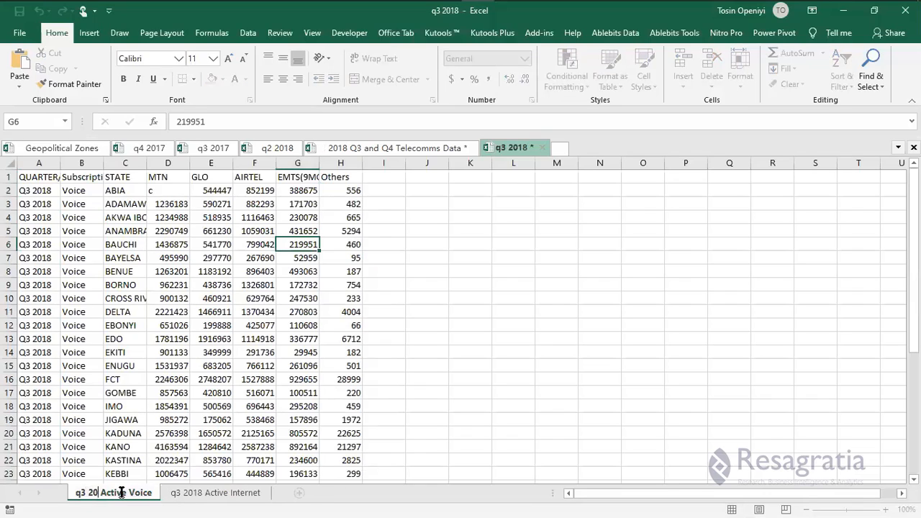
click(168, 447)
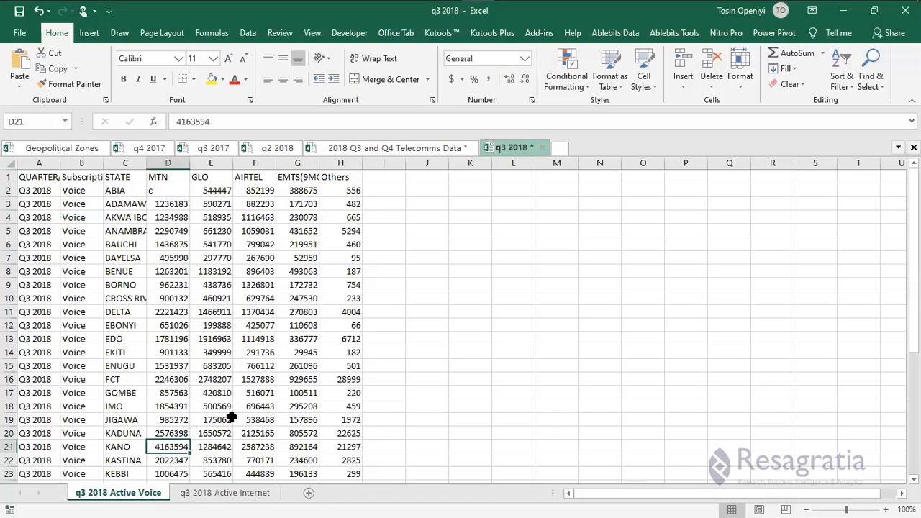
click(255, 379)
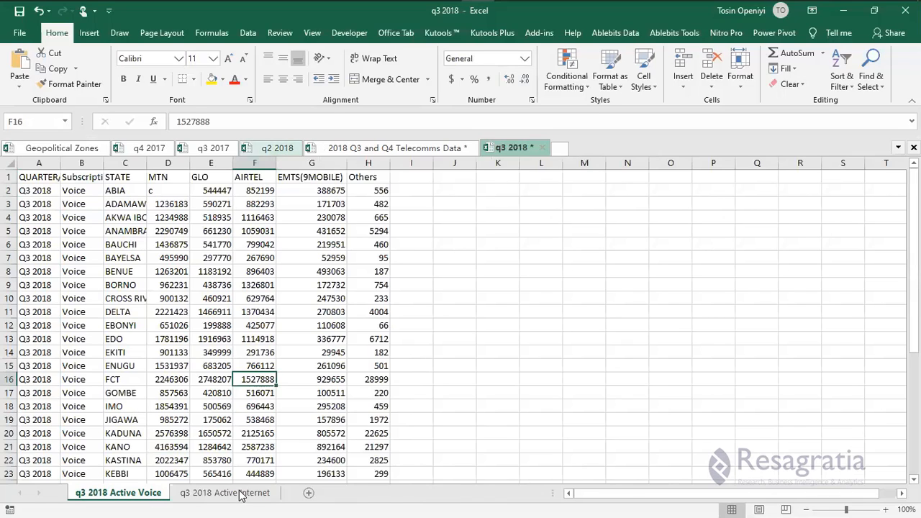
Copy the Q2 2018 internet table A1:H38 into the q3 2018 Active Internet sheet.
click(54, 177)
key(ctrl+shift+Right)
key(ctrl+shift+Down)
key(ctrl+c)
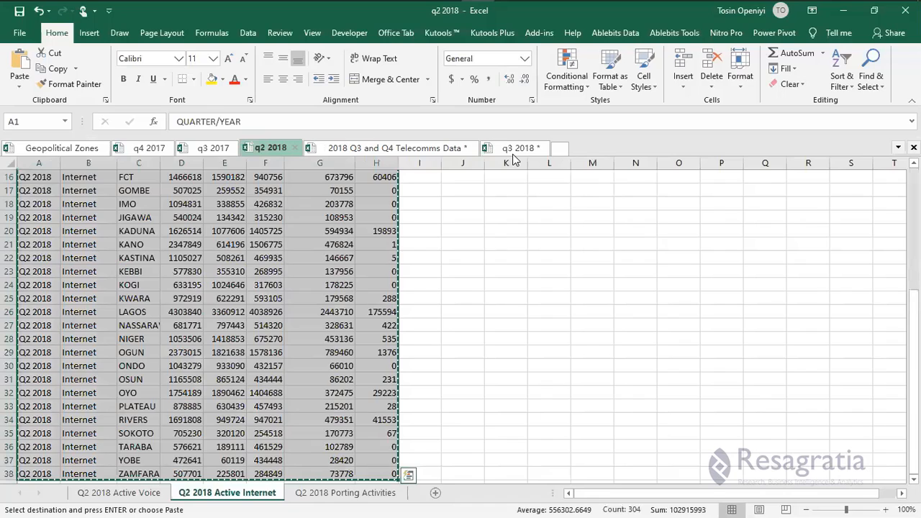
click(513, 151)
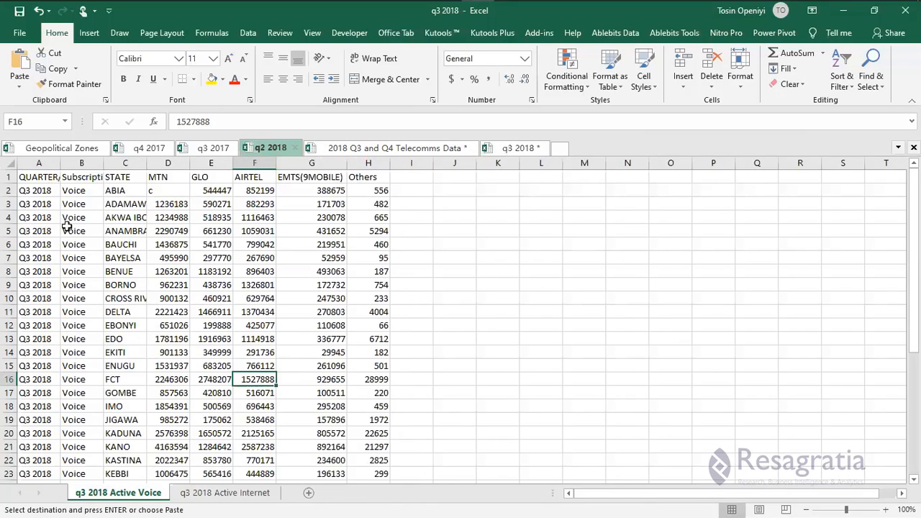
right_click(39, 181)
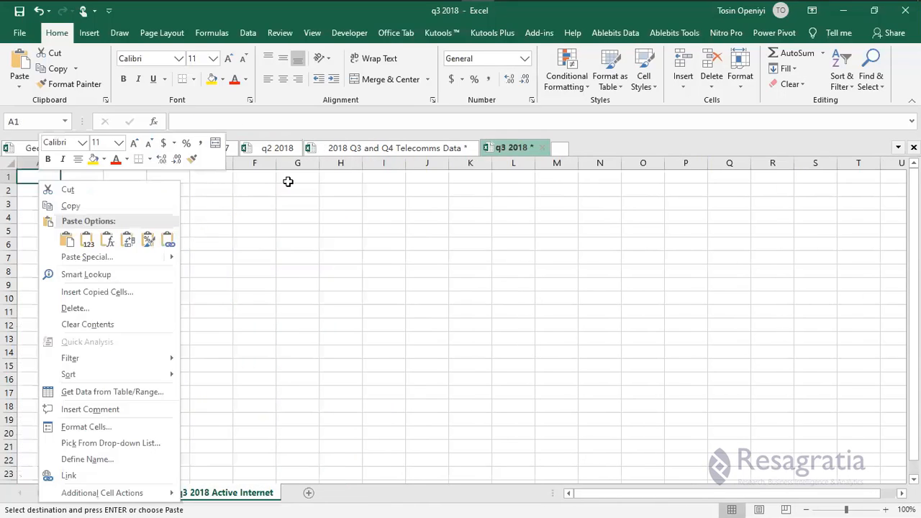
key(ctrl+v)
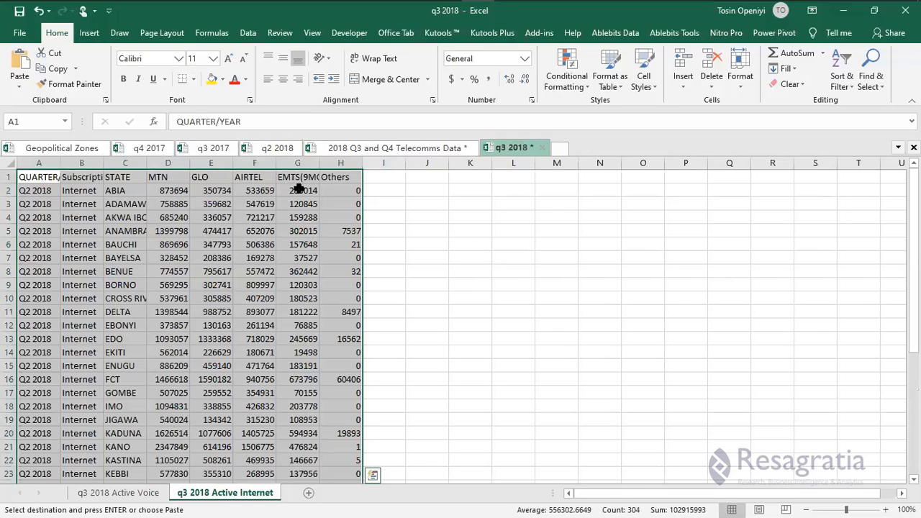
Change the A2 quarter label to Q3 2018 and fill it down the column.
click(32, 190)
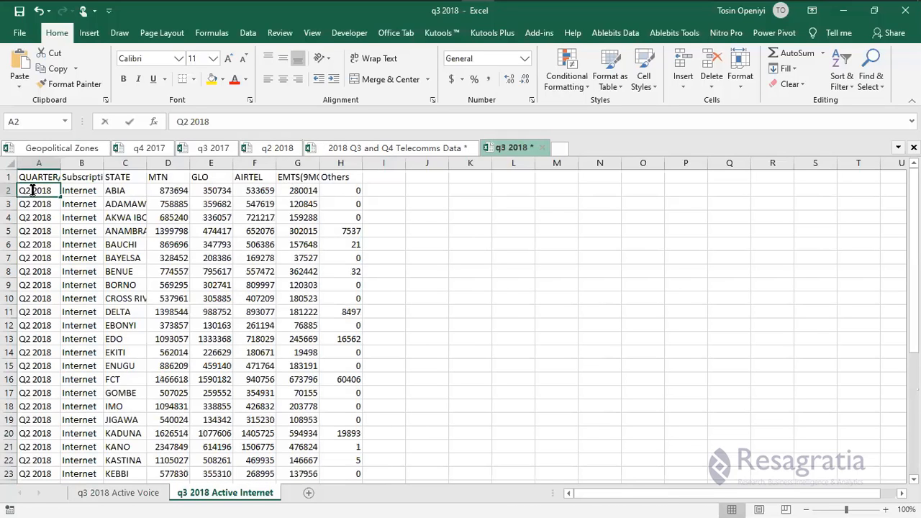
double_click(32, 190)
key(BackSpace)
text(3)
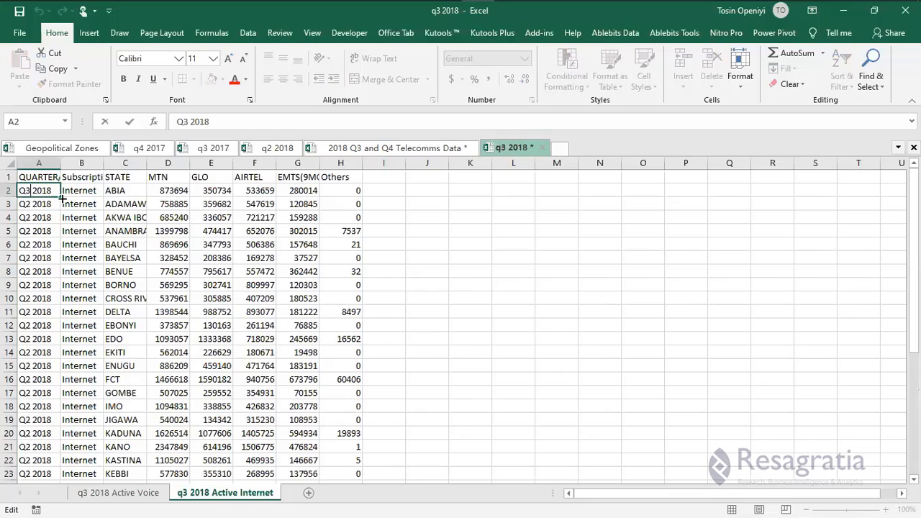
drag(62, 198, 61, 238)
double_click(61, 237)
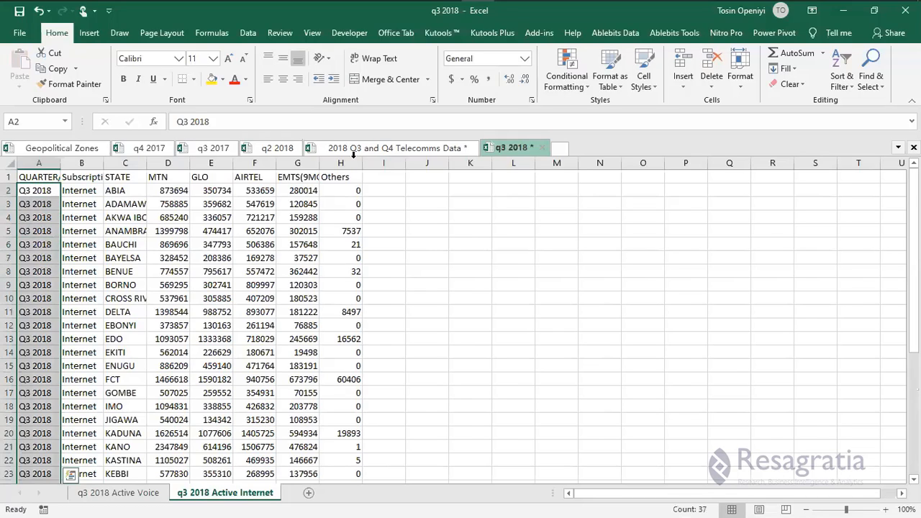
Open the Active Internet Q3 2018 sheet in the Telecomms Data workbook.
click(154, 495)
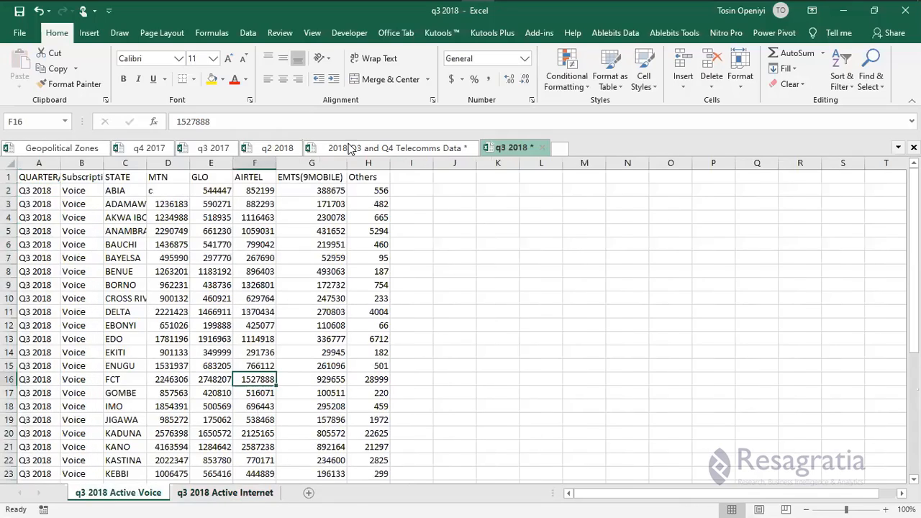
key(ctrl+Page_Down)
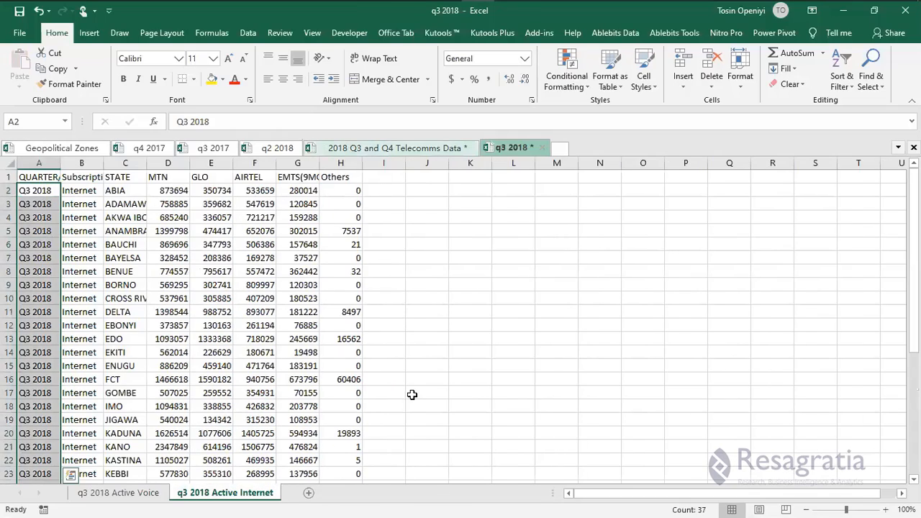
key(ctrl+Tab)
key(ctrl+Page_Down)
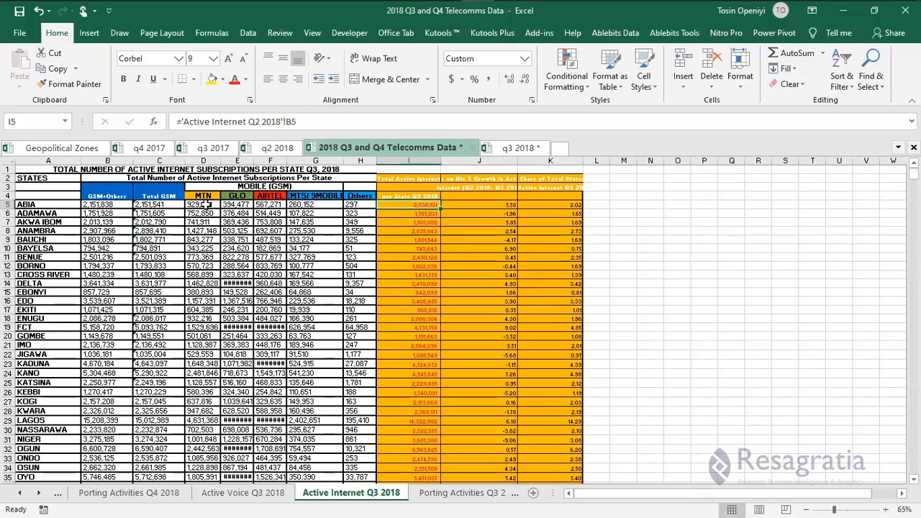
Paste the Q3 MTN-to-EMTS figures for all states as values over the Q2 figures.
click(207, 205)
key(shift+Right)
key(shift+Right)
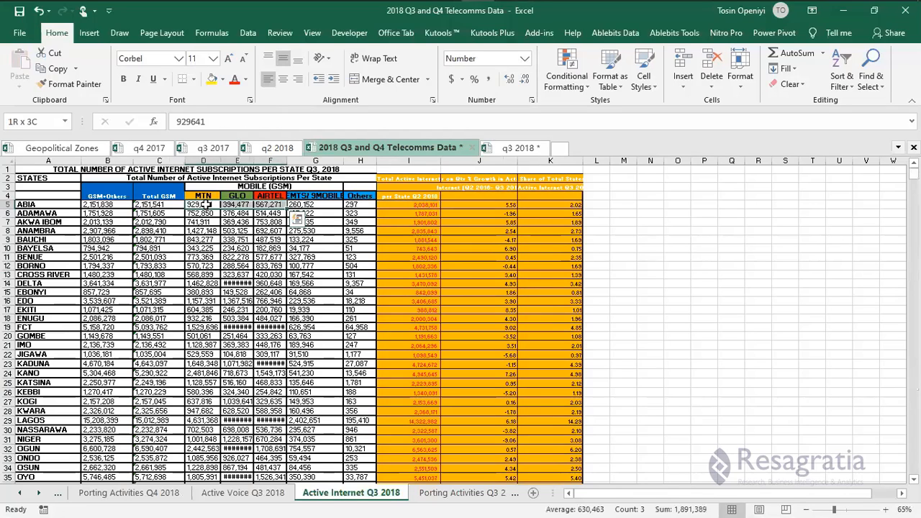
key(shift+Right)
key(ctrl+shift+Down)
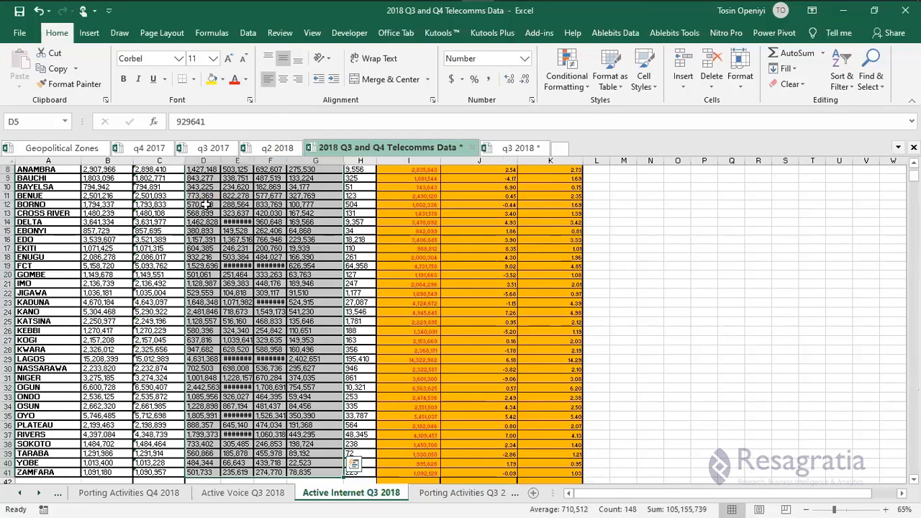
key(ctrl+c)
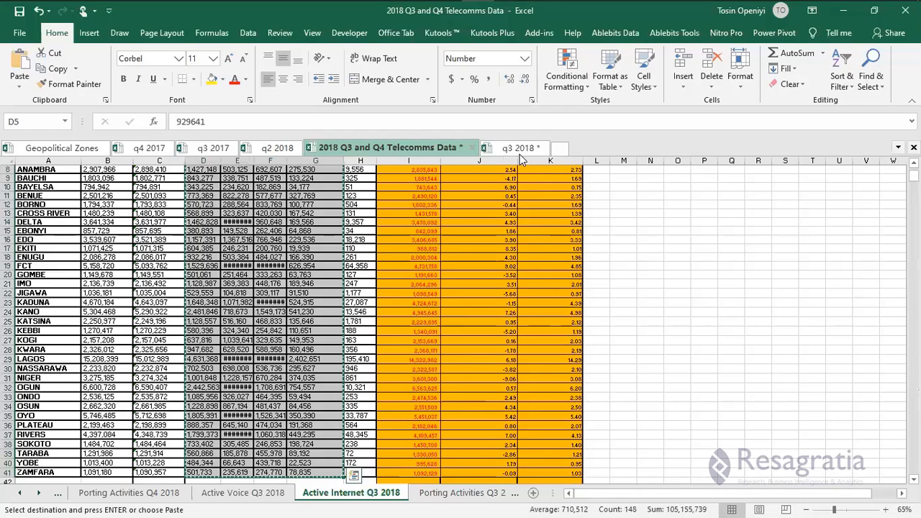
scroll(522, 160, down, 2)
key(ctrl+Tab)
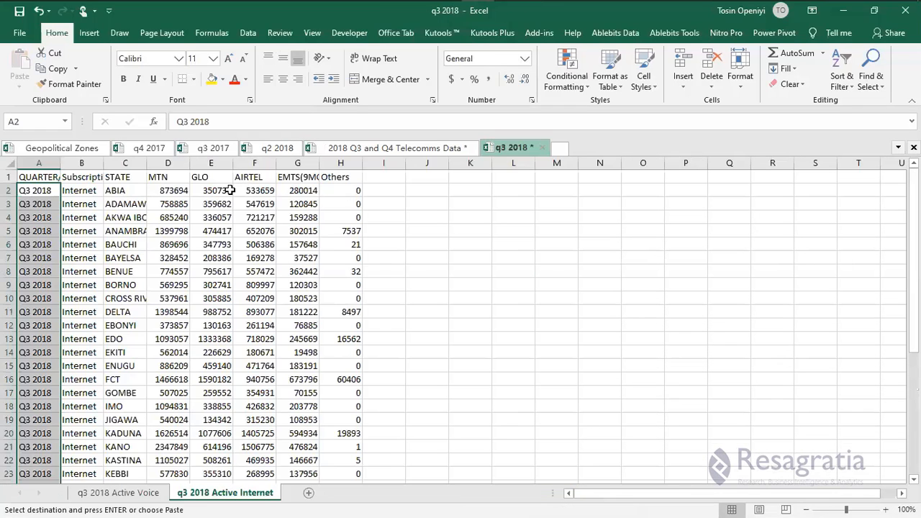
right_click(181, 189)
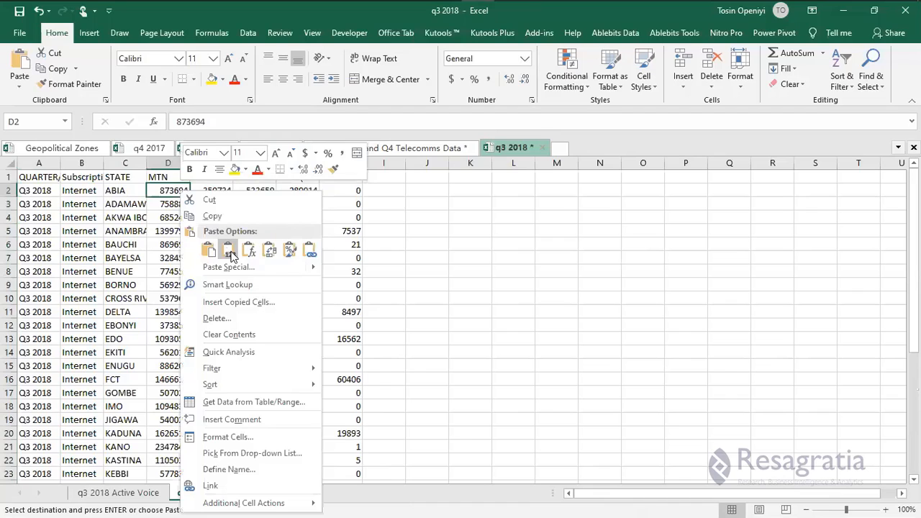
click(229, 251)
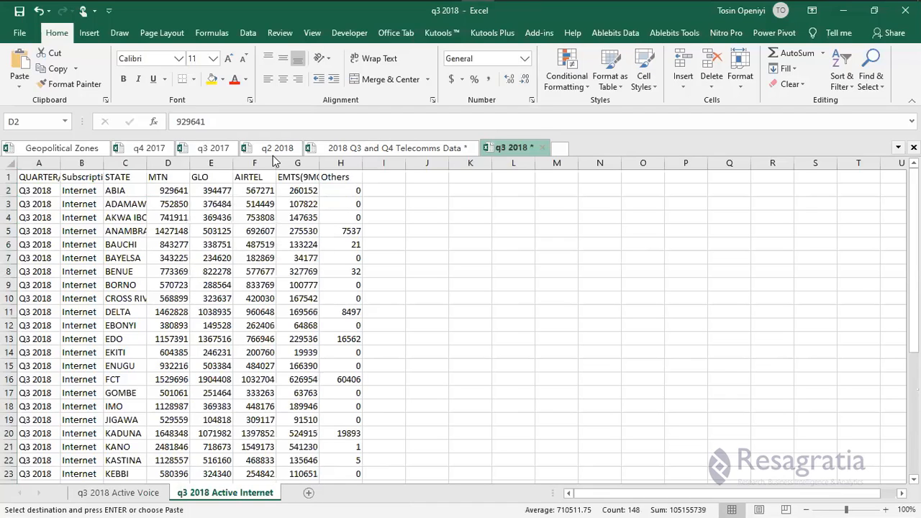
Paste the Q3 Others column as values into H2 and save the q3 2018 workbook.
click(355, 188)
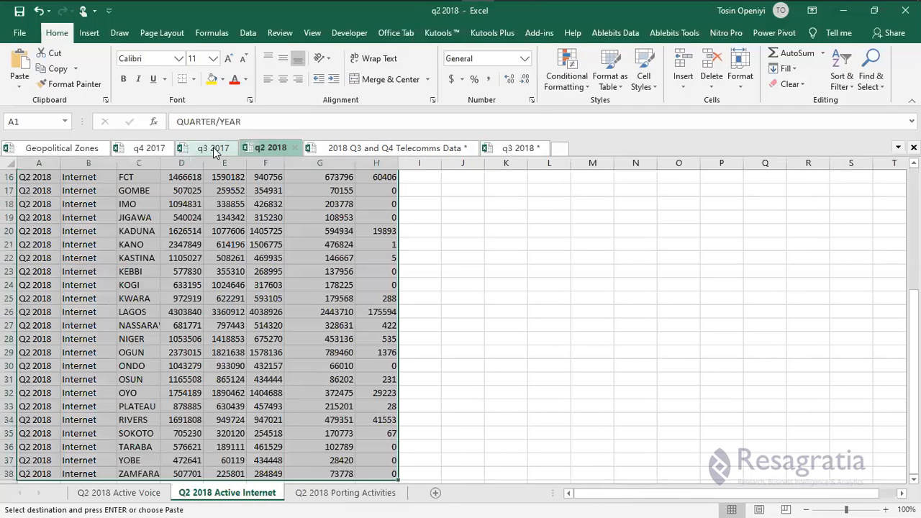
click(213, 149)
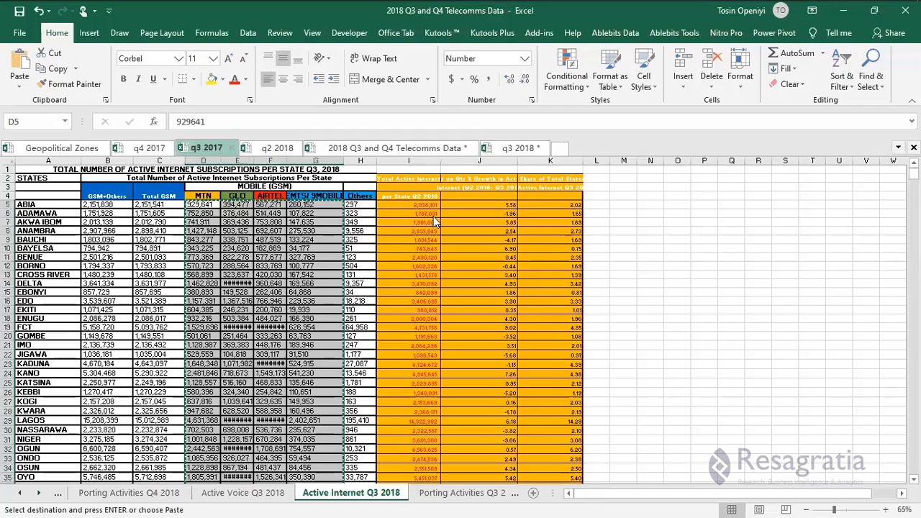
click(362, 205)
key(ctrl+shift+Down)
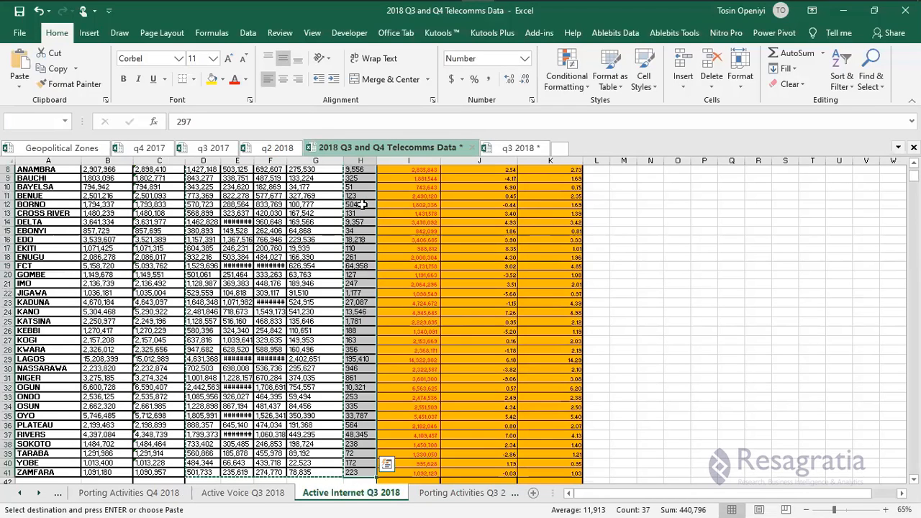
click(512, 150)
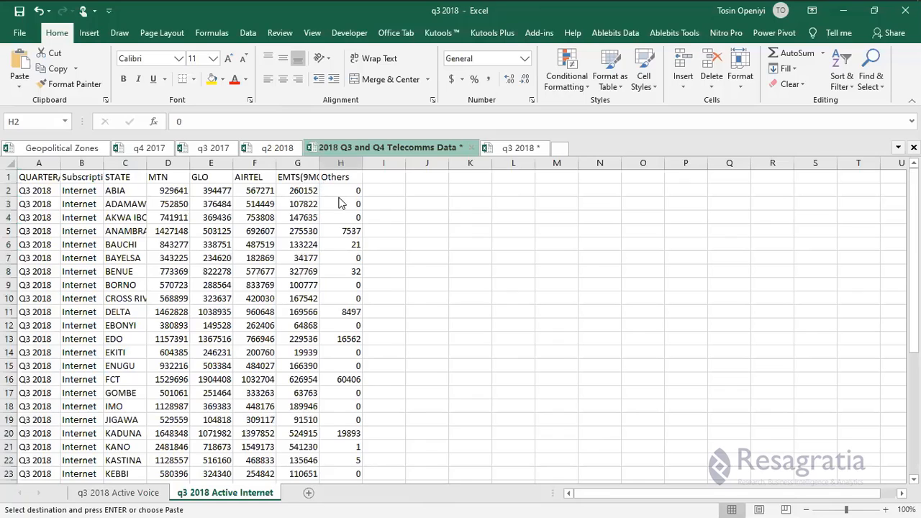
right_click(323, 189)
click(372, 249)
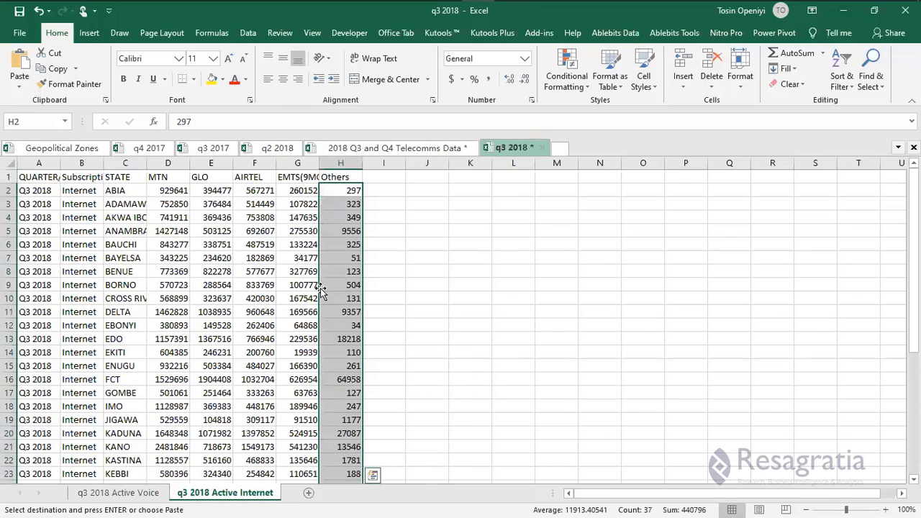
scroll(323, 288, down, 9)
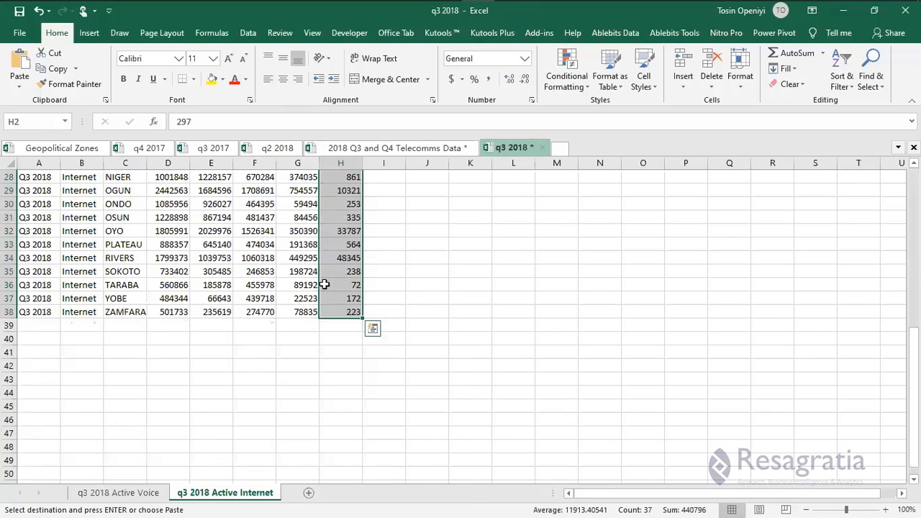
scroll(324, 285, up, 6)
key(ctrl+s)
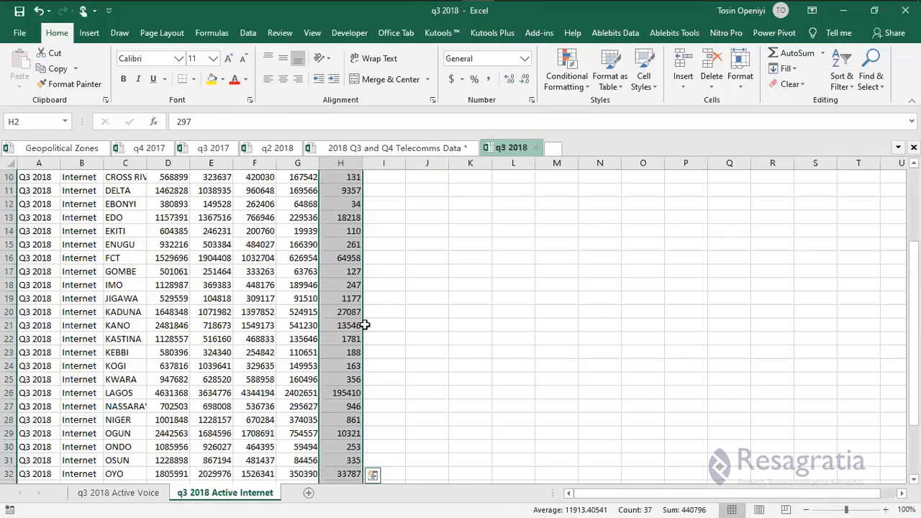
key(ctrl+Tab)
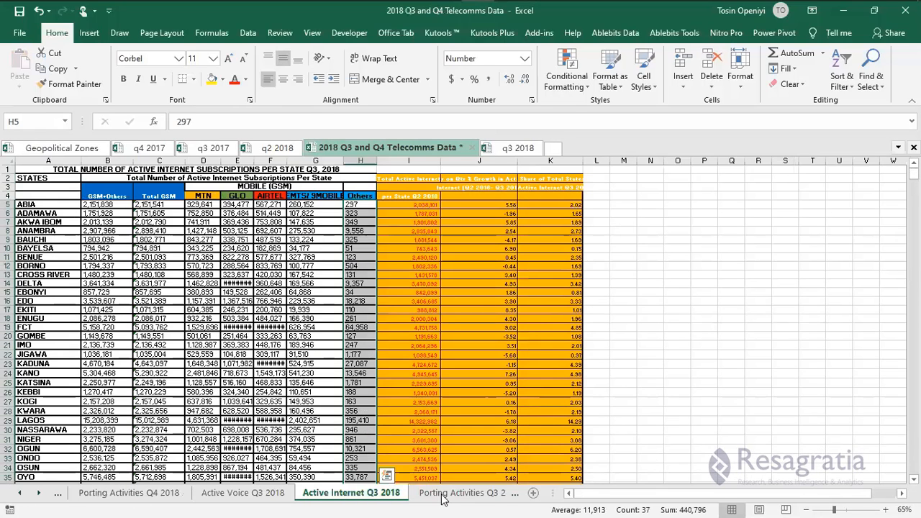
Copy the Q2 2018 porting table into a new Sheet3 in the q3 2018 workbook.
click(442, 496)
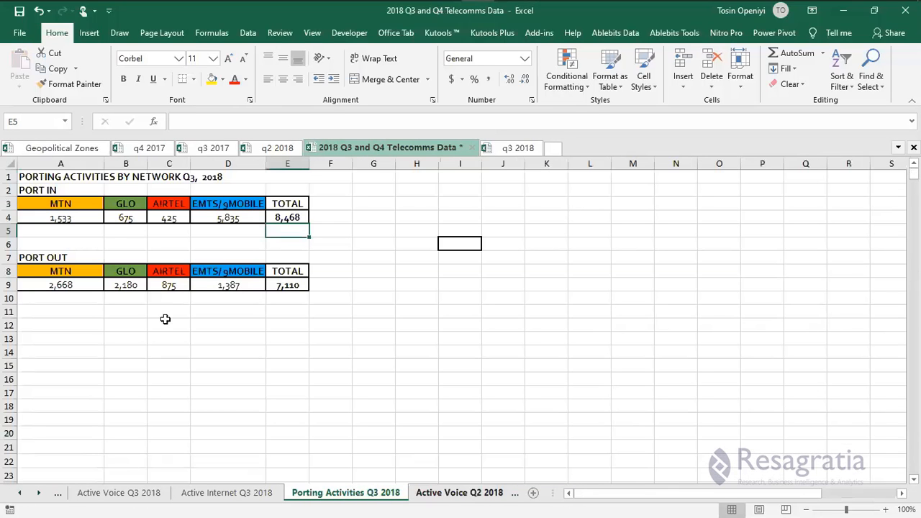
click(63, 218)
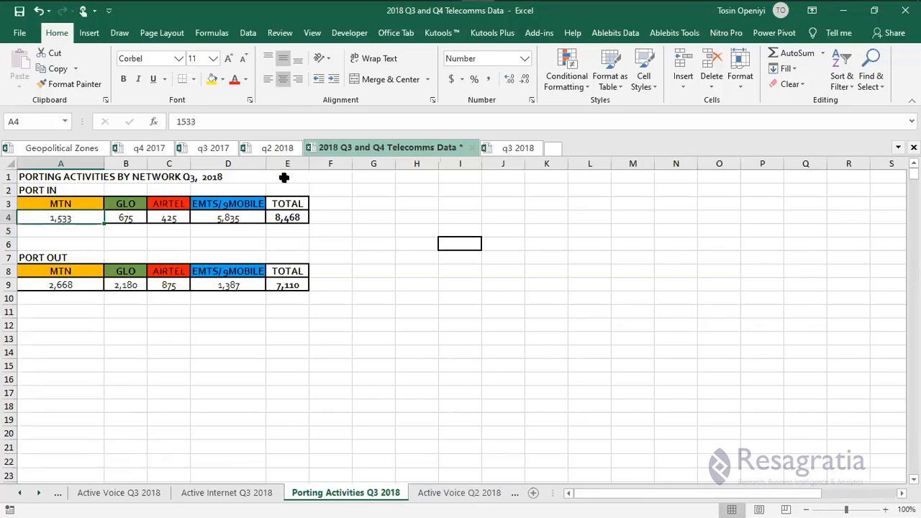
key(ctrl+c)
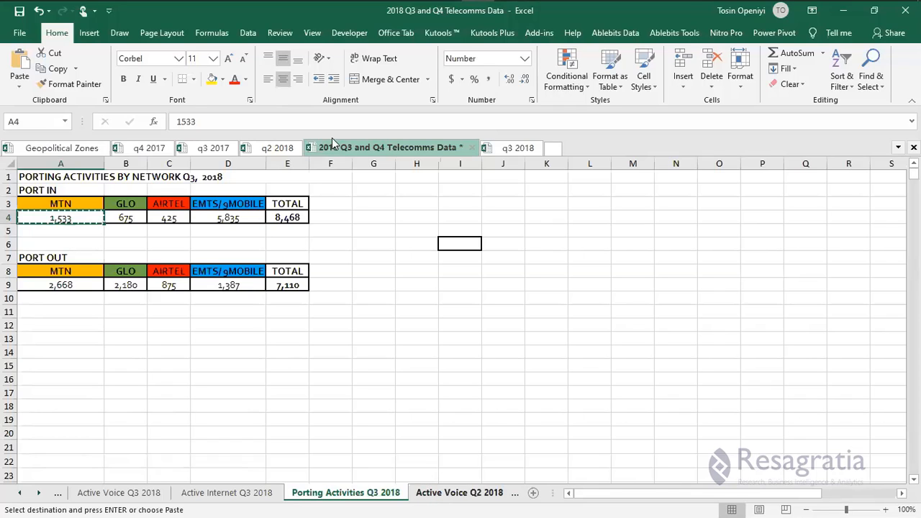
click(314, 496)
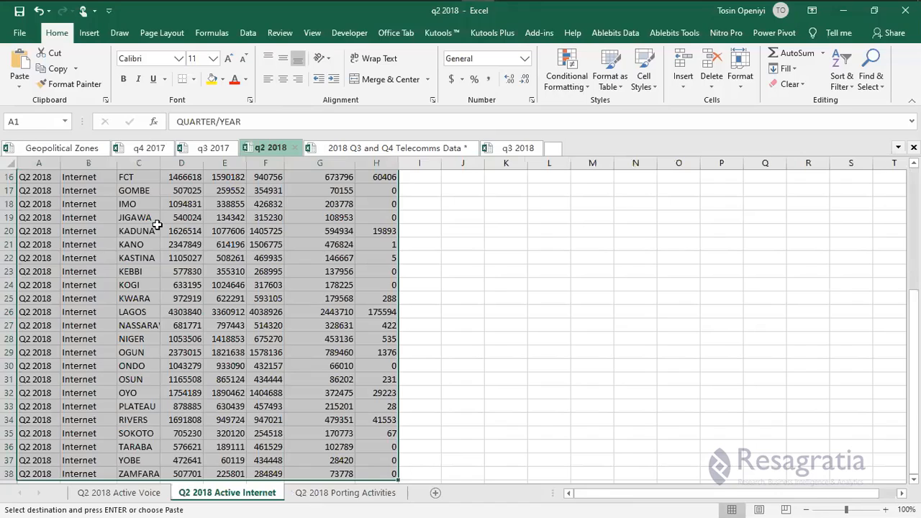
click(44, 175)
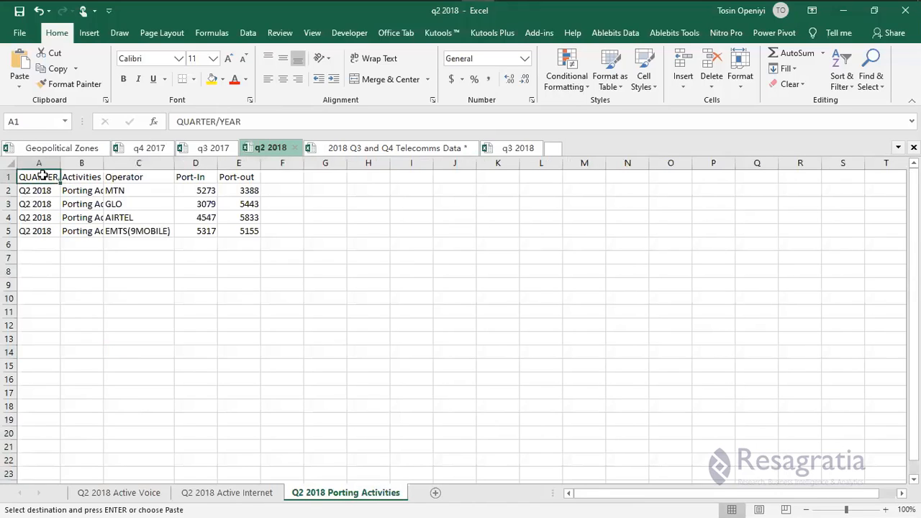
key(ctrl+a)
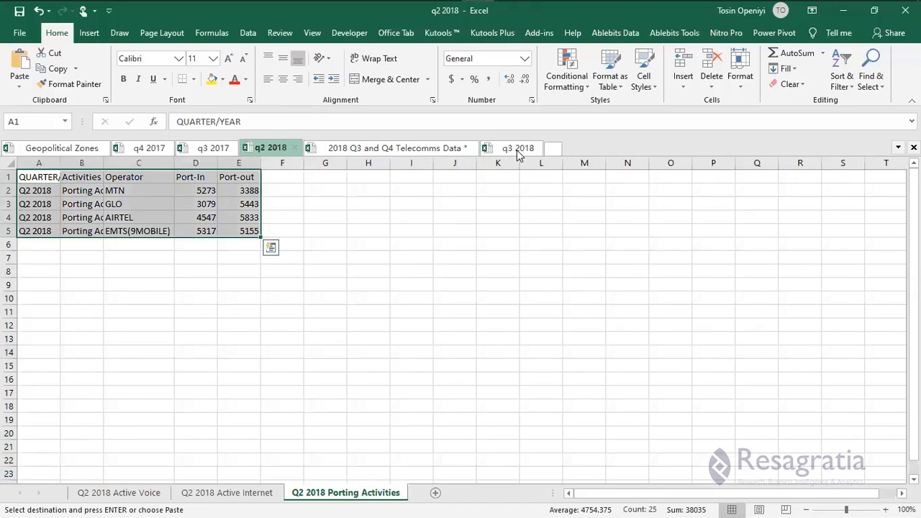
key(ctrl+c)
key(alt+Tab)
click(312, 494)
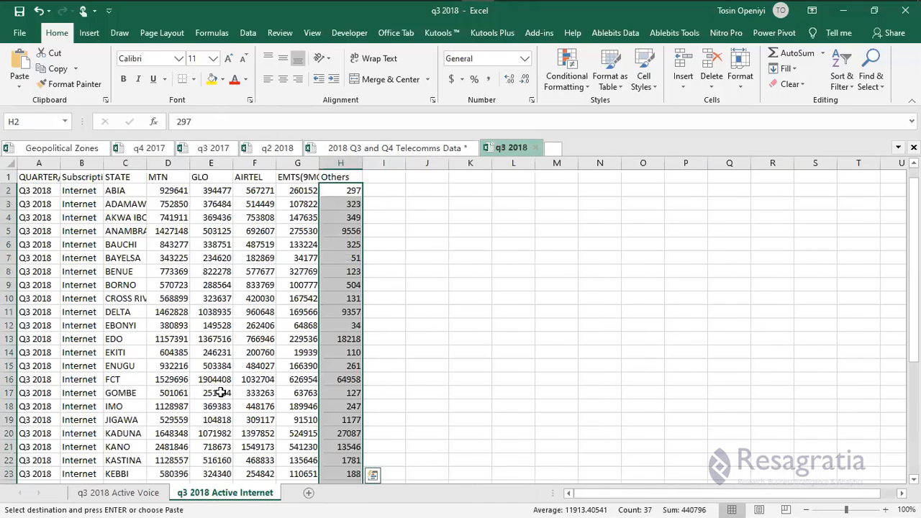
right_click(39, 181)
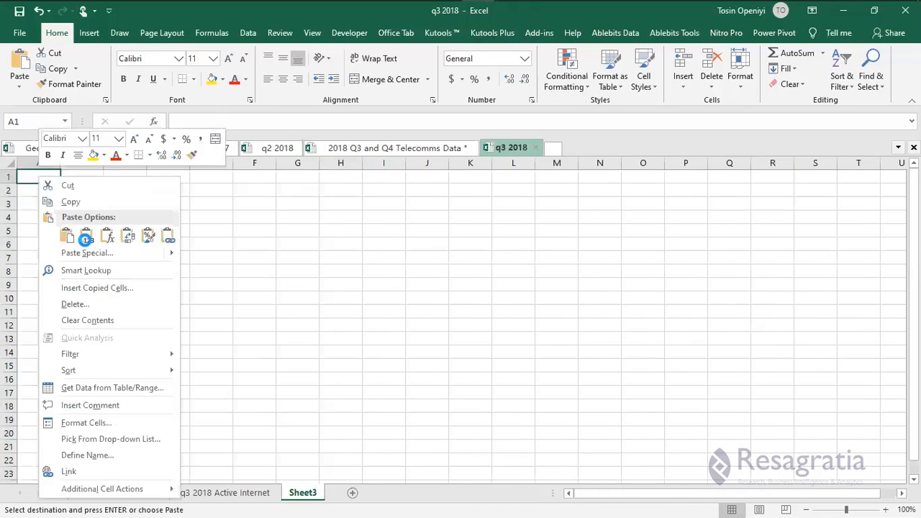
click(84, 238)
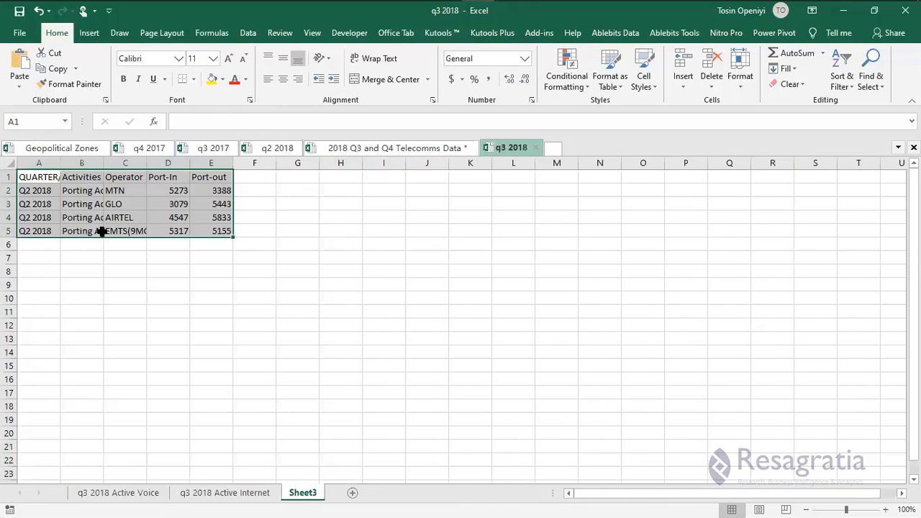
Relabel A2 as Q3 2018, fill it down to A5, and autofit columns B and C.
double_click(31, 192)
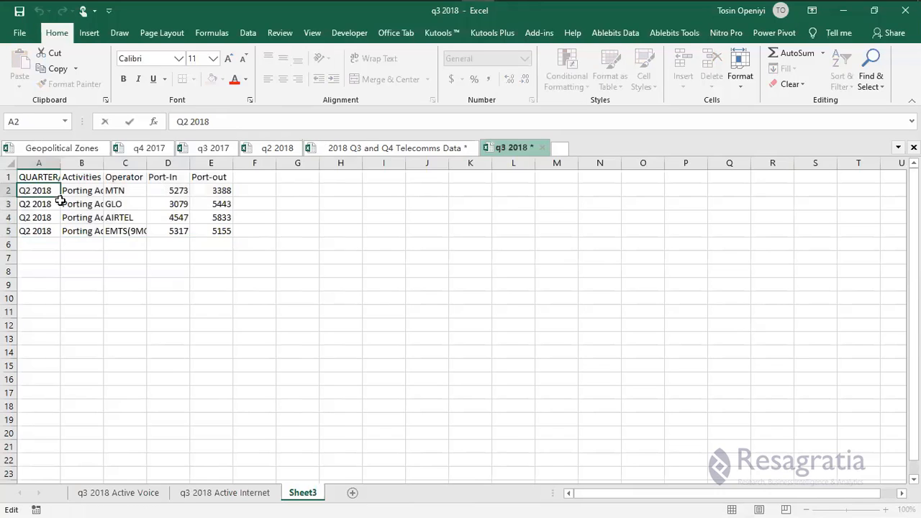
key(BackSpace)
text(3)
key(ctrl+Return)
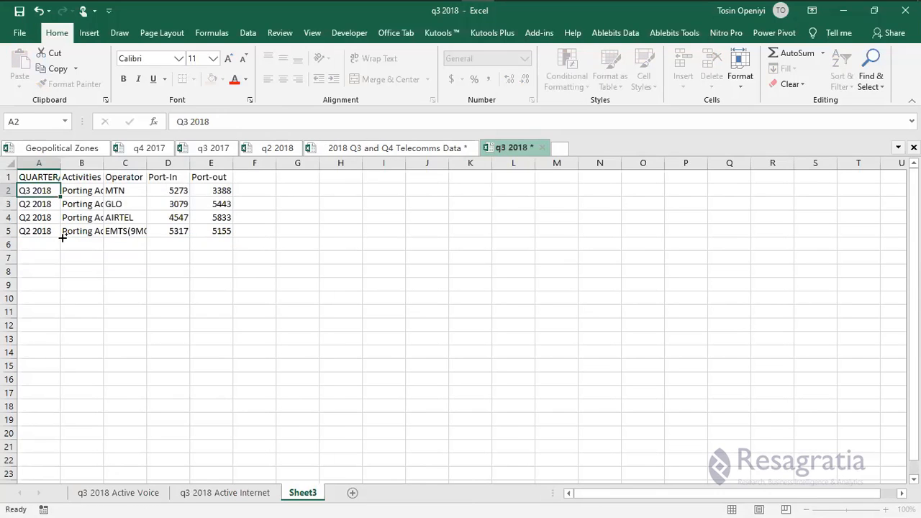
drag(63, 238, 64, 239)
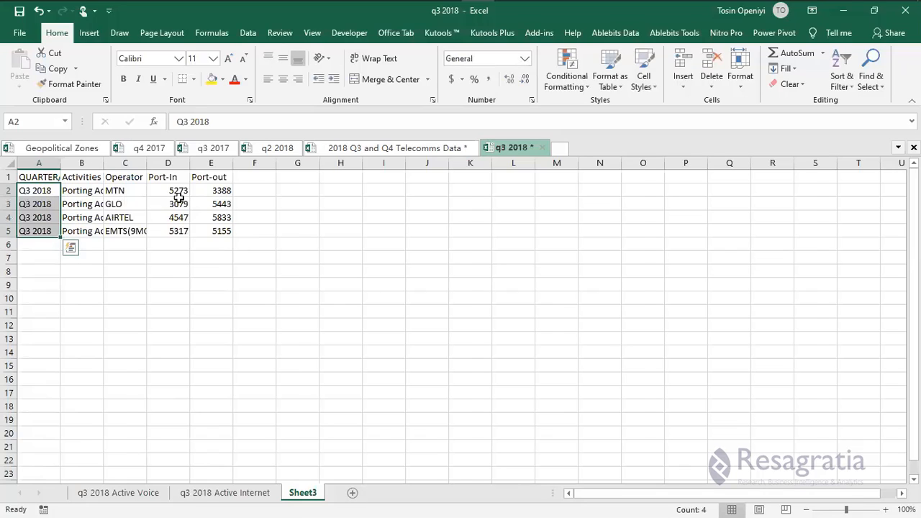
double_click(104, 163)
double_click(181, 163)
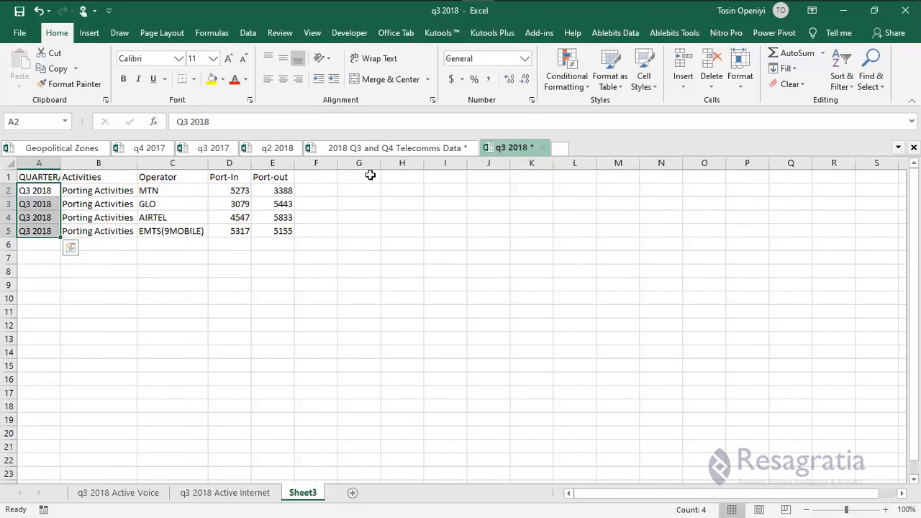
key(Right)
key(Right)
key(Right)
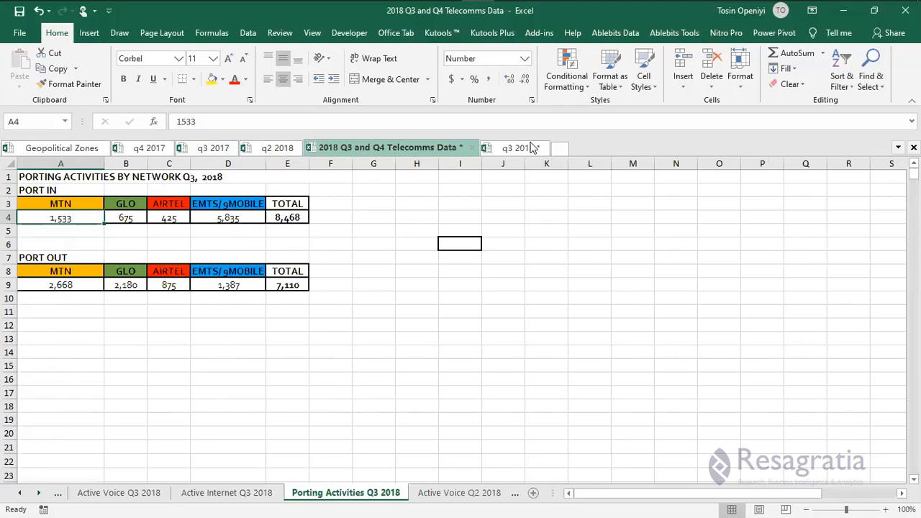
Paste MTN's Q3 Port-In 1533 and Port-out 2668 as values into D2 and E2.
key(ctrl+c)
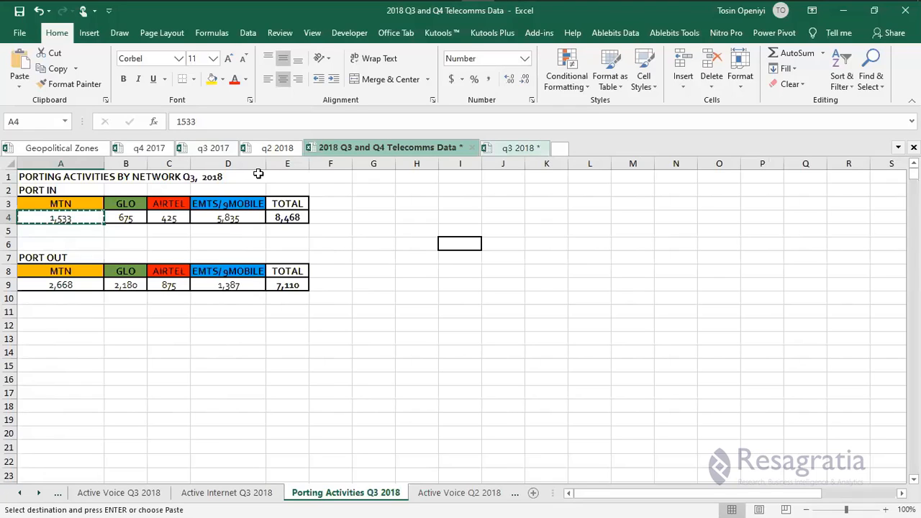
key(ctrl+Tab)
click(275, 249)
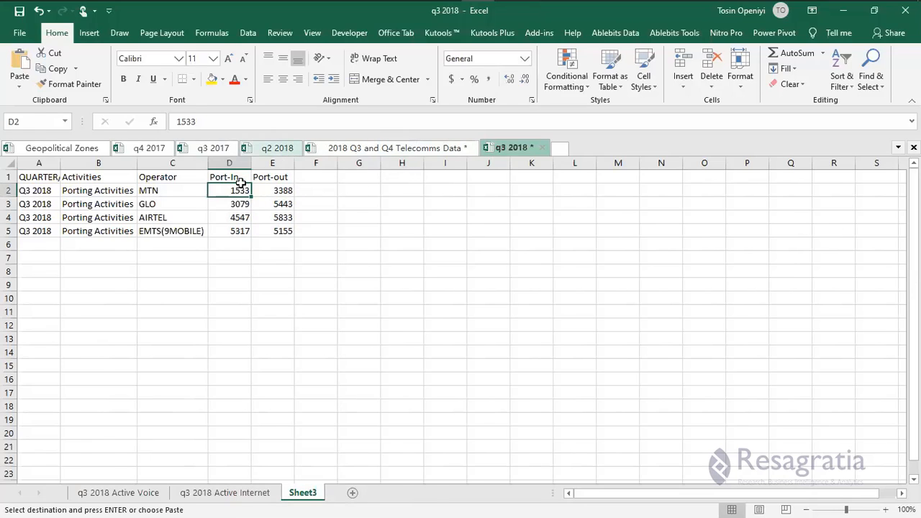
click(273, 148)
click(364, 148)
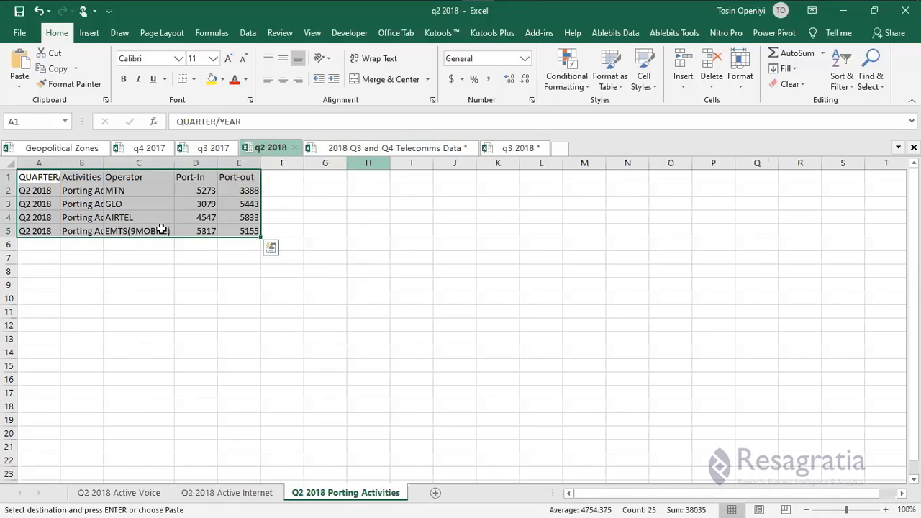
click(69, 284)
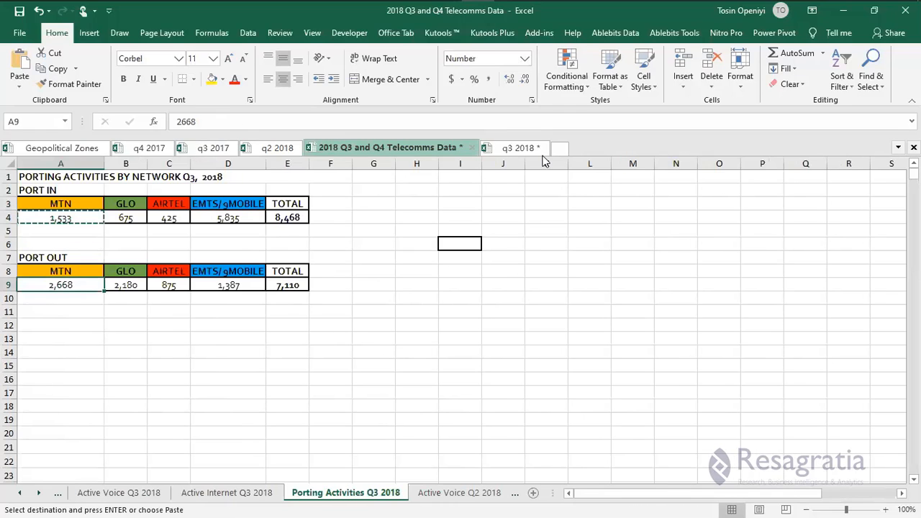
click(508, 149)
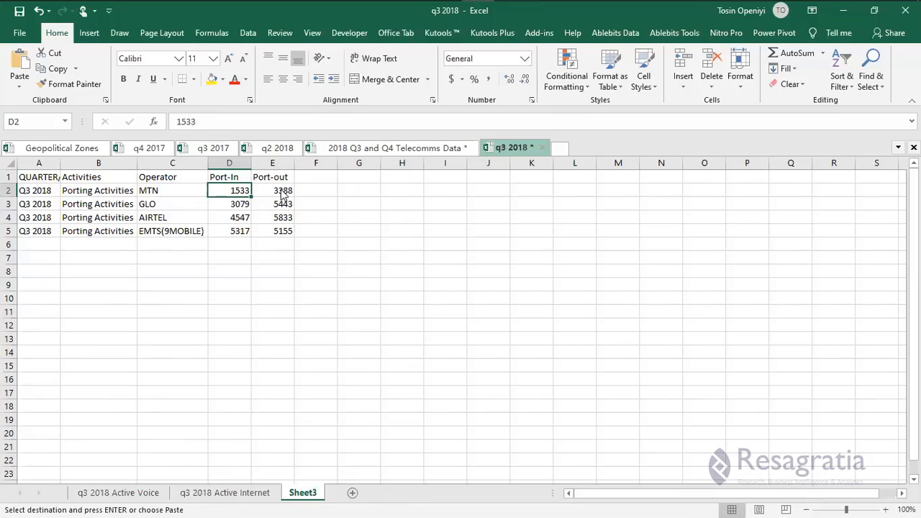
right_click(282, 191)
click(323, 249)
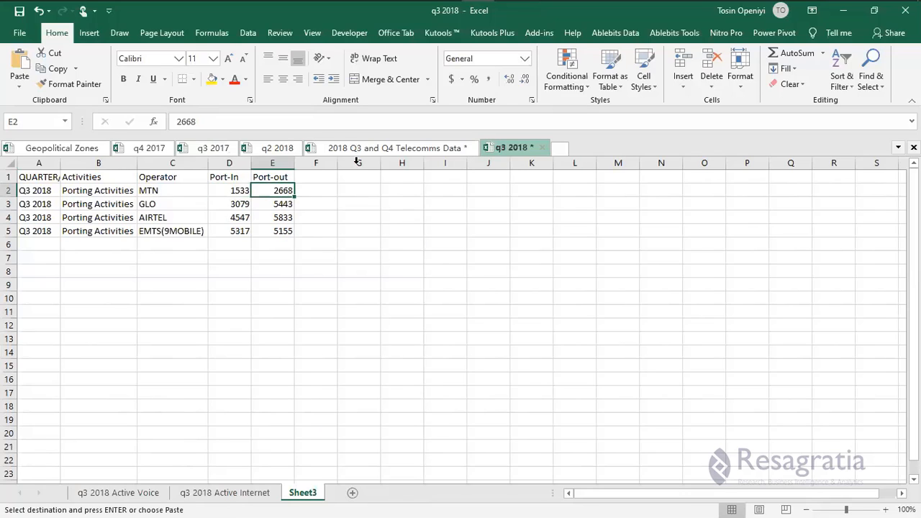
Paste GLO's Q3 Port-In 675 into D3 and copy its port-out figure 2180.
click(277, 148)
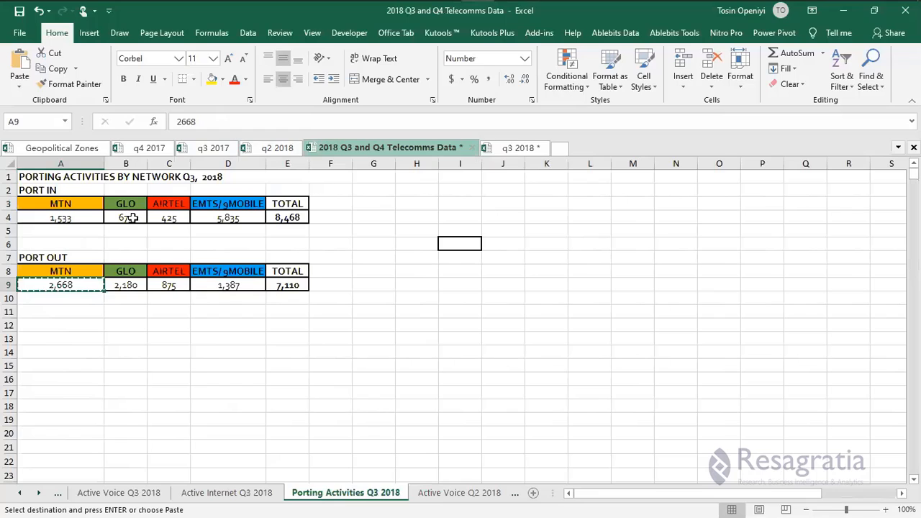
click(129, 217)
key(ctrl+c)
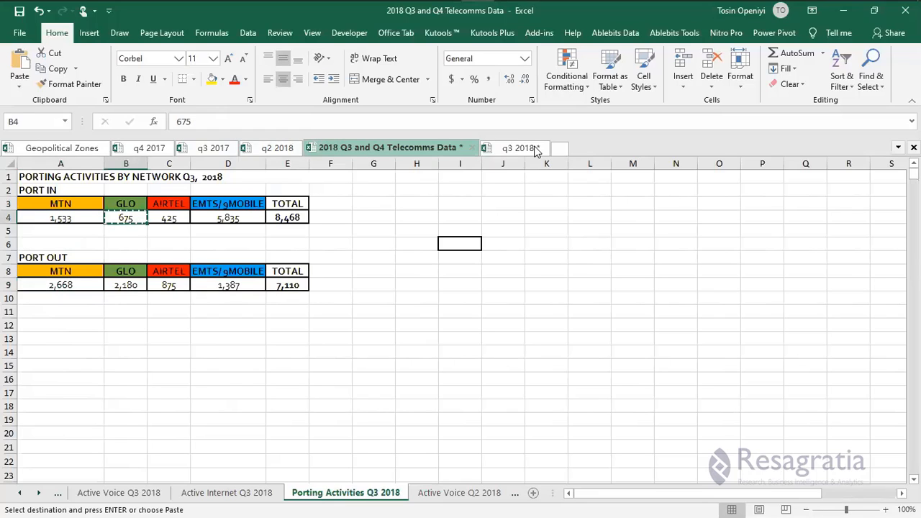
click(536, 148)
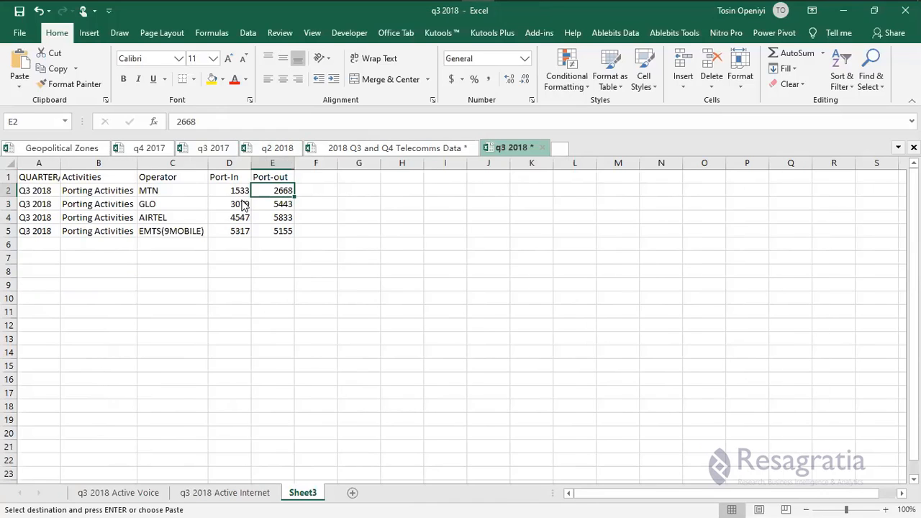
right_click(243, 203)
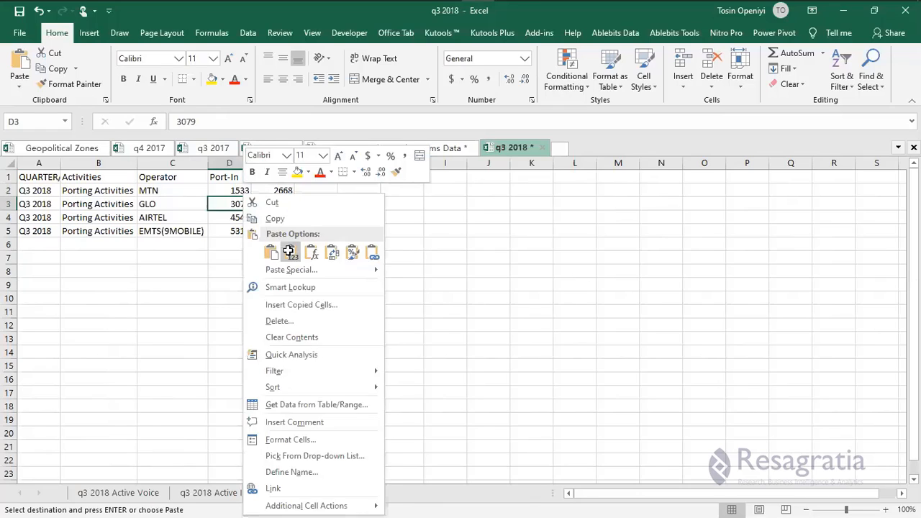
click(288, 250)
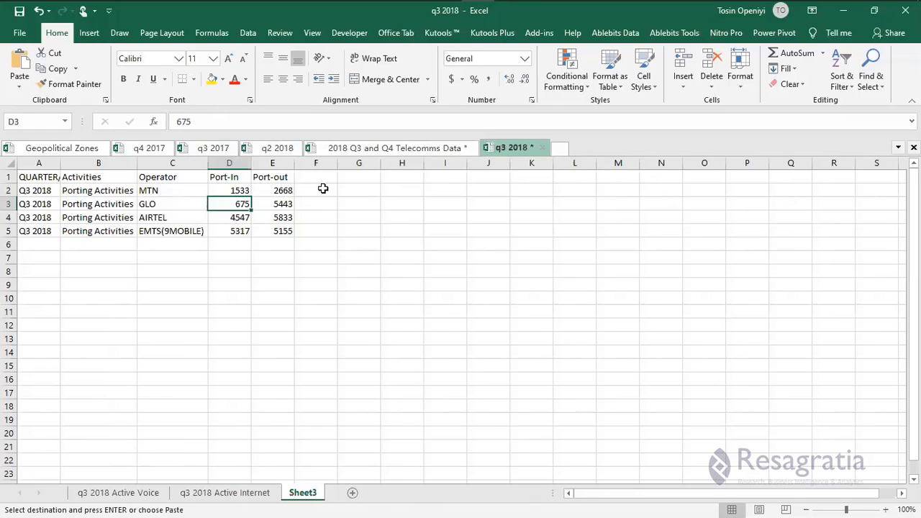
click(341, 152)
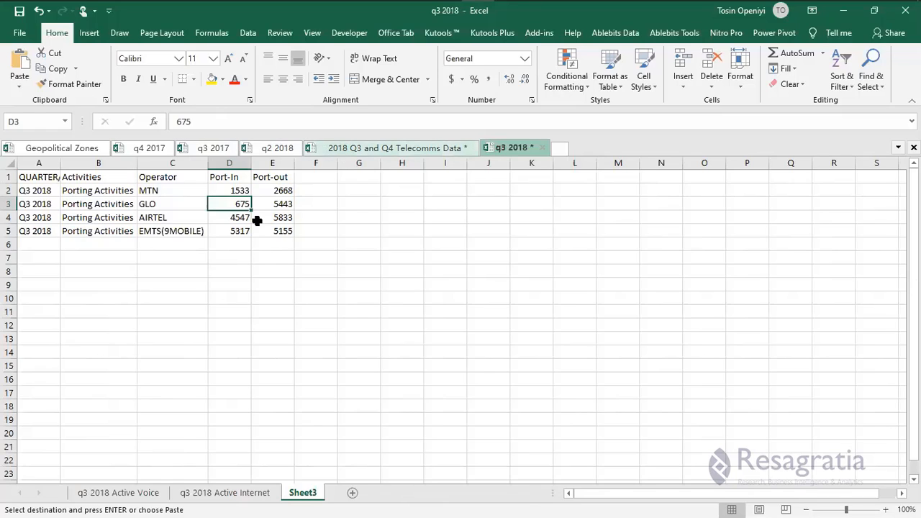
click(126, 288)
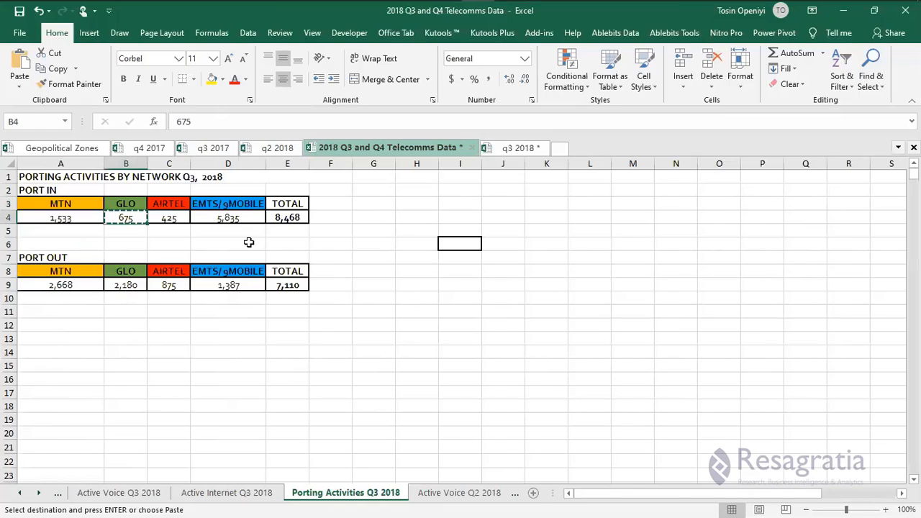
key(ctrl+c)
Paste values 2180 for GLO port-out and 425 for AIRTEL port-in (D4) in Sheet3.
click(542, 149)
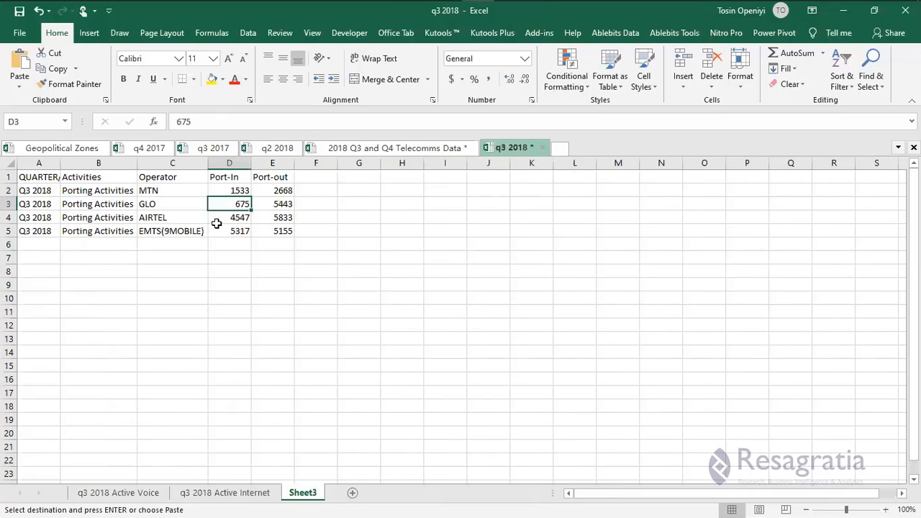
right_click(273, 204)
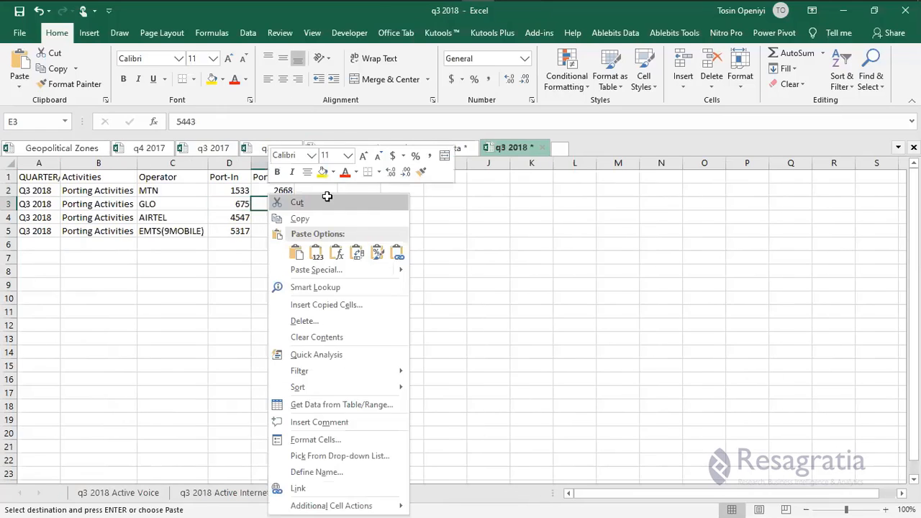
click(316, 250)
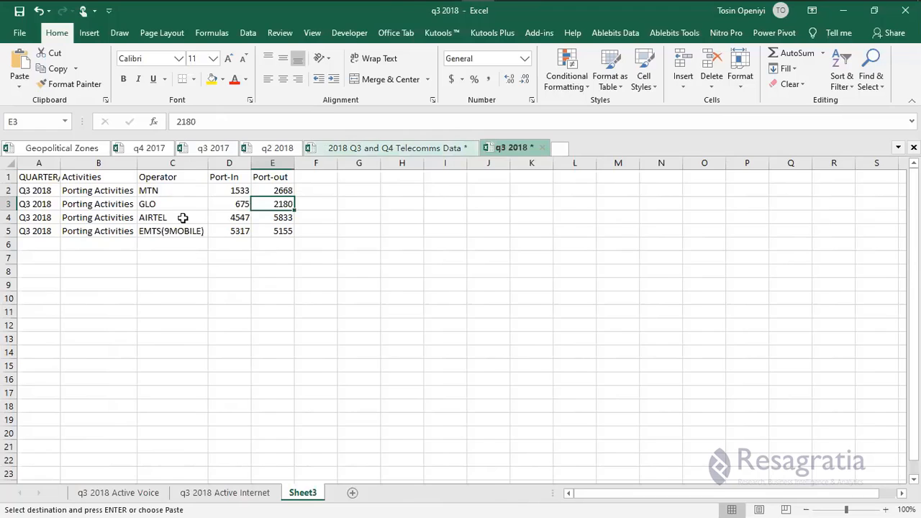
click(450, 148)
click(520, 149)
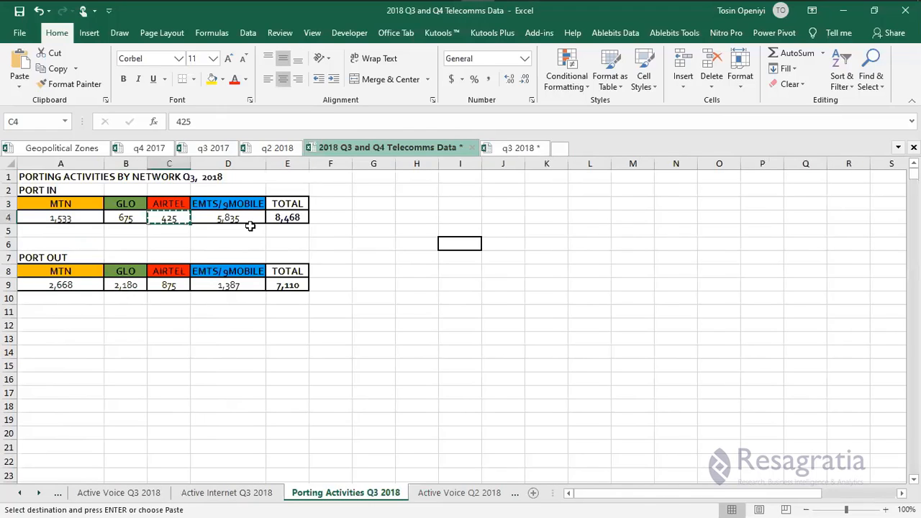
click(229, 218)
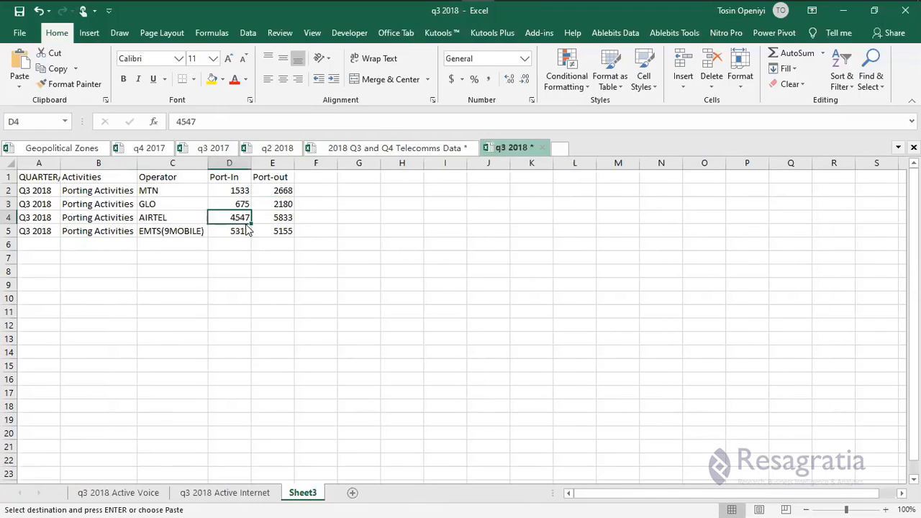
right_click(233, 218)
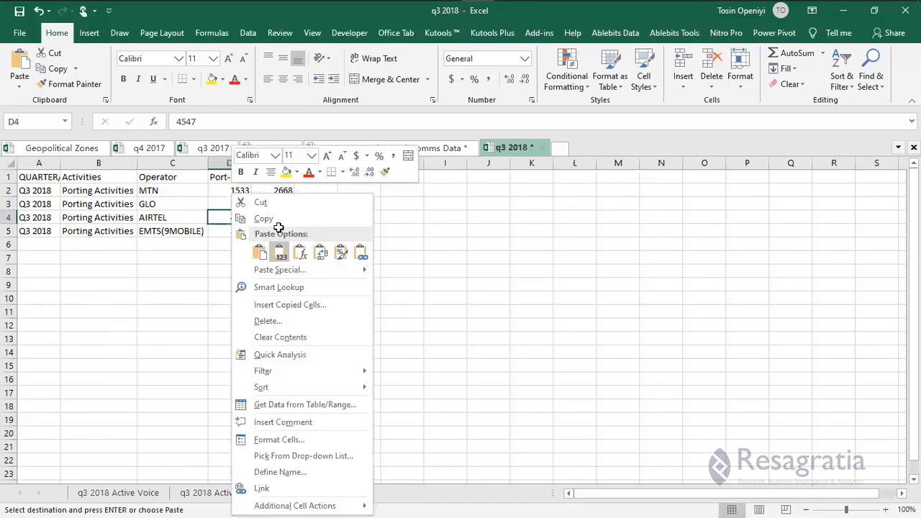
click(280, 251)
Copy AIRTEL's port-out figure 875 from Telecomms Data into cell E4.
key(ctrl+Tab)
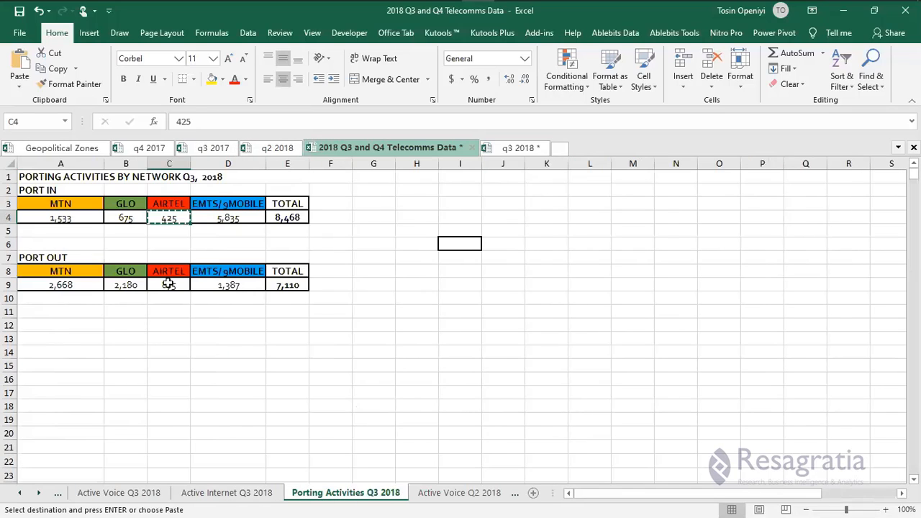
click(167, 284)
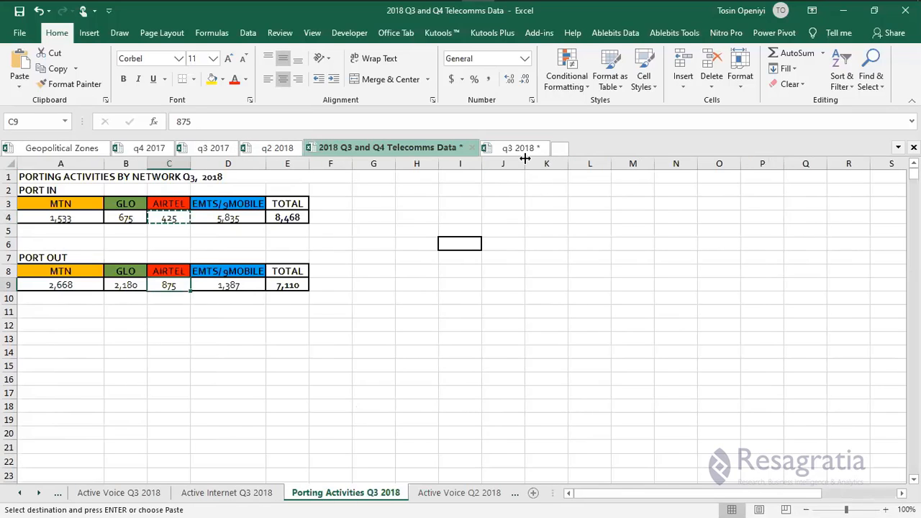
key(ctrl+Tab)
click(238, 233)
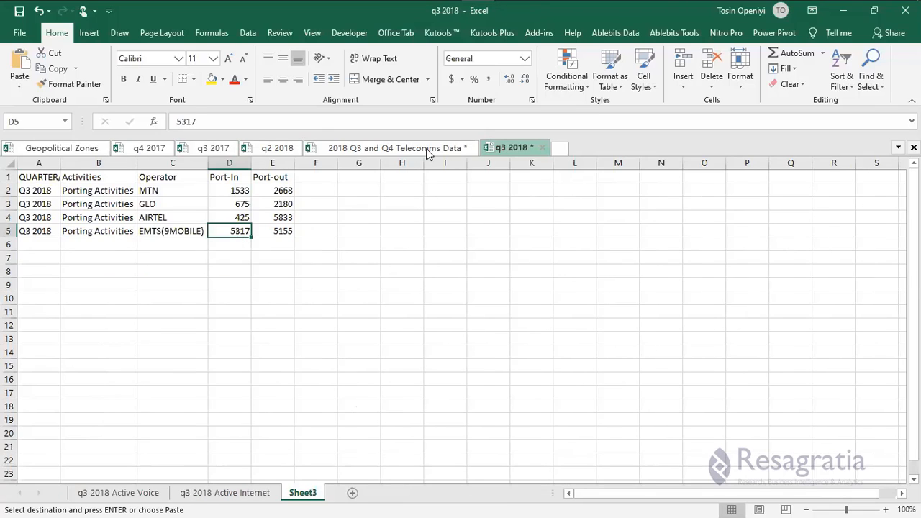
key(ctrl+Tab)
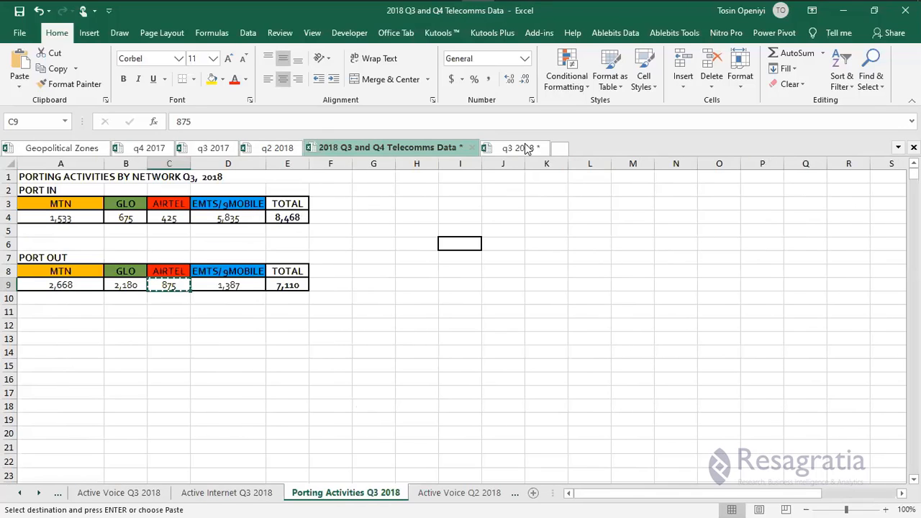
key(ctrl+Tab)
click(274, 218)
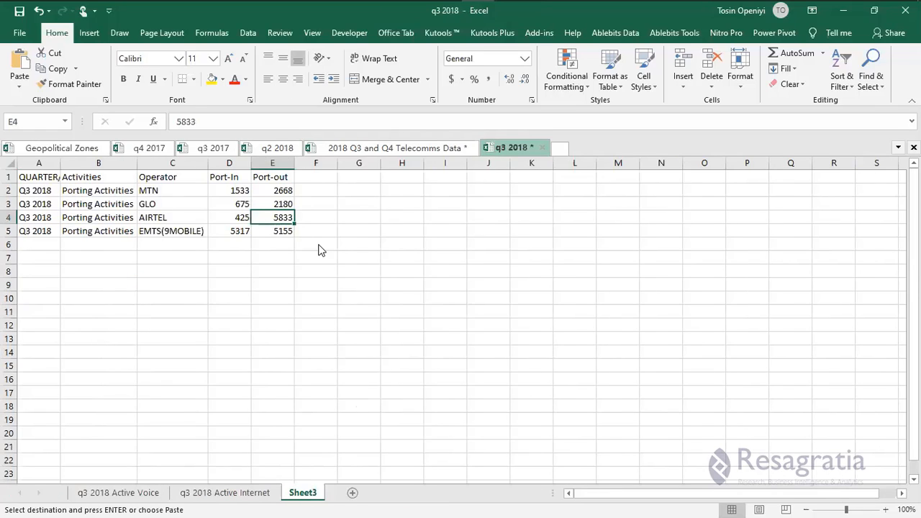
right_click(275, 218)
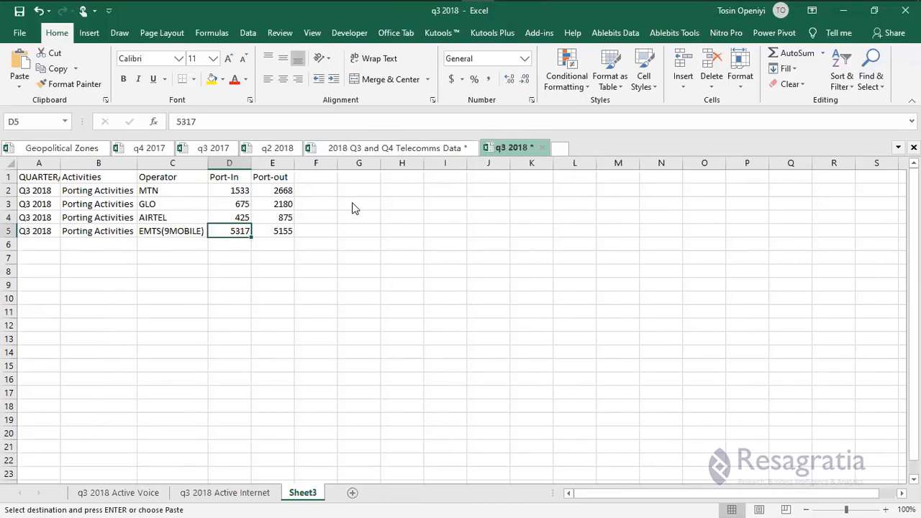
Bring EMTS(9MOBILE)'s port-in figure 5835 from Telecomms Data into cell D5.
key(ctrl+Tab)
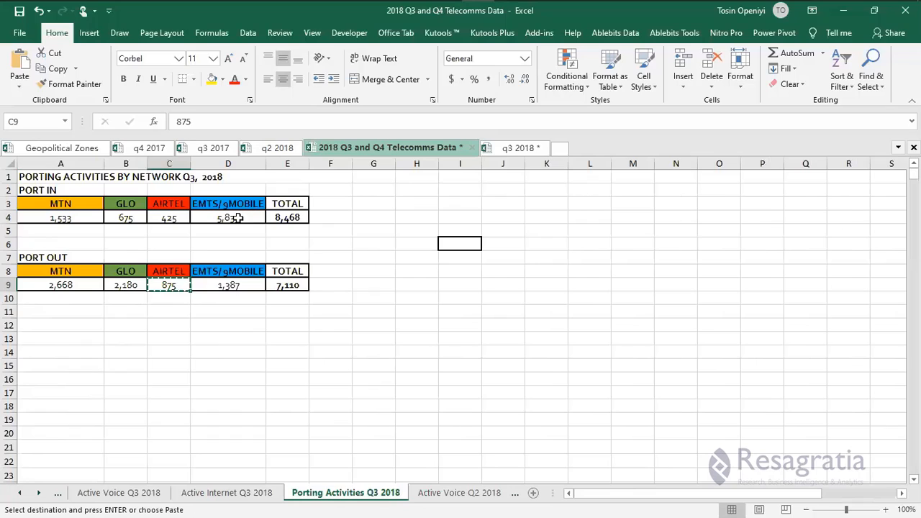
click(239, 218)
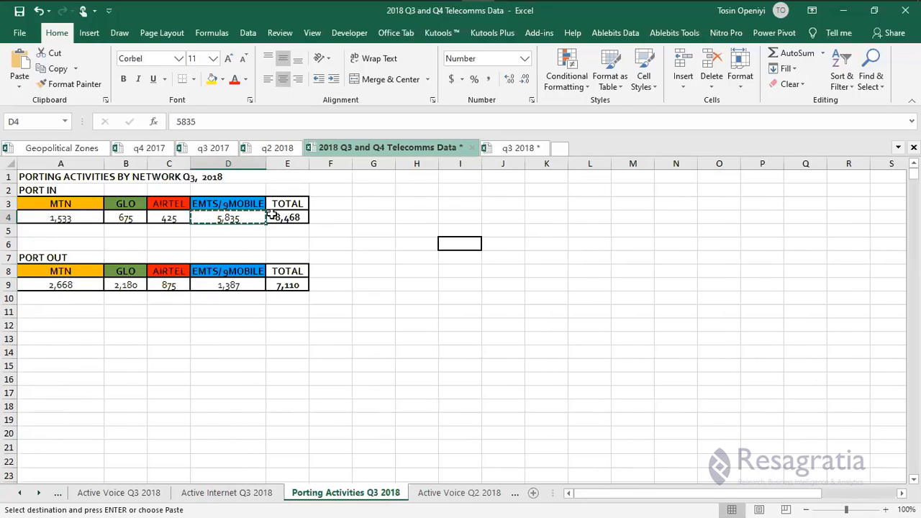
key(ctrl+Tab)
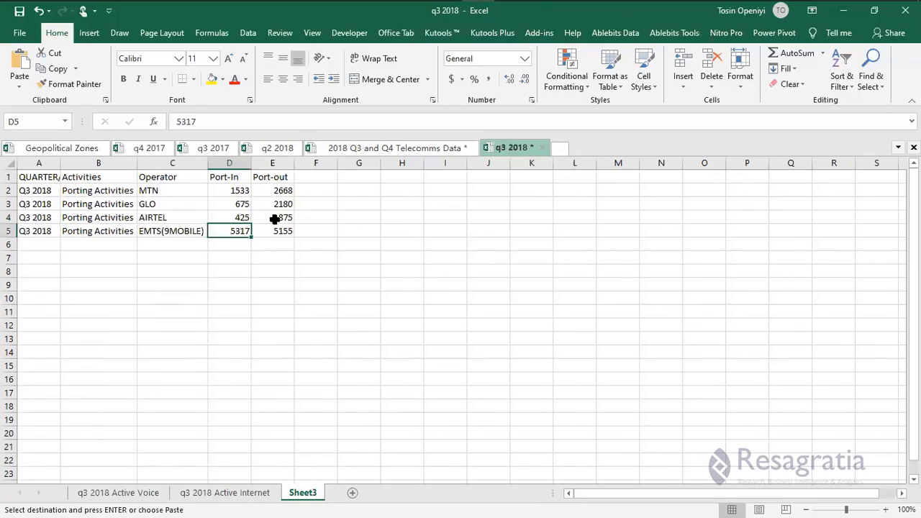
click(377, 149)
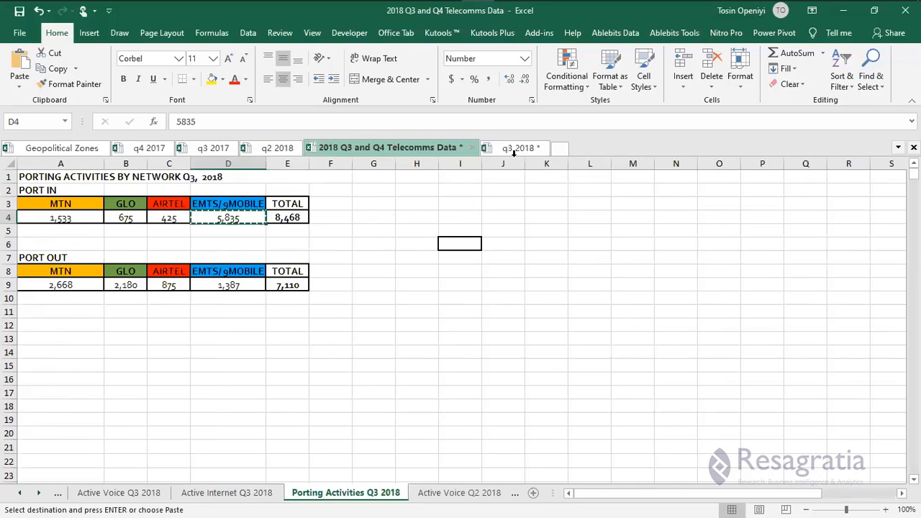
key(ctrl+Tab)
right_click(240, 232)
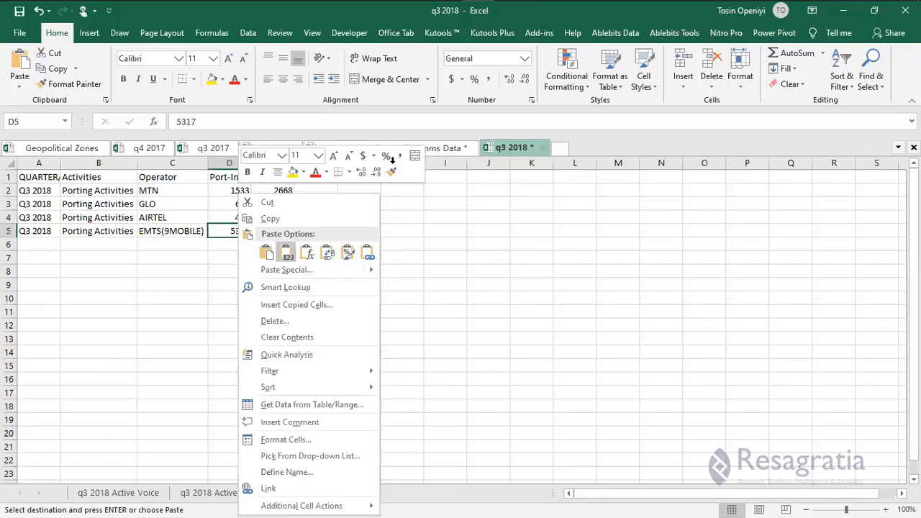
key(Escape)
Copy EMTS(9MOBILE)'s port-out 1387 and paste it as a value into cell E5.
key(ctrl+Tab)
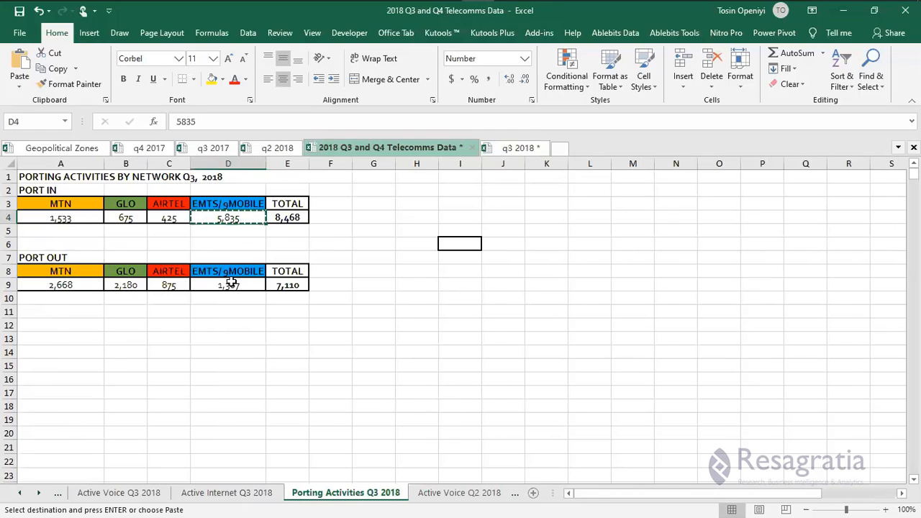
click(229, 282)
key(ctrl+c)
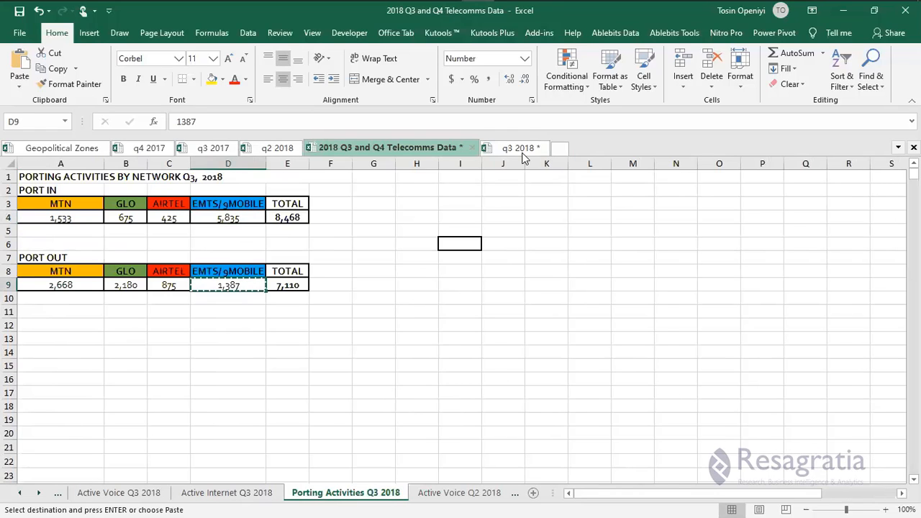
key(ctrl+Tab)
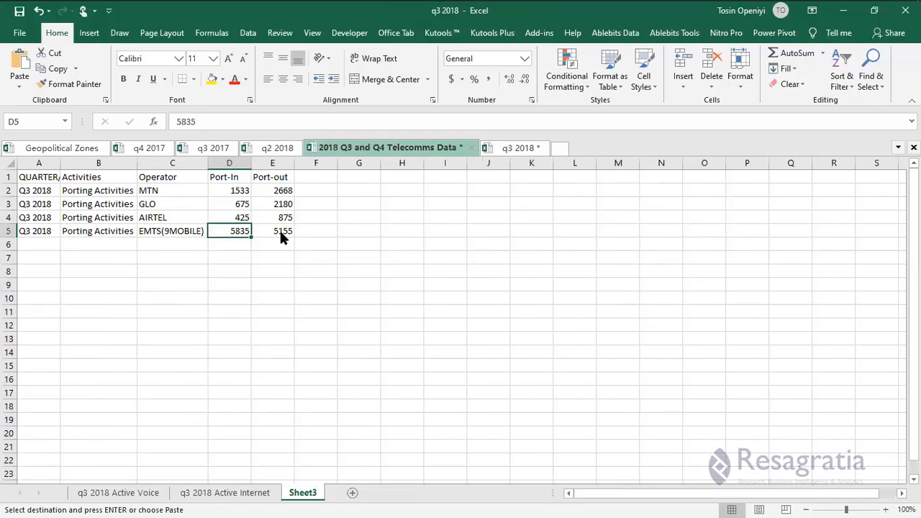
right_click(273, 231)
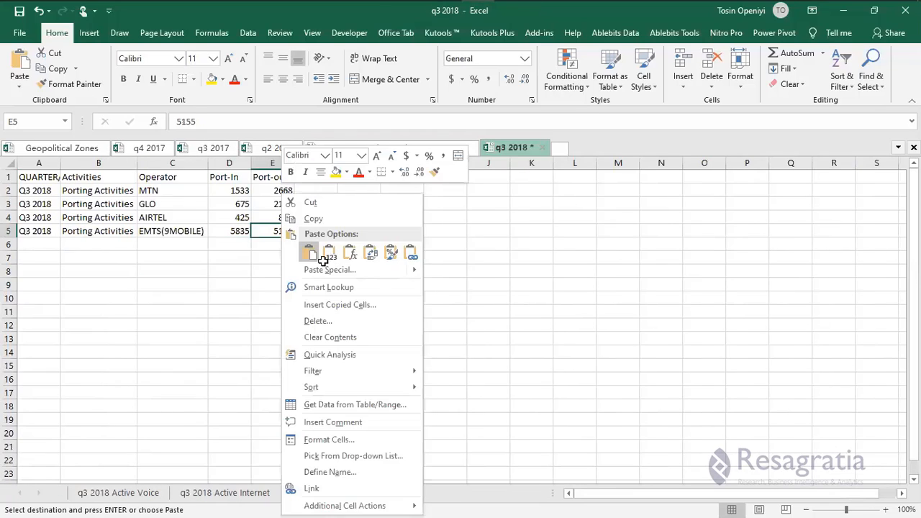
click(319, 250)
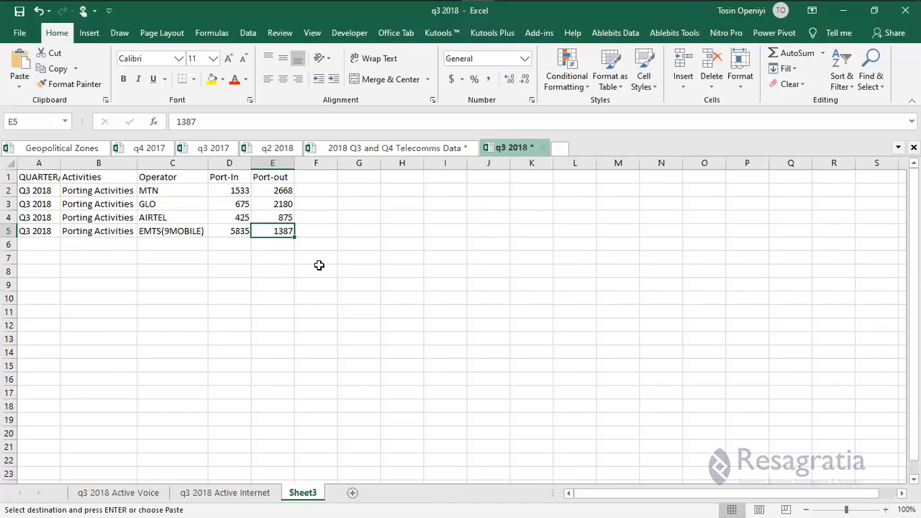
click(227, 495)
Rename Sheet3 to 'q3 2018 Porting Activities', adapting the Active Internet tab's copied name.
double_click(226, 496)
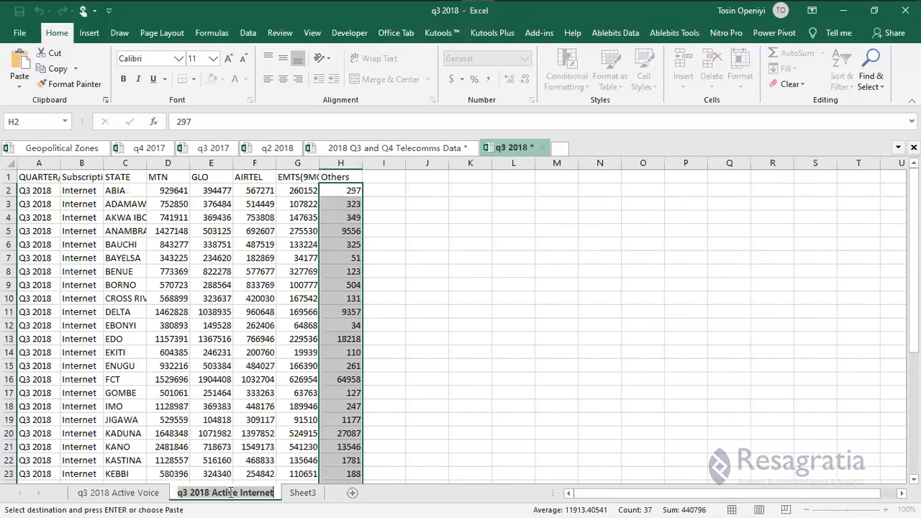
click(298, 494)
double_click(322, 494)
key(ctrl+v)
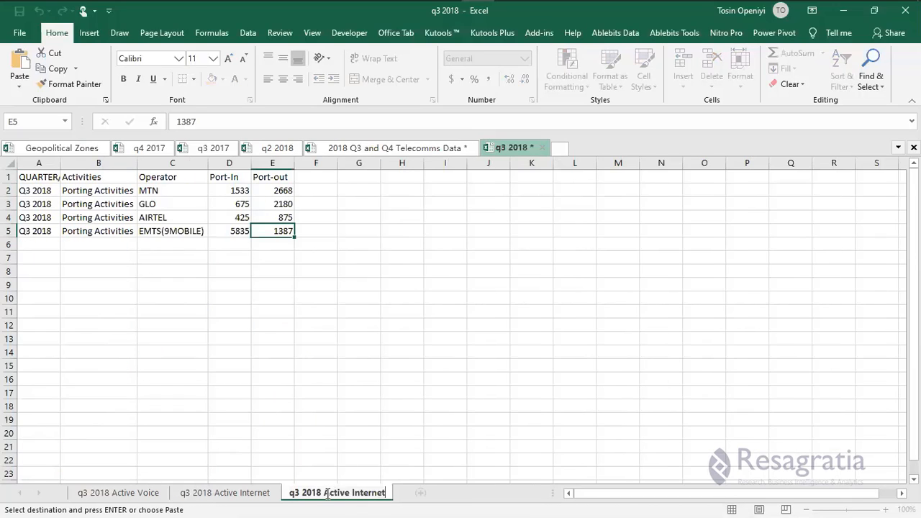
drag(326, 493, 383, 491)
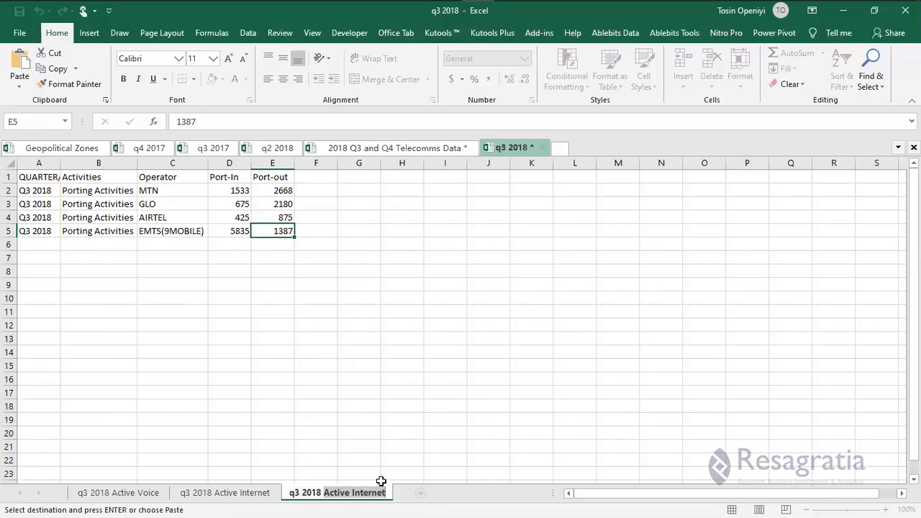
key(BackSpace)
text(Por)
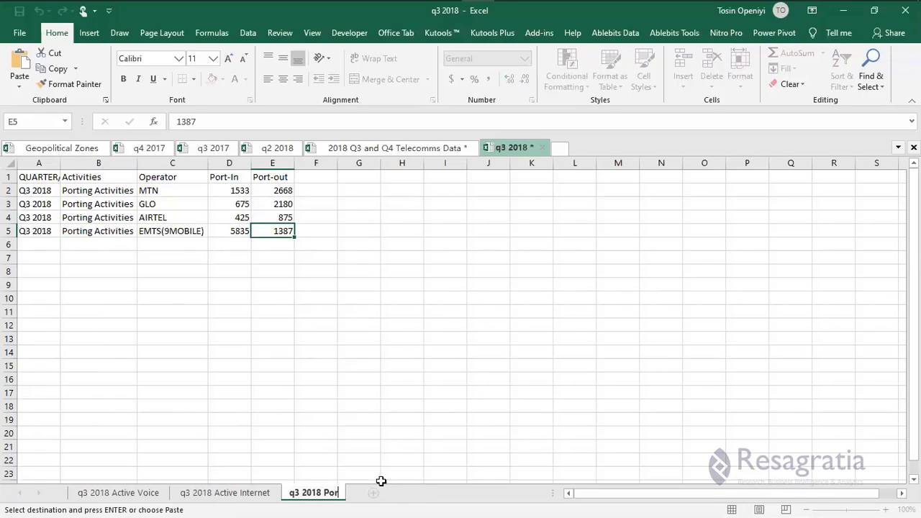
text(ting Acti)
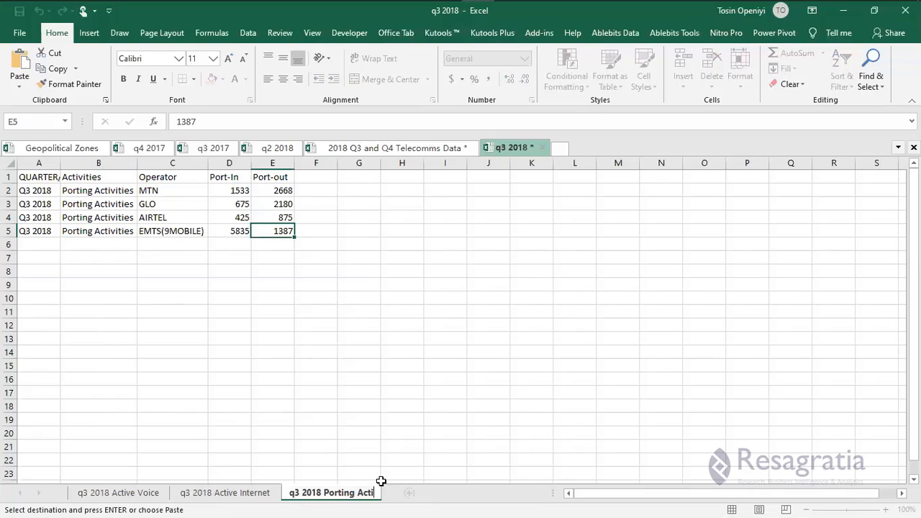
text(vities)
key(Return)
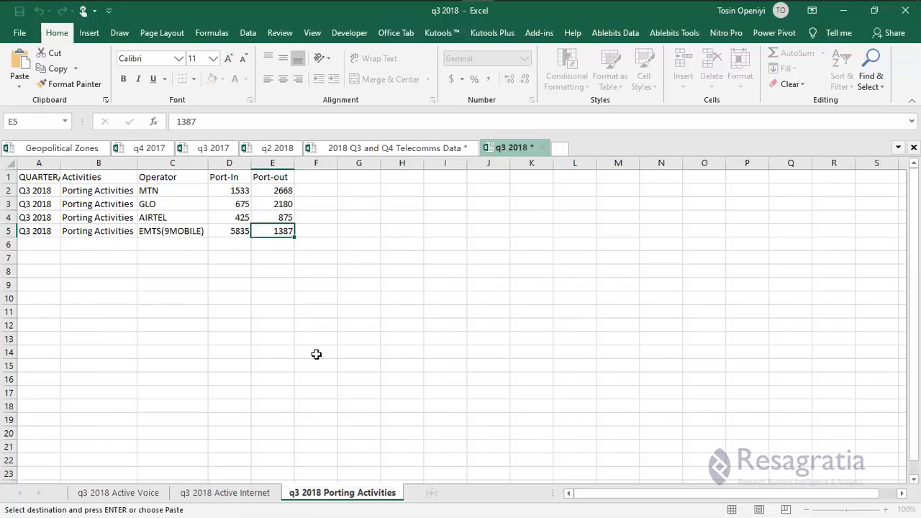
click(316, 354)
key(Escape)
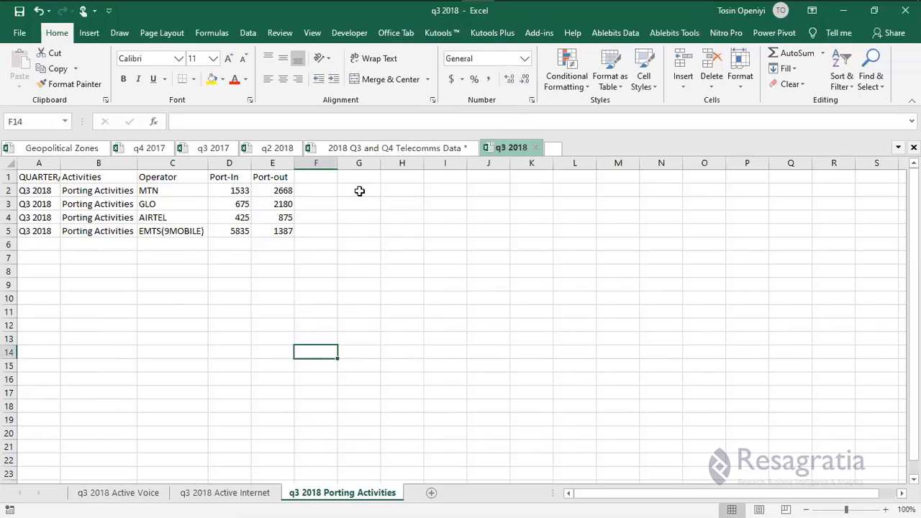
Compare the q3 2018 Active Internet and Active Voice sheets against the Telecomms Data workbook.
click(360, 149)
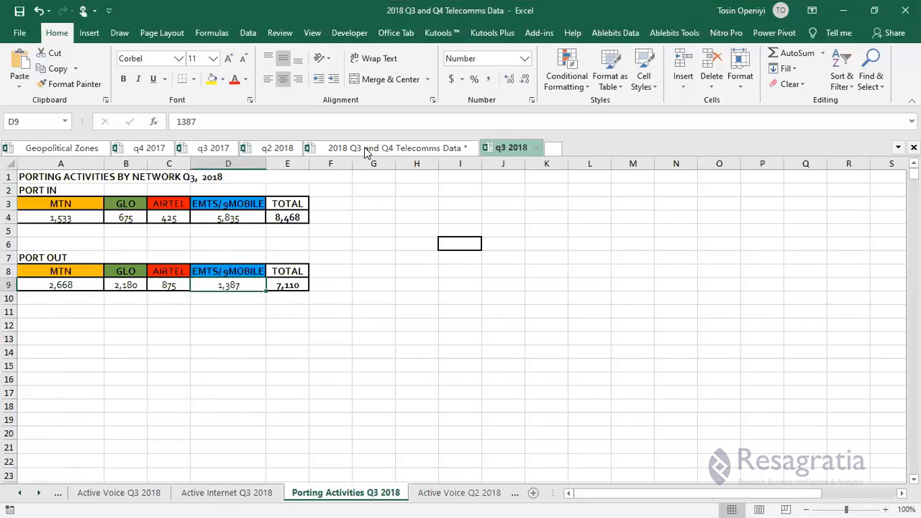
click(513, 149)
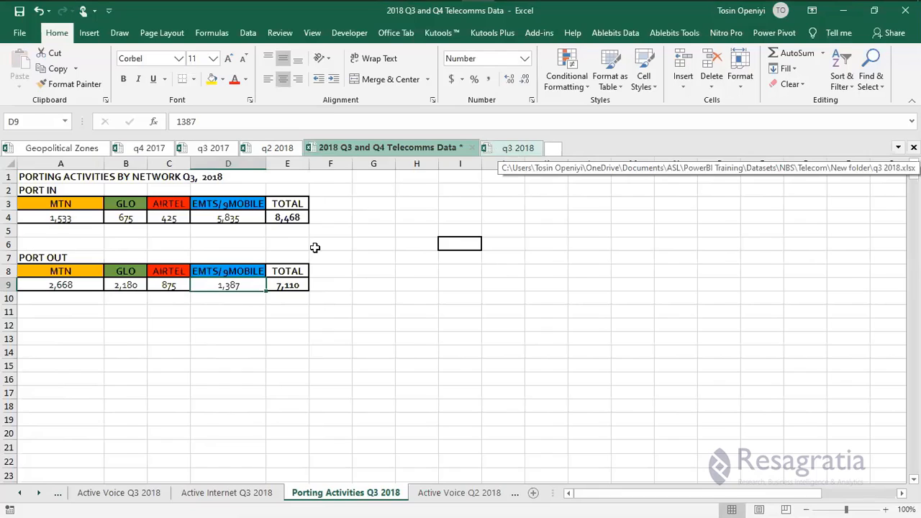
click(224, 496)
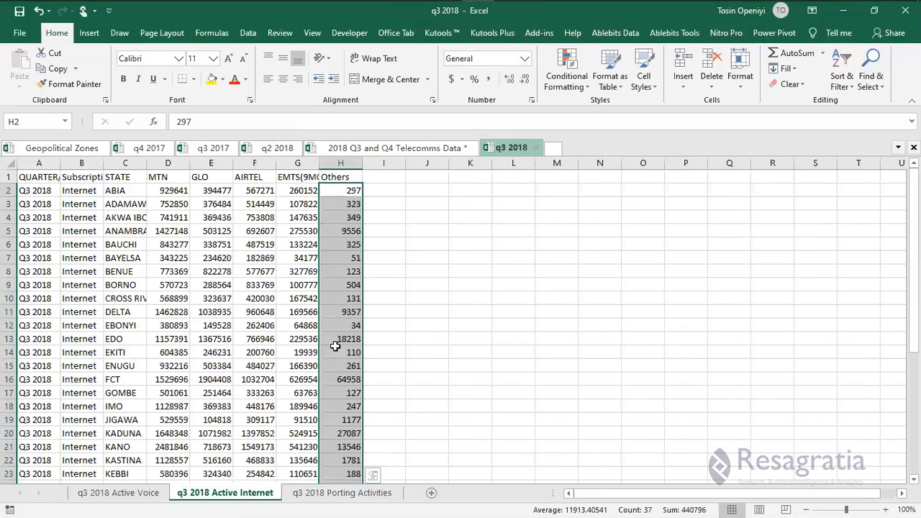
scroll(332, 346, down, 5)
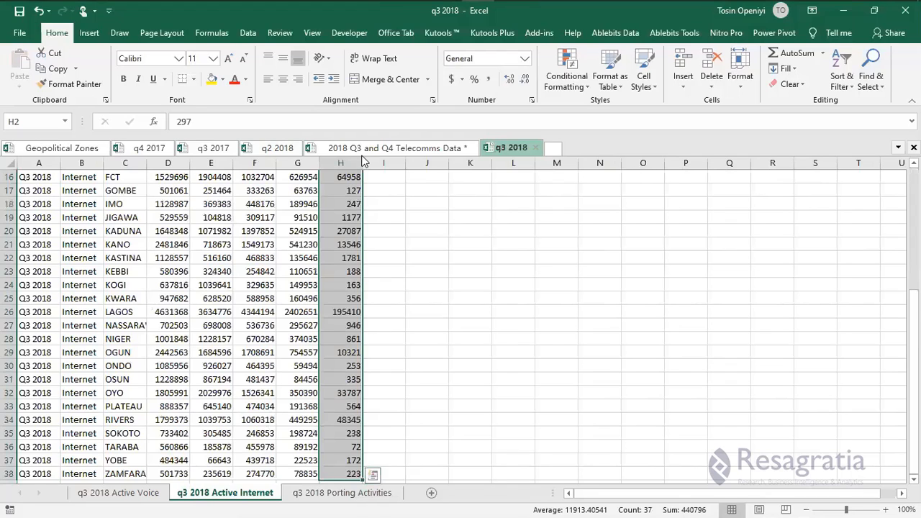
scroll(365, 159, down, 2)
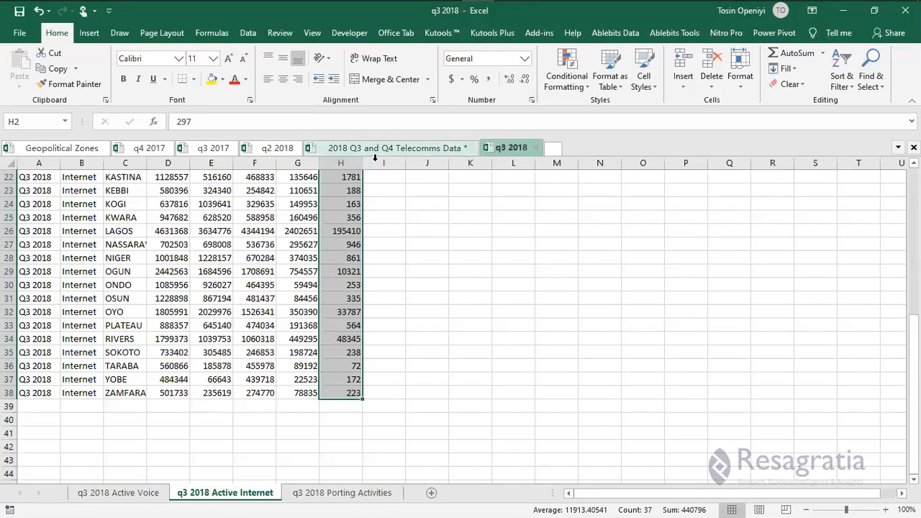
click(250, 495)
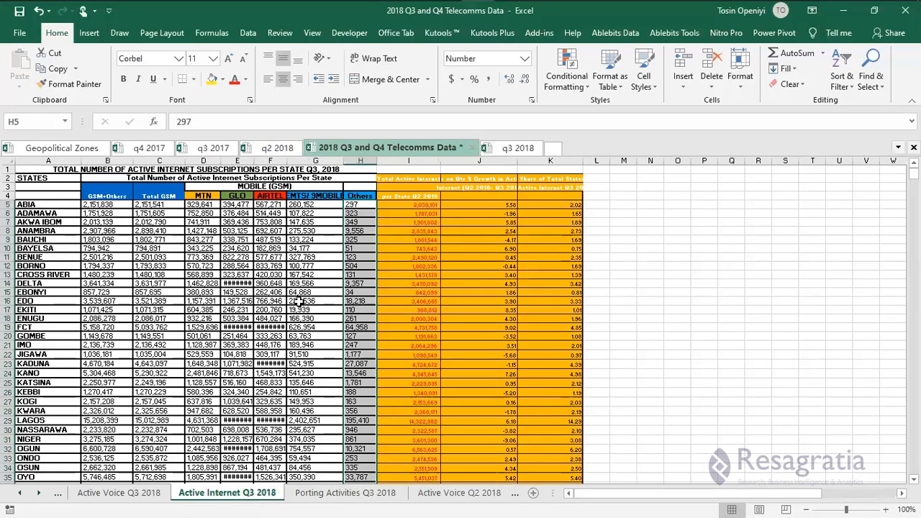
scroll(159, 482, up, 1)
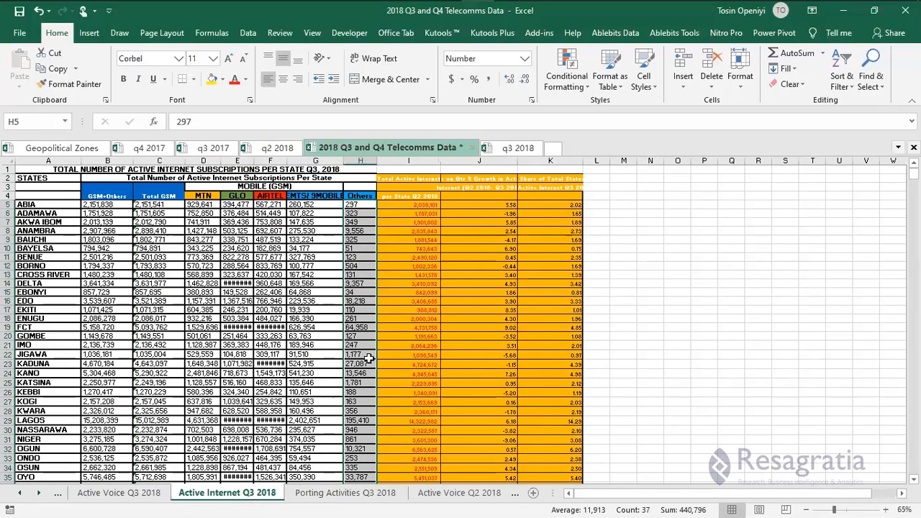
key(ctrl+Page_Up)
click(504, 148)
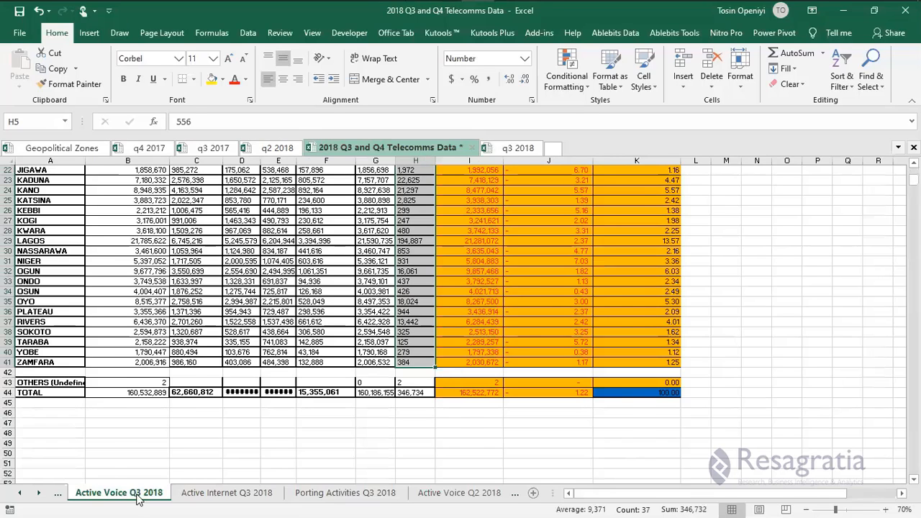
key(ctrl+Page_Up)
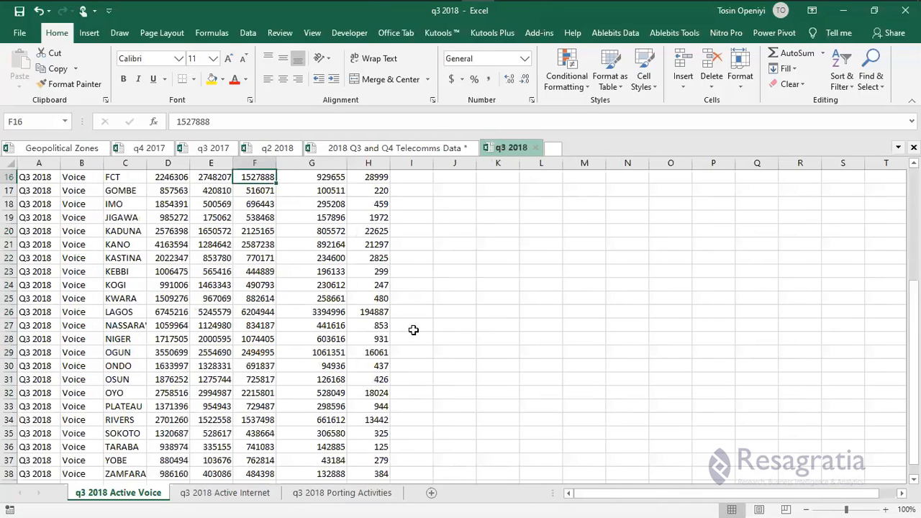
scroll(367, 339, up, 5)
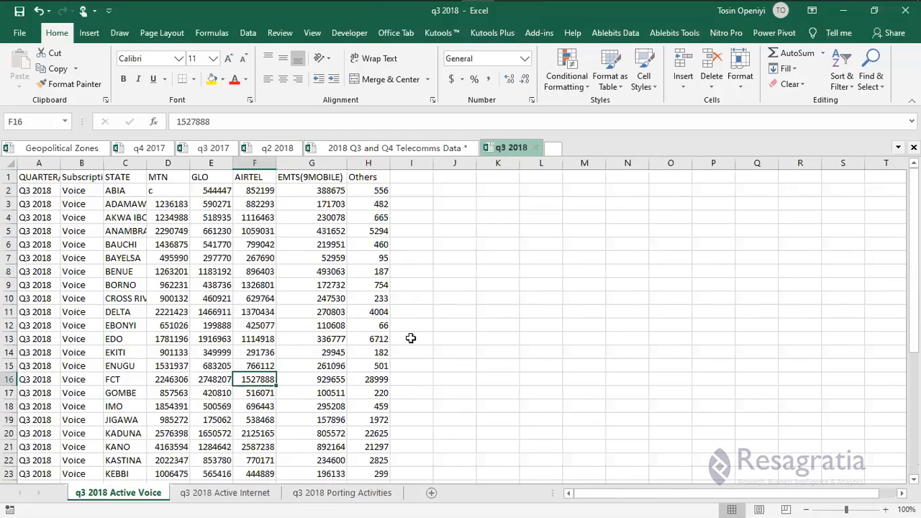
Open the q3 2018 Porting Activities sheet showing Port-In and Port-out per operator.
click(484, 145)
click(487, 142)
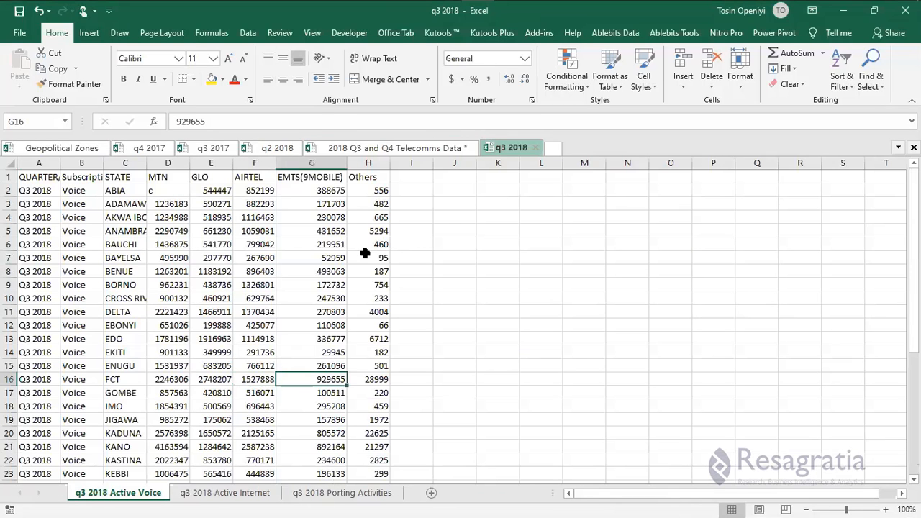
click(396, 501)
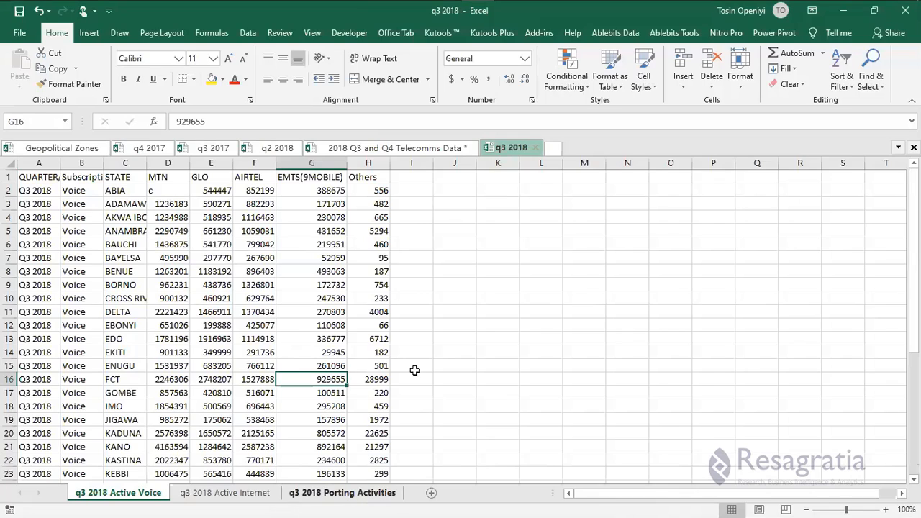
click(273, 298)
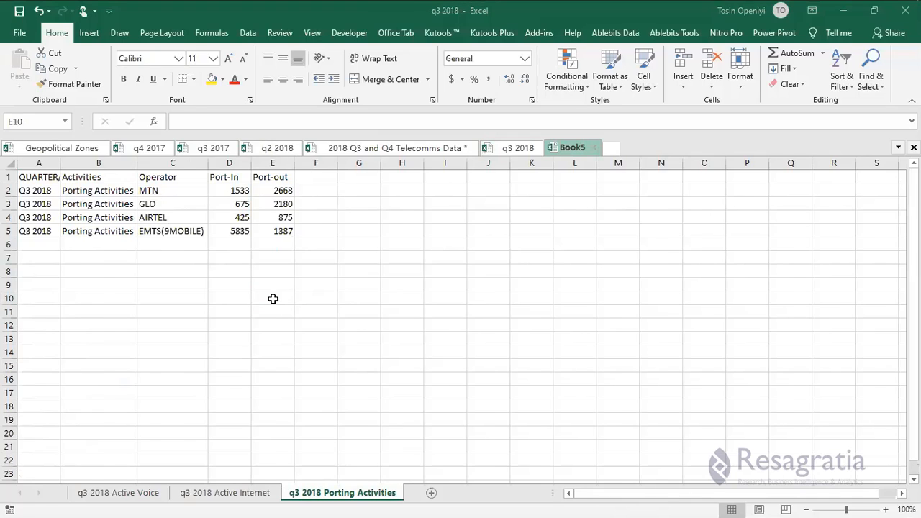
Save the blank workbook as 'q4 2018' in the Telecom New folder, adapting the q4 2017 name.
key(ctrl+s)
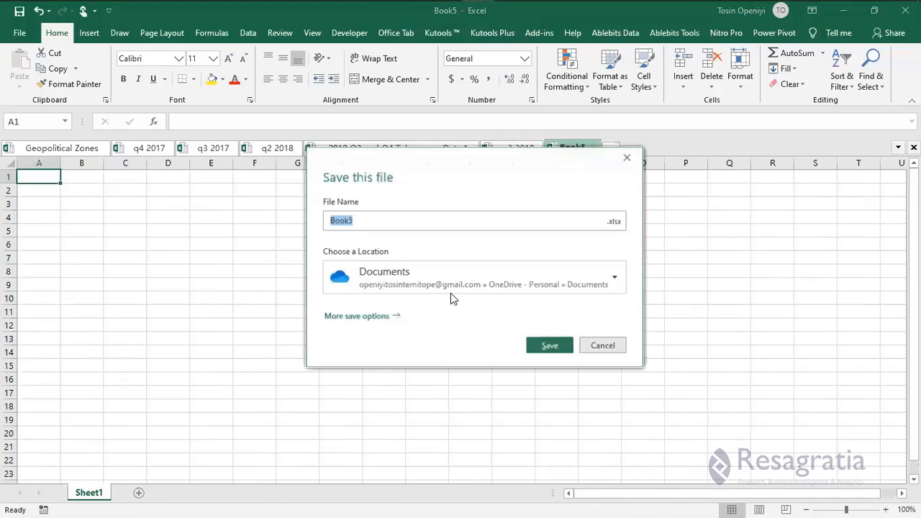
click(345, 317)
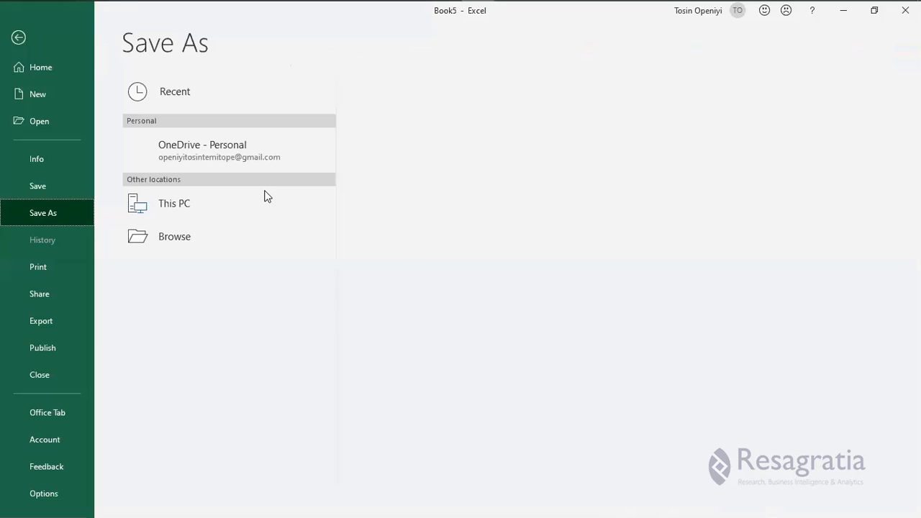
click(455, 148)
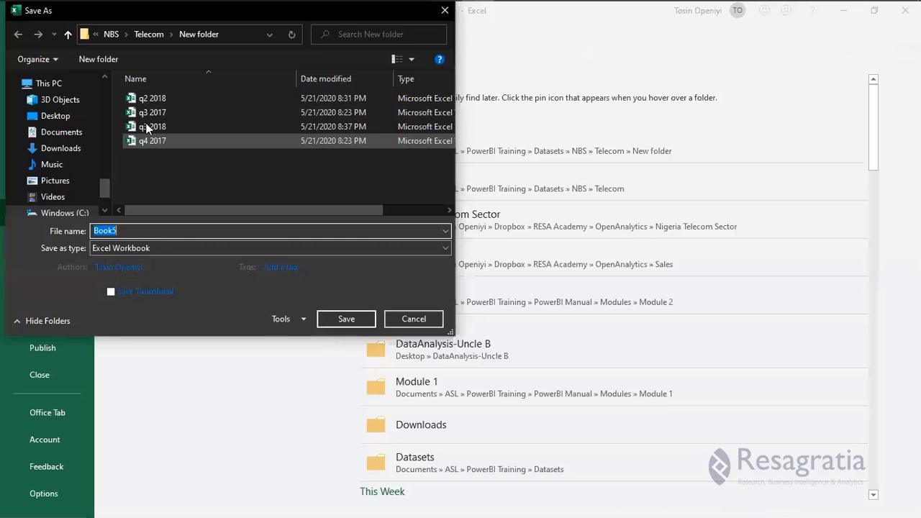
click(147, 140)
click(153, 128)
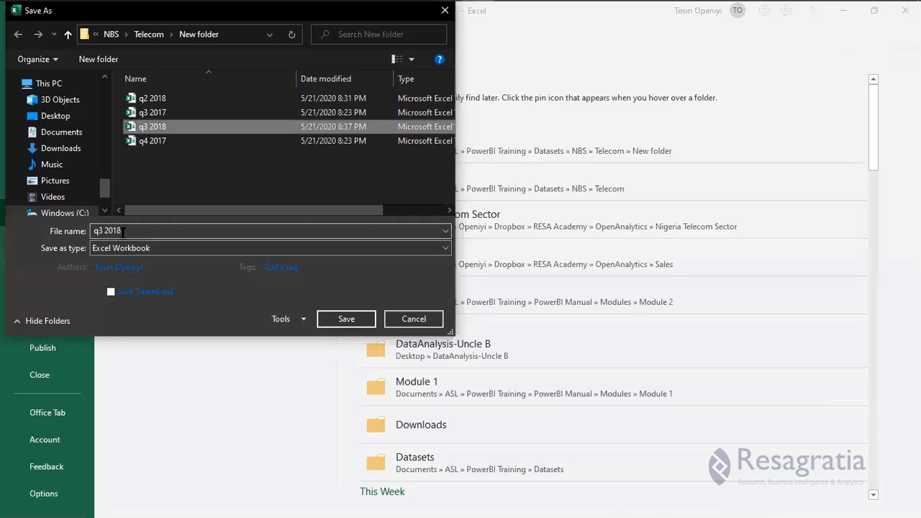
click(153, 141)
click(156, 229)
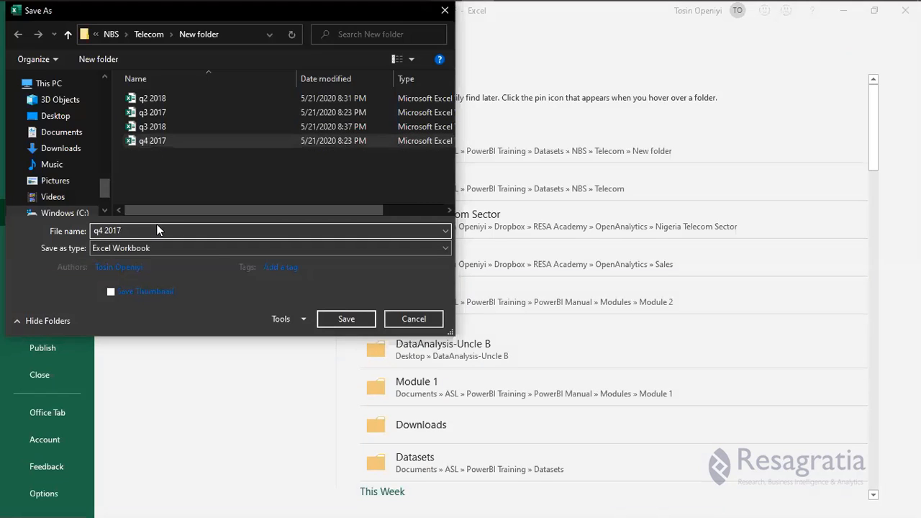
key(BackSpace)
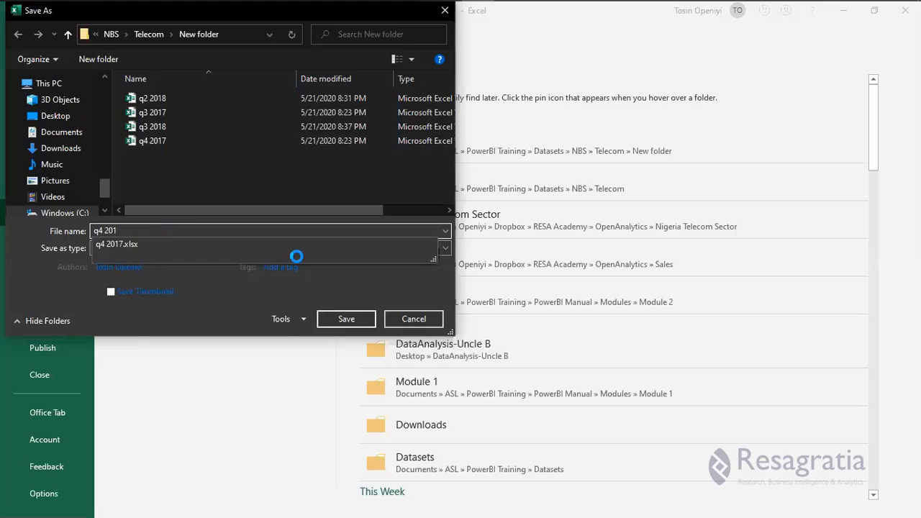
key(Return)
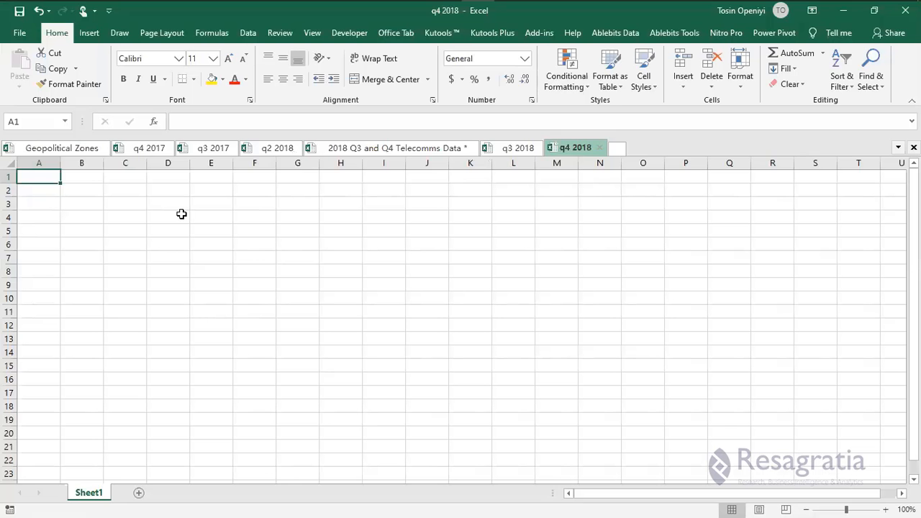
Display the Active Voice Q4 2018 sheet in the Telecomms Data workbook.
click(387, 147)
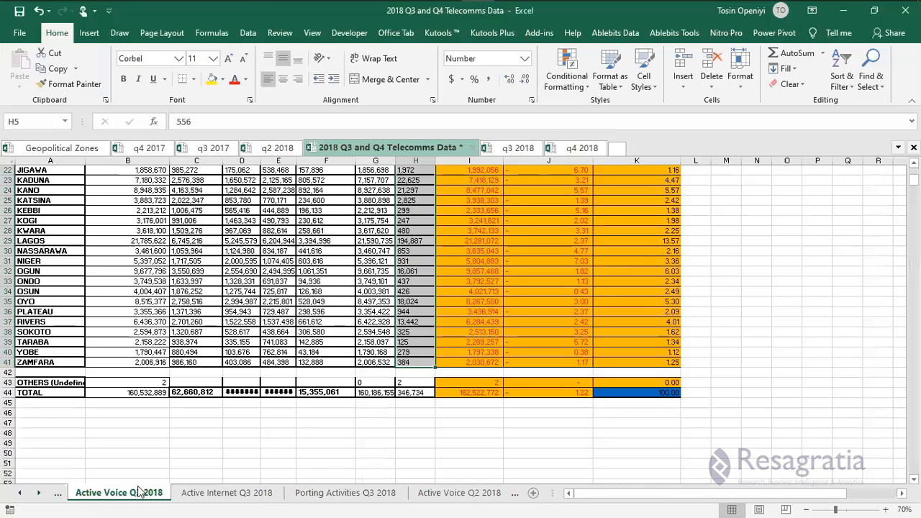
double_click(22, 492)
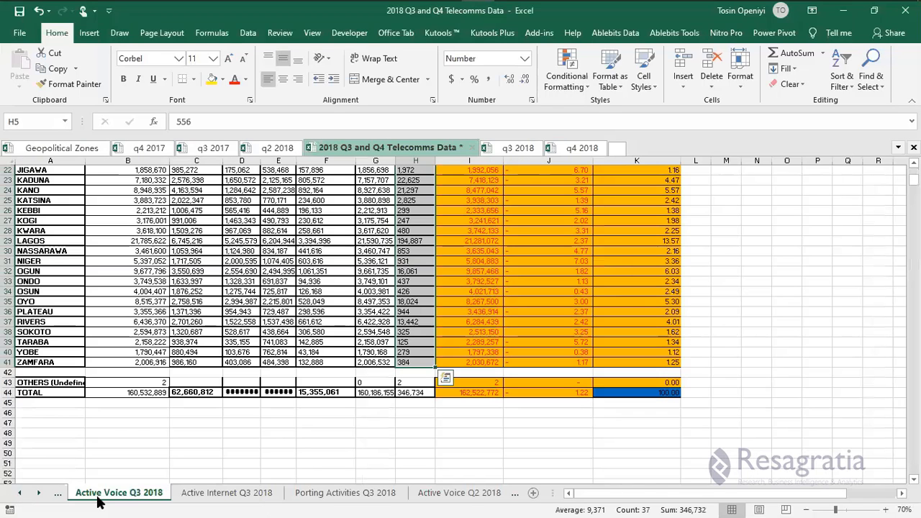
click(117, 493)
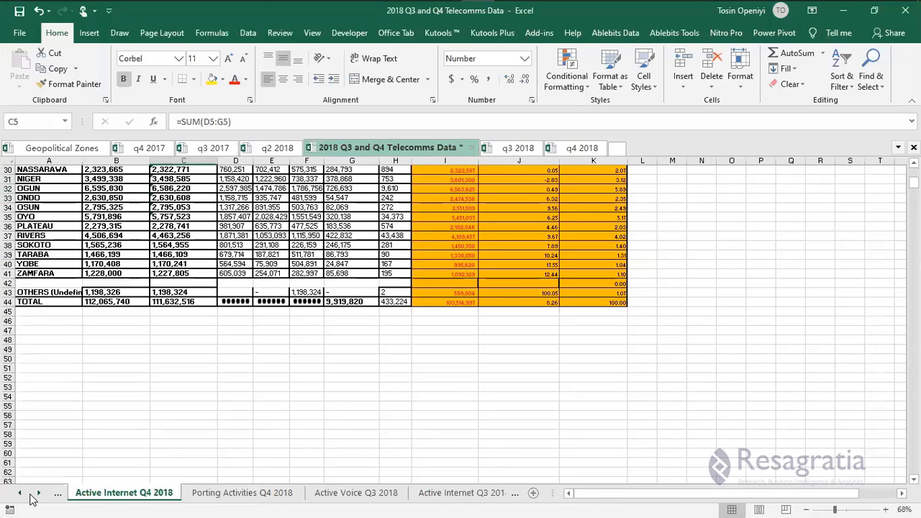
click(22, 494)
click(122, 497)
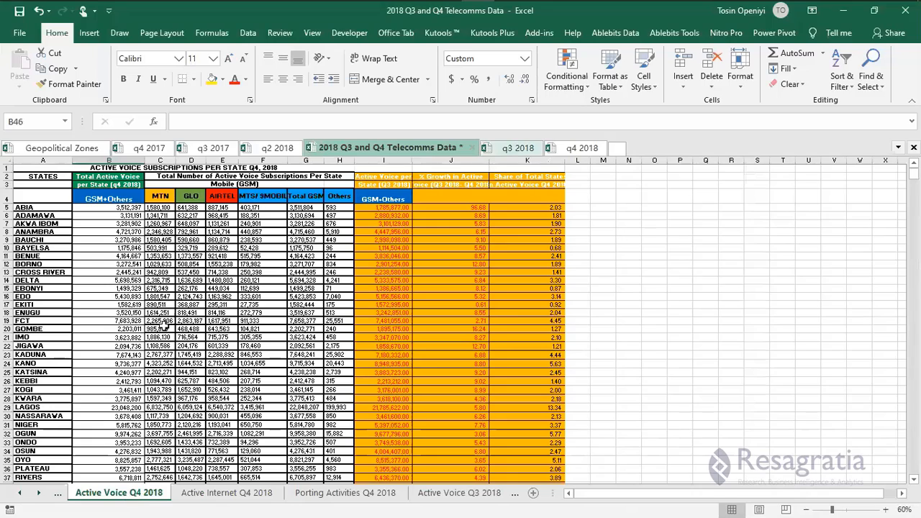
Copy the whole q3 2018 Active Voice table from A1 and paste it into A1 of q4 2018.
key(ctrl+Tab)
key(ctrl+Page_Up)
key(ctrl+Page_Up)
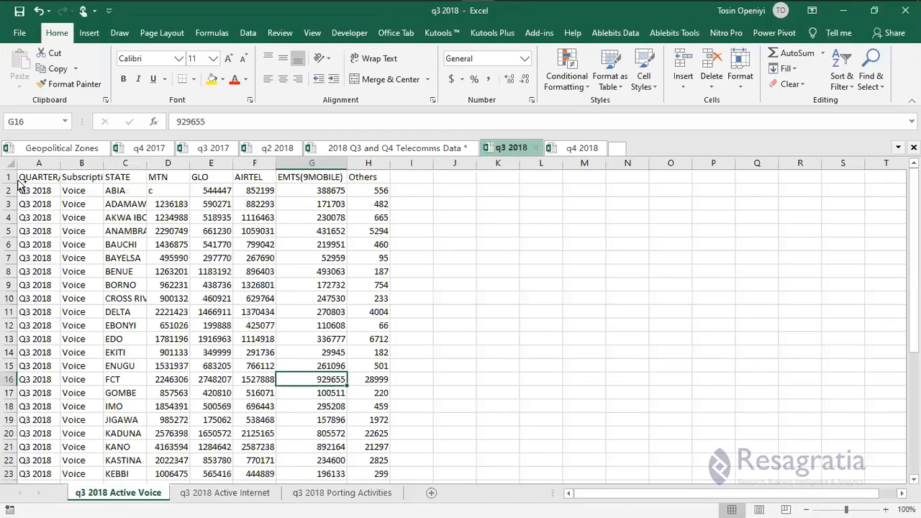
click(19, 180)
key(ctrl+shift+End)
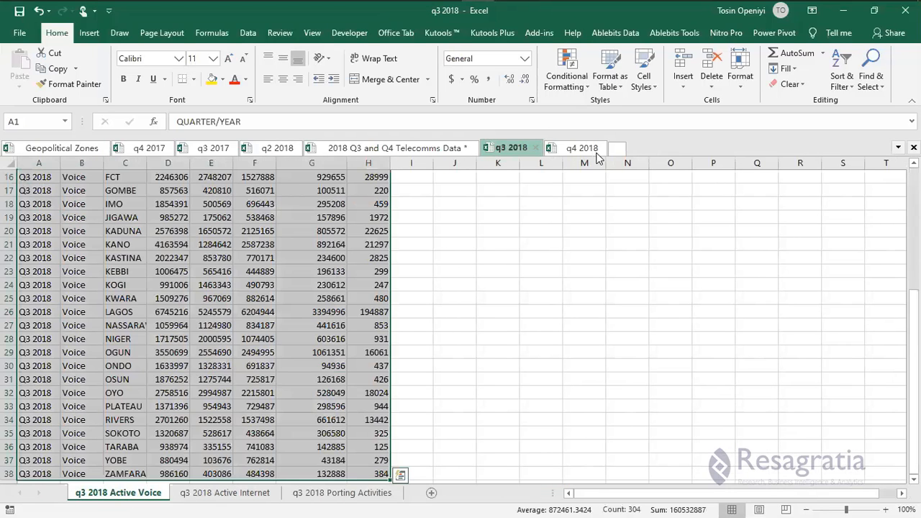
key(ctrl+c)
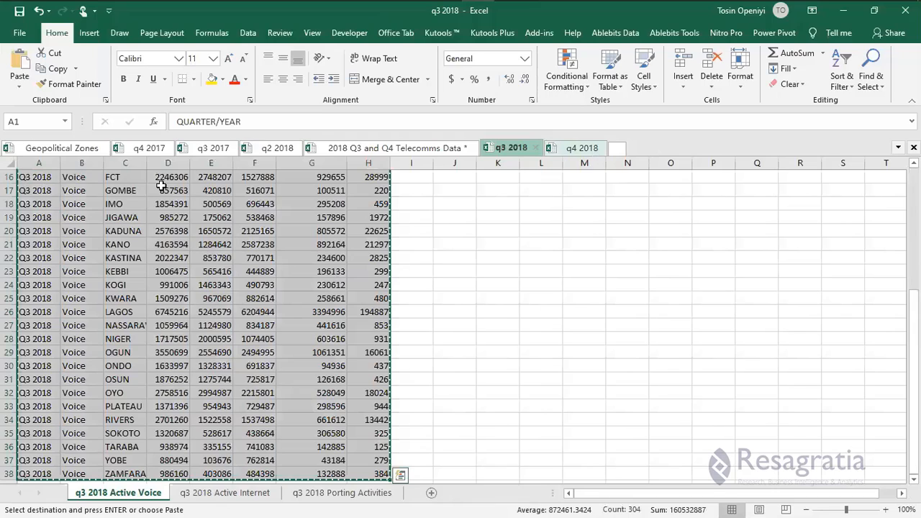
key(ctrl+Tab)
right_click(34, 183)
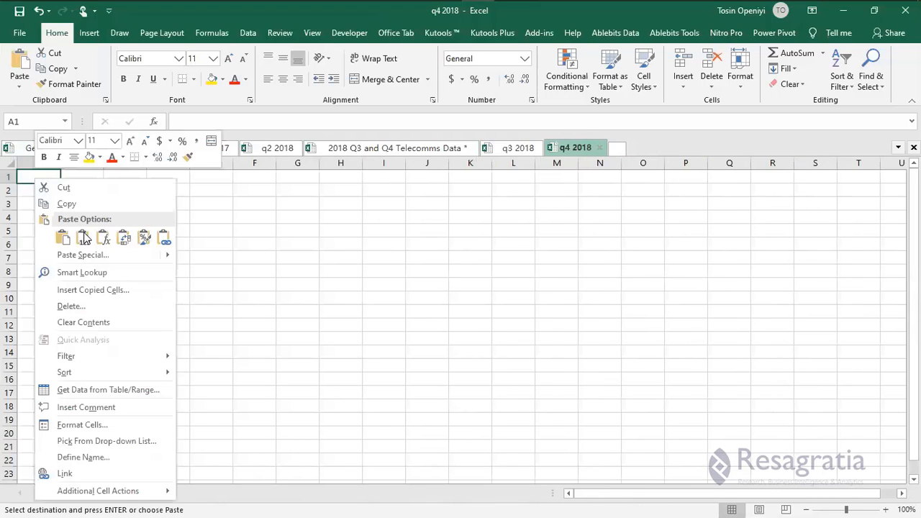
click(154, 260)
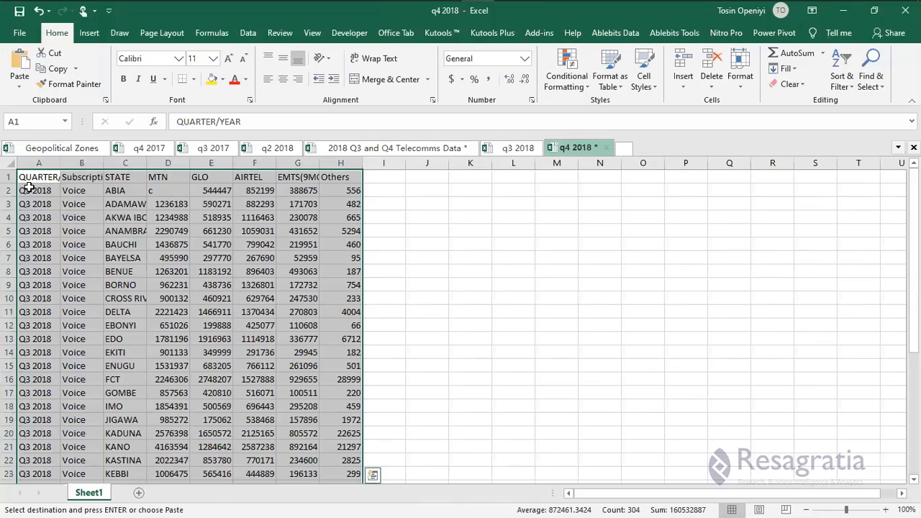
Change the quarter column to Q4 2018 for every row and save the workbook.
double_click(31, 191)
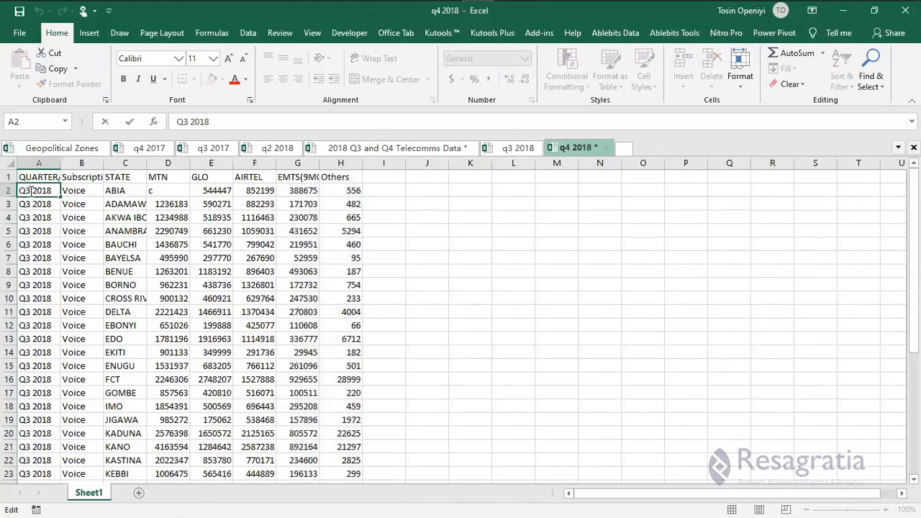
key(BackSpace)
text(4)
drag(61, 196, 60, 250)
double_click(60, 250)
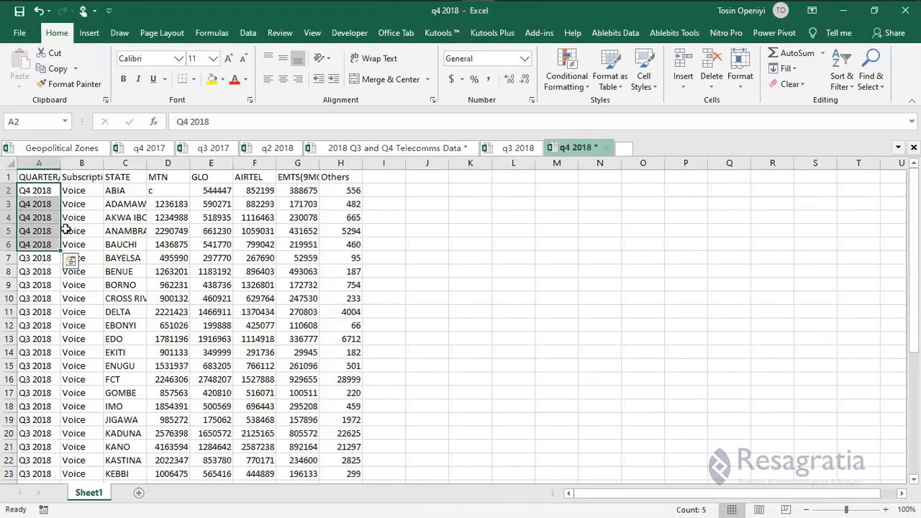
click(79, 234)
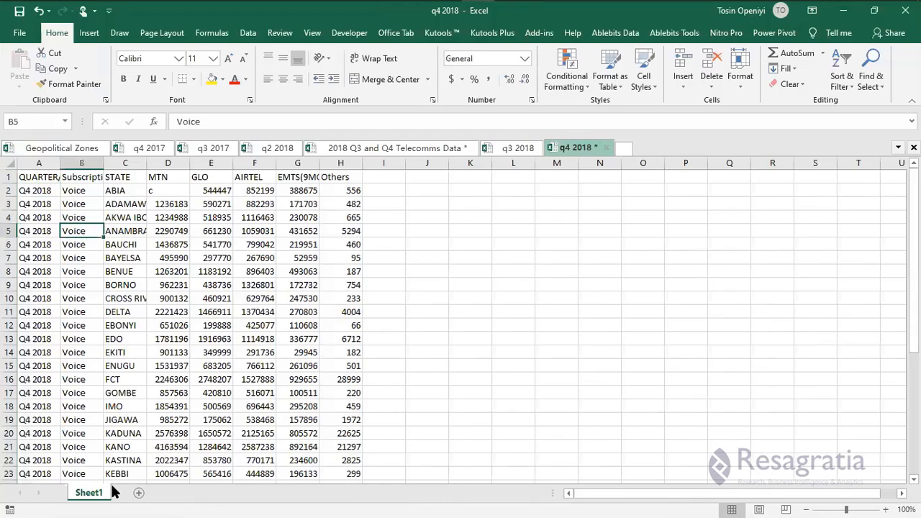
key(ctrl+s)
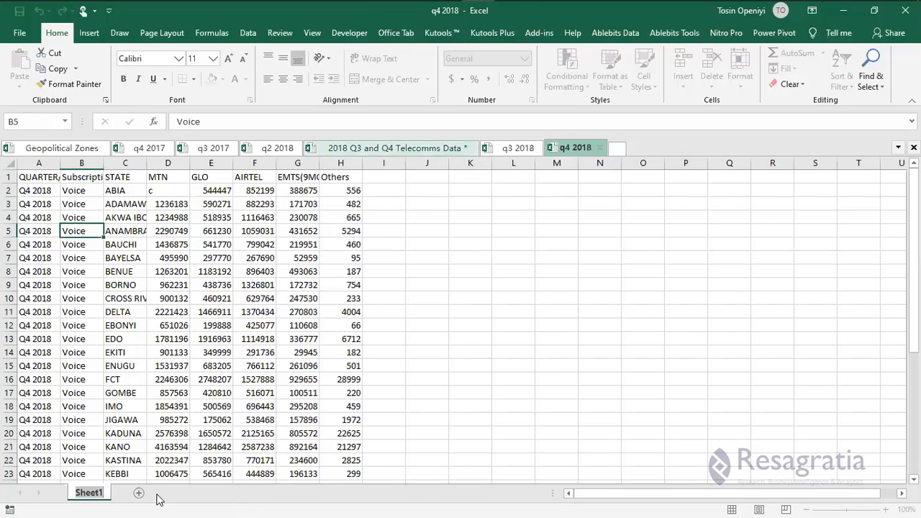
Rename Sheet1 to 'q4 2018 Active Voice', then return to the Telecomms Data workbook.
key(alt+Tab)
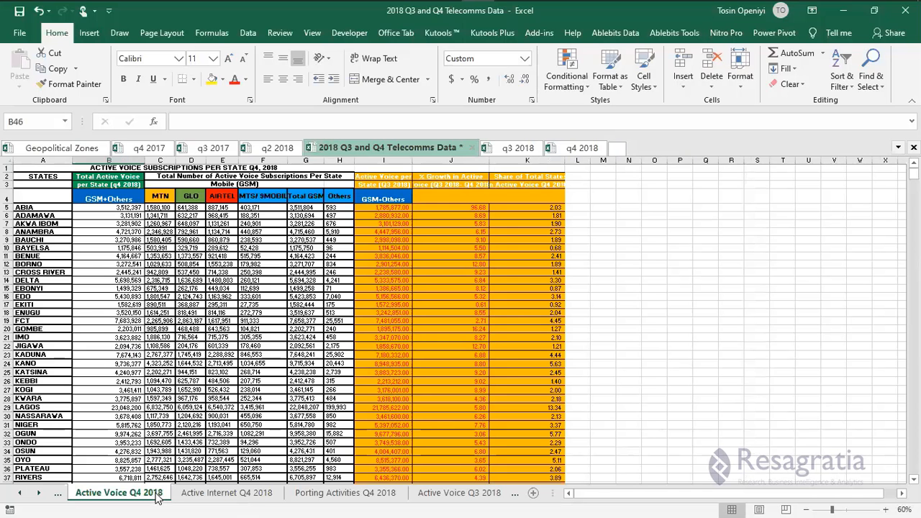
click(506, 147)
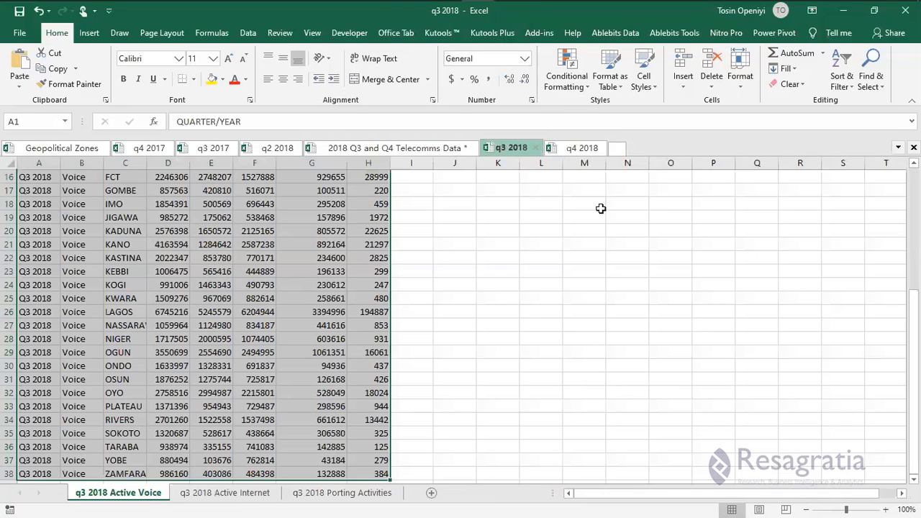
click(581, 148)
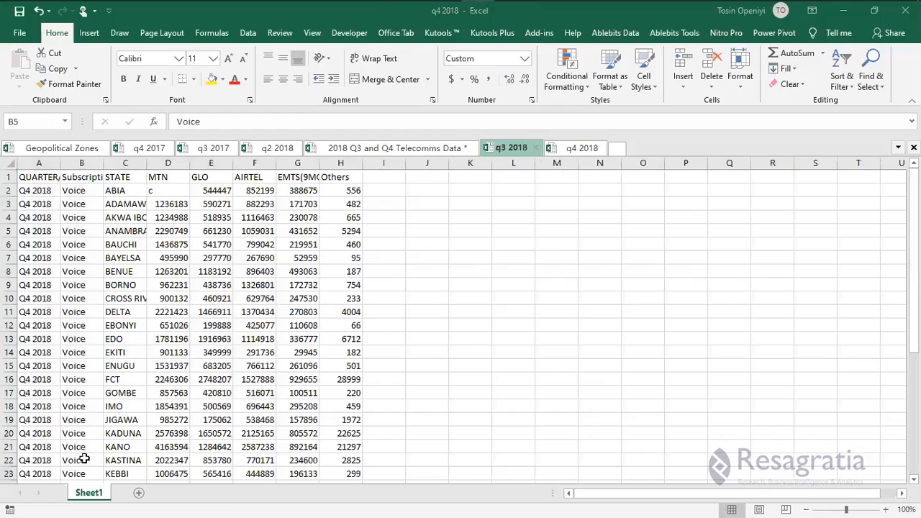
right_click(84, 495)
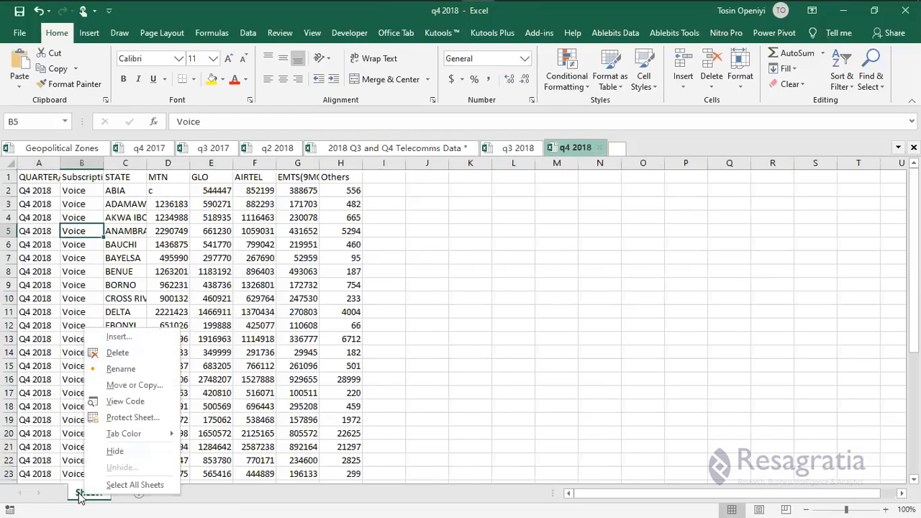
click(80, 494)
double_click(81, 493)
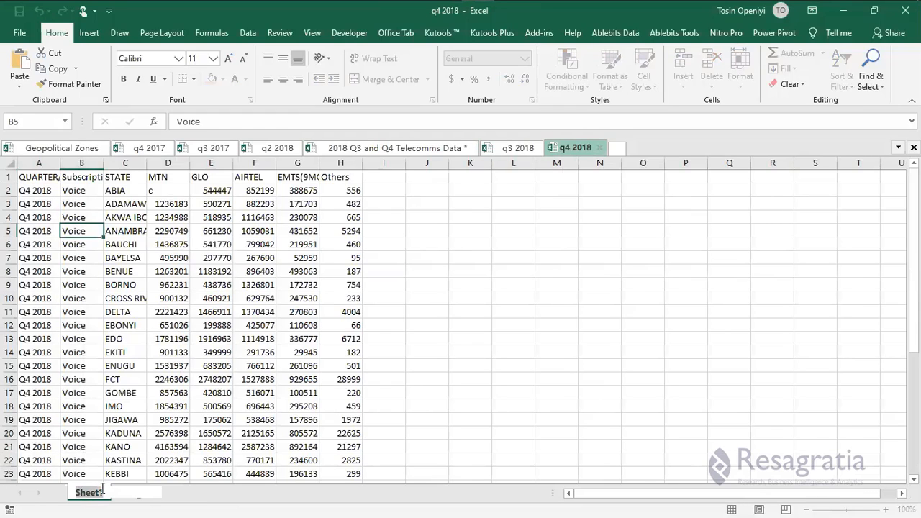
key(ctrl+v)
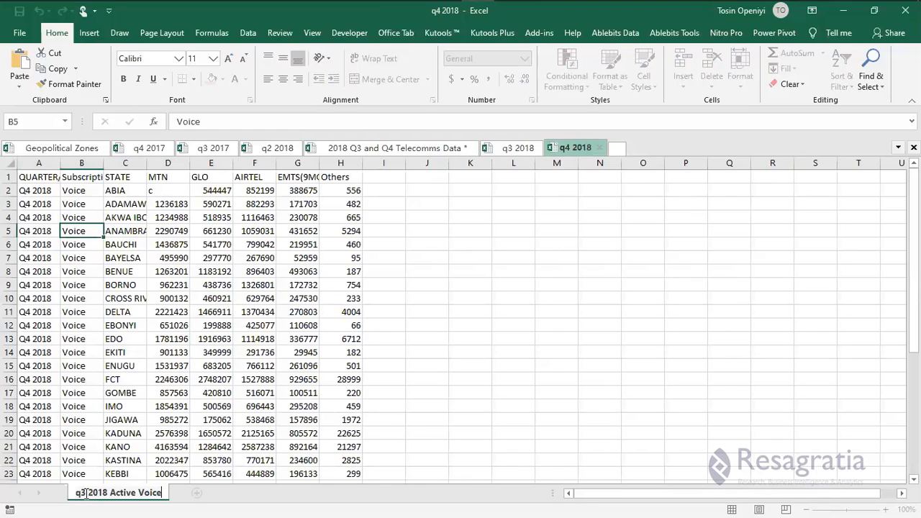
key(BackSpace)
text(4)
key(Return)
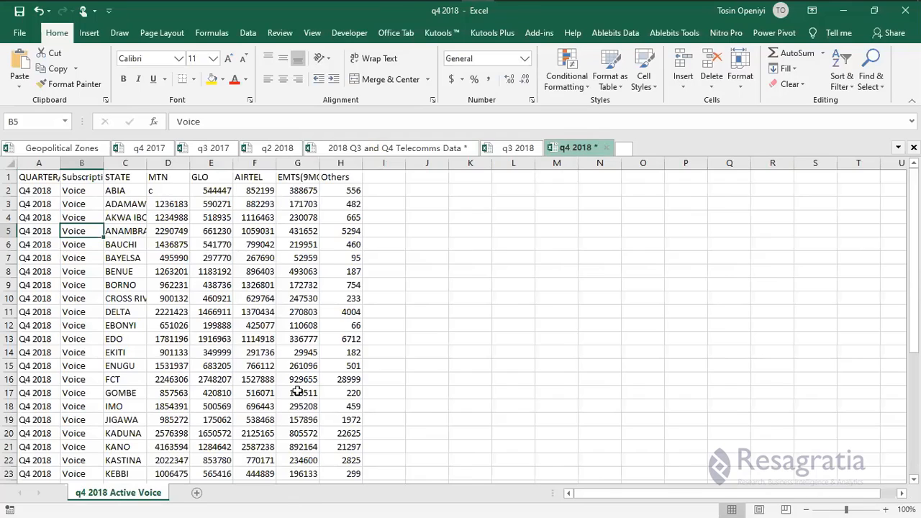
key(alt+Tab)
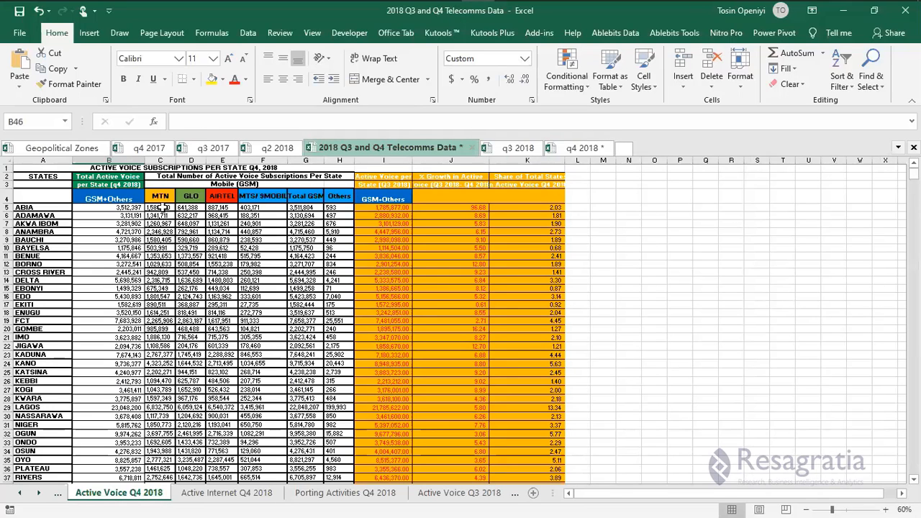
Copy the Q4 operator figures C5:F41 from Telecomms Data into D2 of q4 2018 Active Voice.
click(162, 207)
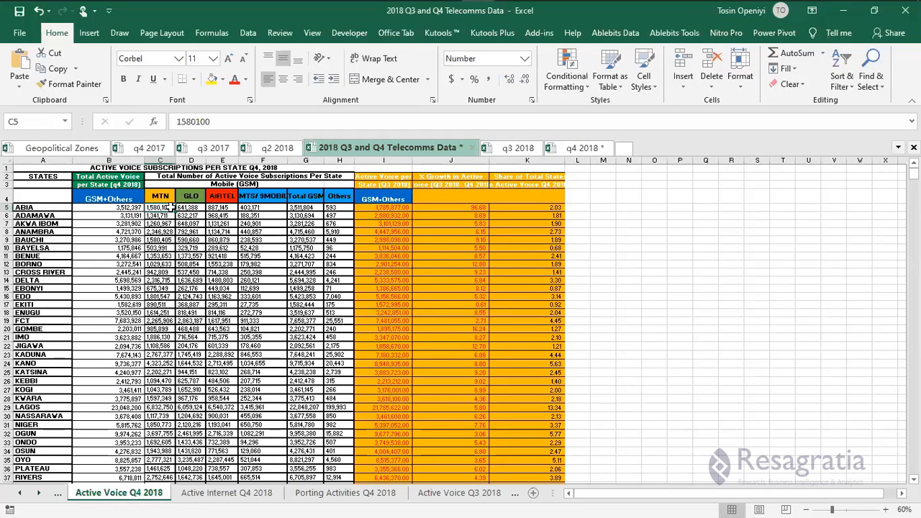
key(shift+Right)
key(shift+Right)
key(shift+Right)
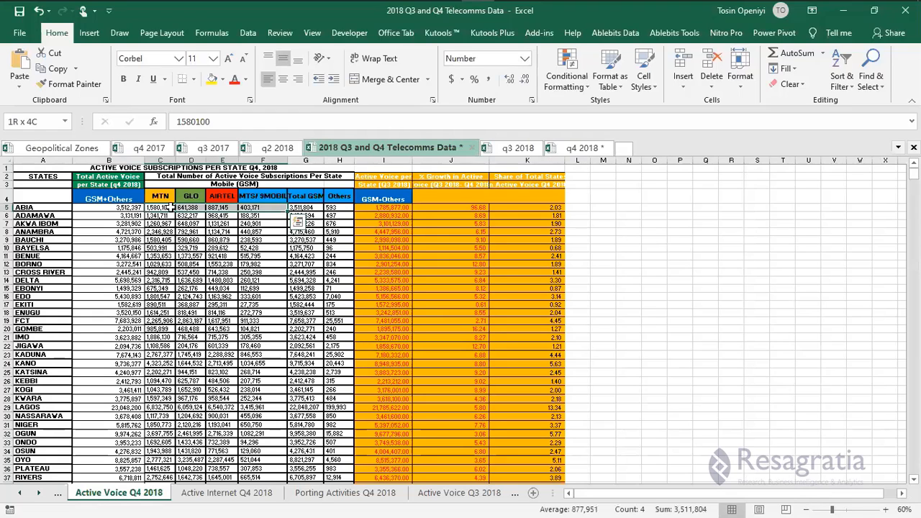
key(ctrl+shift+Down)
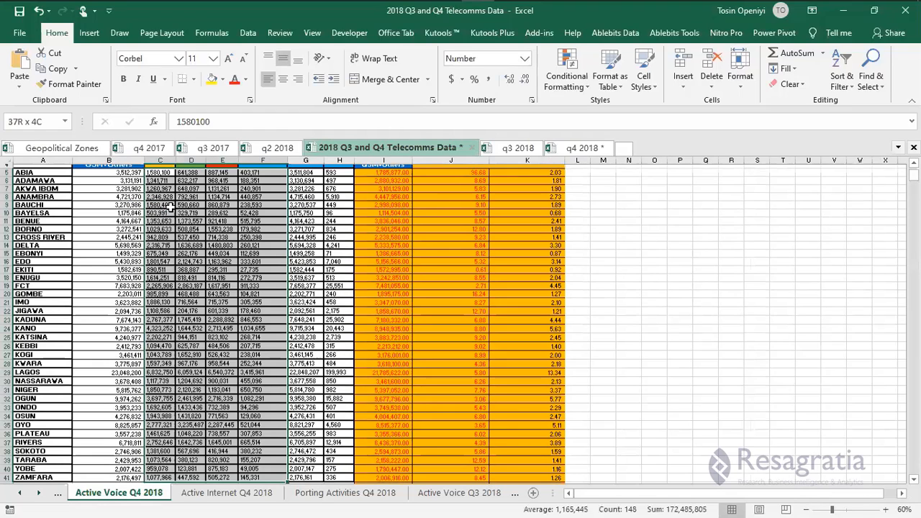
key(ctrl+c)
scroll(432, 173, down, 1)
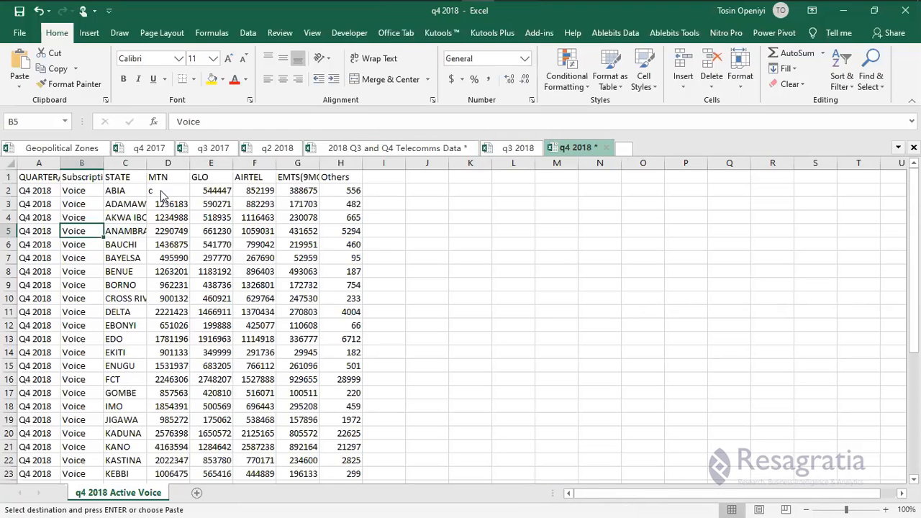
right_click(161, 191)
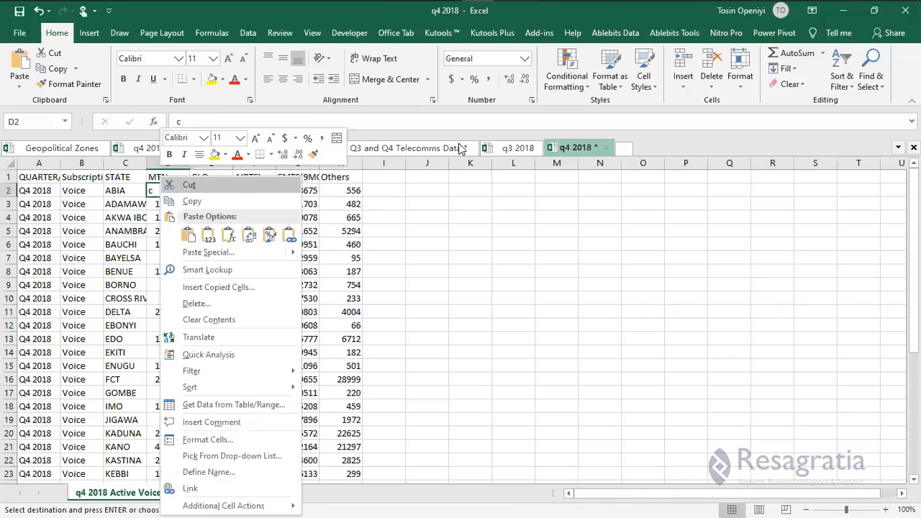
key(ctrl+v)
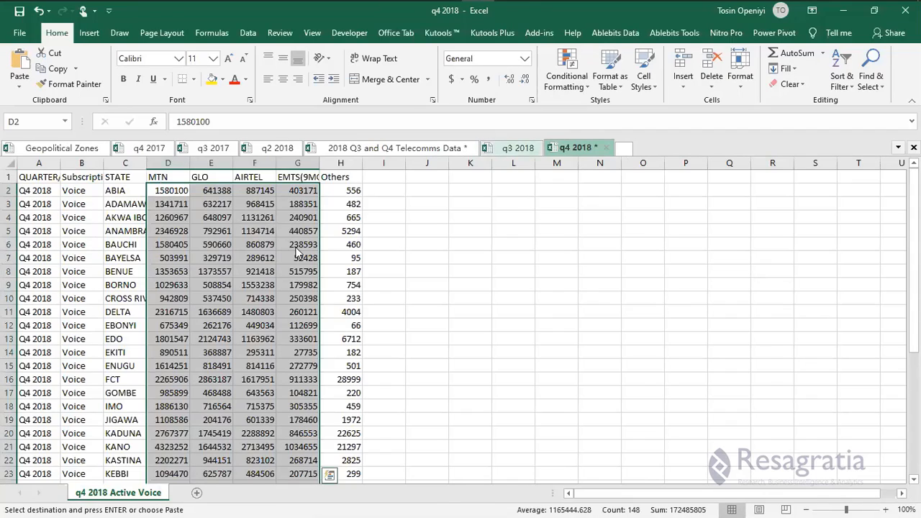
Paste the Others figures H5:H41 as values into column H starting at H2.
key(alt+Tab)
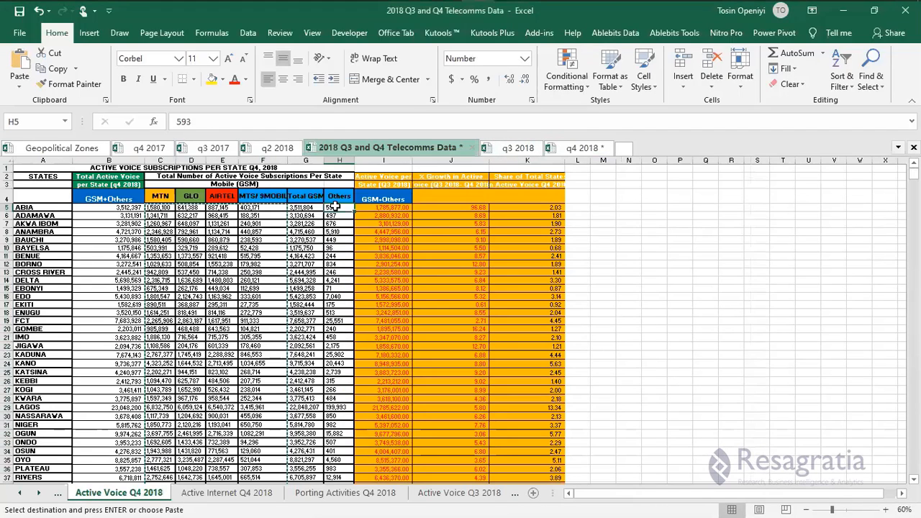
key(ctrl+shift+Down)
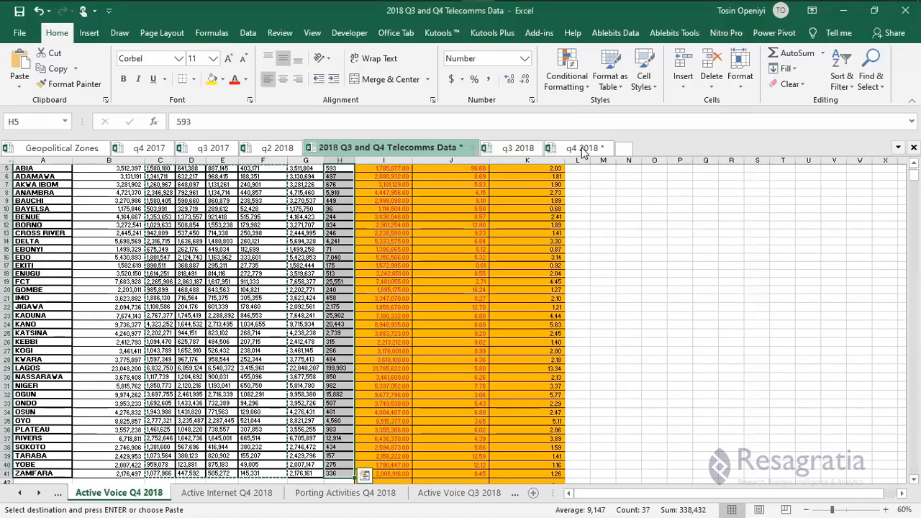
key(ctrl+c)
key(alt+Tab)
right_click(335, 192)
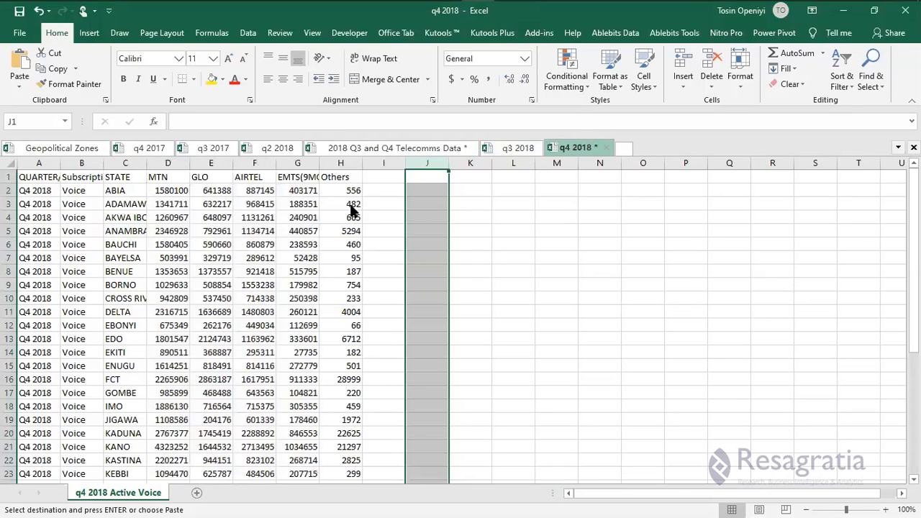
click(380, 250)
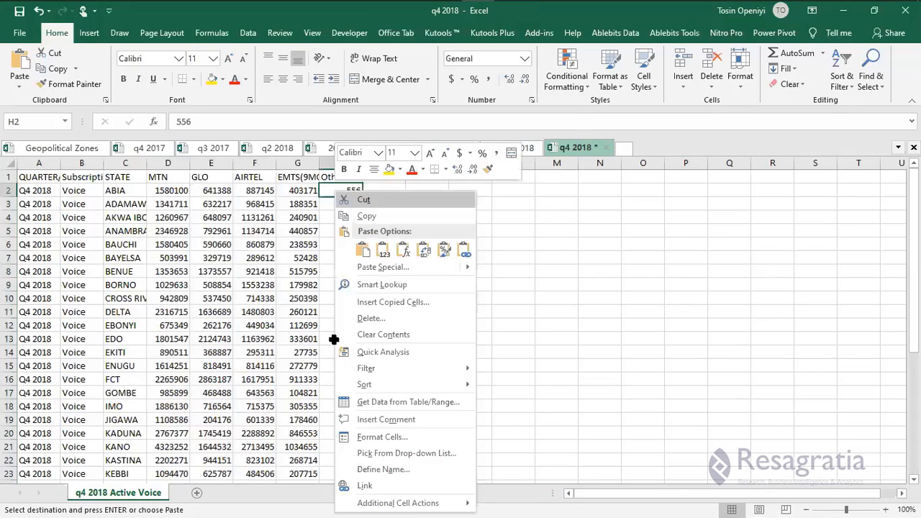
Save the q4 2018 workbook and add a blank Sheet2.
scroll(334, 338, down, 6)
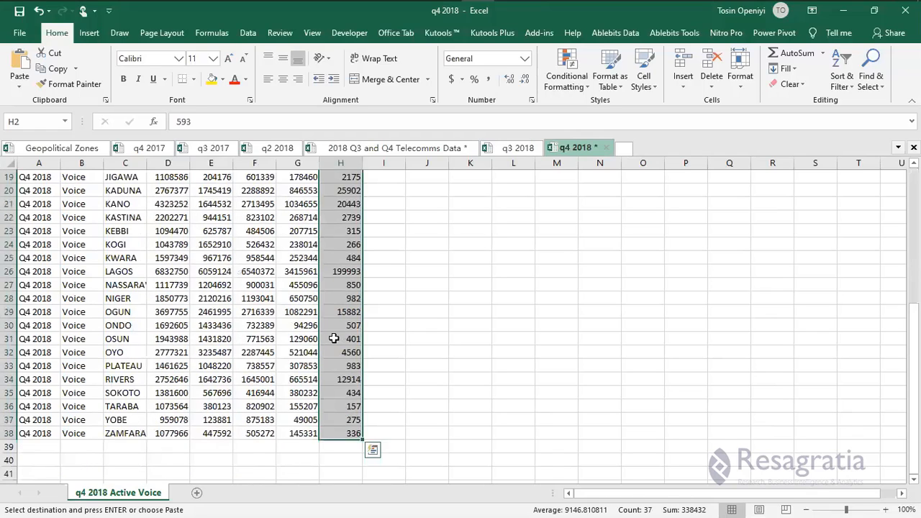
key(ctrl+s)
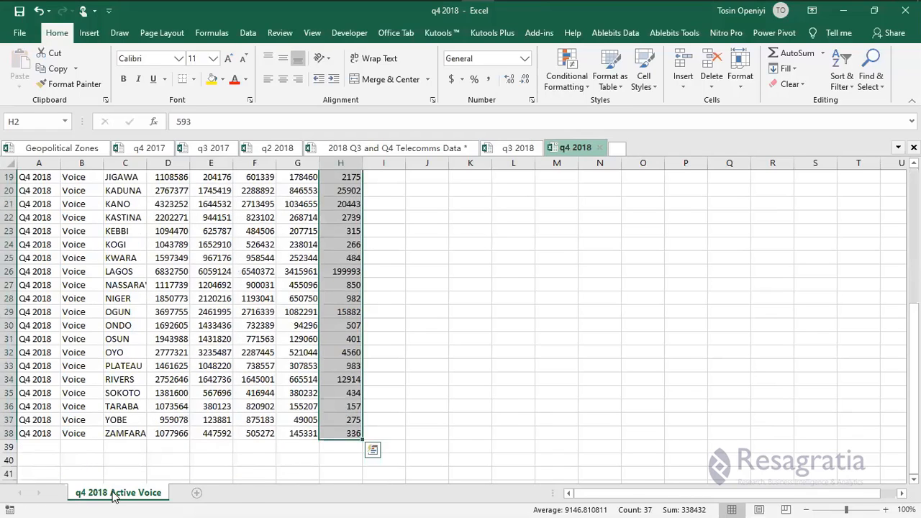
click(196, 493)
click(115, 495)
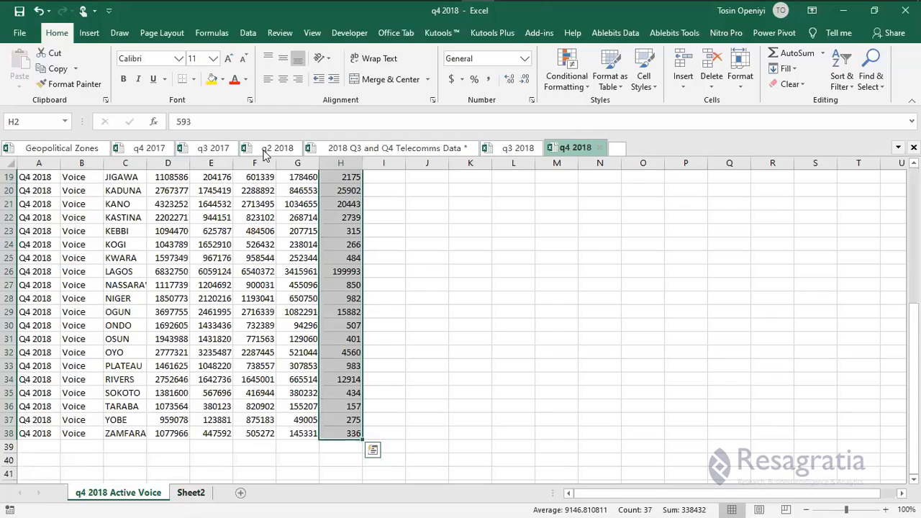
Copy the q3 2018 Active Internet table and paste it into Sheet2 of the q4 2018 workbook.
key(ctrl+Page_Down)
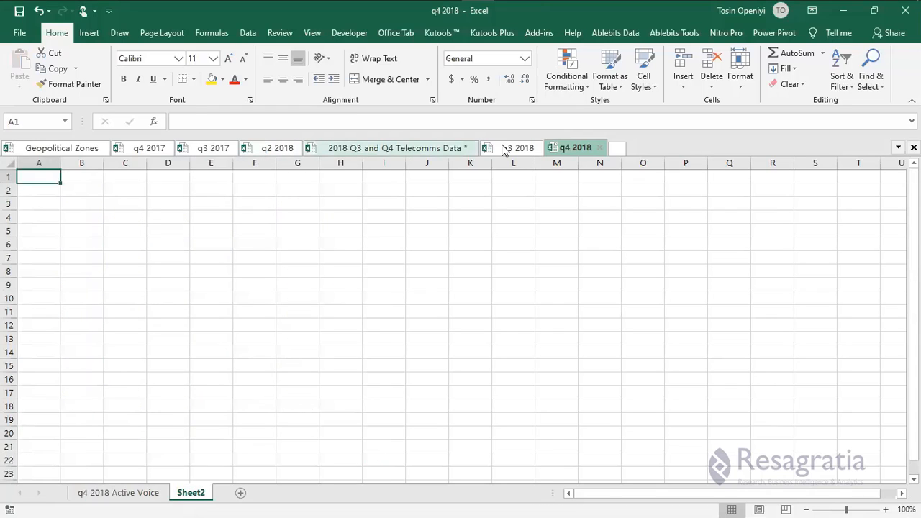
key(ctrl+shift+Tab)
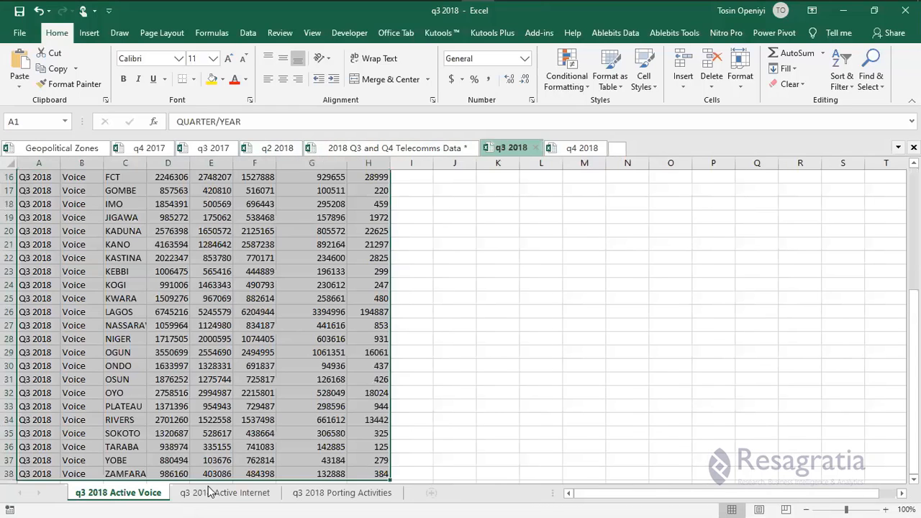
scroll(212, 493, up, 5)
key(ctrl+Page_Down)
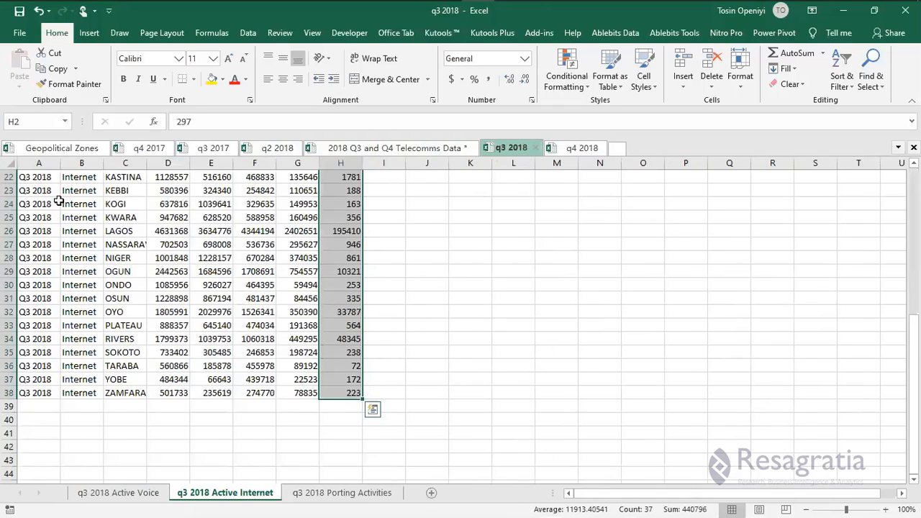
scroll(51, 216, up, 7)
click(40, 177)
key(ctrl+shift+Down)
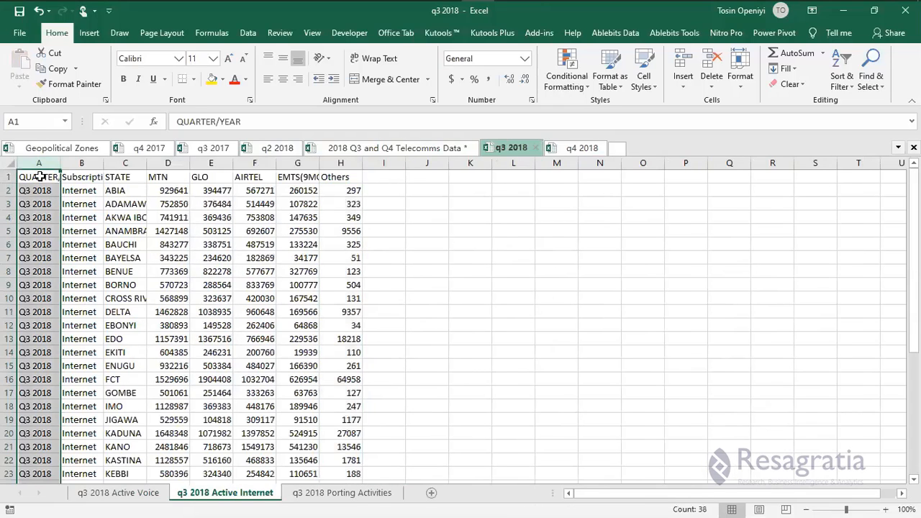
key(ctrl+shift+Right)
key(ctrl+c)
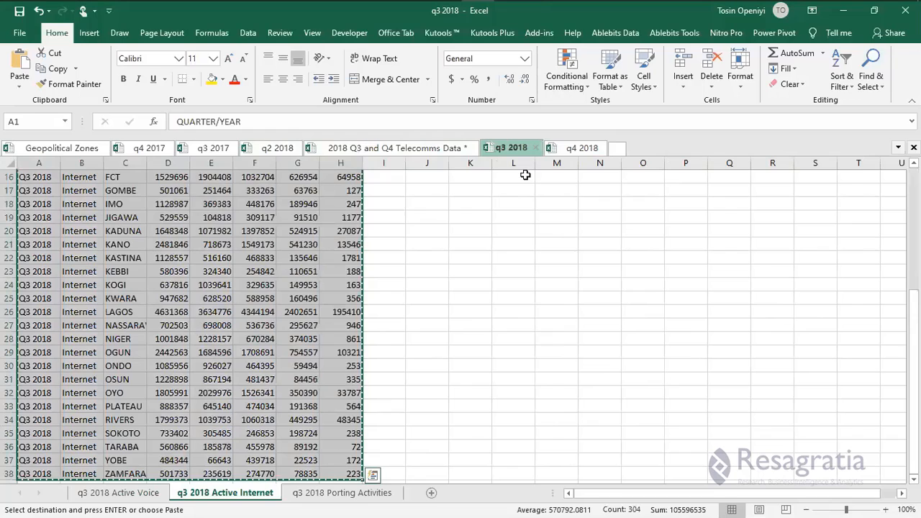
key(ctrl+Tab)
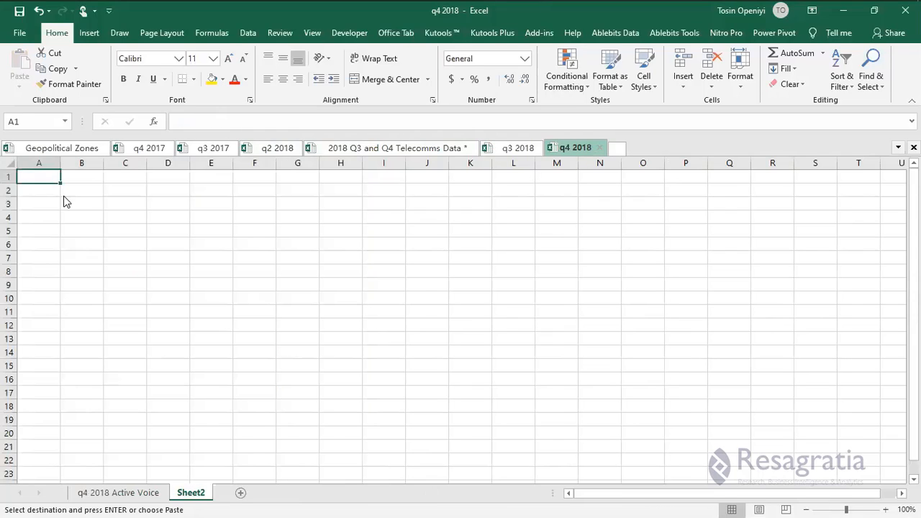
key(shift+F10)
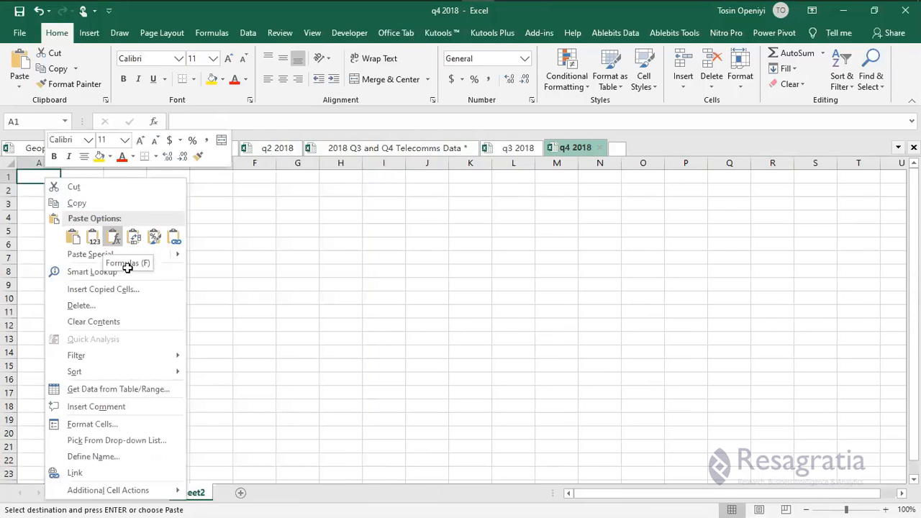
click(113, 238)
Change A2 to Q4 2018, fill it down column A, and save the workbook.
click(31, 191)
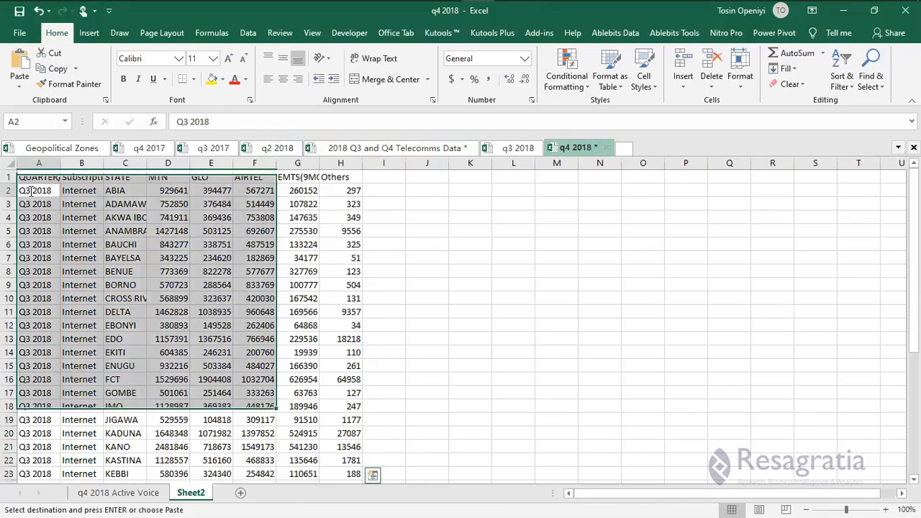
double_click(31, 191)
key(BackSpace)
text(4)
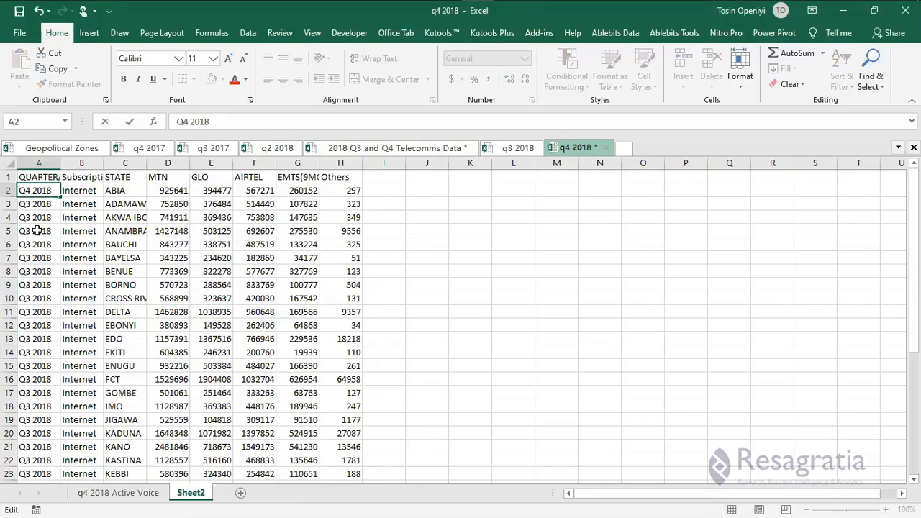
double_click(60, 197)
click(47, 228)
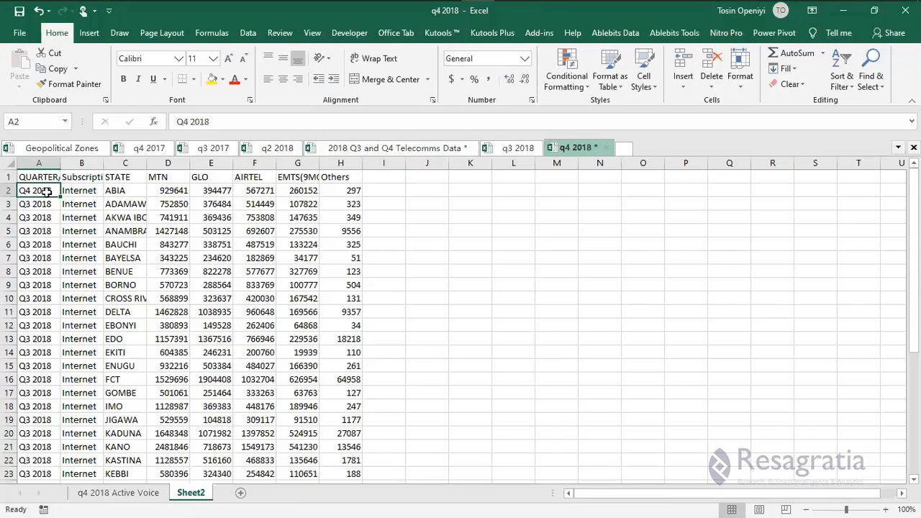
click(57, 193)
drag(61, 197, 60, 250)
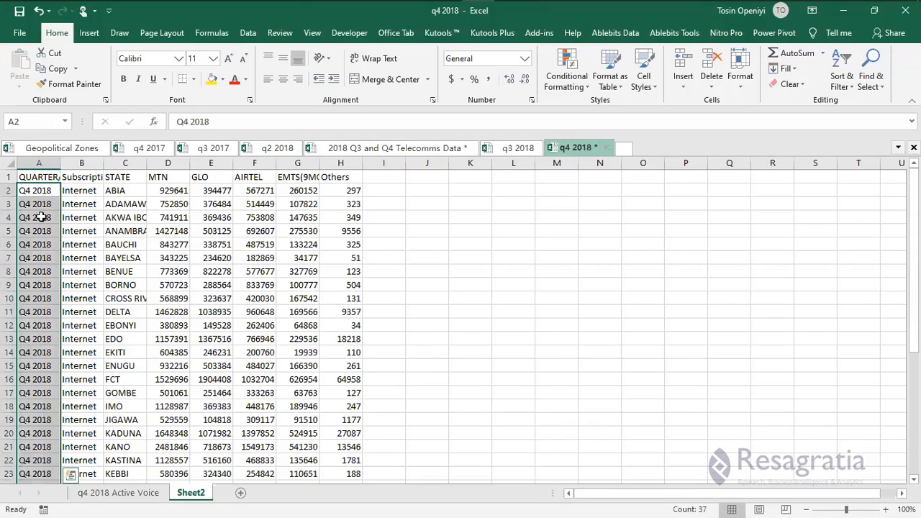
click(42, 218)
key(ctrl+s)
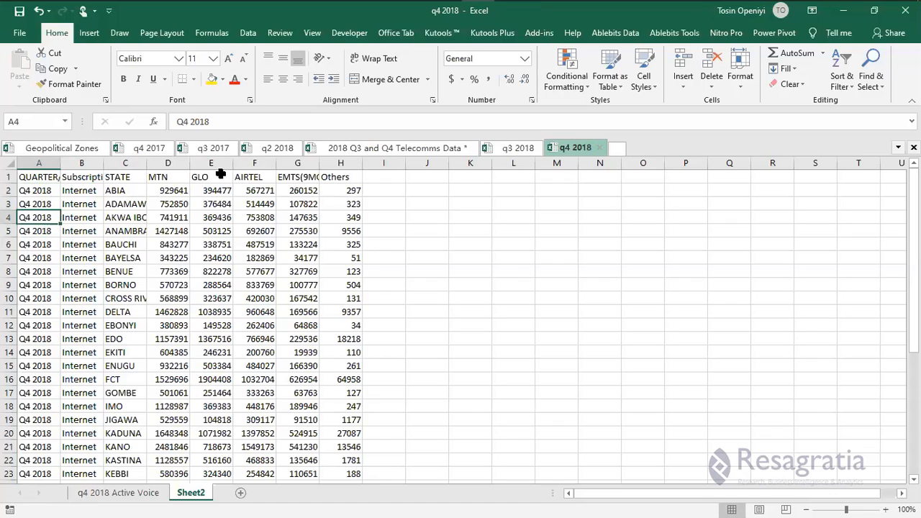
Rename Sheet2 to 'q4 2018 Active Internet' and autofit column A to fit QUARTER/YEAR.
click(141, 493)
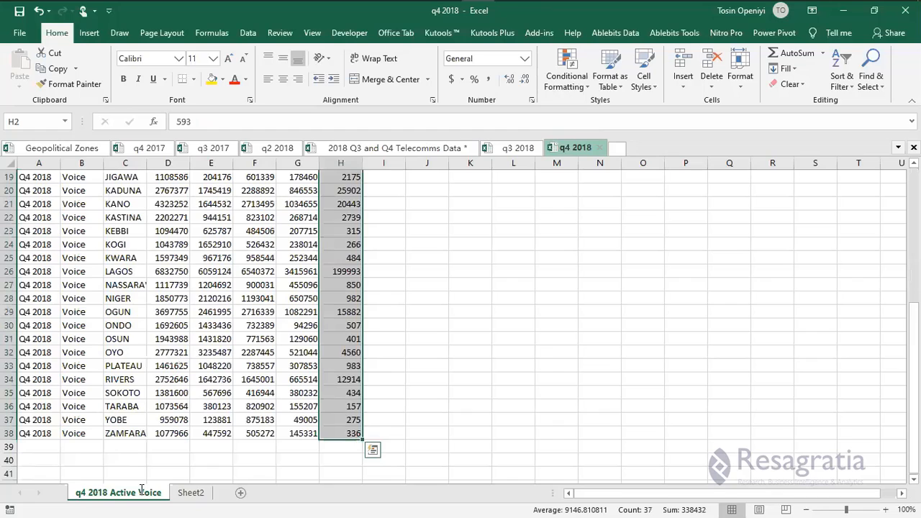
click(191, 494)
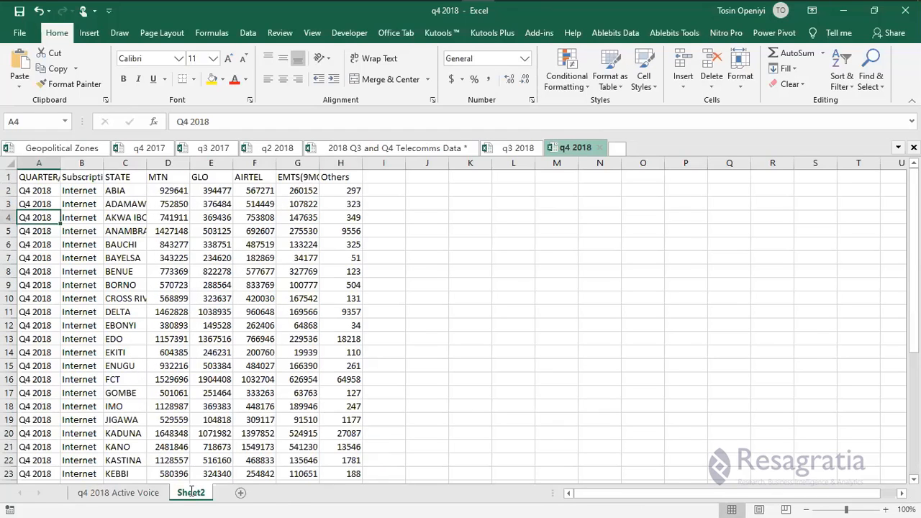
double_click(191, 494)
key(ctrl+v)
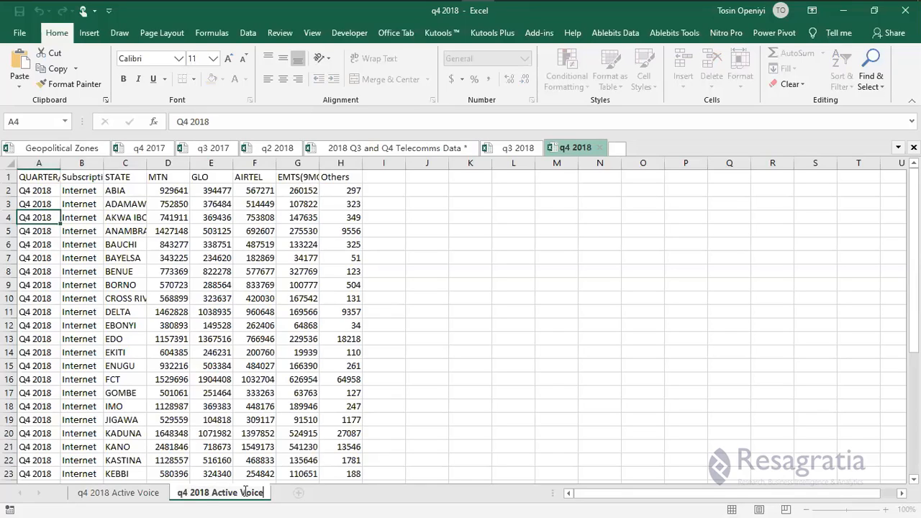
double_click(245, 491)
text(I)
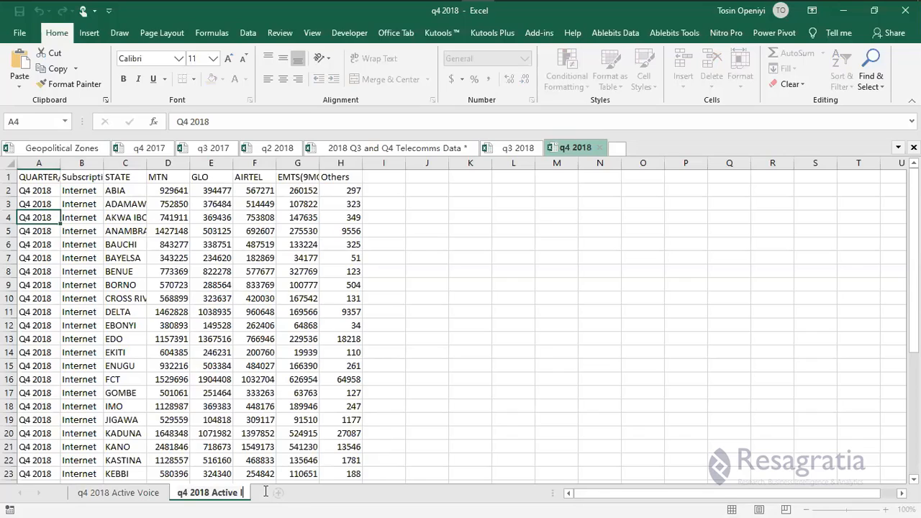
text(nternet)
key(Return)
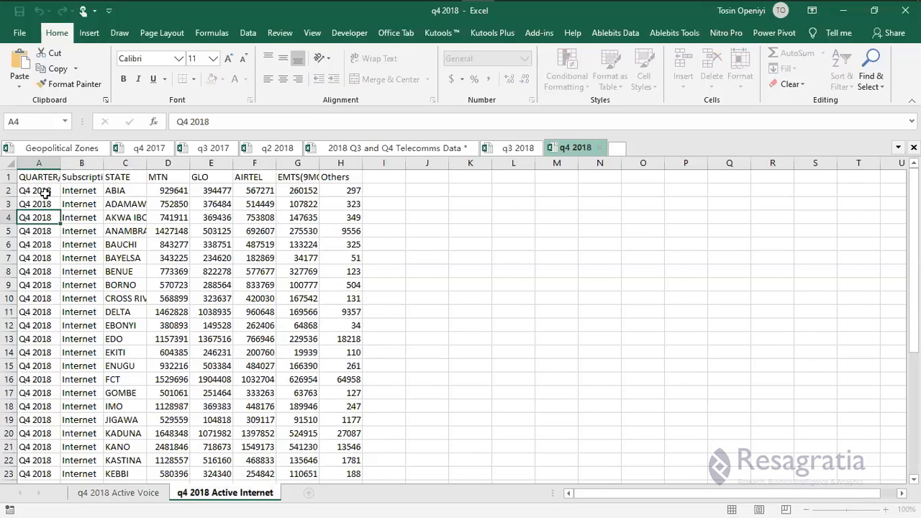
double_click(61, 164)
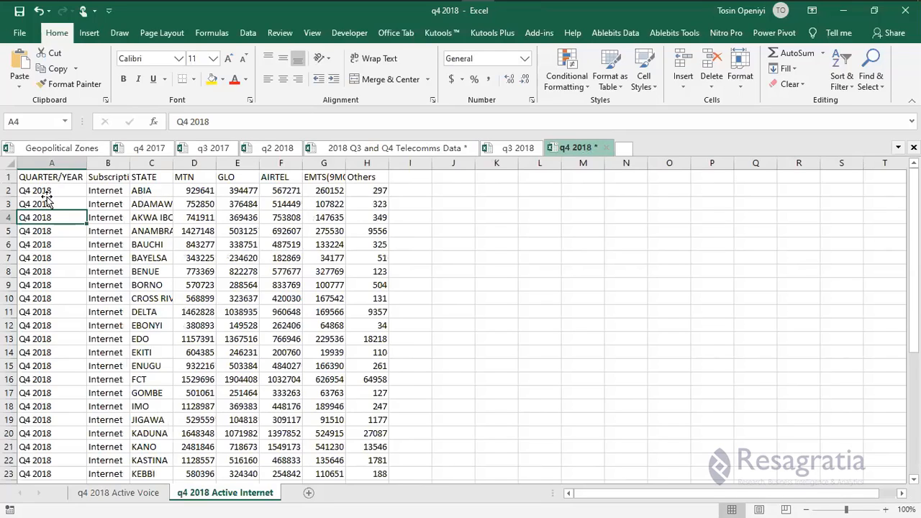
click(43, 192)
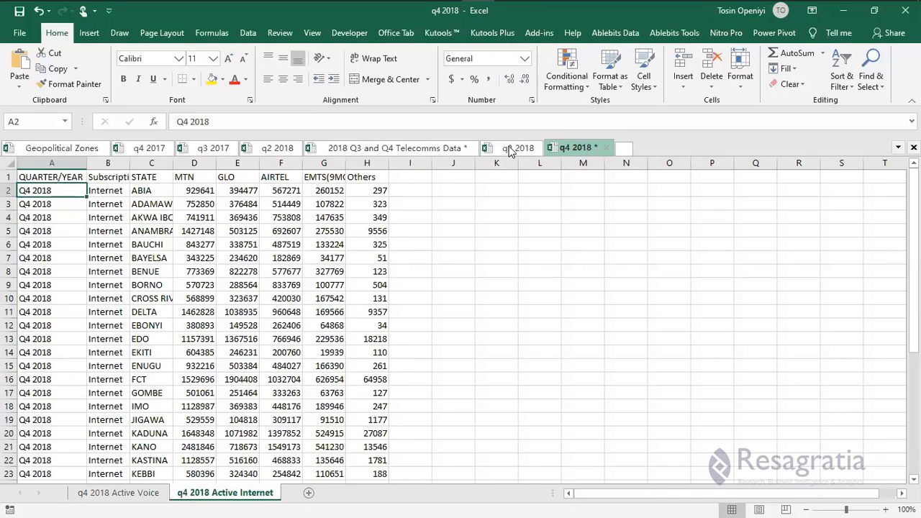
Copy the operator figures D5:H41 from the Telecomms Data Active Internet Q4 2018 sheet.
click(353, 151)
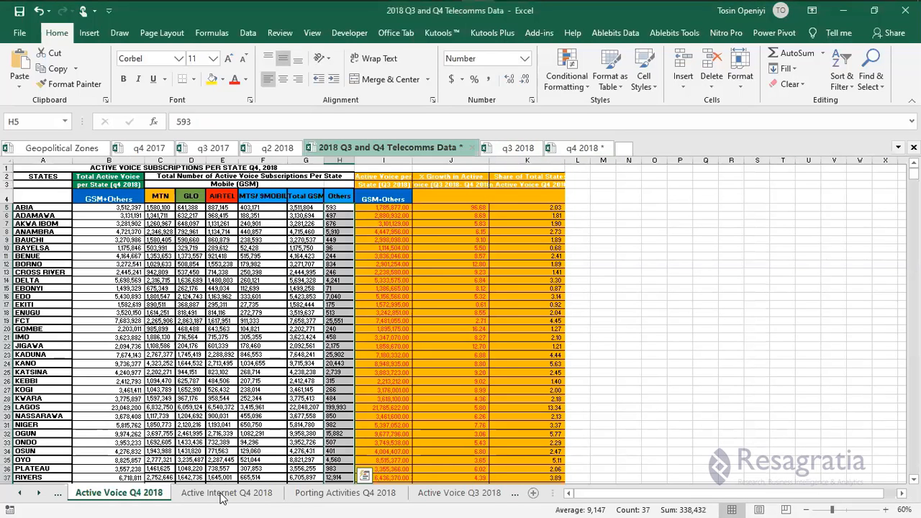
click(222, 493)
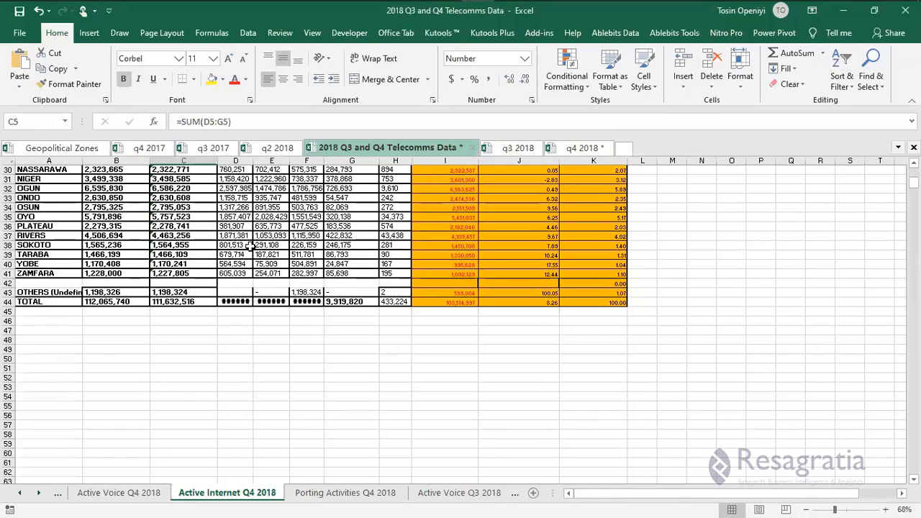
scroll(249, 245, up, 10)
click(231, 208)
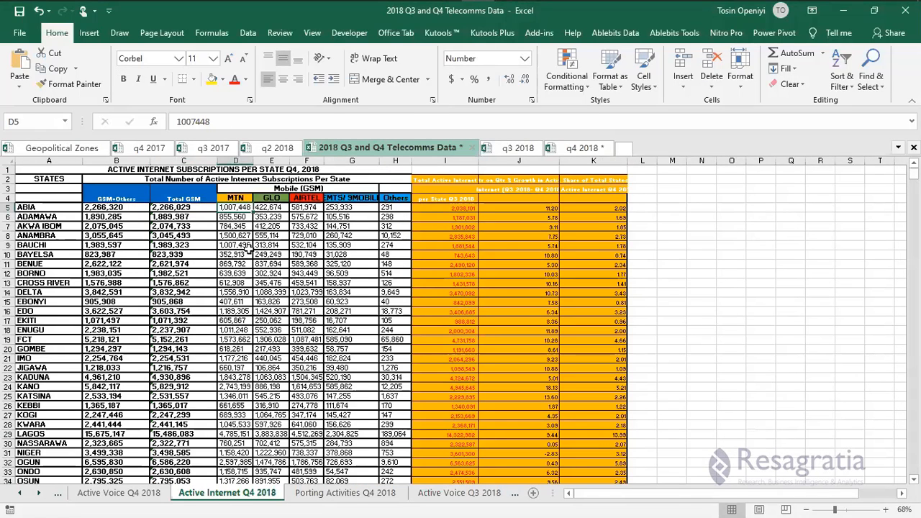
key(ctrl+shift+Right)
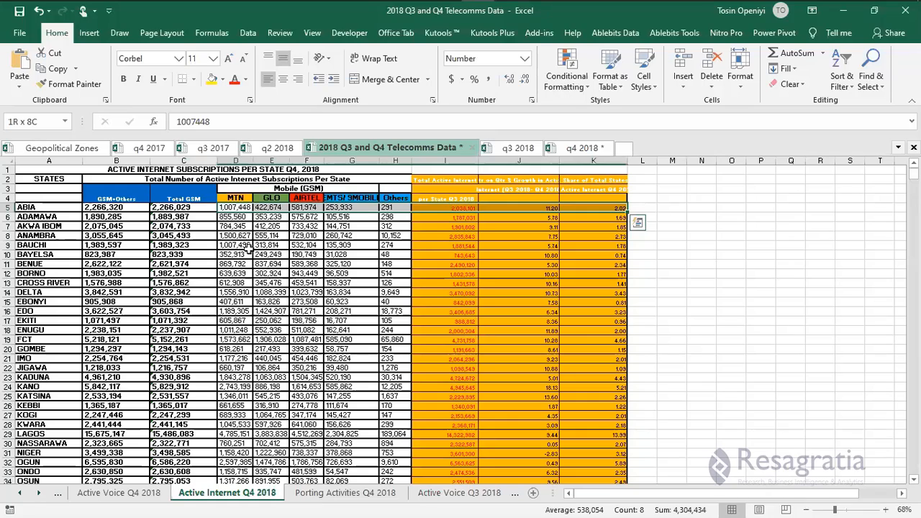
key(shift+Left)
key(shift+Left)
key(shift+Left)
key(ctrl+shift+Down)
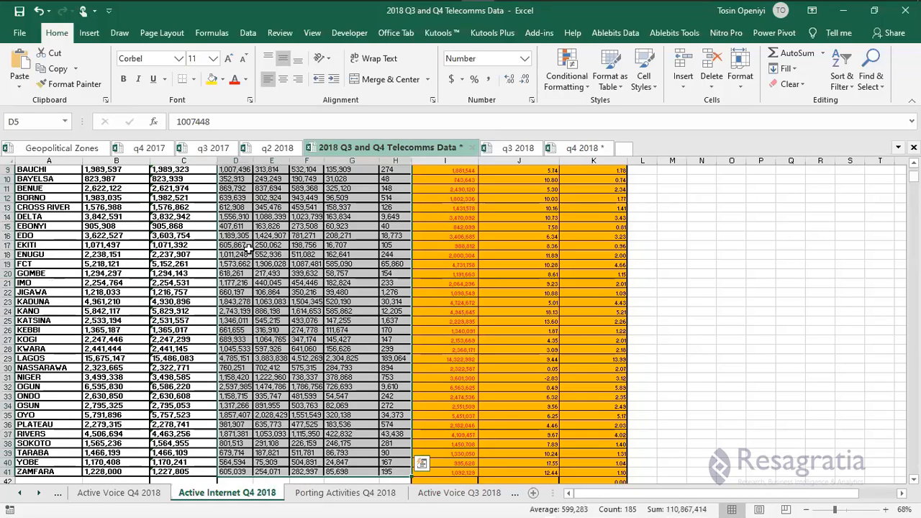
key(ctrl+c)
Paste the figures as values from D2 in the q4 2018 sheet and add a blank Sheet3.
scroll(324, 290, down, 1)
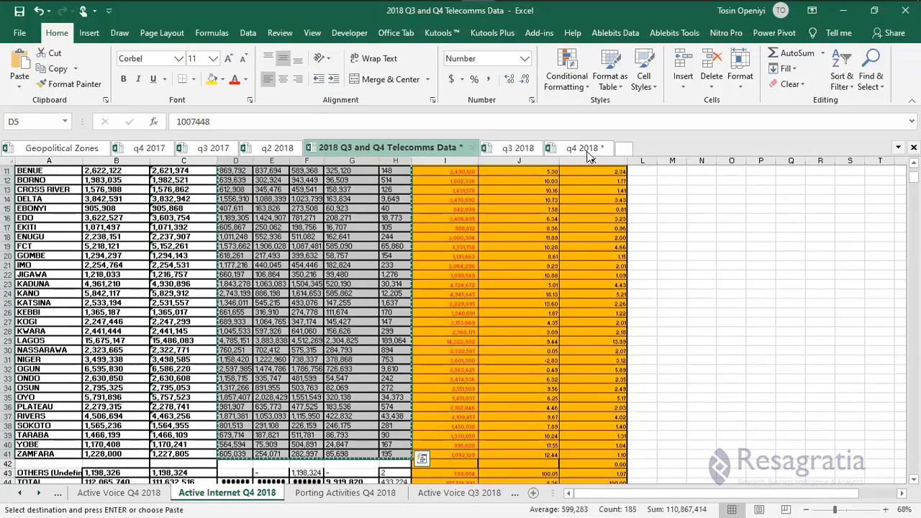
click(583, 148)
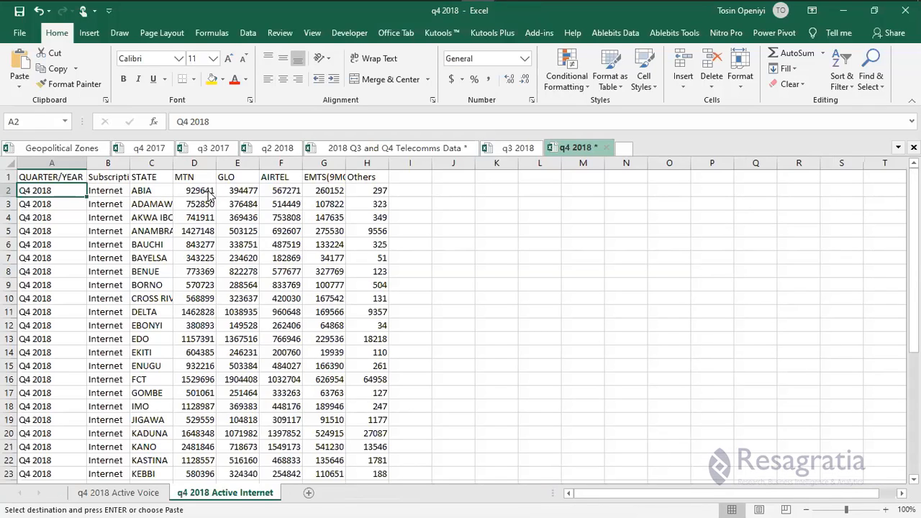
right_click(209, 194)
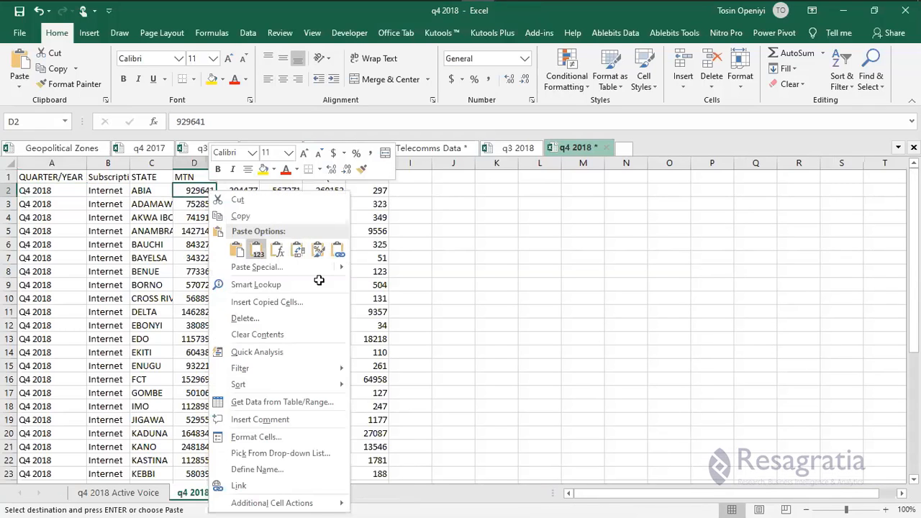
click(257, 250)
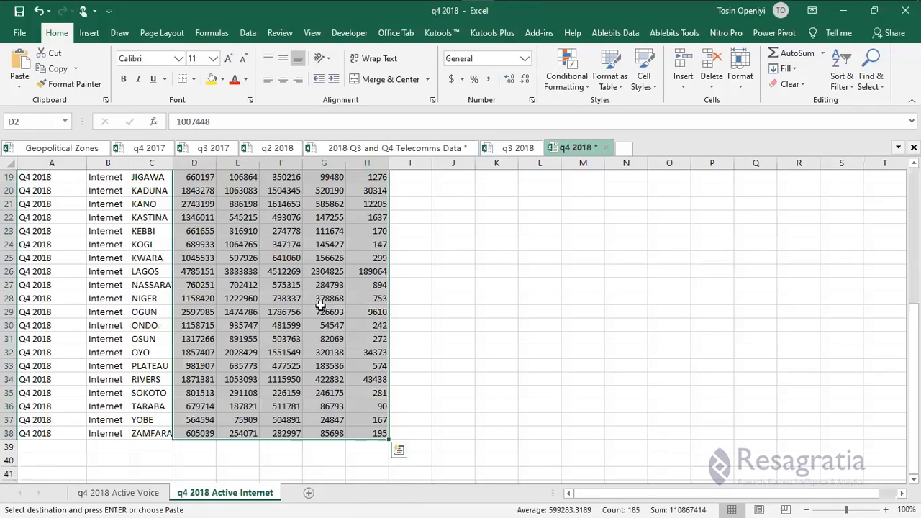
click(311, 493)
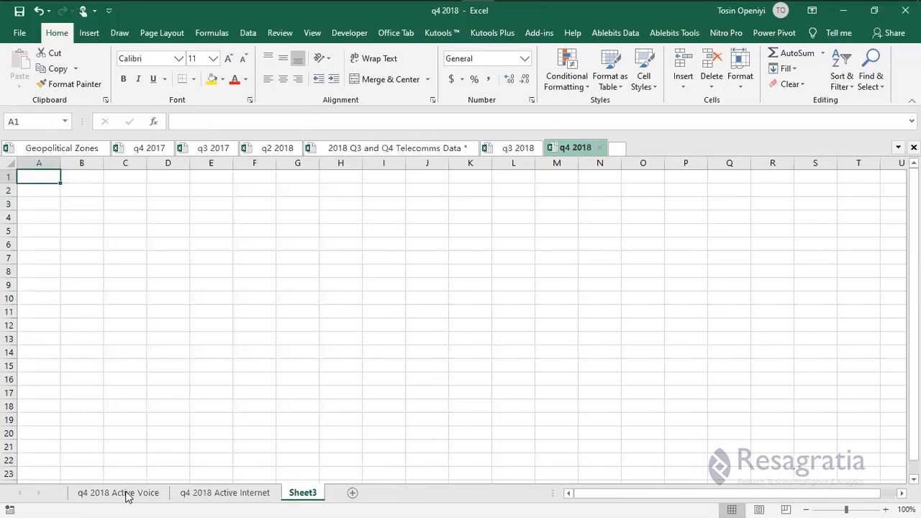
Paste the q2 2018 porting table as values into Sheet3 and relabel every quarter Q4 2018.
click(126, 496)
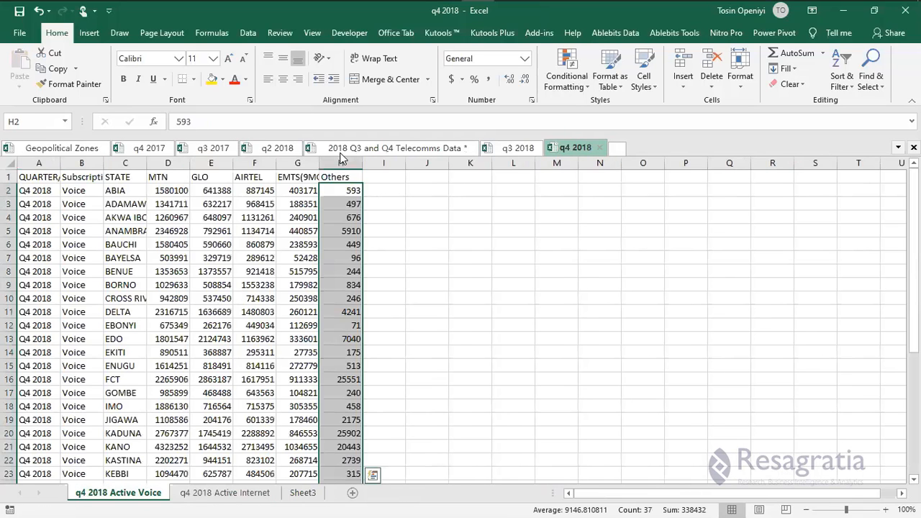
click(276, 150)
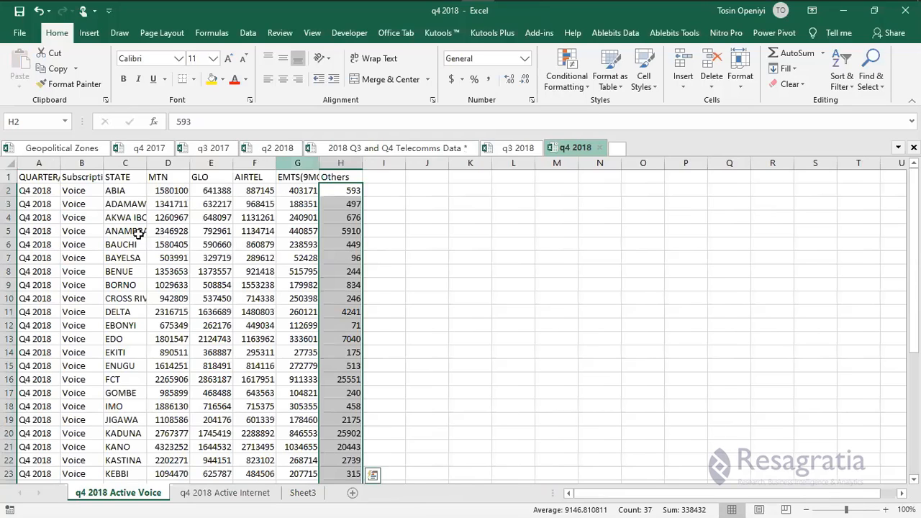
key(ctrl+a)
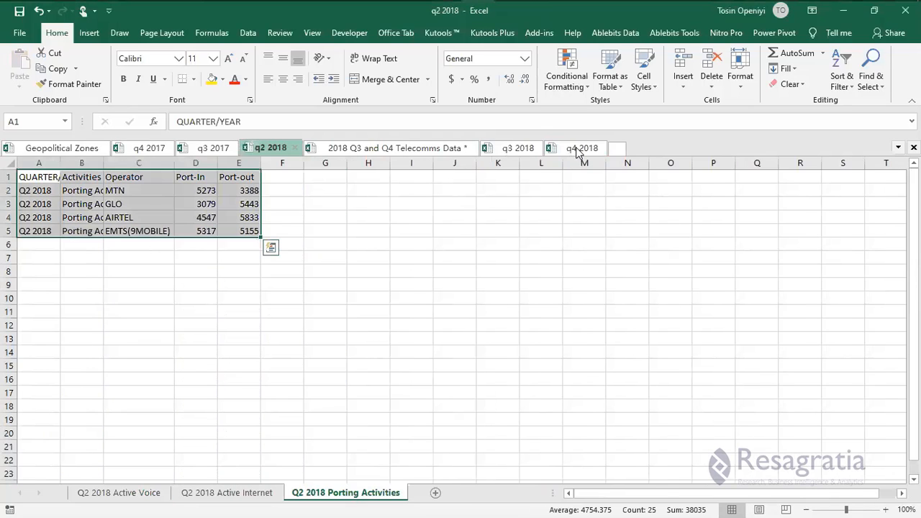
key(ctrl+c)
click(578, 150)
click(302, 493)
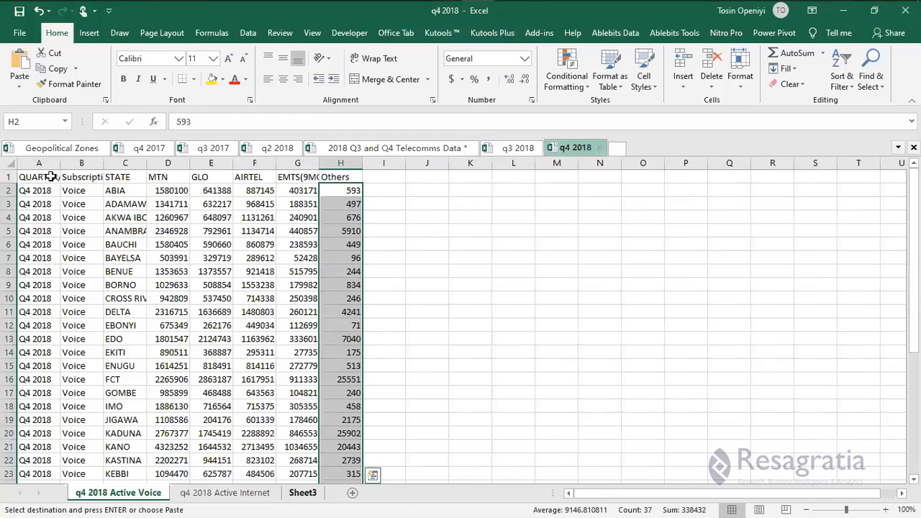
right_click(52, 177)
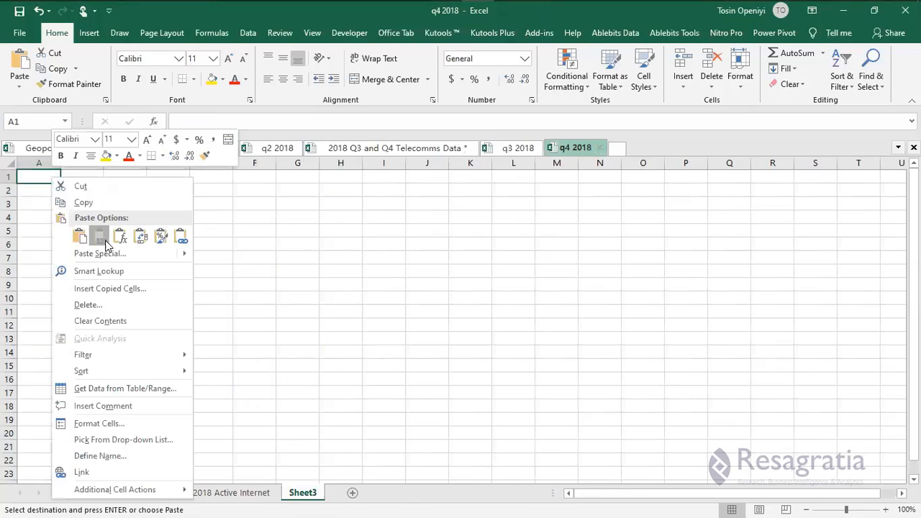
double_click(33, 190)
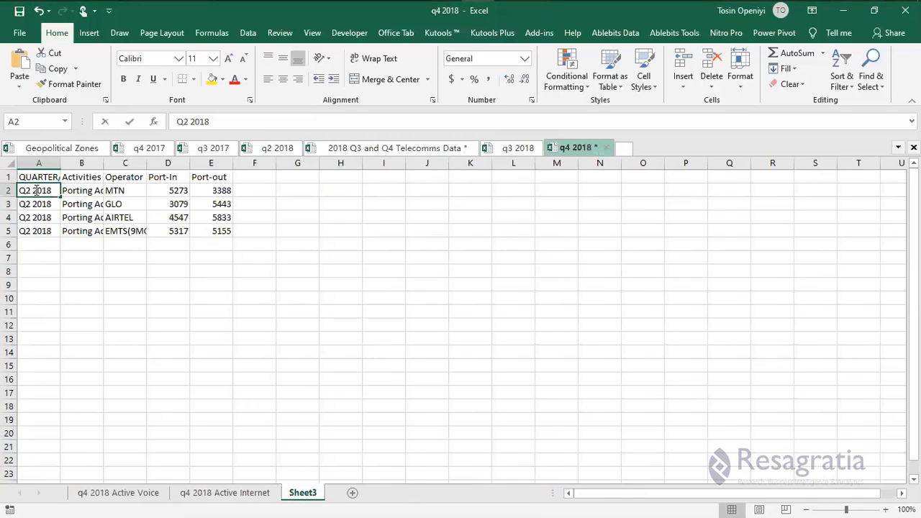
key(BackSpace)
text(4)
drag(61, 196, 57, 233)
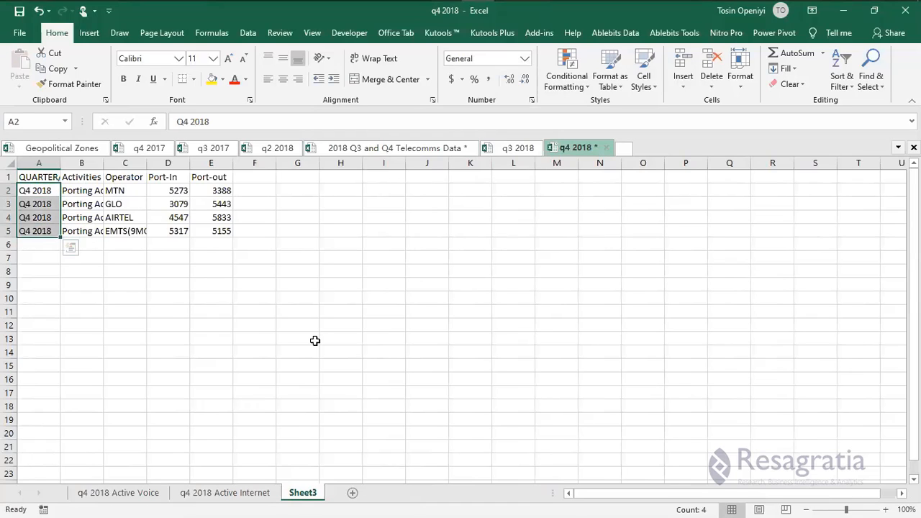
Rename Sheet3 to 'q4 2018 Porting Activities'.
click(240, 495)
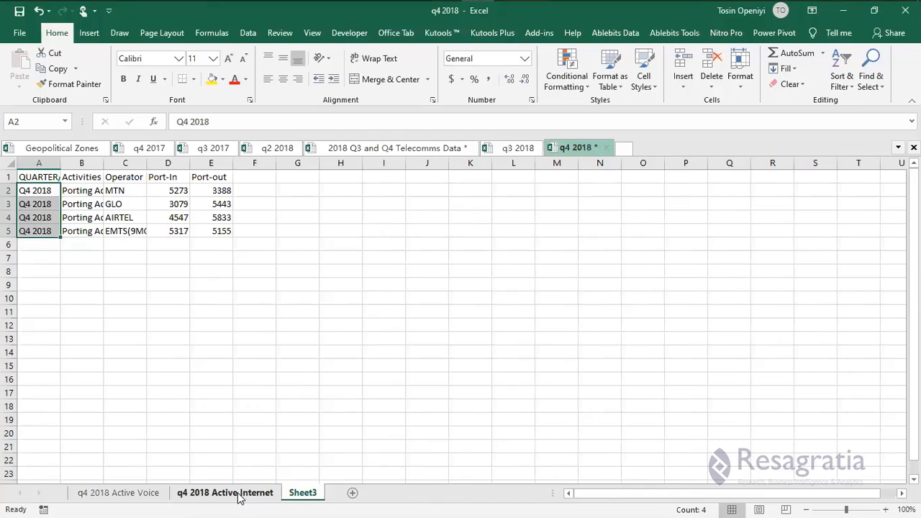
click(306, 493)
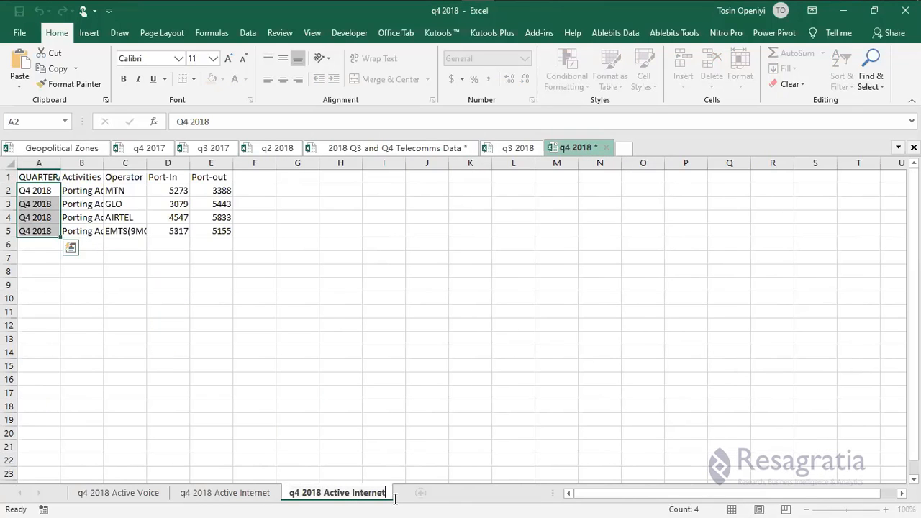
key(ctrl+q)
key(shift+End)
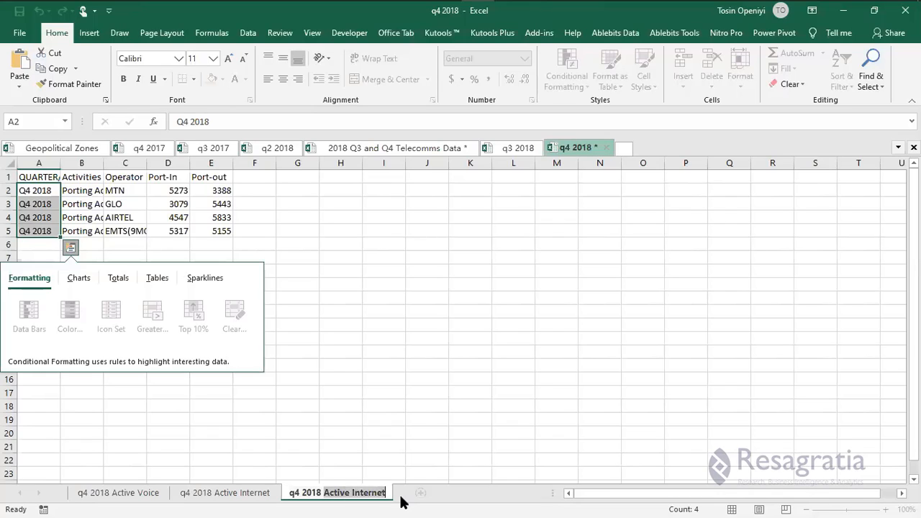
text(Porting A)
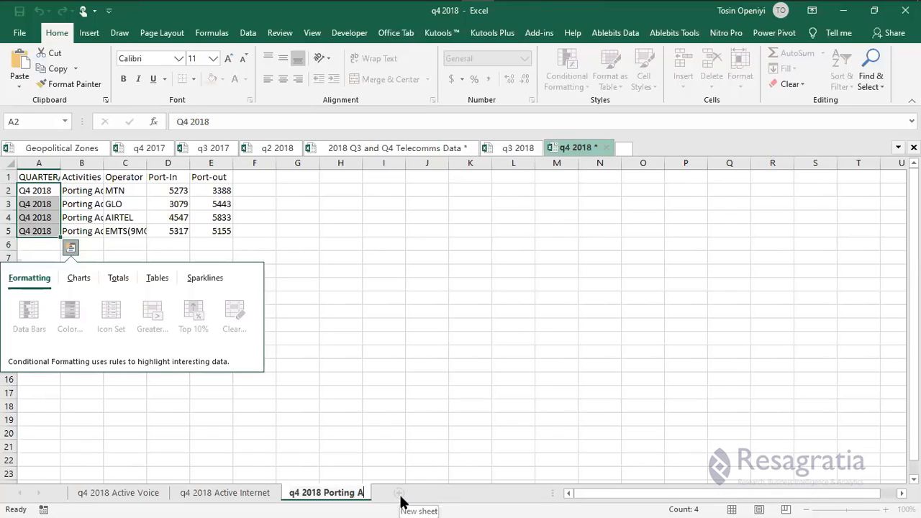
text(ctivi)
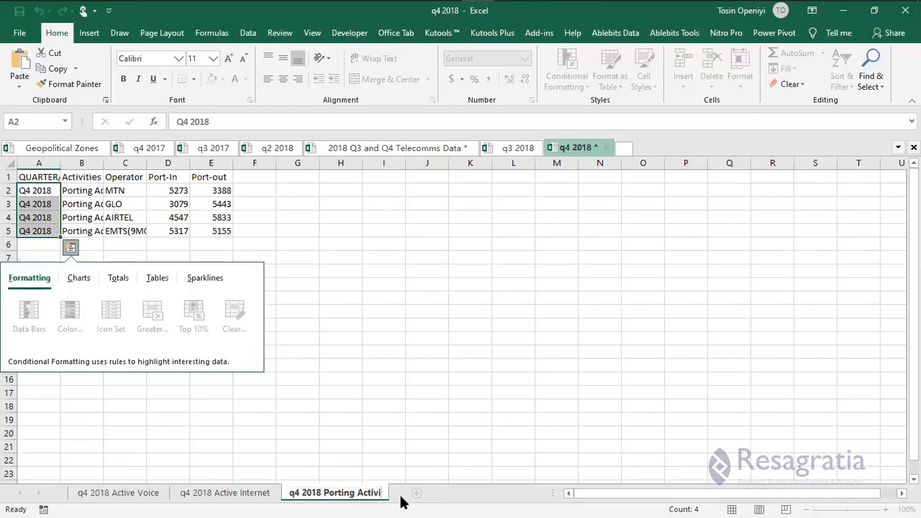
text(ties)
key(Return)
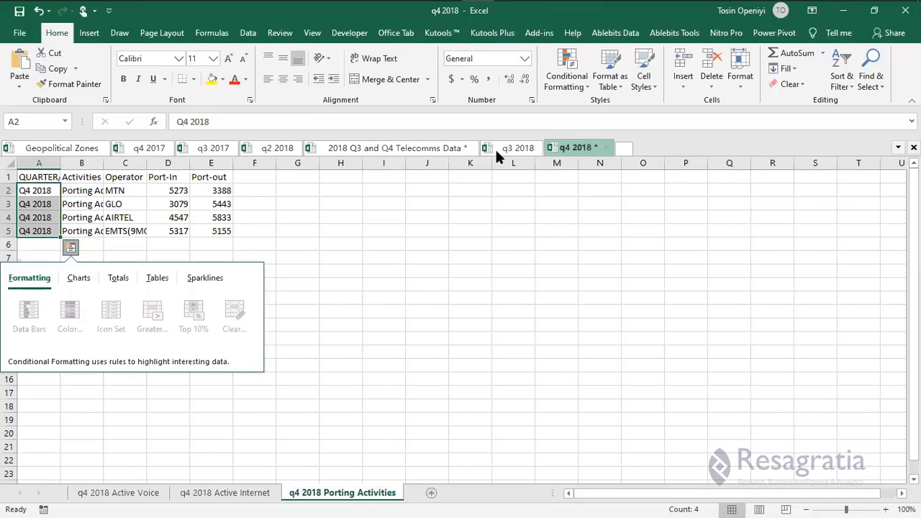
click(341, 258)
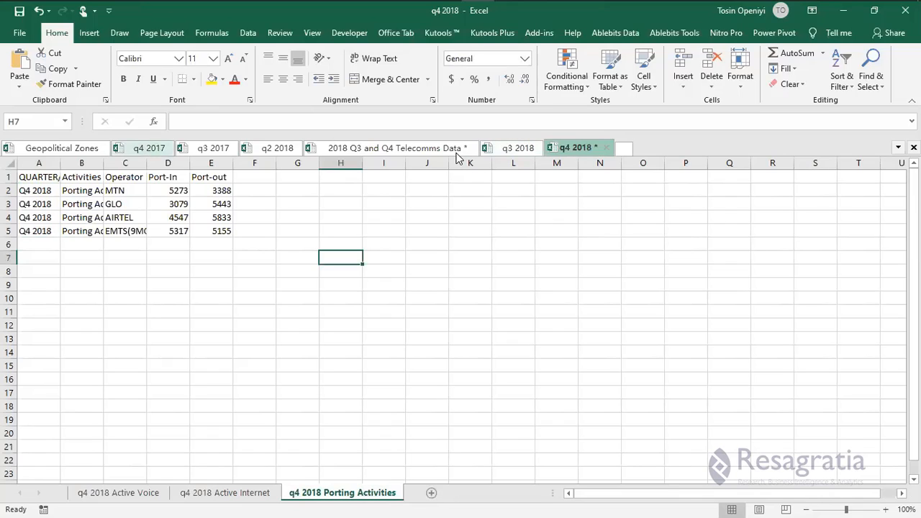
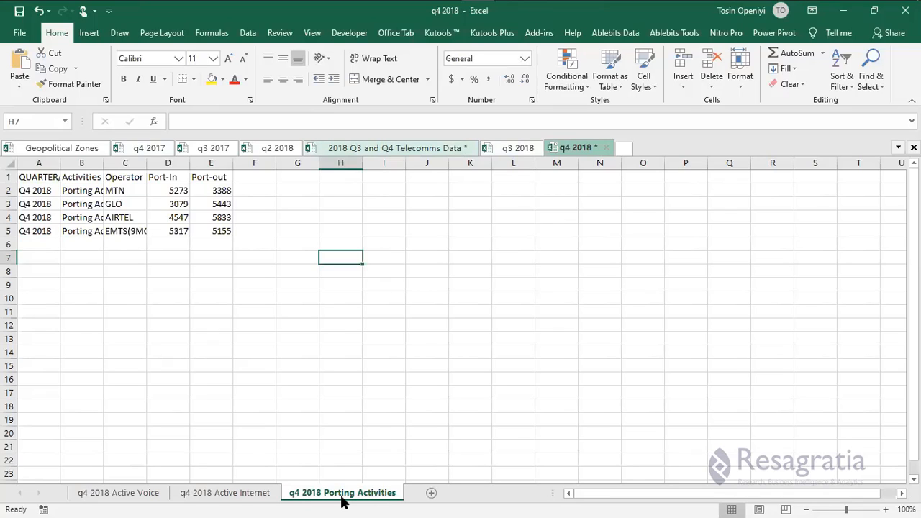
Bring up the Telecomms Data workbook's Porting Activities Q4 2018 sheet, with Port In 8,291 and Port Out 8,085.
key(alt+Tab)
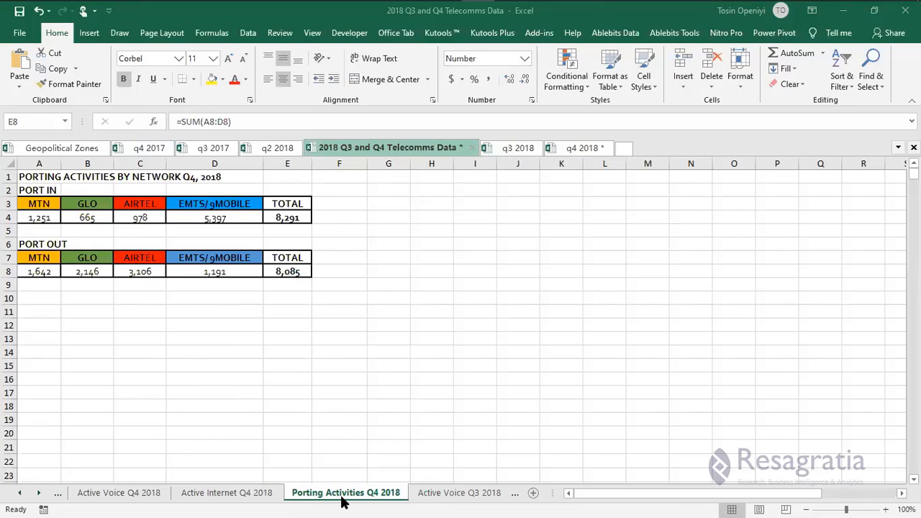
click(453, 493)
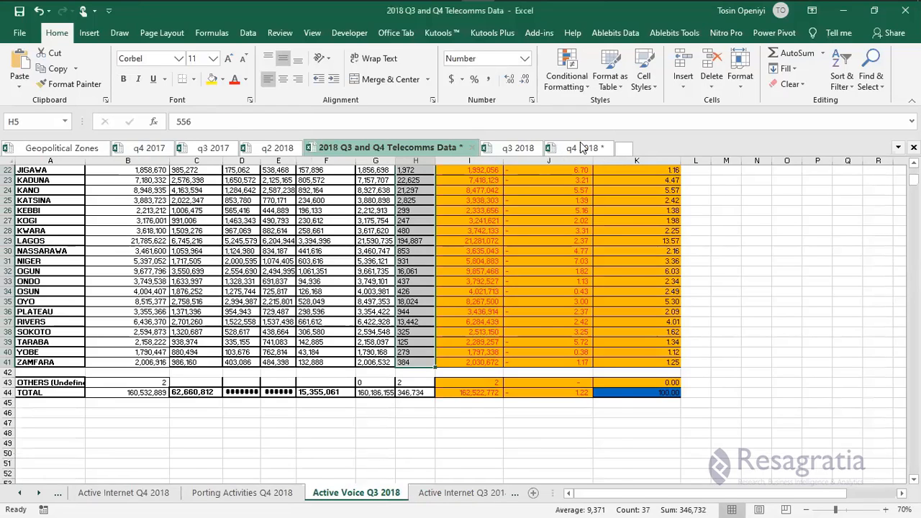
click(580, 148)
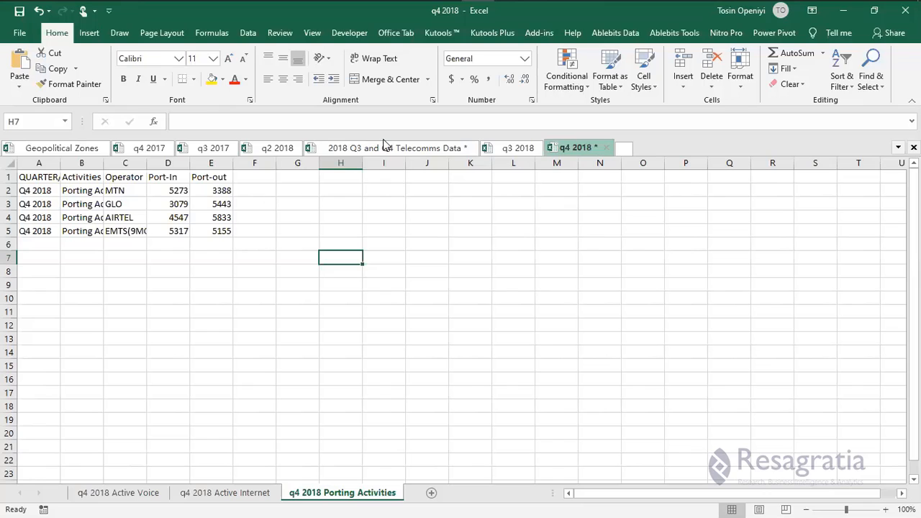
click(210, 191)
key(ctrl+Tab)
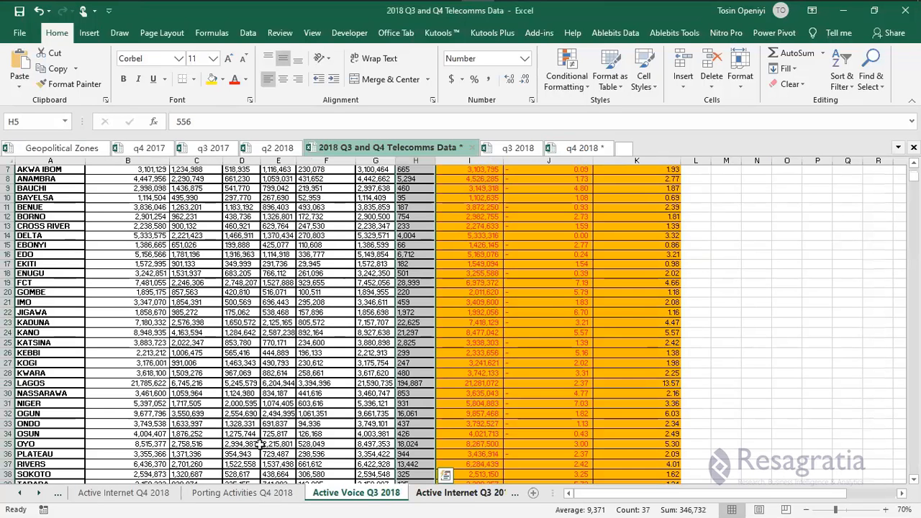
click(193, 497)
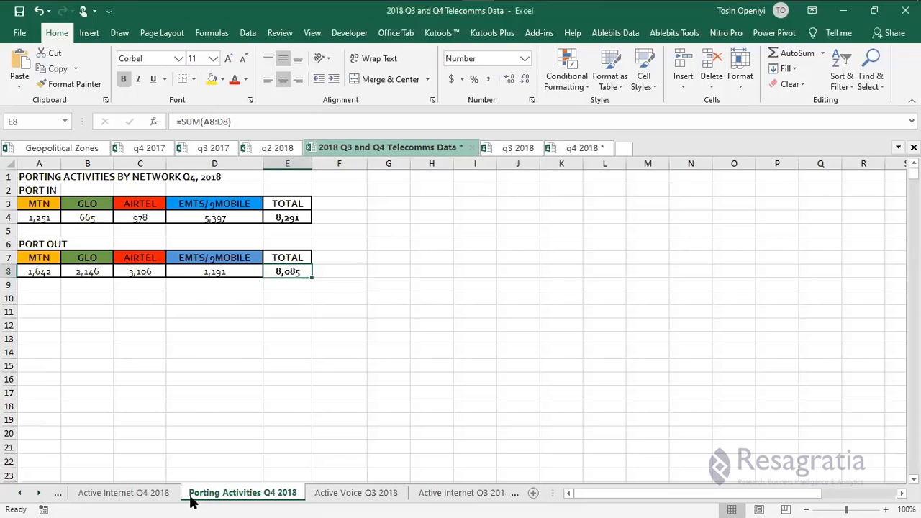
Paste MTN's Port-In 1251 and Port-out 1642 as values into D2 and E2 of q4 2018.
click(85, 218)
click(39, 217)
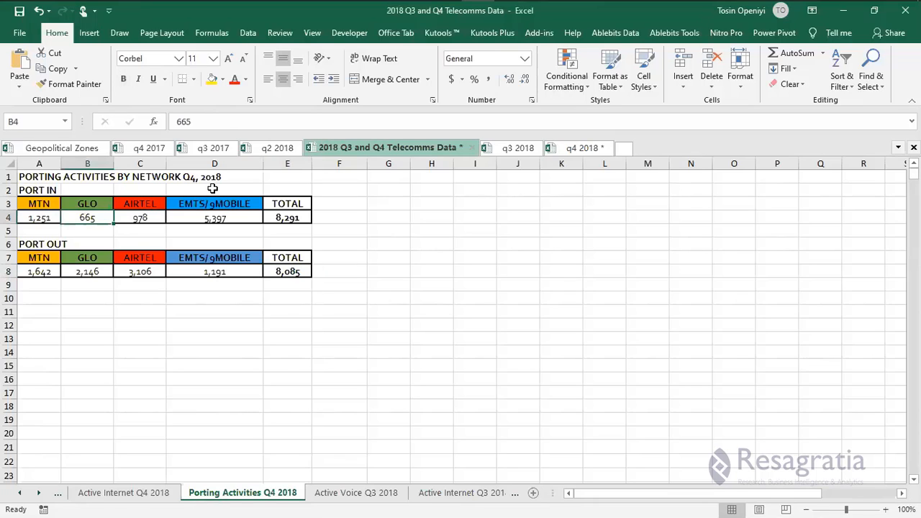
key(ctrl+c)
click(583, 147)
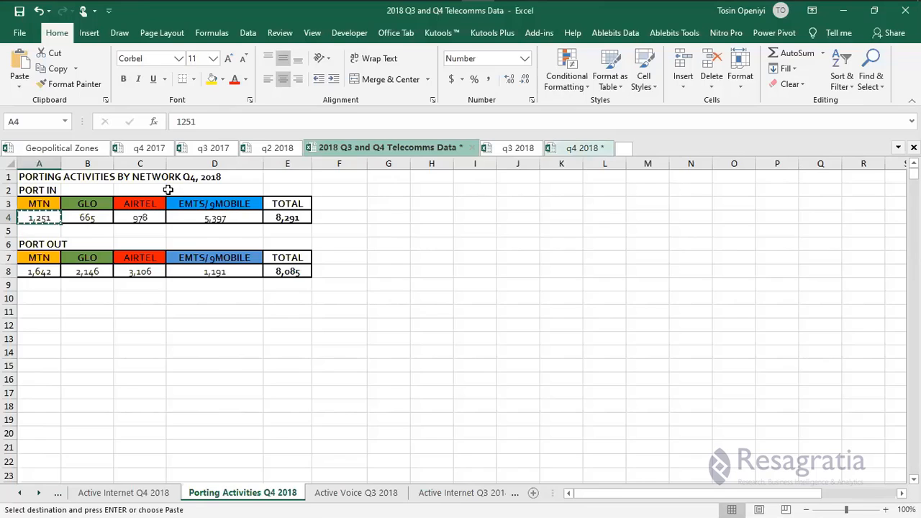
right_click(168, 190)
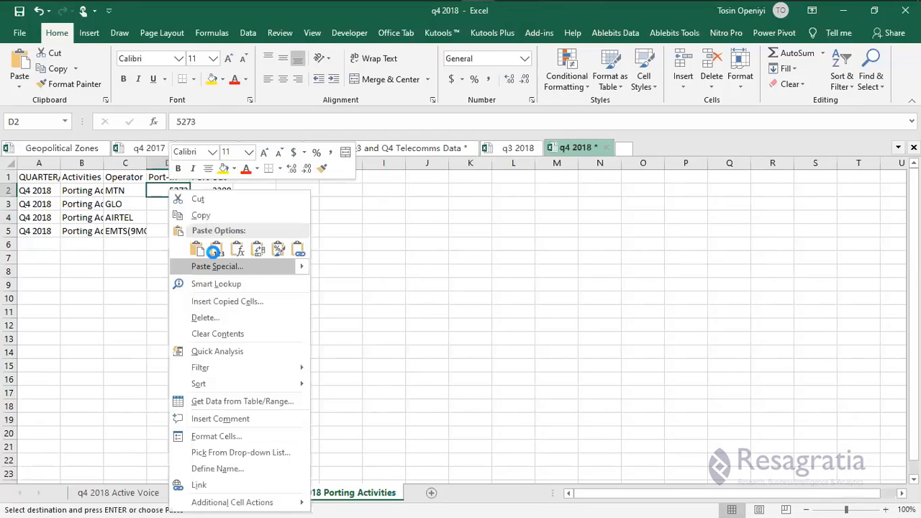
click(218, 250)
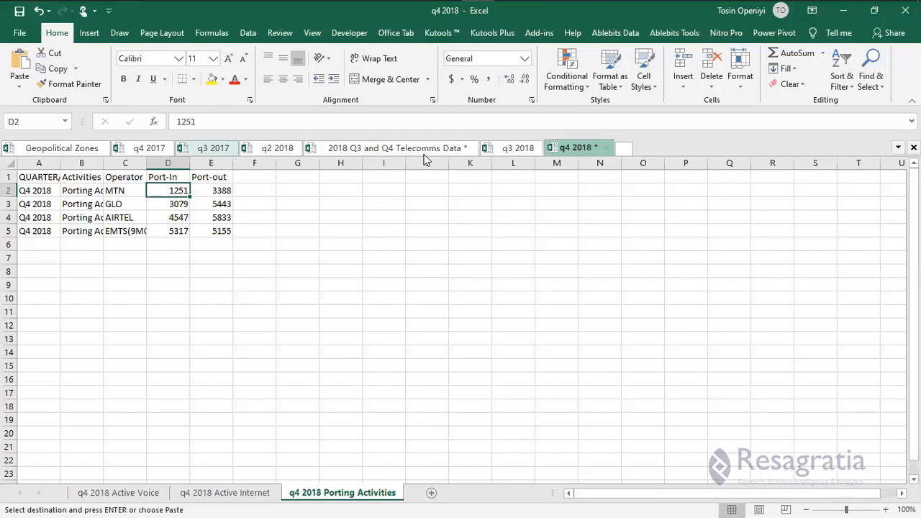
click(395, 153)
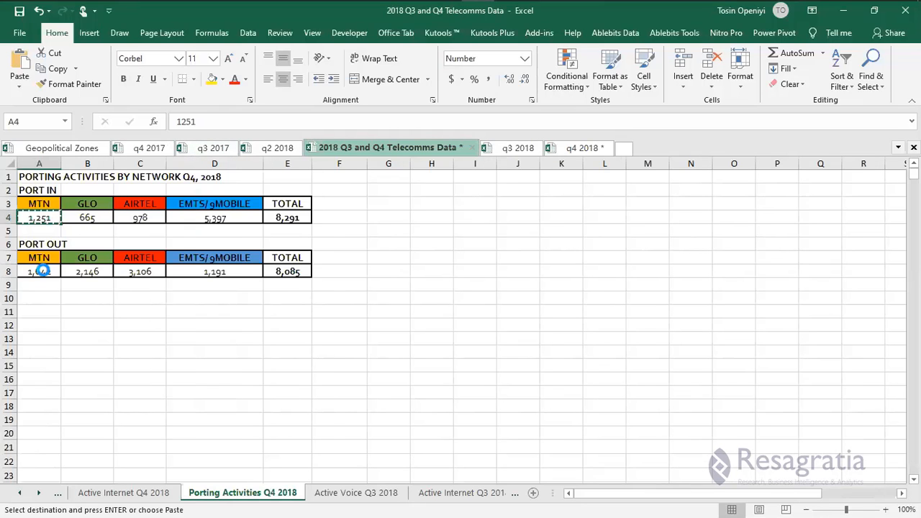
click(39, 271)
click(556, 148)
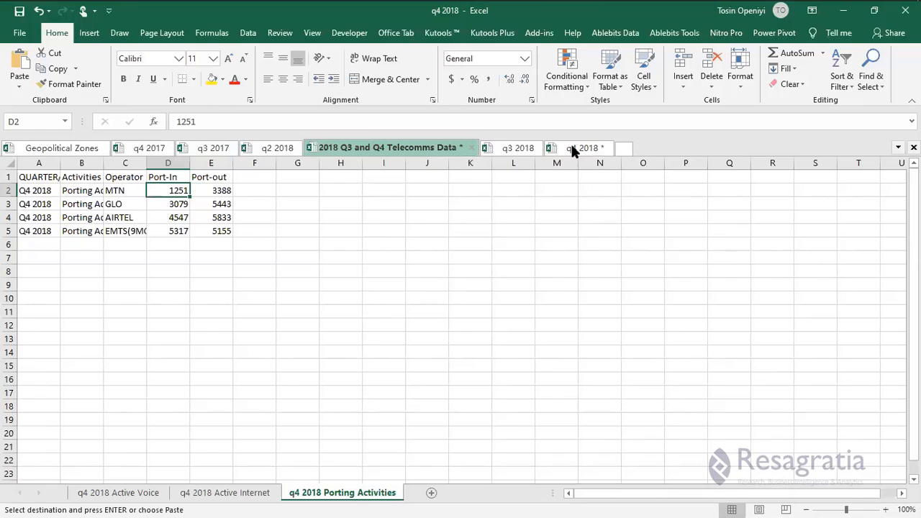
click(209, 191)
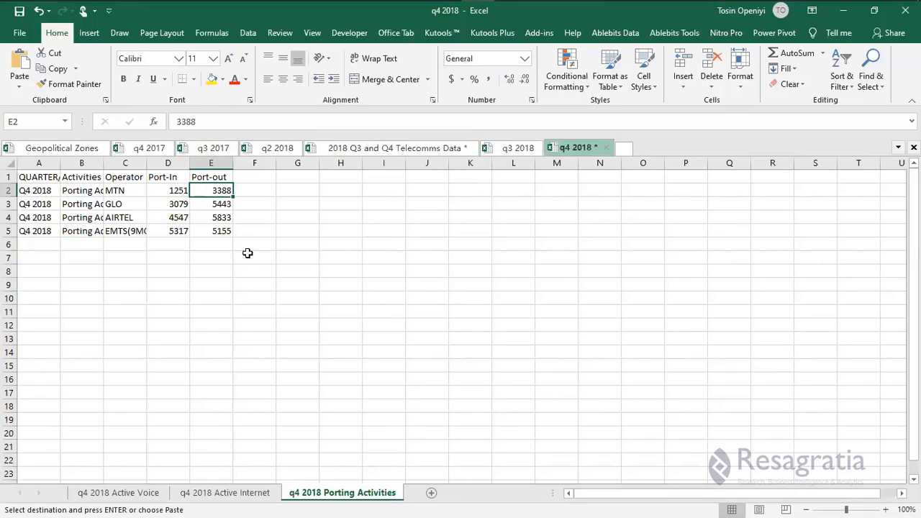
key(Menu)
click(249, 252)
Paste GLO's Port-In 665 into D3 and copy its Port-out 2146 for cell E3.
click(344, 146)
click(98, 218)
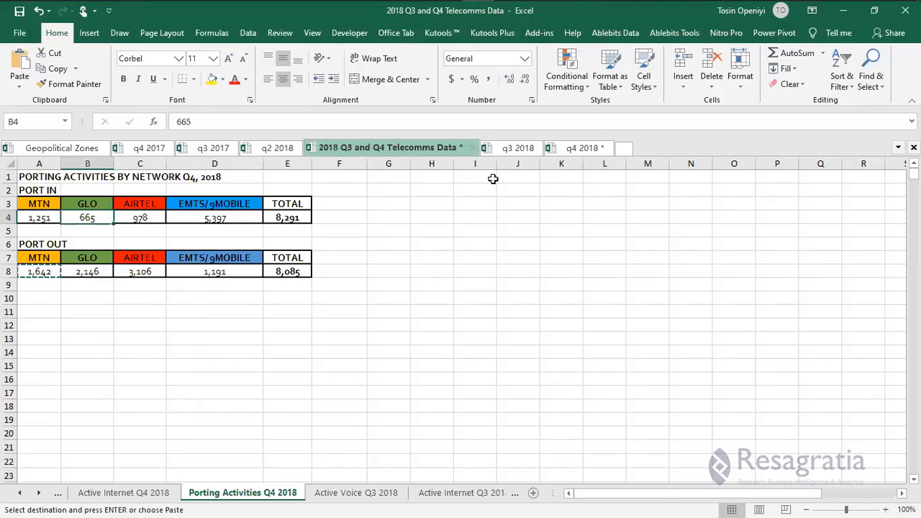
key(ctrl+c)
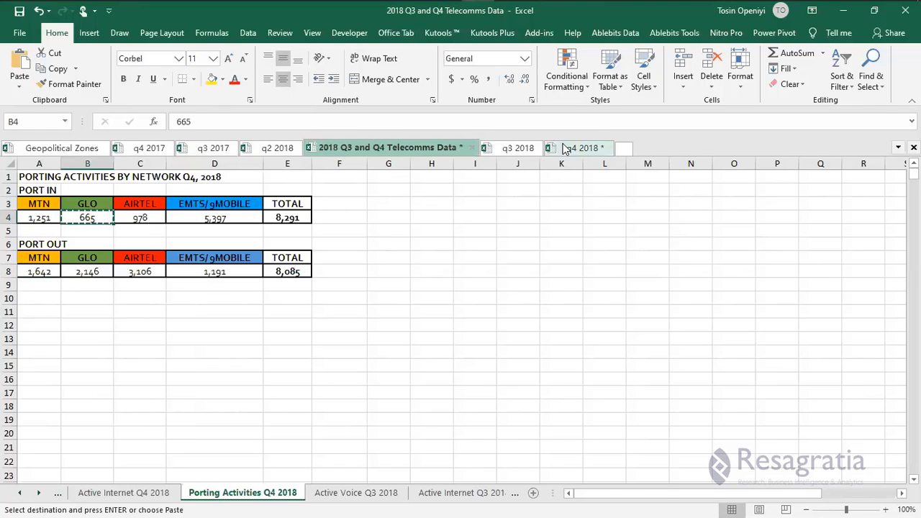
right_click(172, 206)
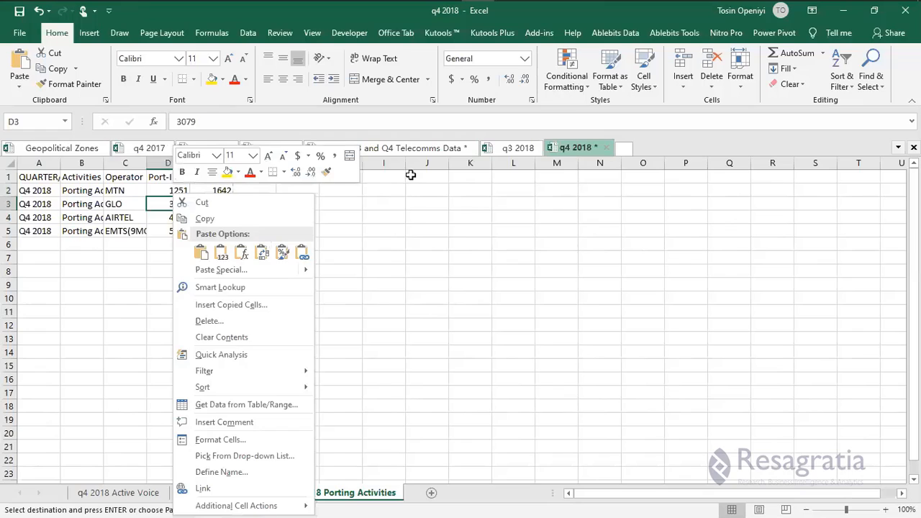
key(v)
click(364, 149)
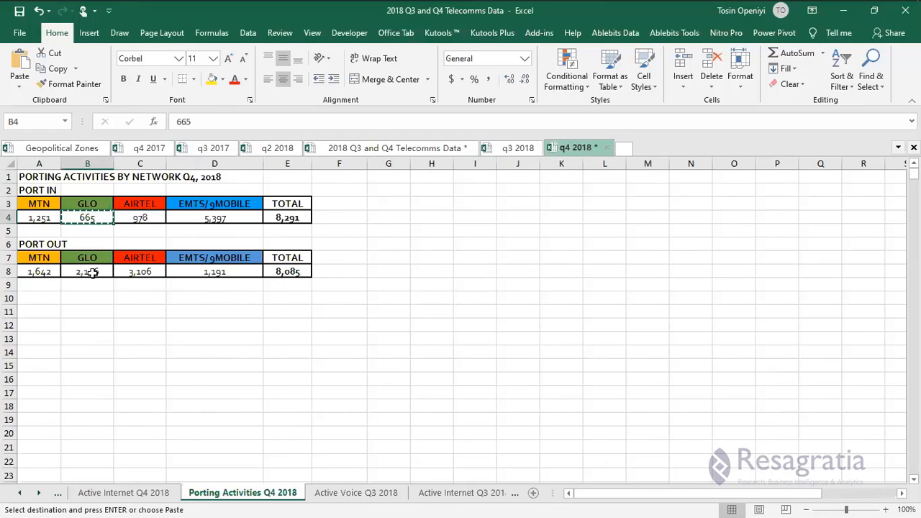
click(92, 272)
key(ctrl+c)
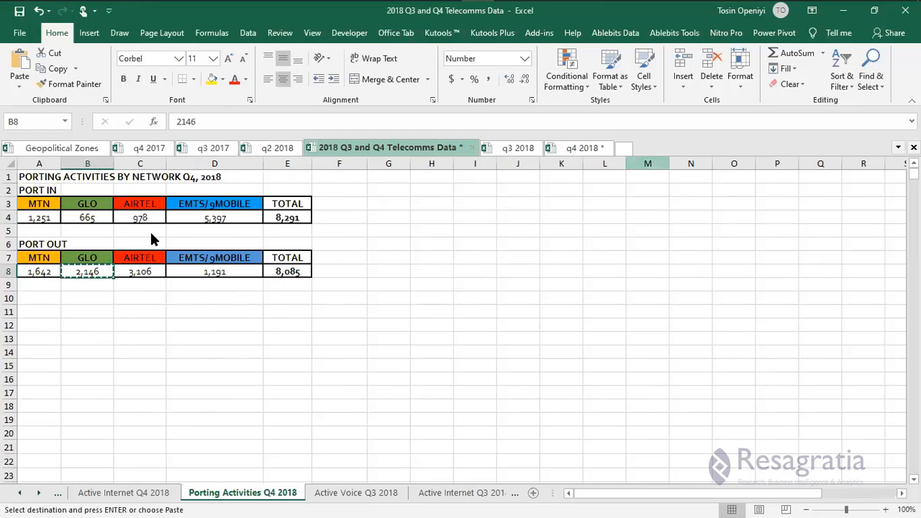
key(ctrl+Tab)
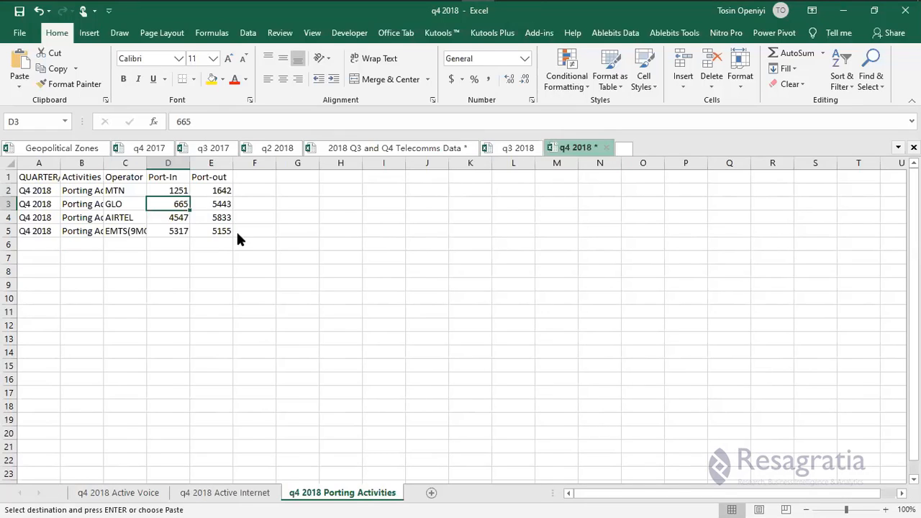
right_click(211, 202)
Paste GLO's Port-out 2146 into E3, then AIRTEL's 978 and 3106 into D4 and E4.
key(v)
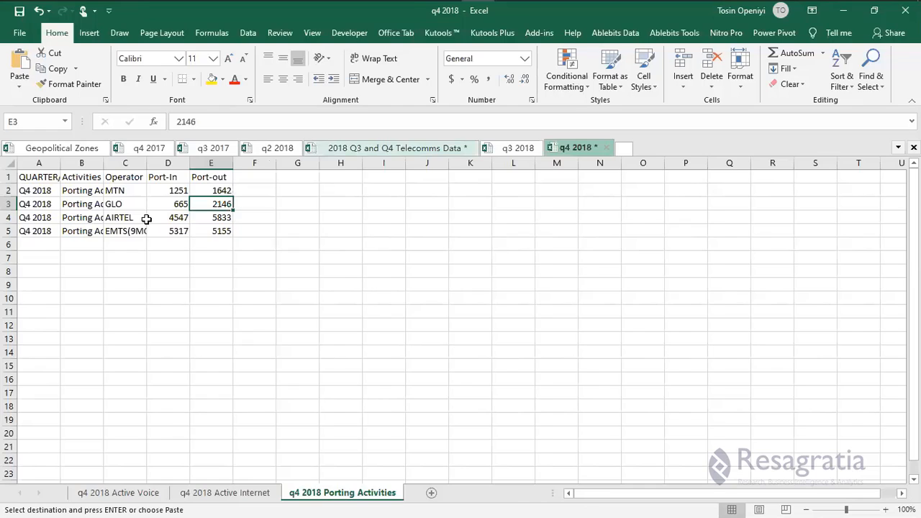
key(ctrl+Tab)
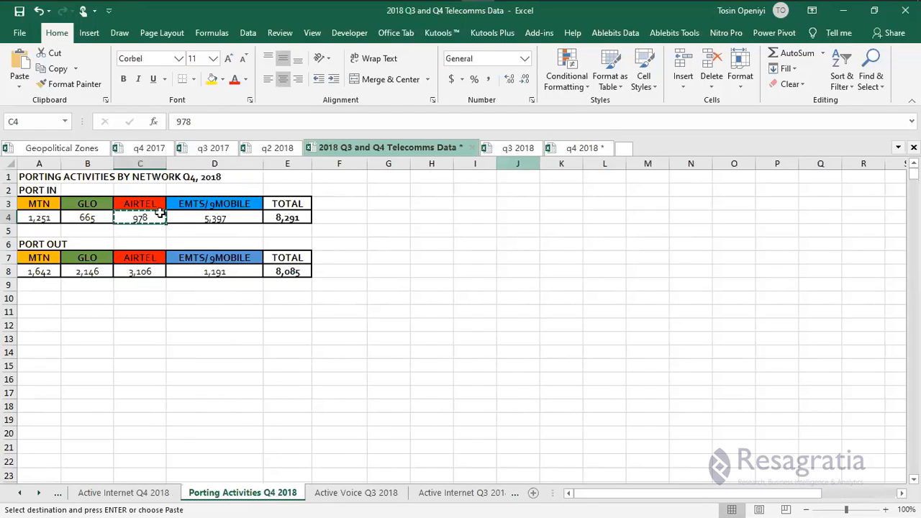
key(ctrl+Tab)
right_click(168, 217)
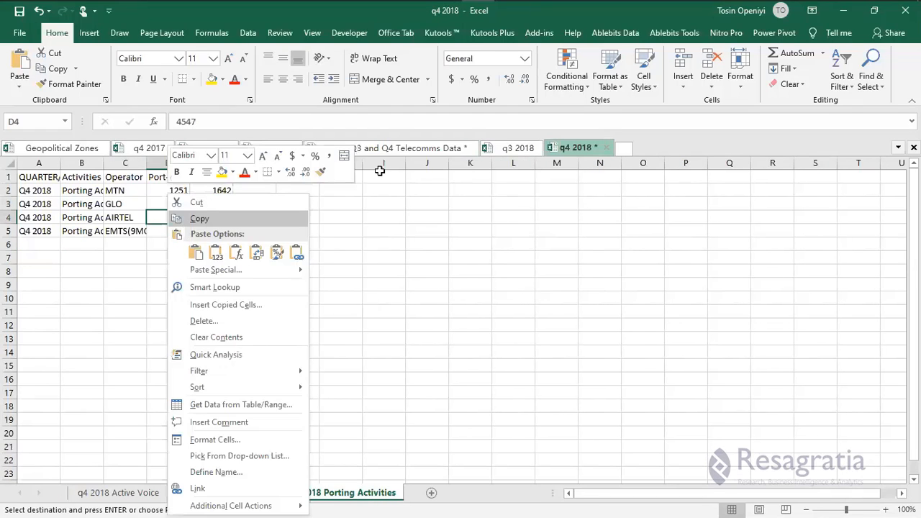
key(ctrl+v)
click(519, 148)
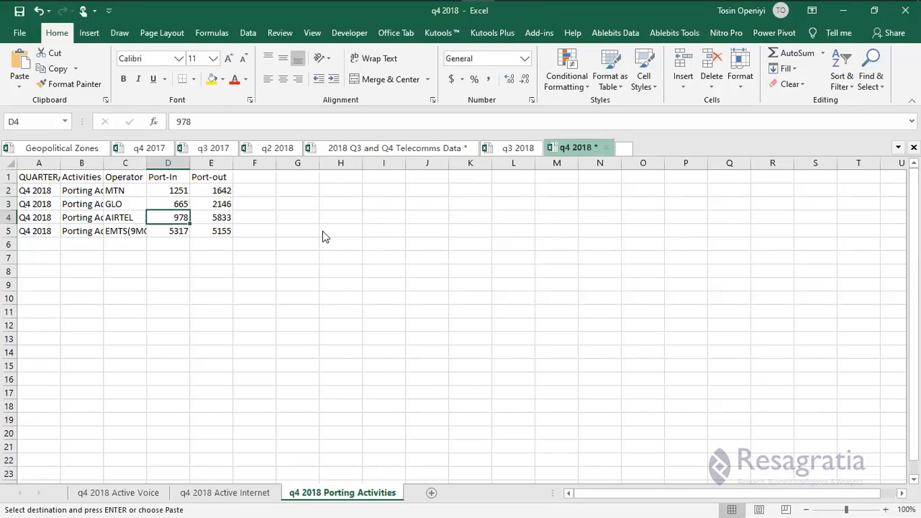
key(ctrl+Tab)
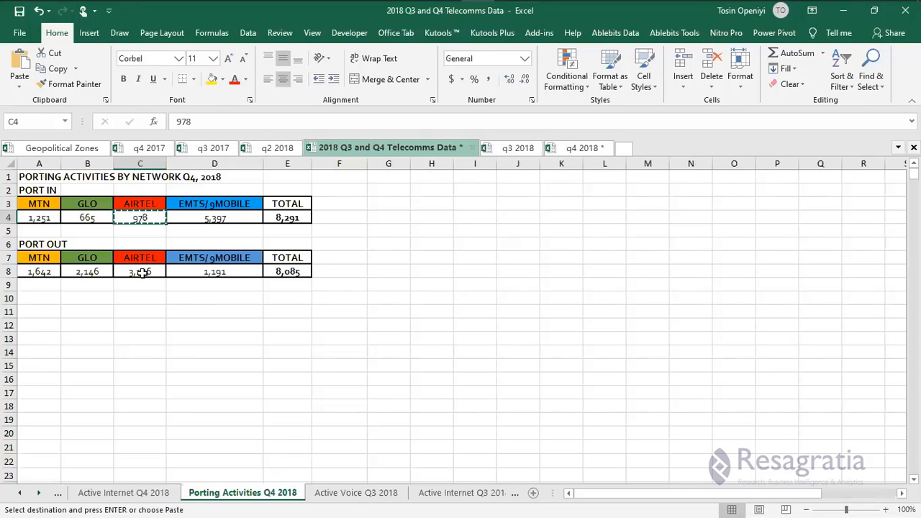
click(134, 271)
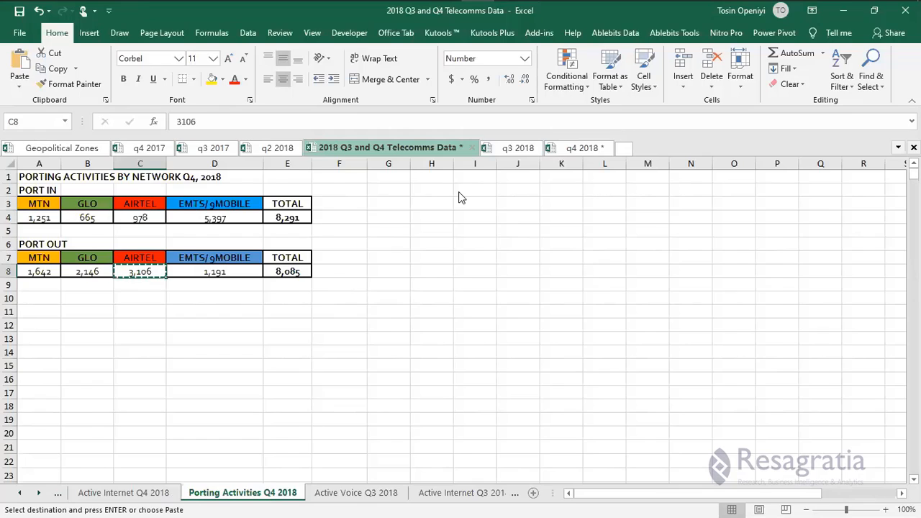
key(ctrl+Tab)
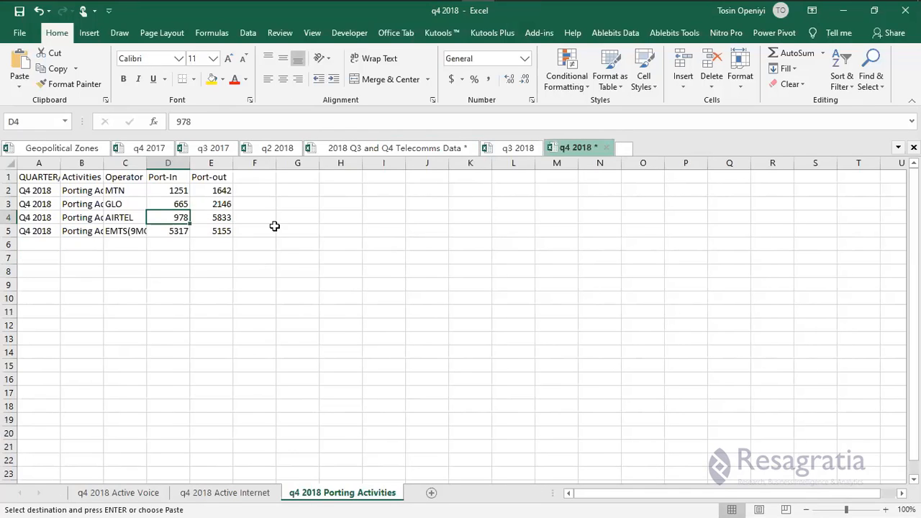
right_click(209, 218)
click(255, 252)
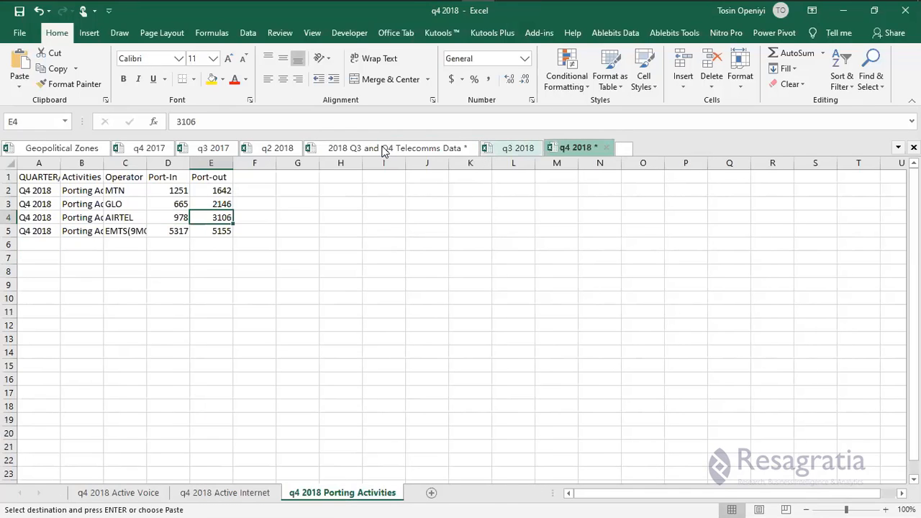
Fill EMTS's Port-In 5397 and Port-out 1191 into D5 and E5, then save the workbook.
key(ctrl+Tab)
click(207, 219)
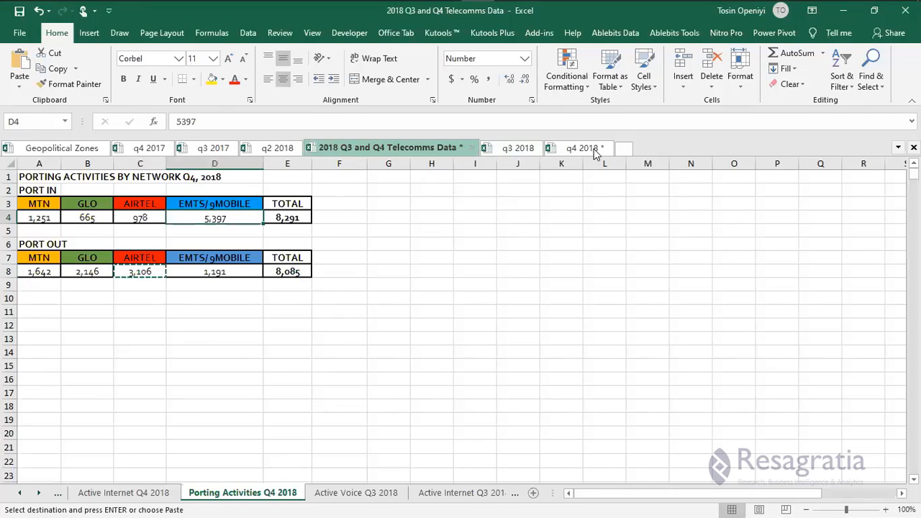
key(ctrl+c)
key(ctrl+Tab)
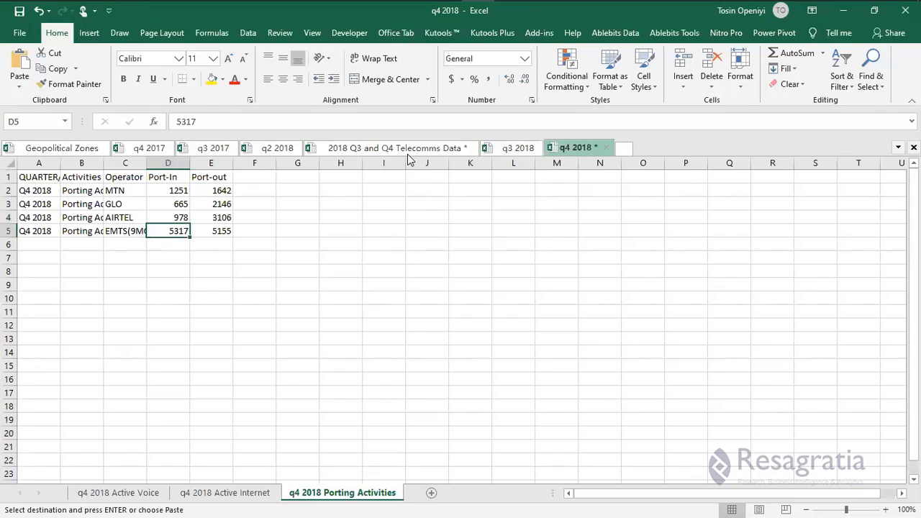
key(ctrl+v)
key(ctrl+Tab)
click(215, 269)
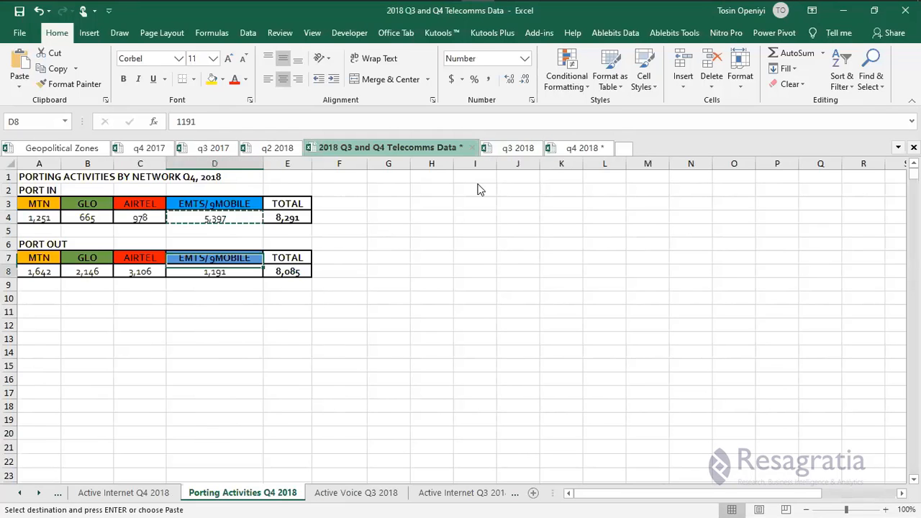
key(ctrl+c)
key(ctrl+Tab)
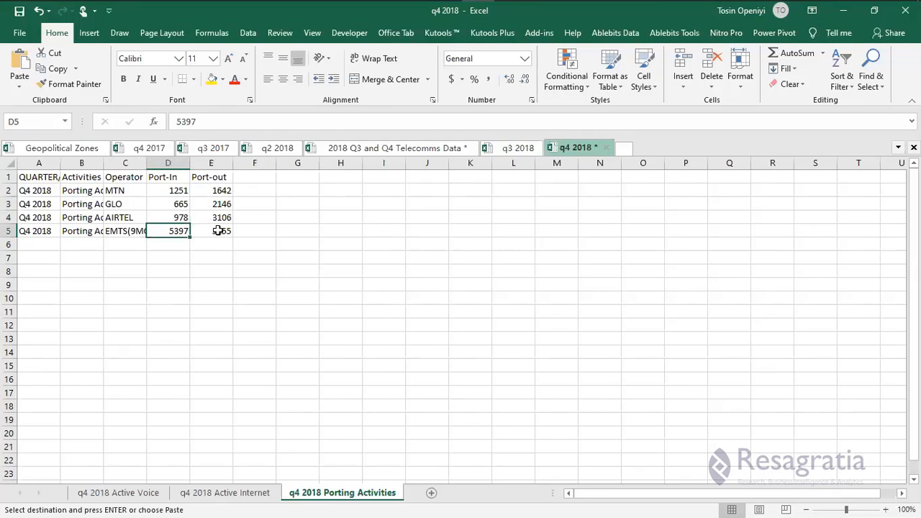
right_click(218, 231)
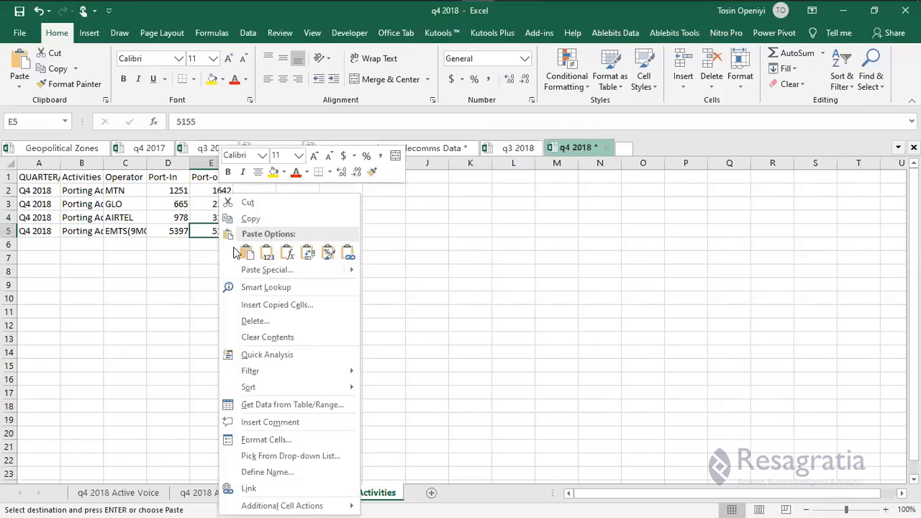
key(v)
click(190, 281)
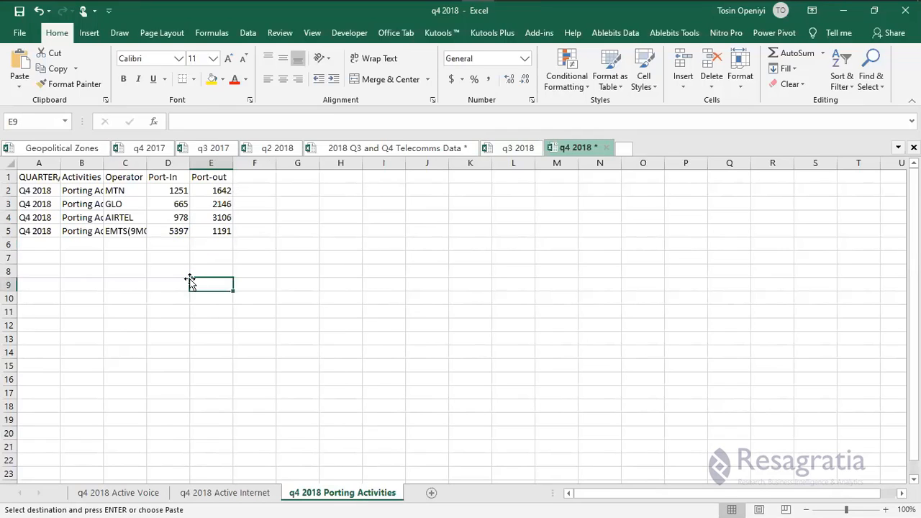
key(ctrl+s)
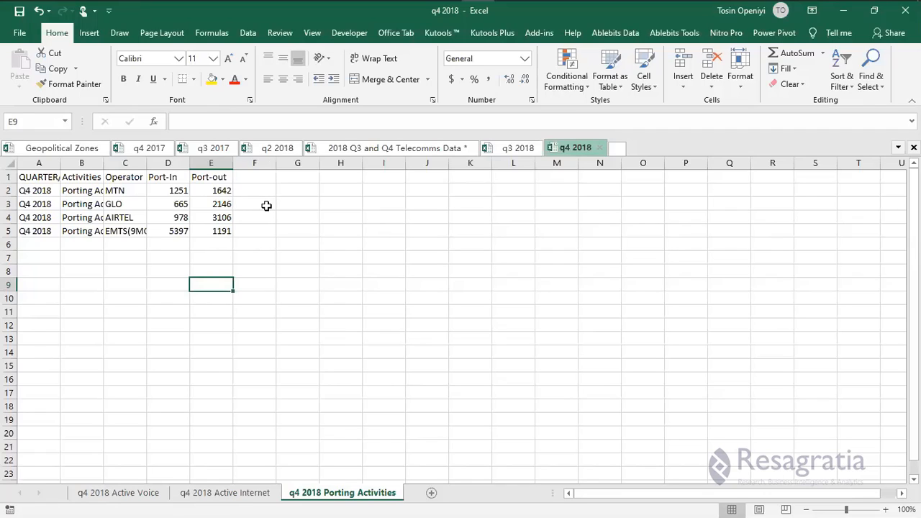
Review the filled Port-In and Port-out figures on the q4 2018 sheet.
click(242, 232)
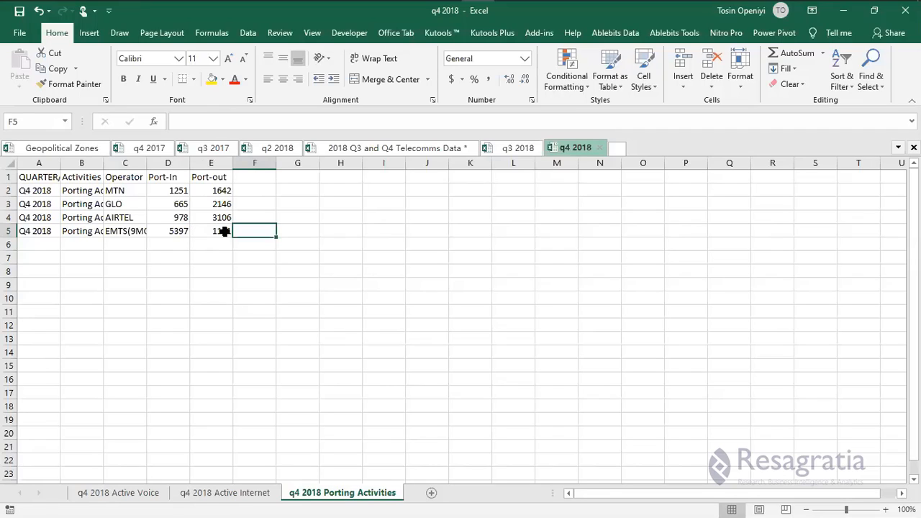
click(228, 269)
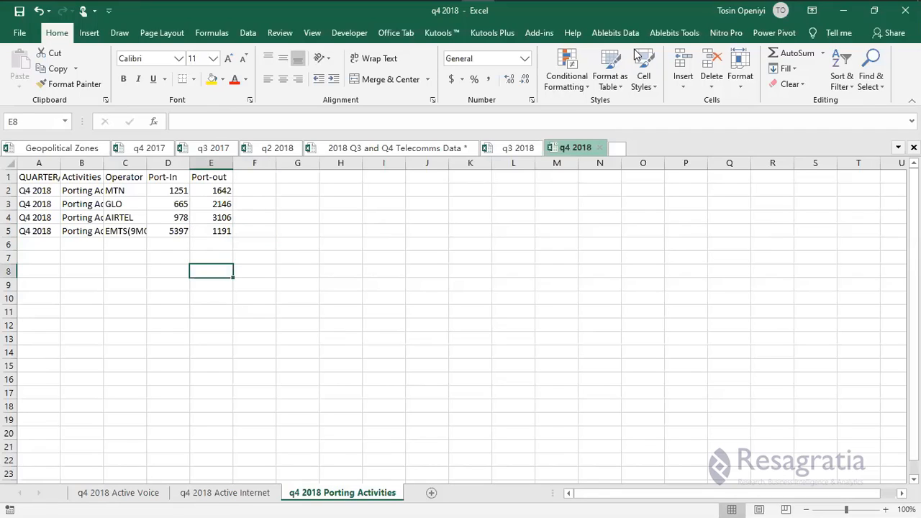
click(298, 245)
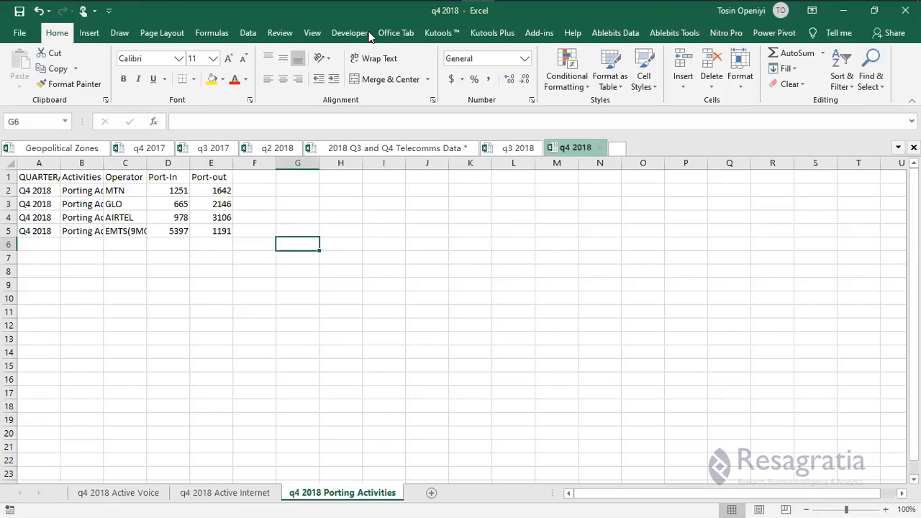
key(super)
key(super)
mouse_move(609, 13)
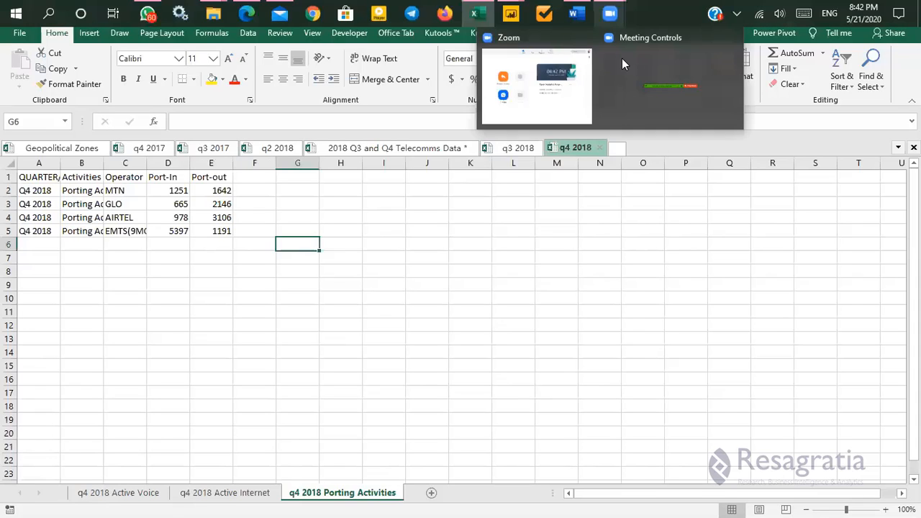
click(346, 273)
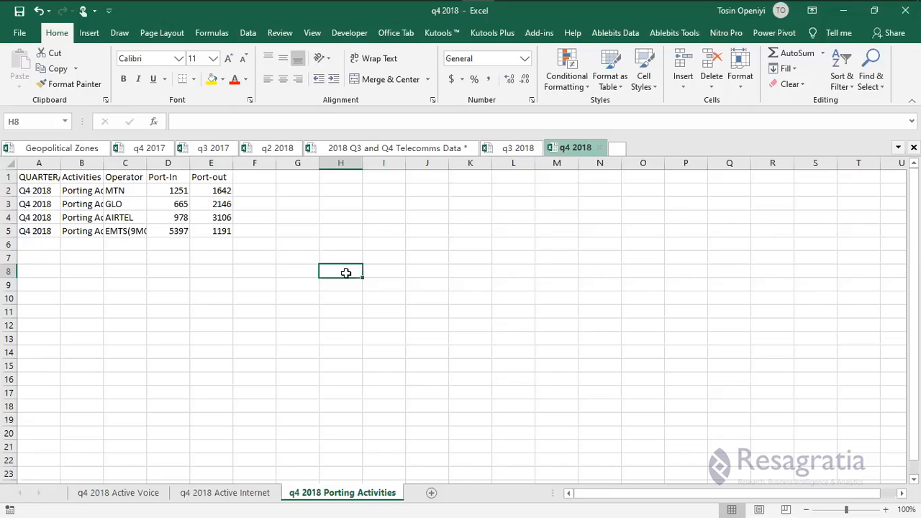
click(202, 231)
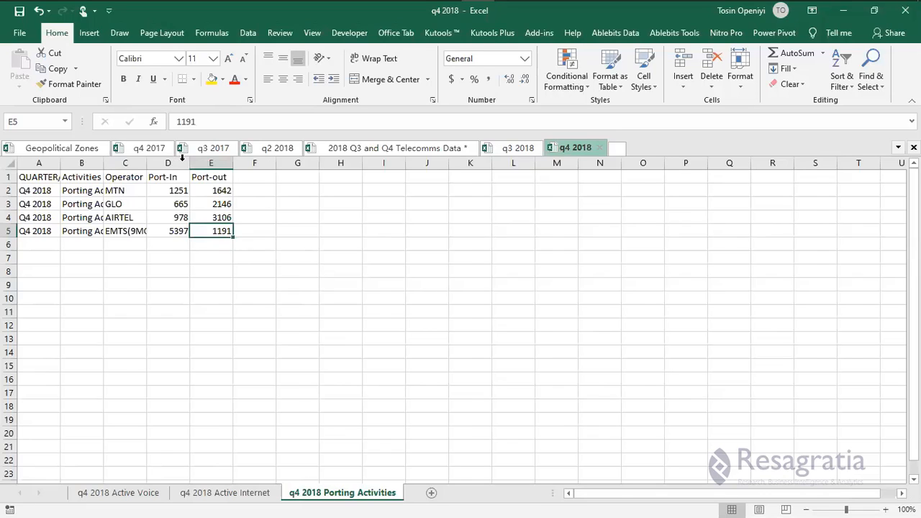
AutoFit columns B through E so full activity and operator names are visible.
double_click(182, 160)
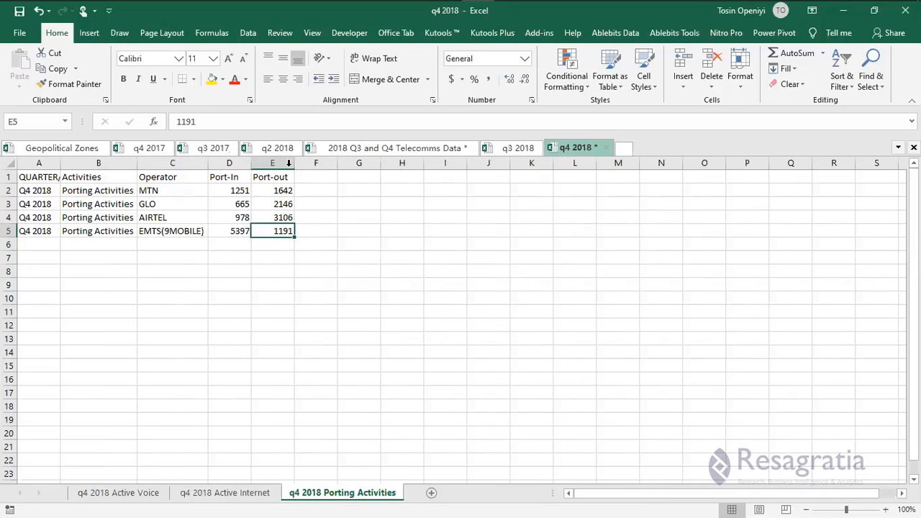
double_click(251, 164)
click(93, 204)
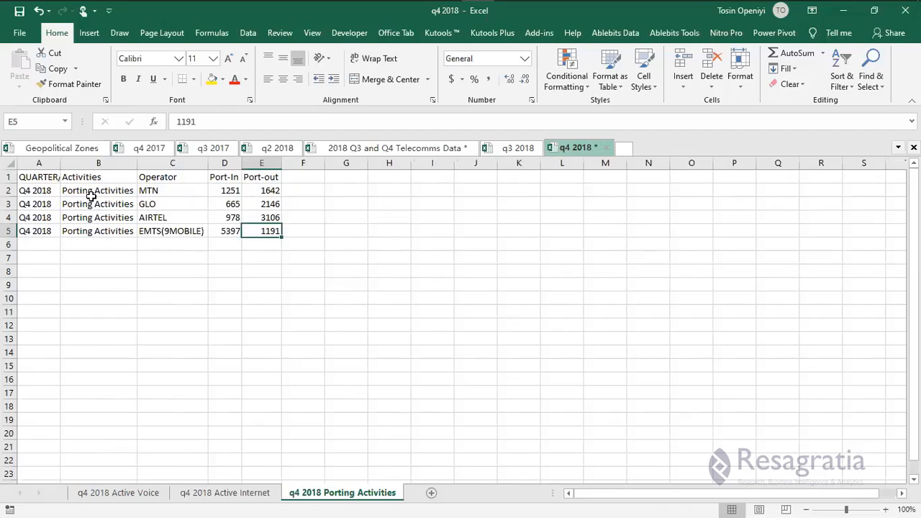
click(96, 231)
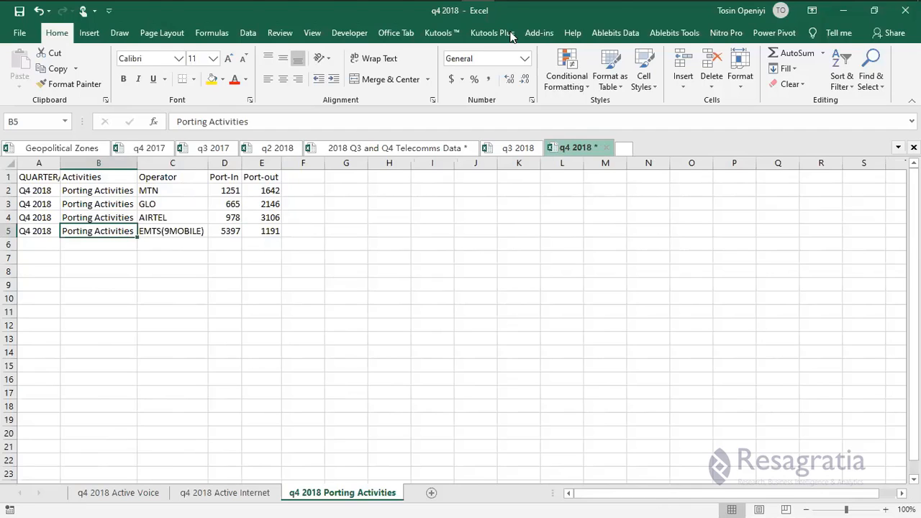
click(268, 217)
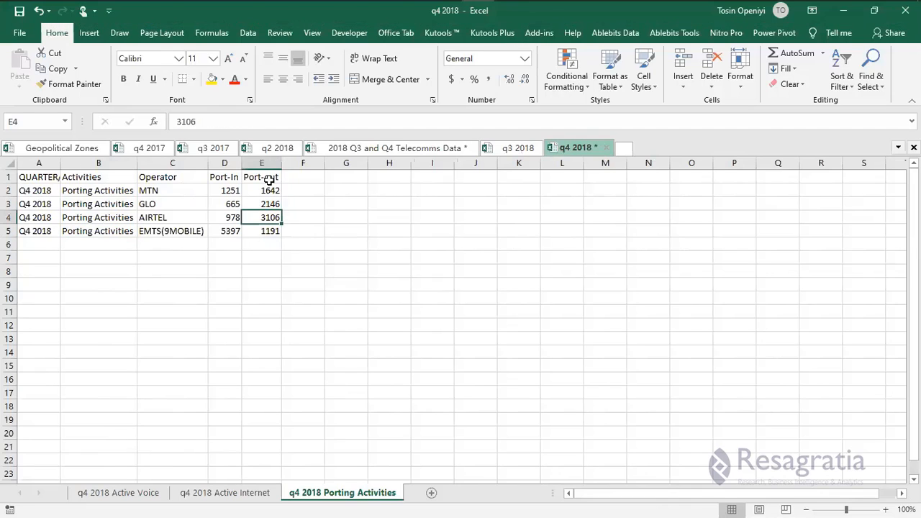
click(268, 178)
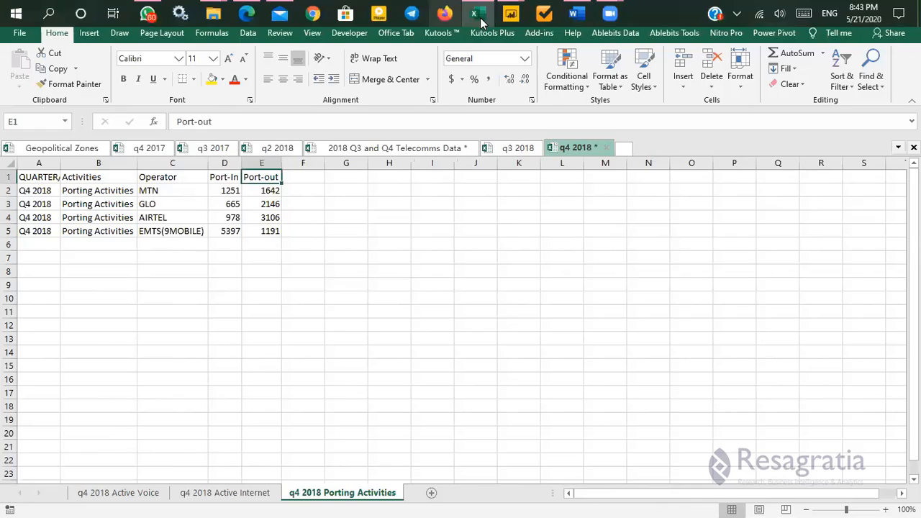
mouse_move(481, 22)
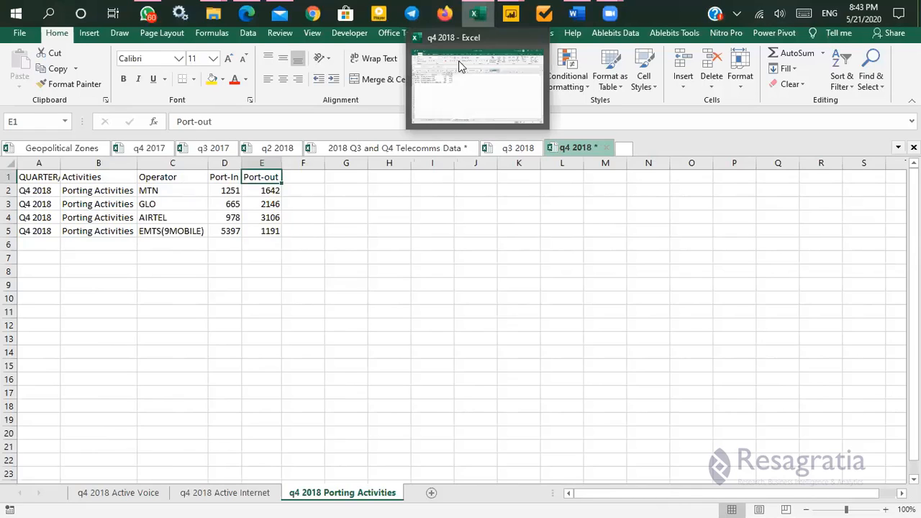
click(480, 103)
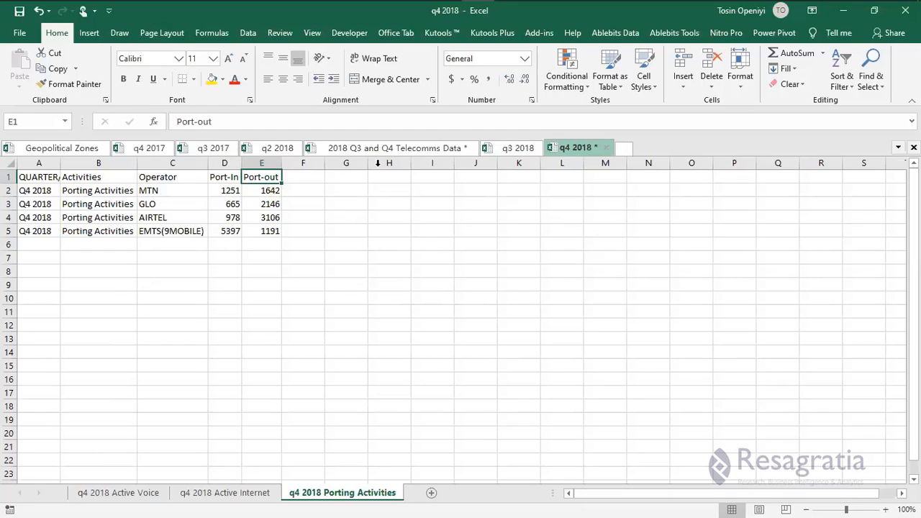
click(221, 271)
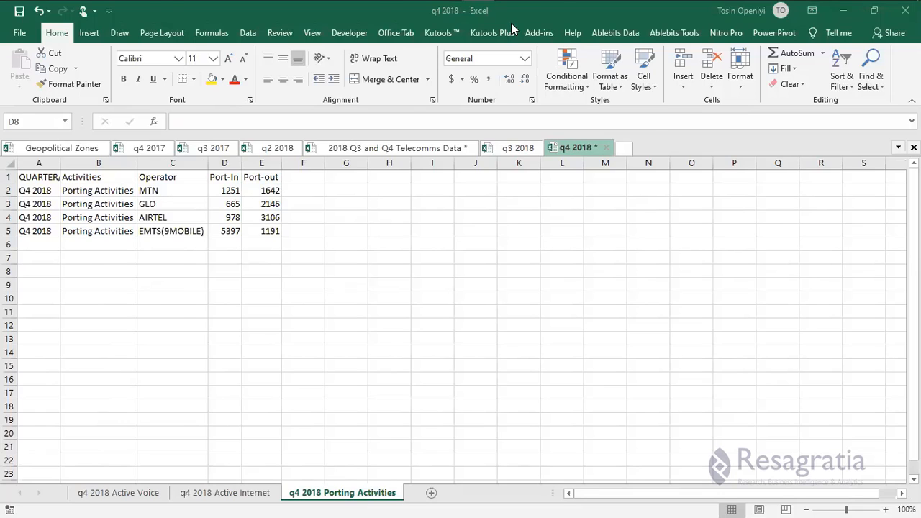
mouse_move(511, 15)
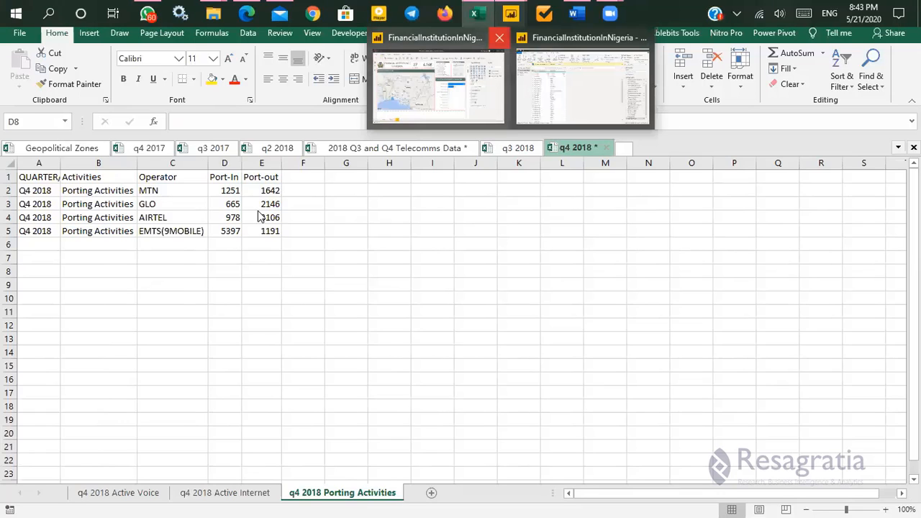
Close & Apply the Financial Institutions query in Power Query Editor and minimize that report.
key(alt+Tab)
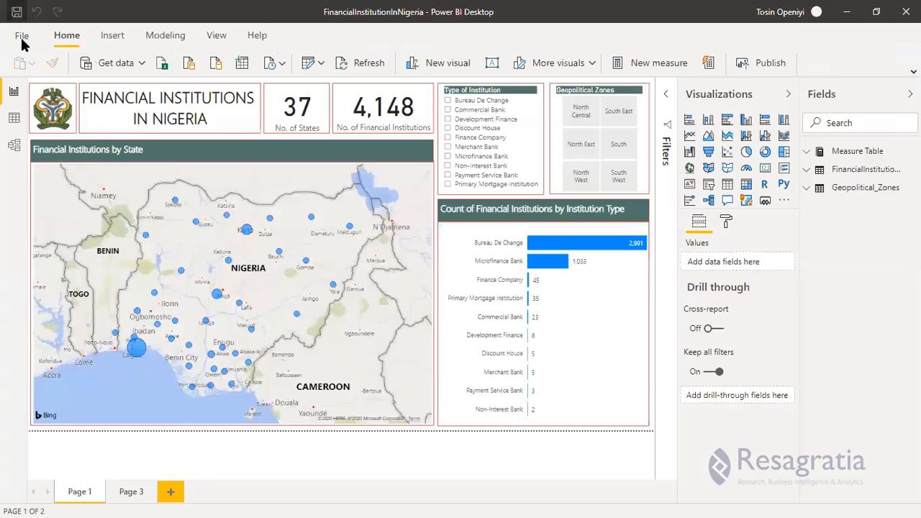
key(alt+Tab)
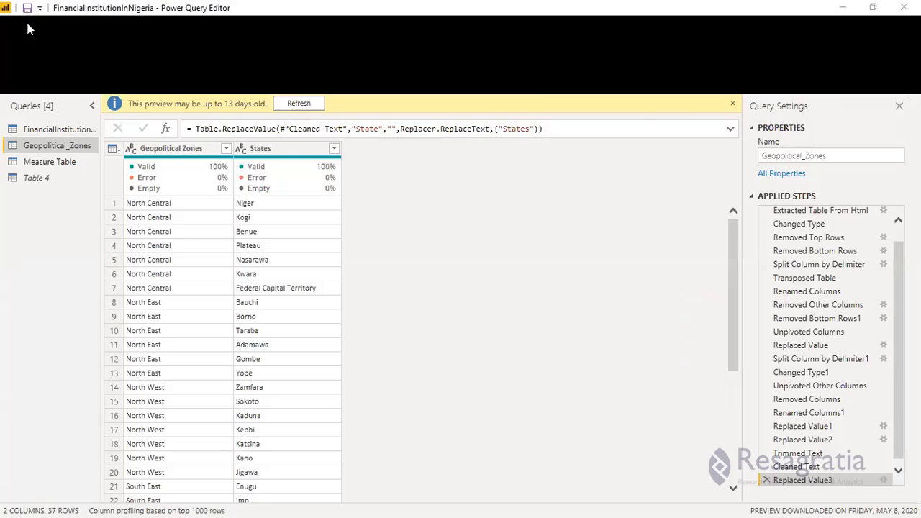
click(18, 24)
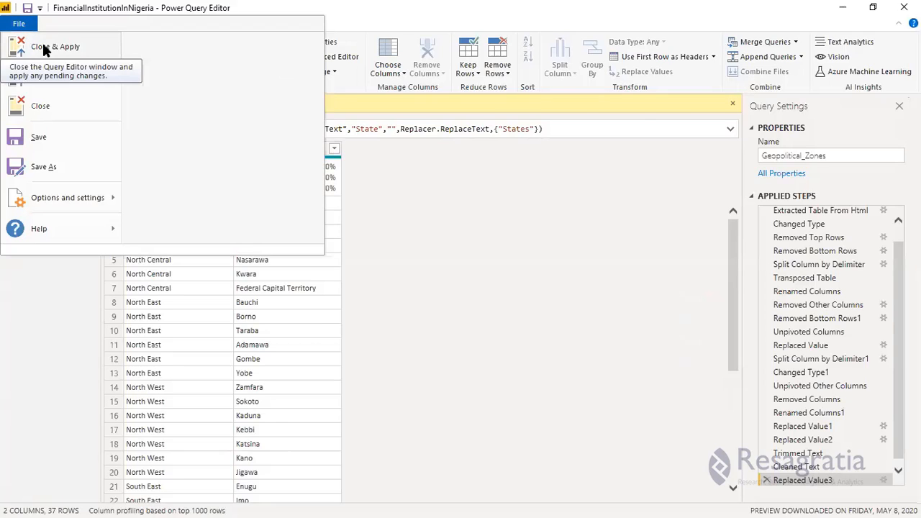
click(44, 47)
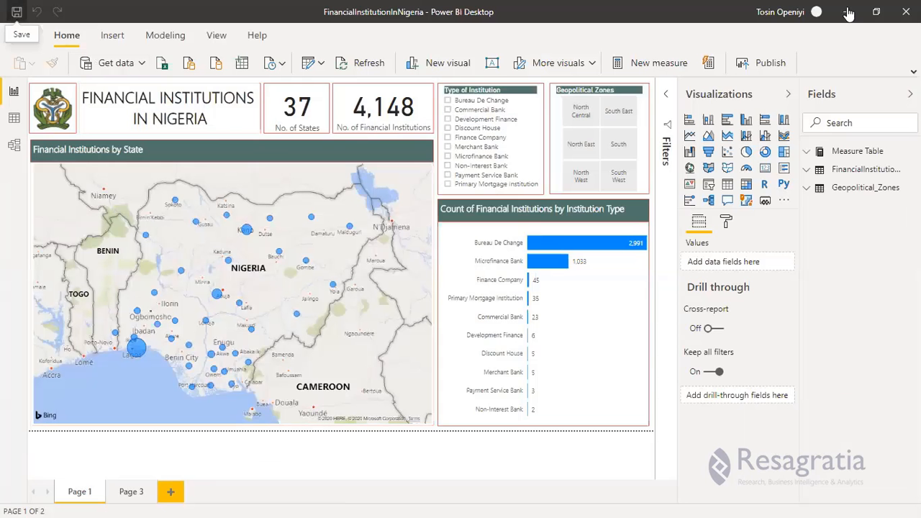
click(849, 12)
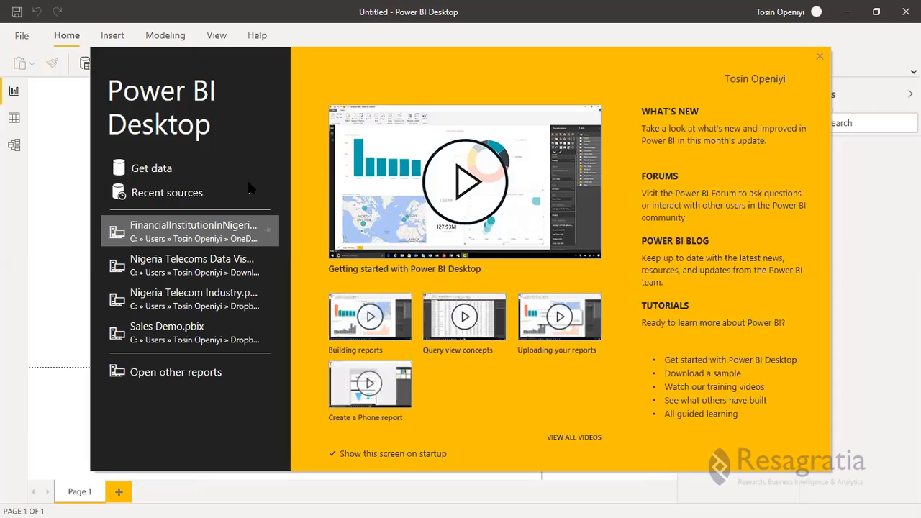
Open the Telecom folder in File Explorer, then pick Folder as the new report's data source.
click(159, 168)
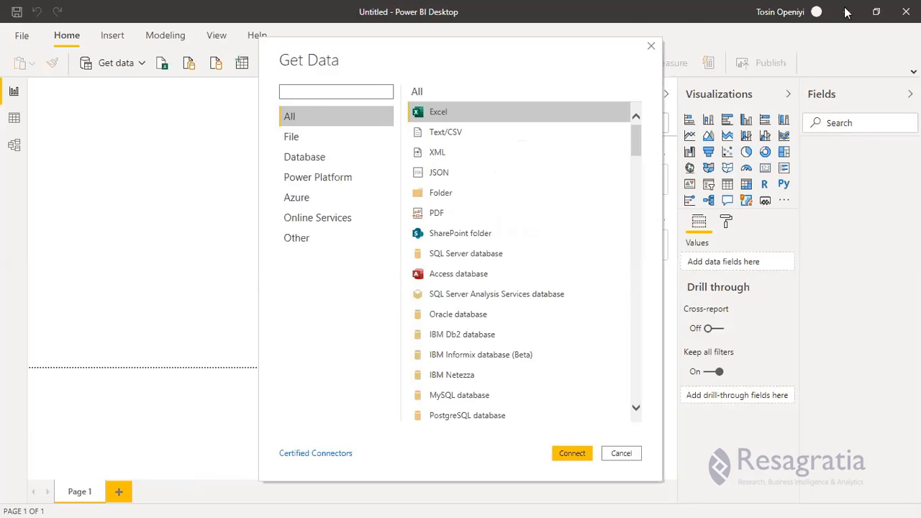
key(super)
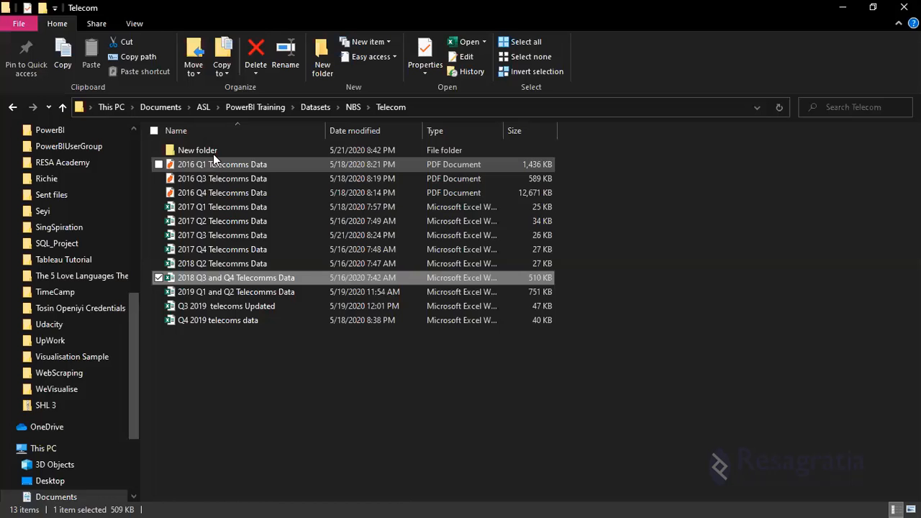
click(219, 152)
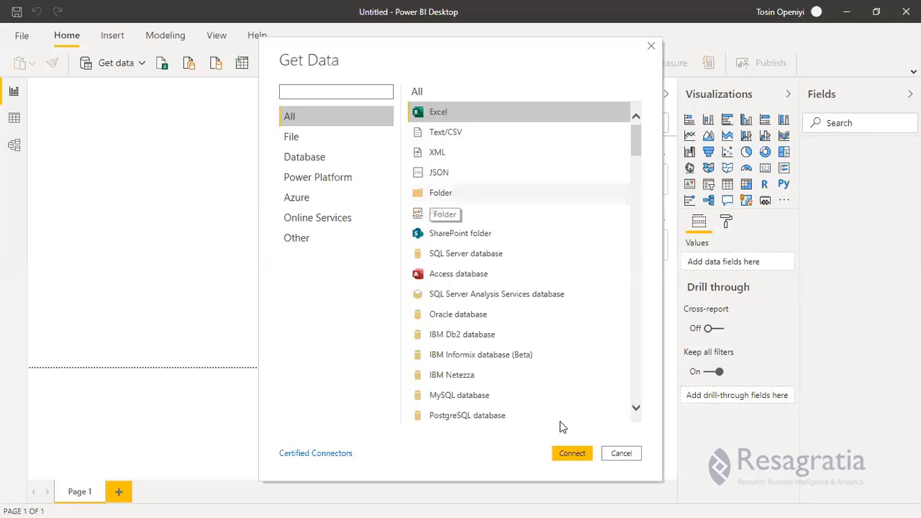
click(431, 194)
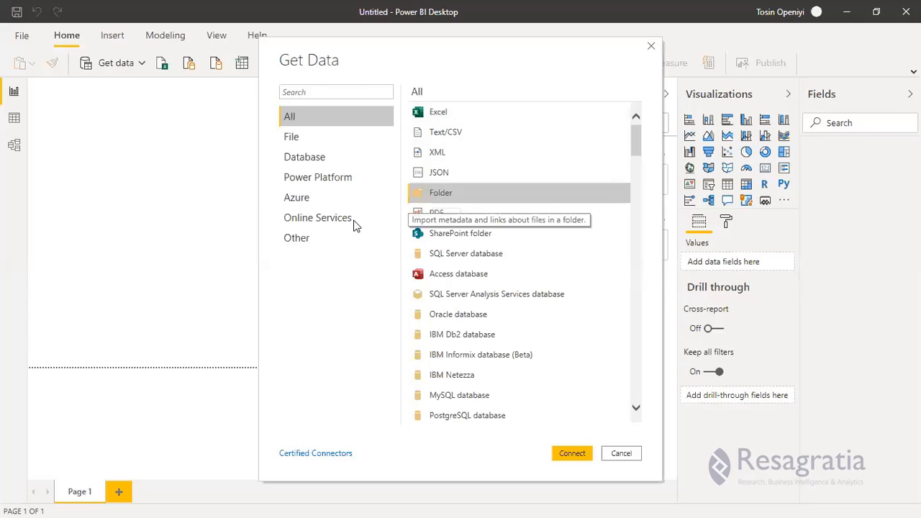
click(571, 453)
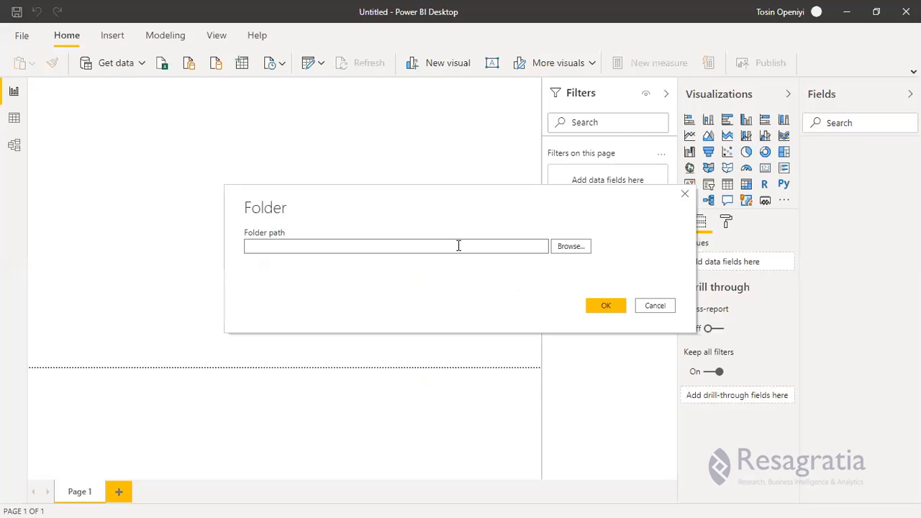
Open the folder browser and locate the Documents folder and its ASL subfolder.
click(568, 247)
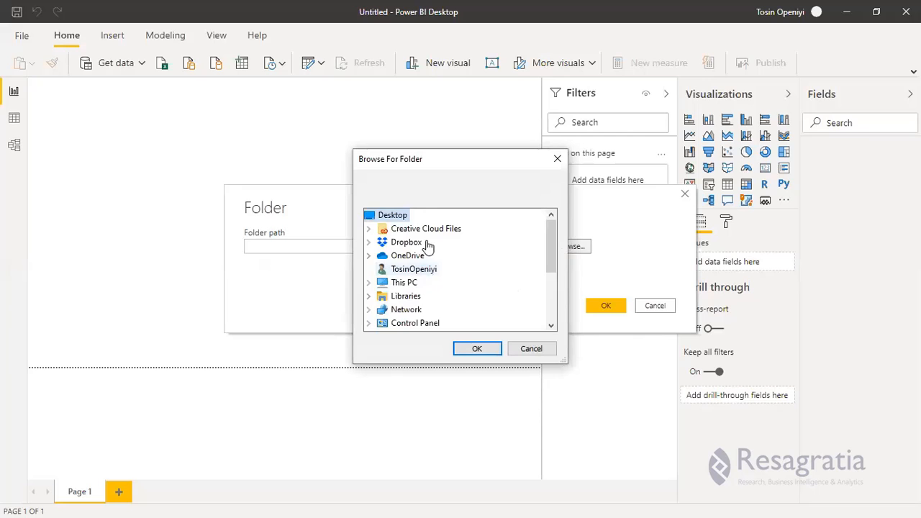
scroll(424, 292, down, 3)
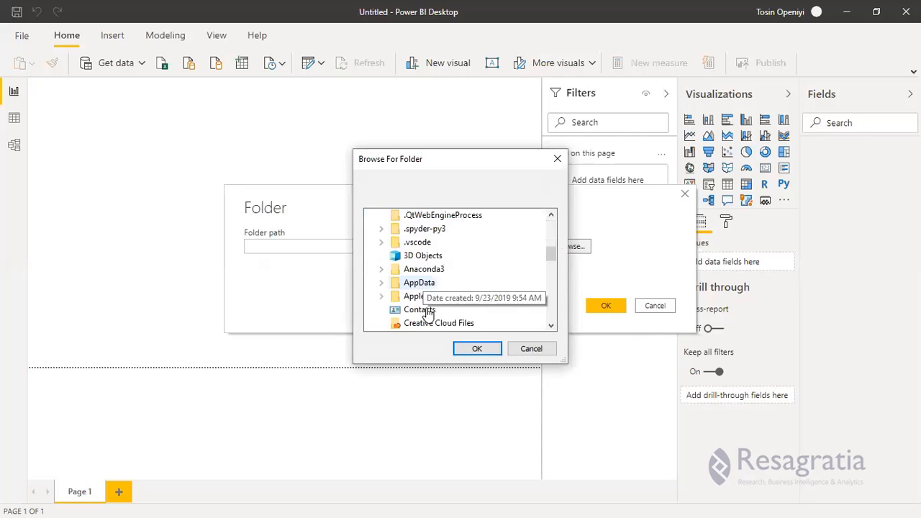
scroll(425, 288, down, 1)
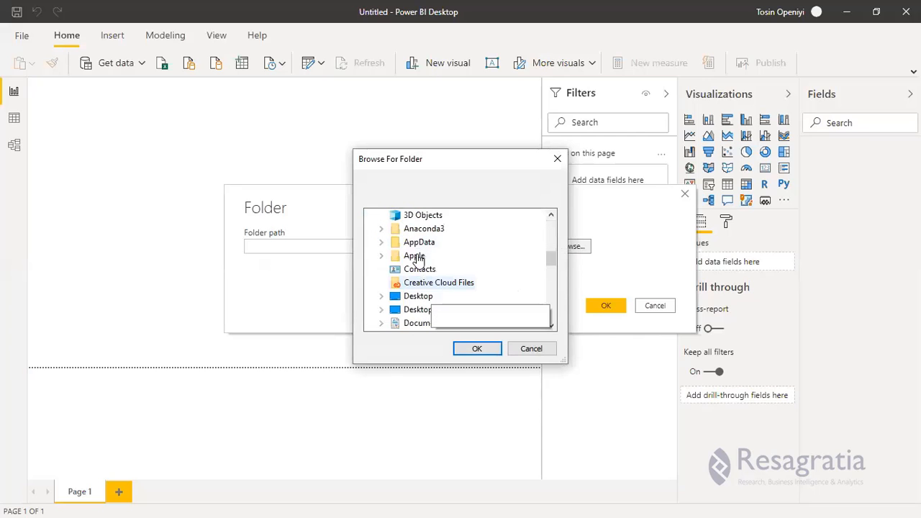
scroll(420, 262, down, 2)
click(425, 254)
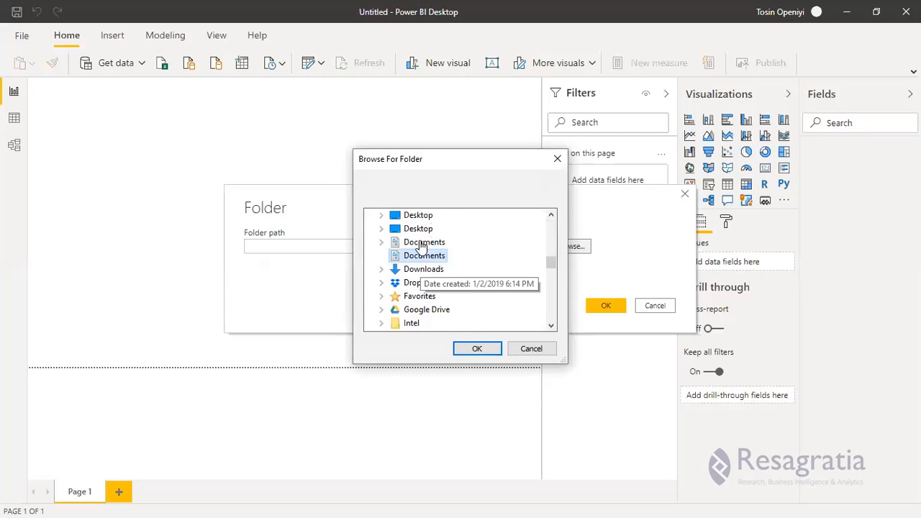
double_click(421, 243)
click(431, 244)
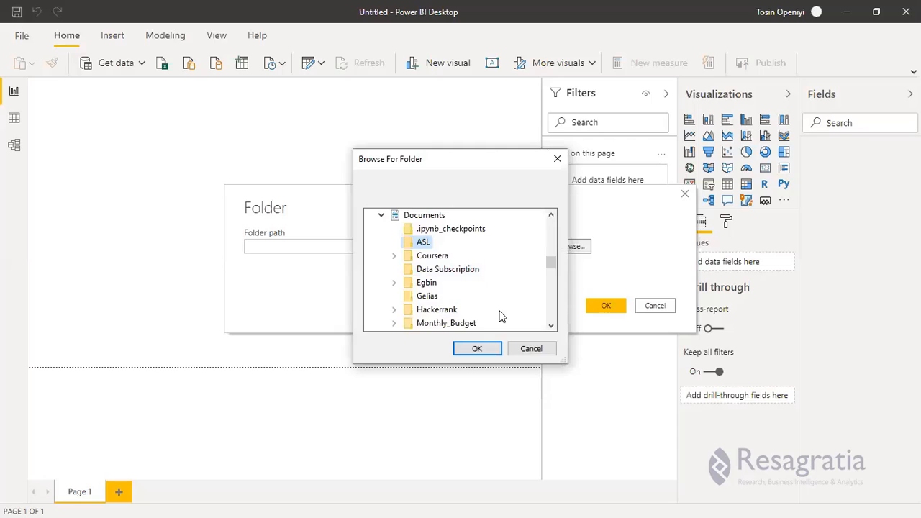
scroll(501, 316, up, 1)
scroll(483, 304, down, 2)
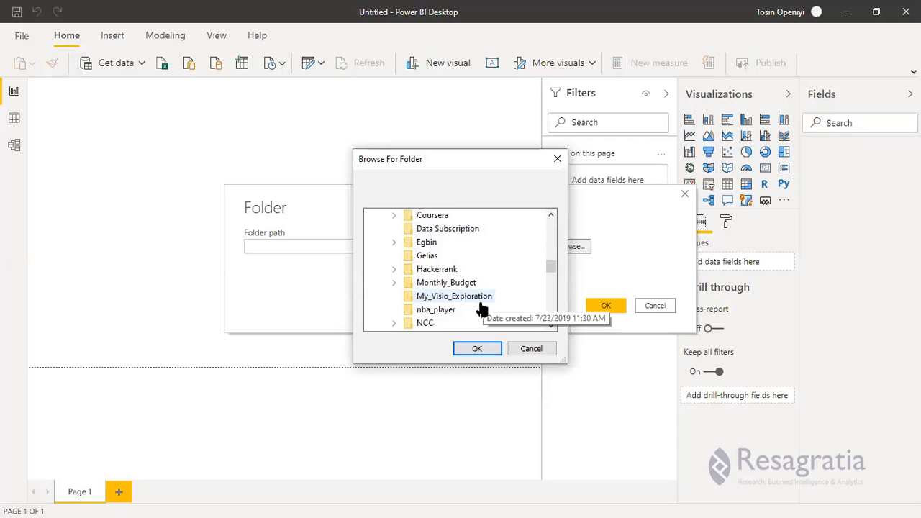
scroll(472, 305, down, 3)
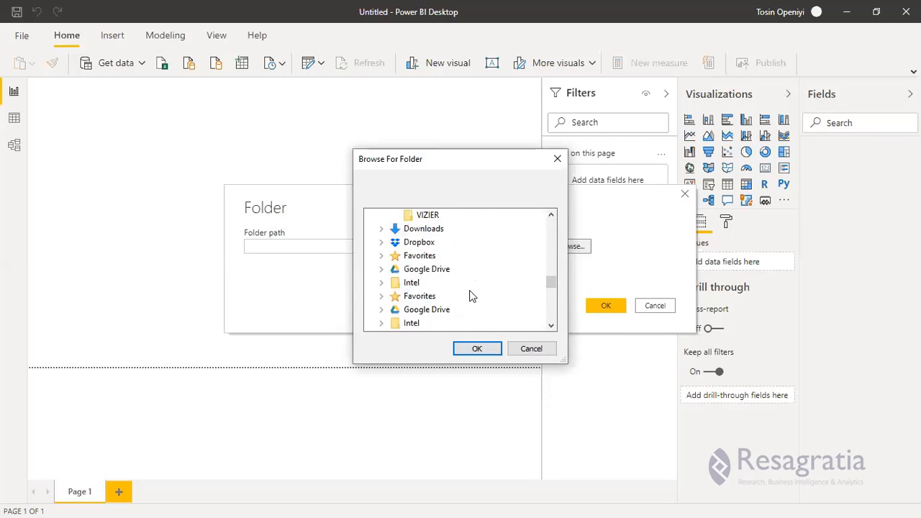
scroll(469, 288, down, 3)
scroll(466, 285, up, 1)
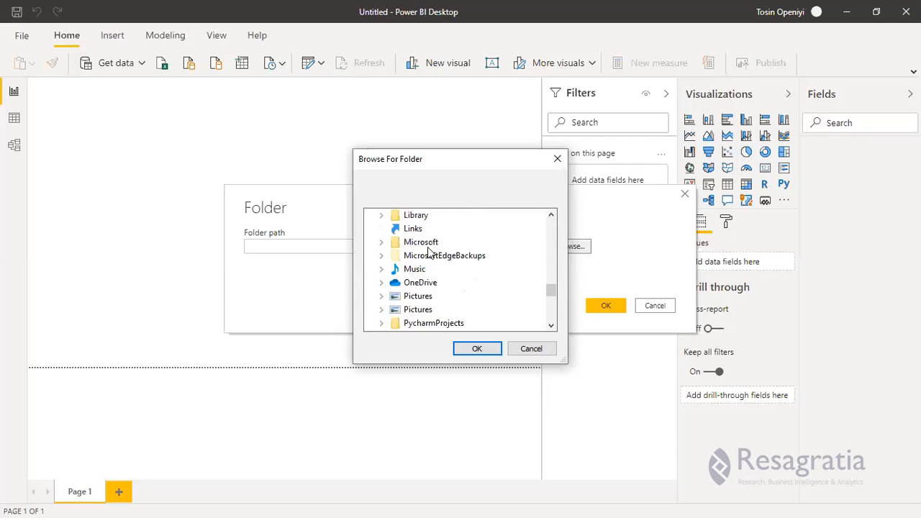
scroll(421, 255, up, 8)
scroll(409, 259, up, 3)
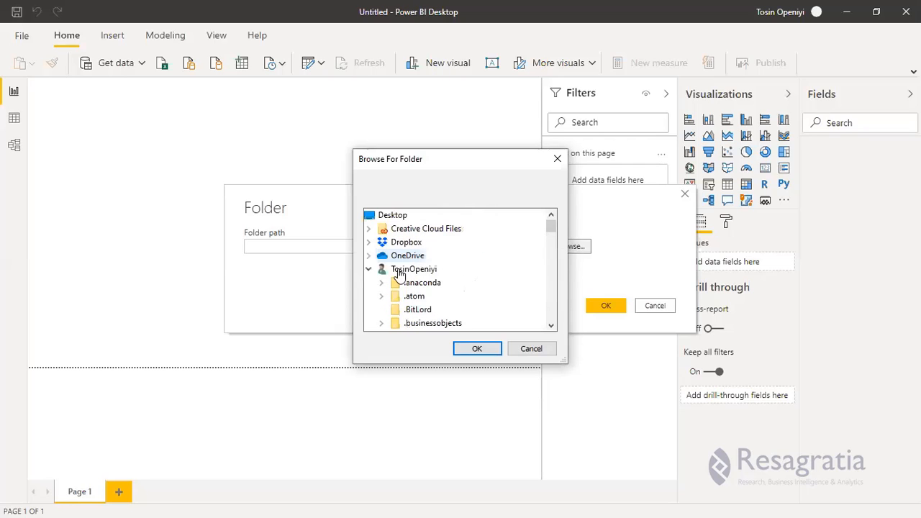
Expand Documents > ASL > PowerBI Training > Datasets > NBS > Telecom and select New folder.
click(371, 256)
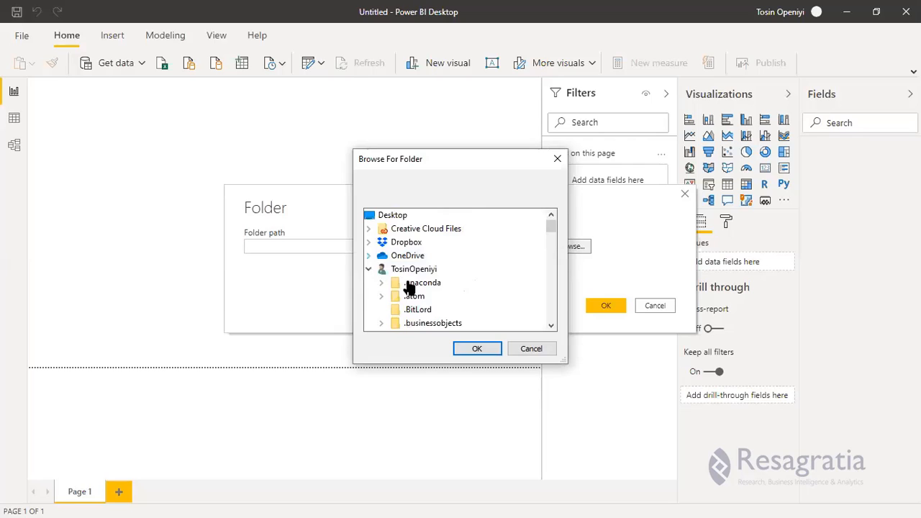
double_click(414, 283)
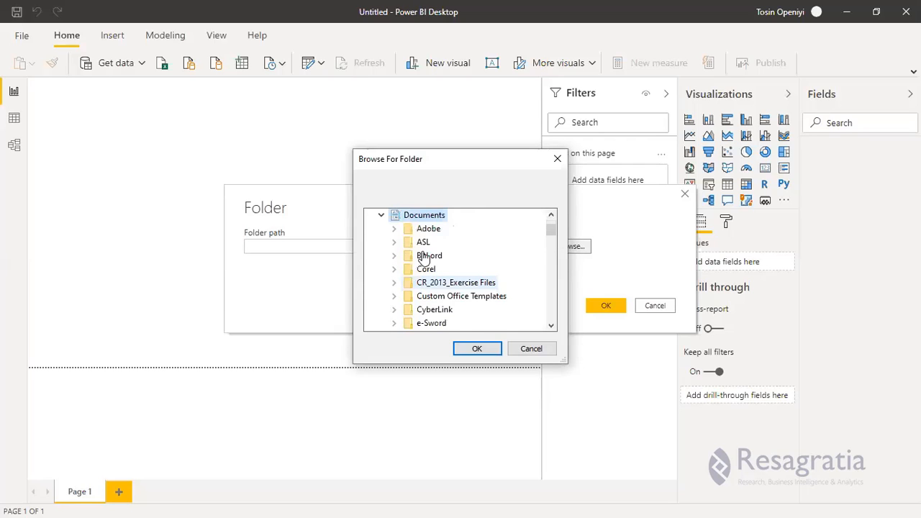
double_click(420, 246)
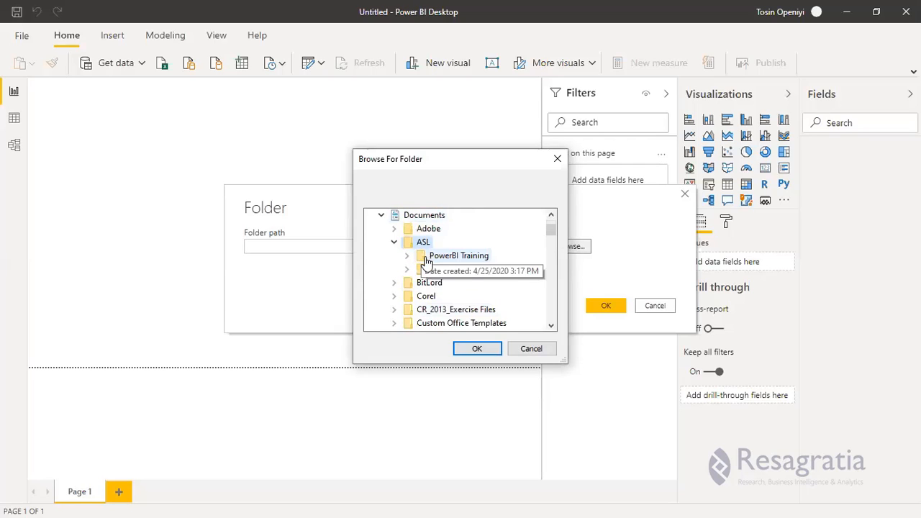
double_click(458, 255)
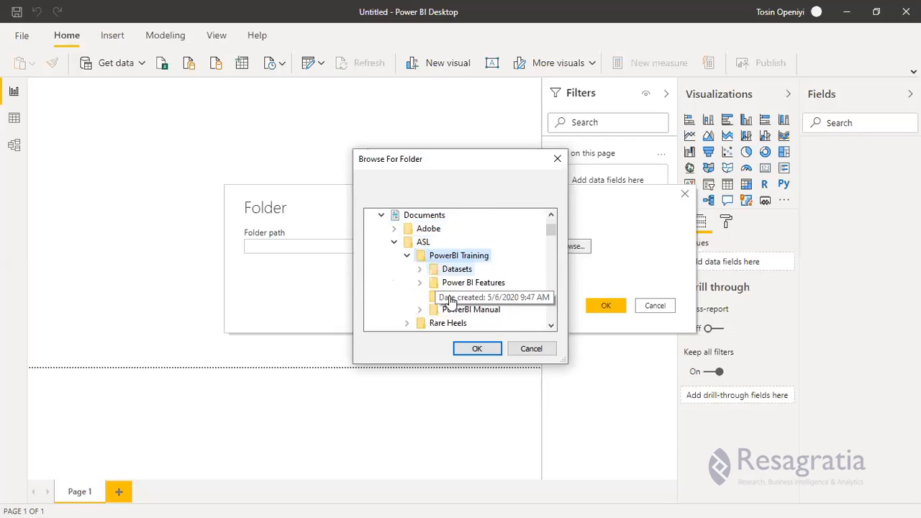
double_click(457, 269)
double_click(496, 300)
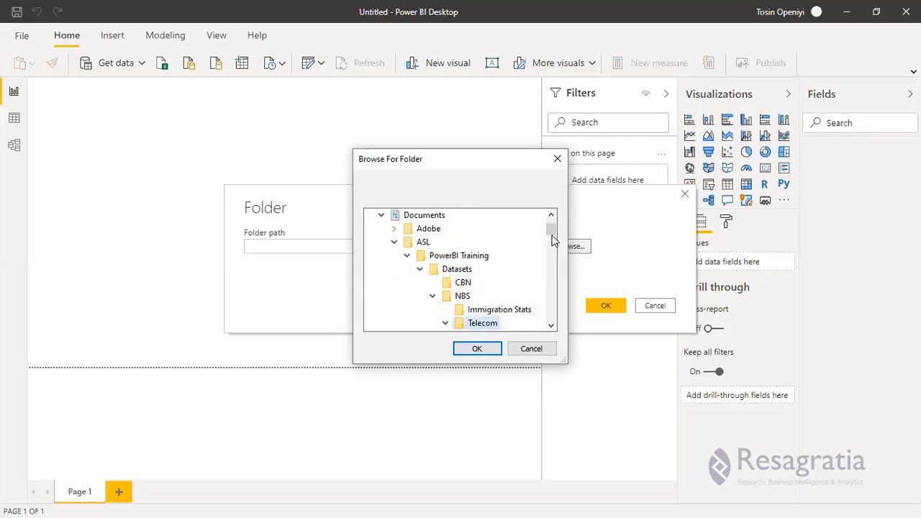
drag(552, 232, 552, 240)
scroll(487, 259, up, 3)
click(502, 256)
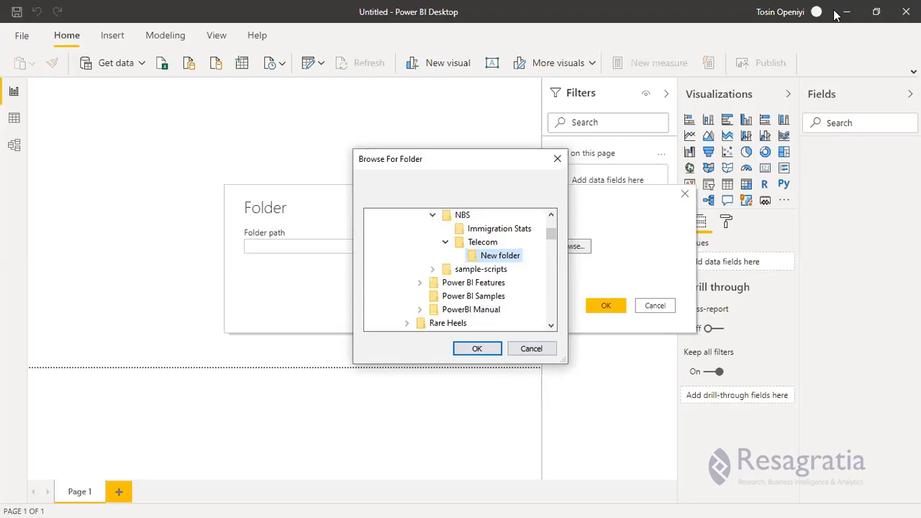
key(super)
In File Explorer, go up to the Telecom folder and check the contents of New folder.
mouse_move(213, 13)
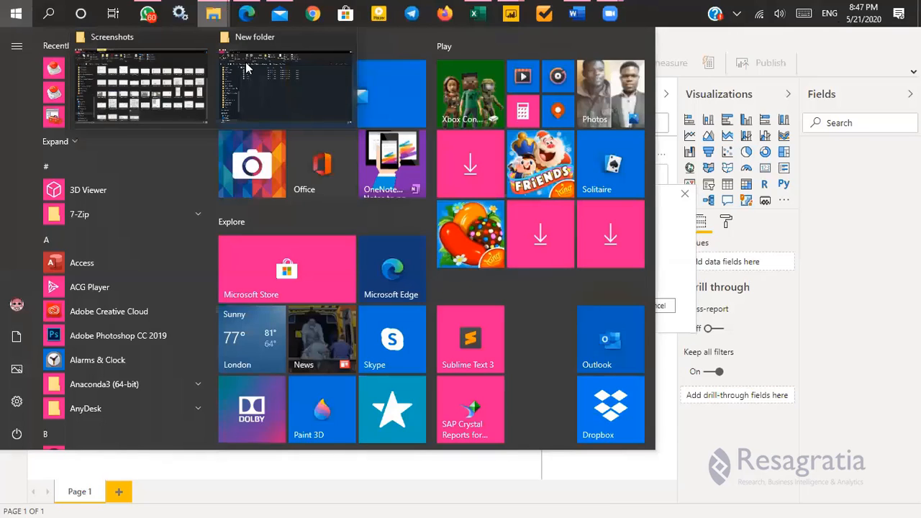
click(249, 76)
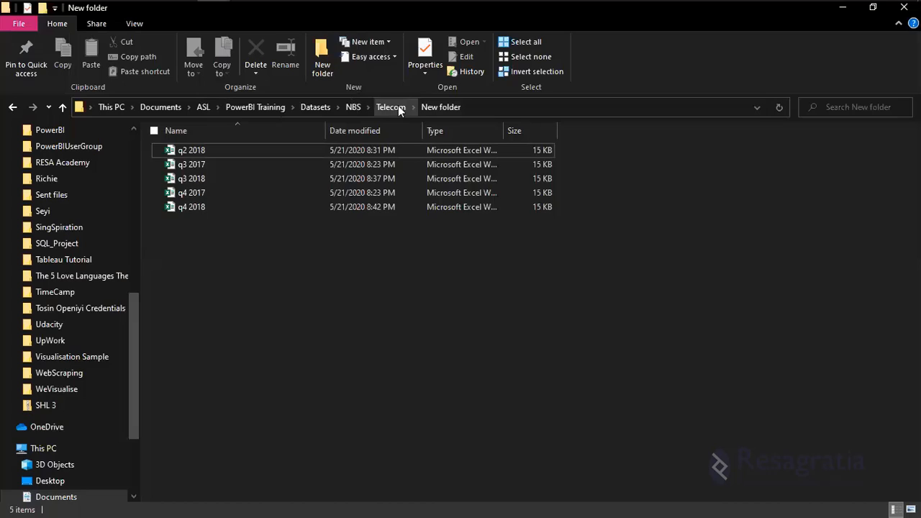
click(391, 106)
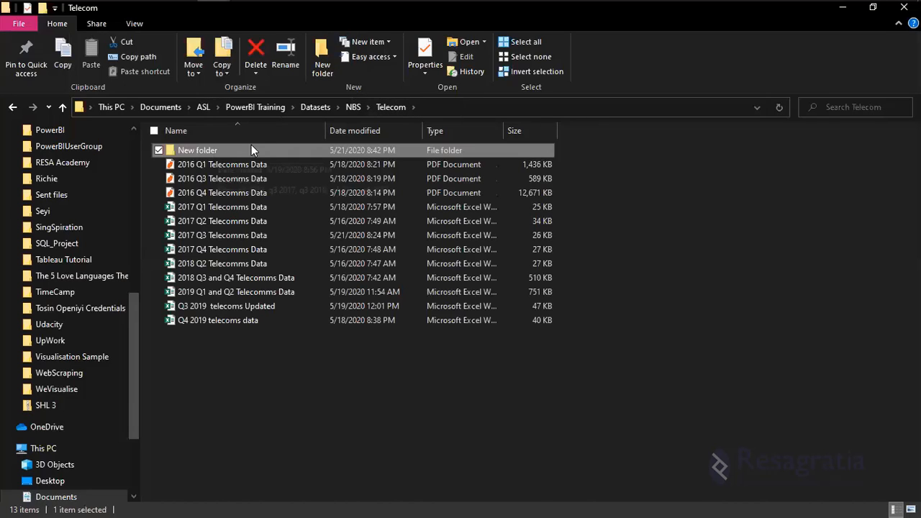
double_click(252, 147)
key(alt+Left)
Try renaming New folder to 'Nigeria Telecom Industry', then cancel the blocked rename.
right_click(233, 147)
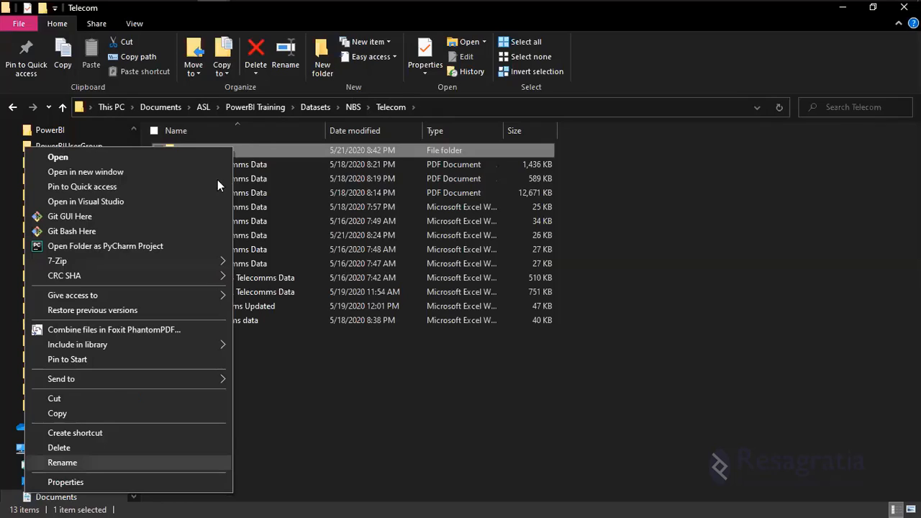
key(Return)
key(BackSpace)
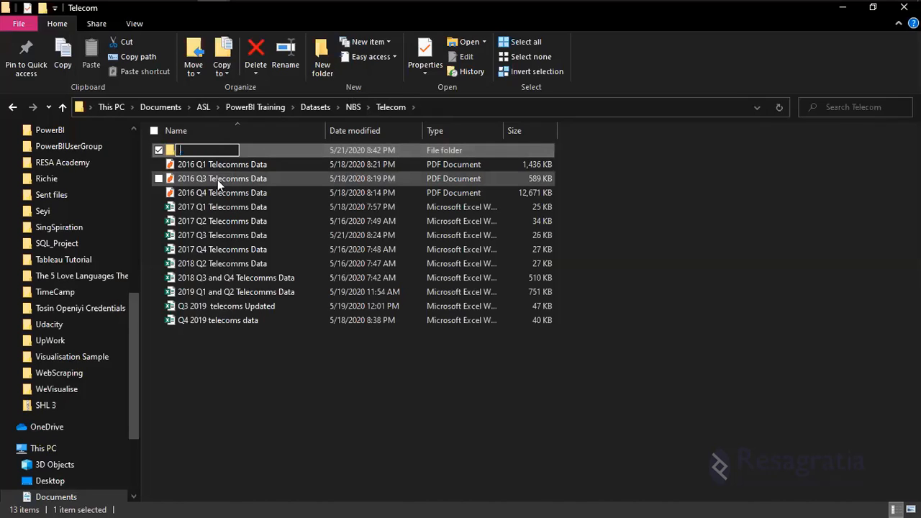
text(N)
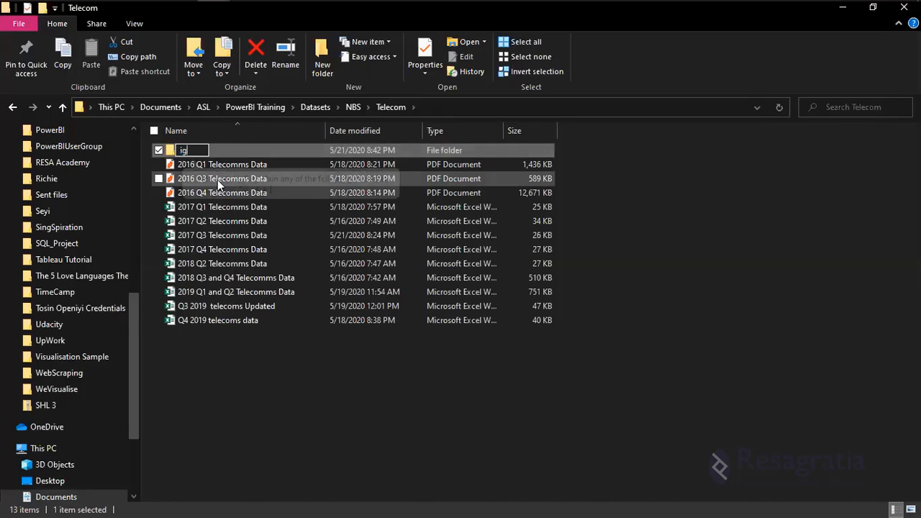
text(i)
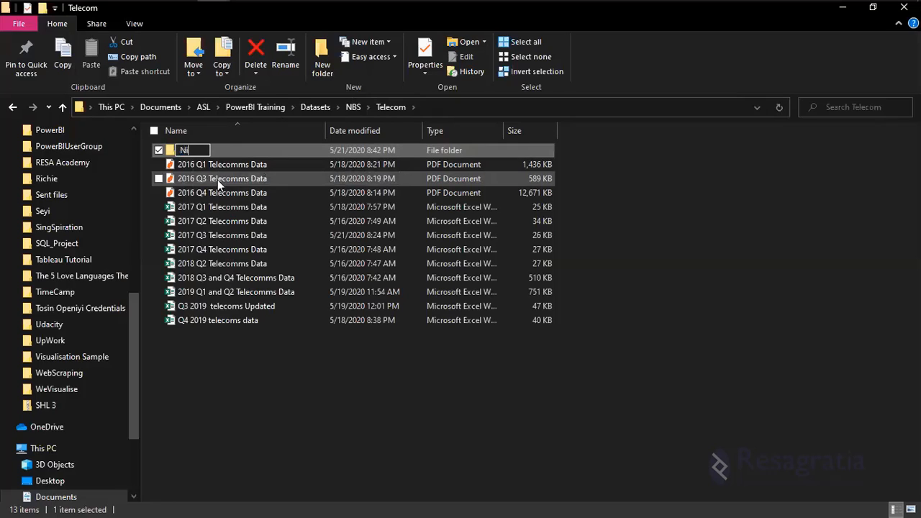
text(geria Telecom Ins)
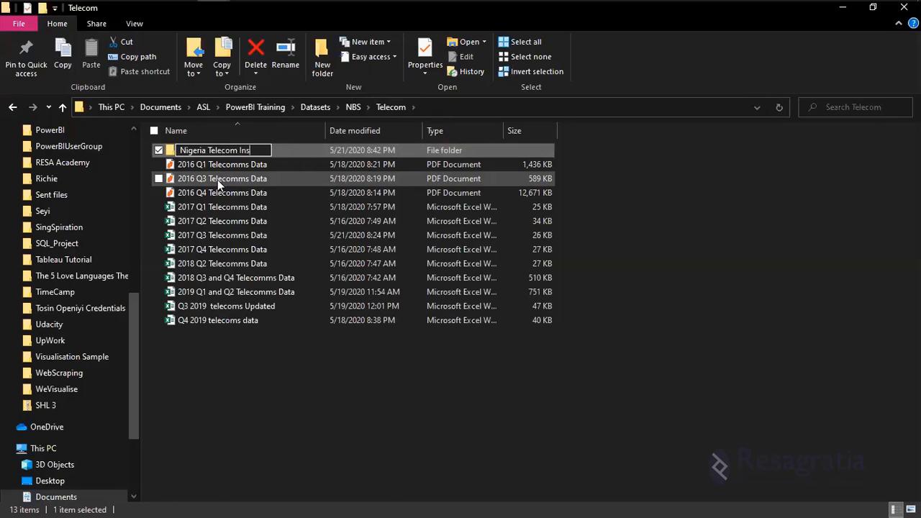
key(BackSpace)
text(dustry)
click(307, 357)
click(583, 331)
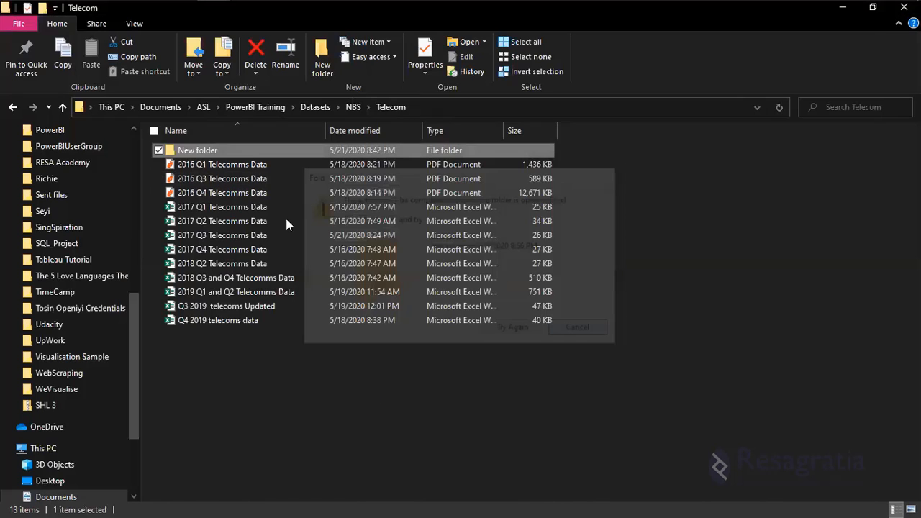
mouse_move(534, 22)
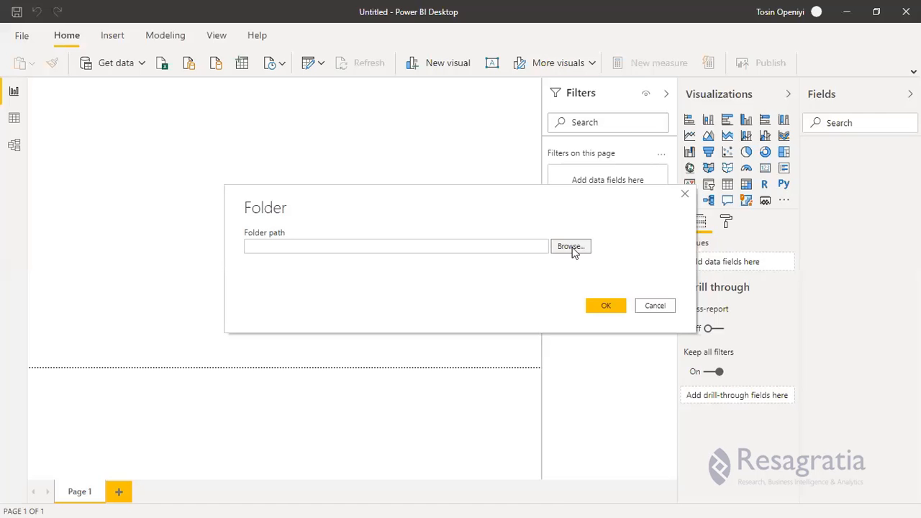
Browse to Documents\ASL\PowerBI Training\Datasets\NBS\Telecom\New folder and confirm it as the Folder source.
click(570, 247)
scroll(469, 295, down, 5)
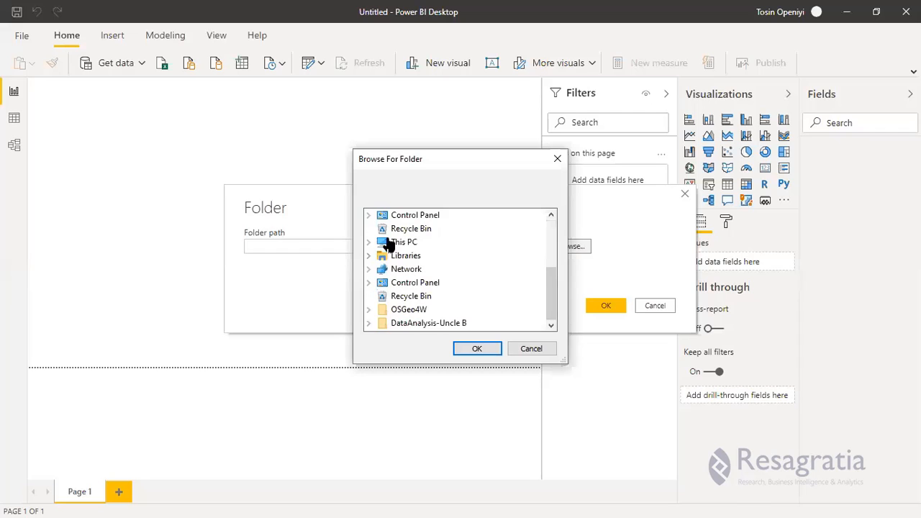
scroll(460, 288, up, 5)
scroll(456, 291, down, 2)
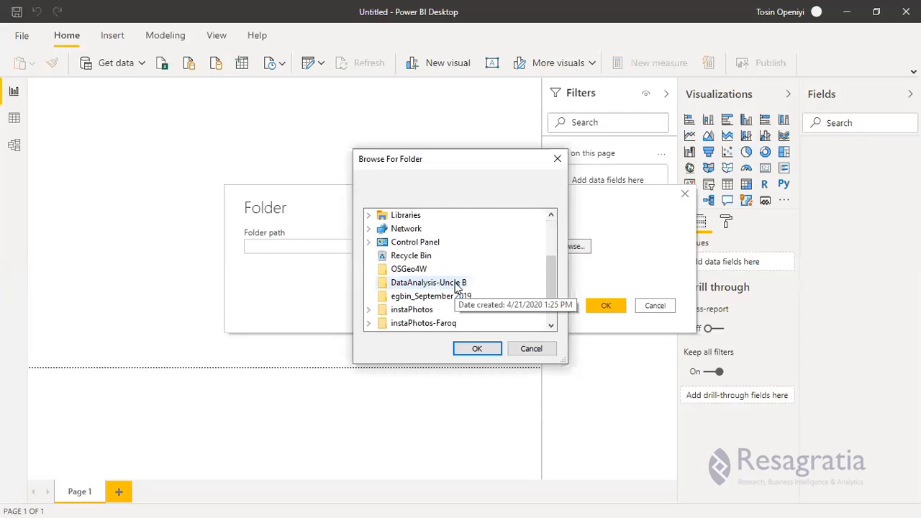
scroll(455, 288, up, 2)
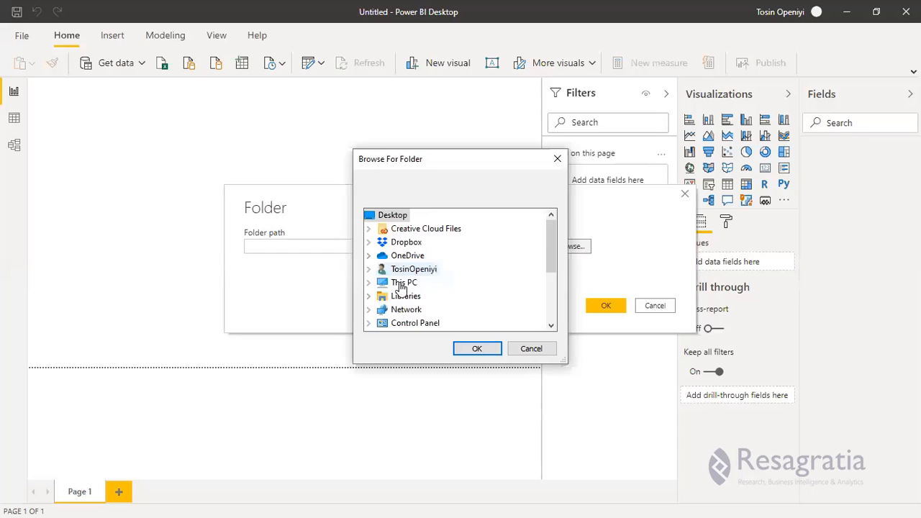
click(369, 255)
click(383, 283)
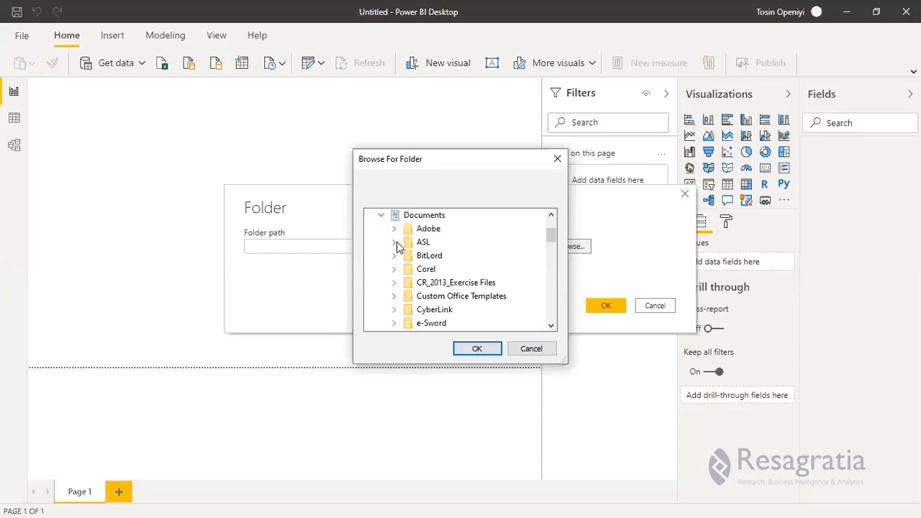
click(394, 243)
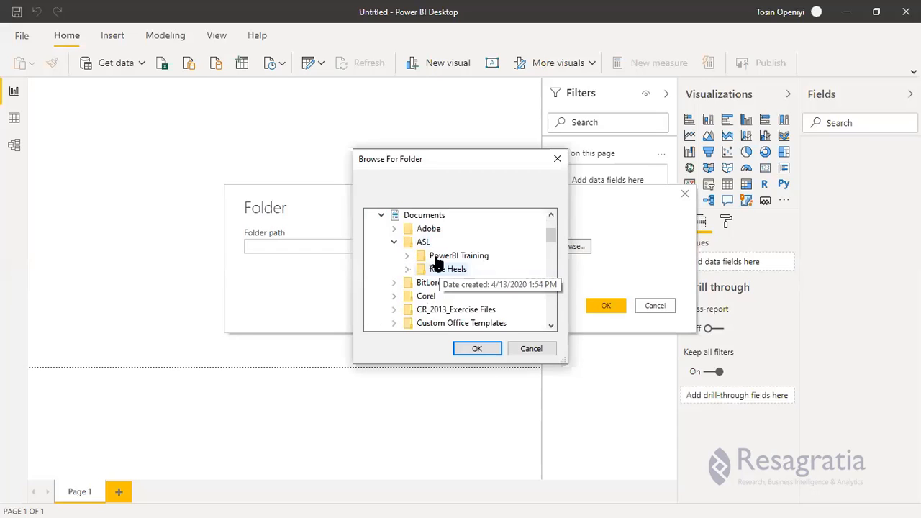
click(408, 256)
click(420, 270)
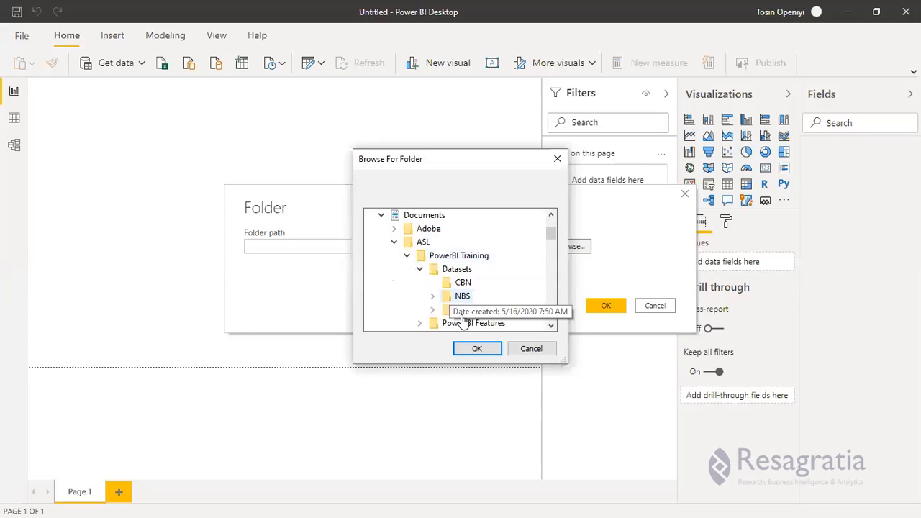
click(432, 296)
click(445, 323)
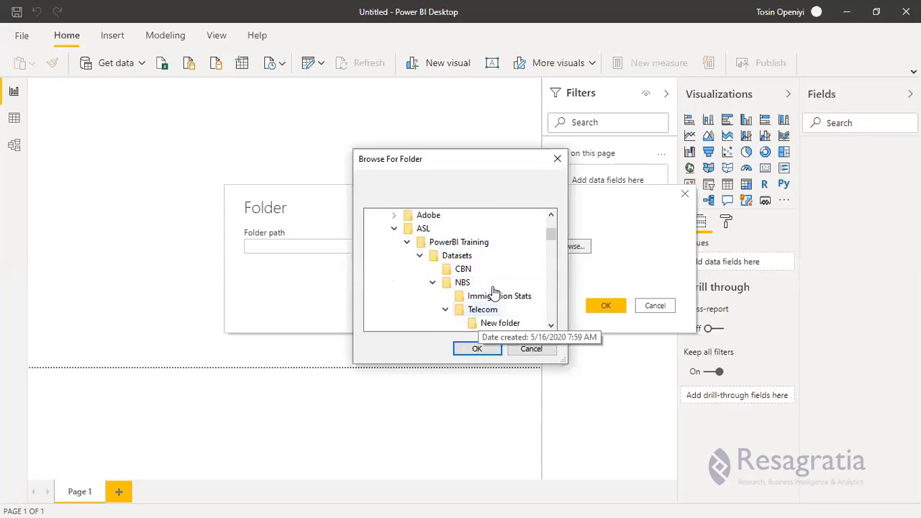
click(499, 283)
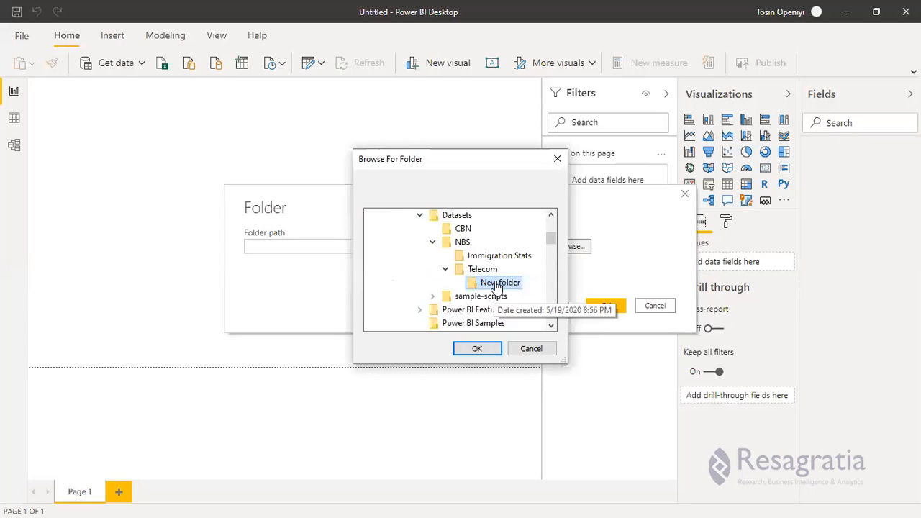
click(477, 349)
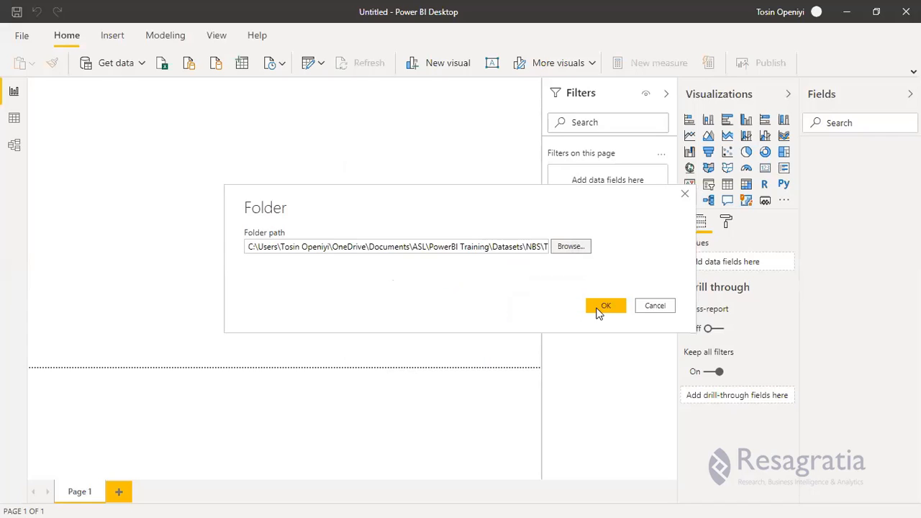
click(596, 309)
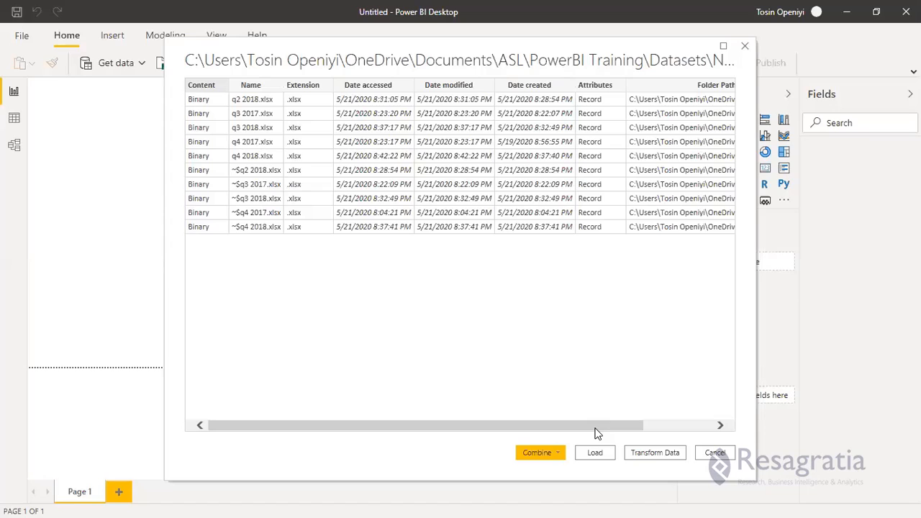
Scroll through the folder's file preview and send the files to Power Query with Transform Data.
scroll(675, 424, right, 1)
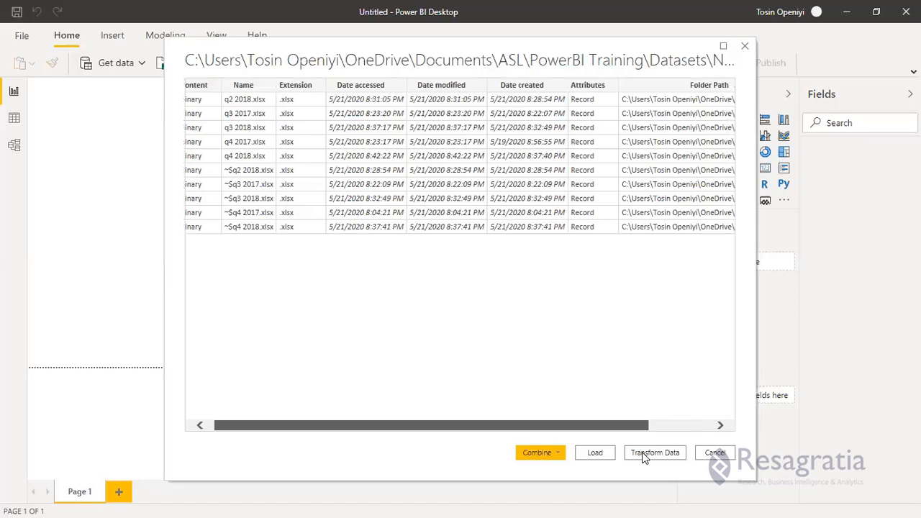
scroll(642, 452, right, 3)
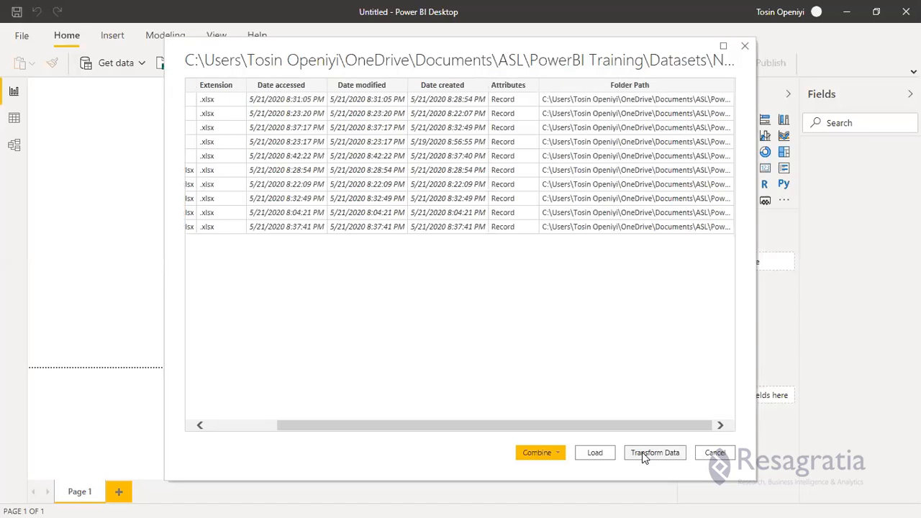
click(643, 454)
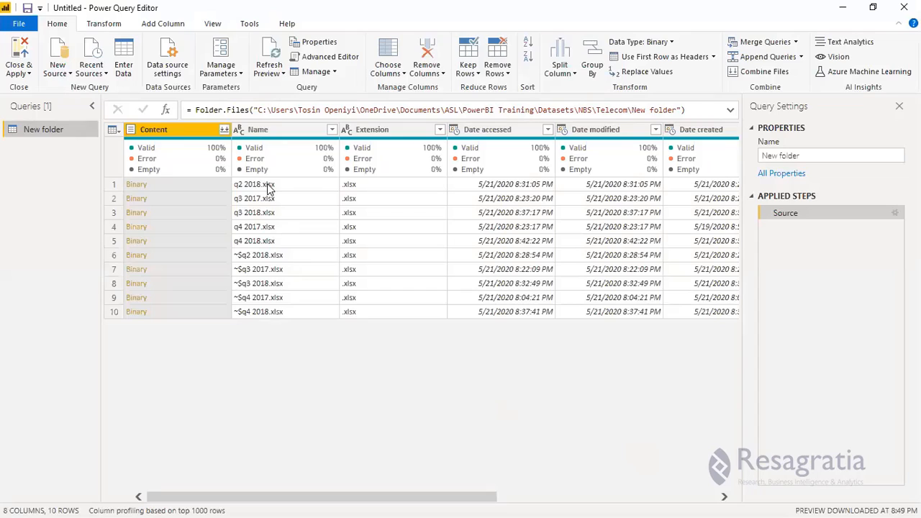
Inspect the listed files q2 2018.xlsx, q3 2017.xlsx, q4 2018.xlsx and the ~$ temporary copies.
click(268, 184)
click(268, 200)
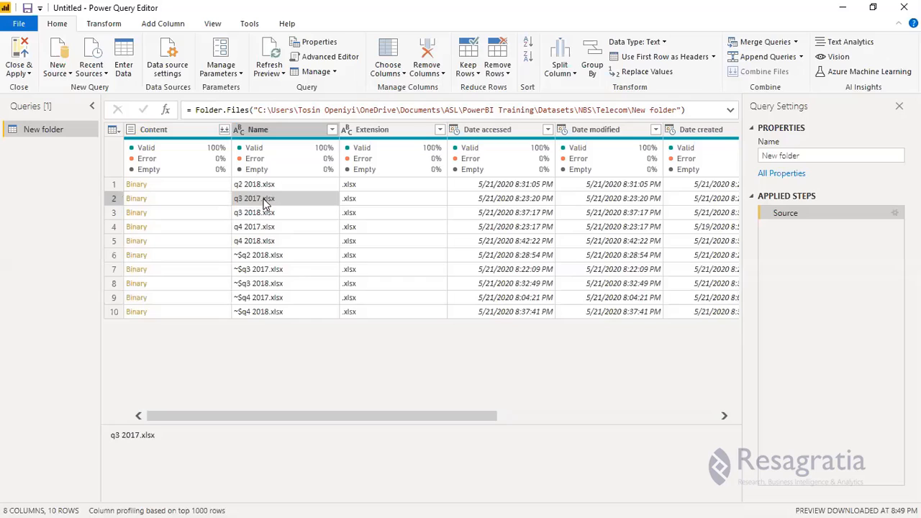
click(252, 243)
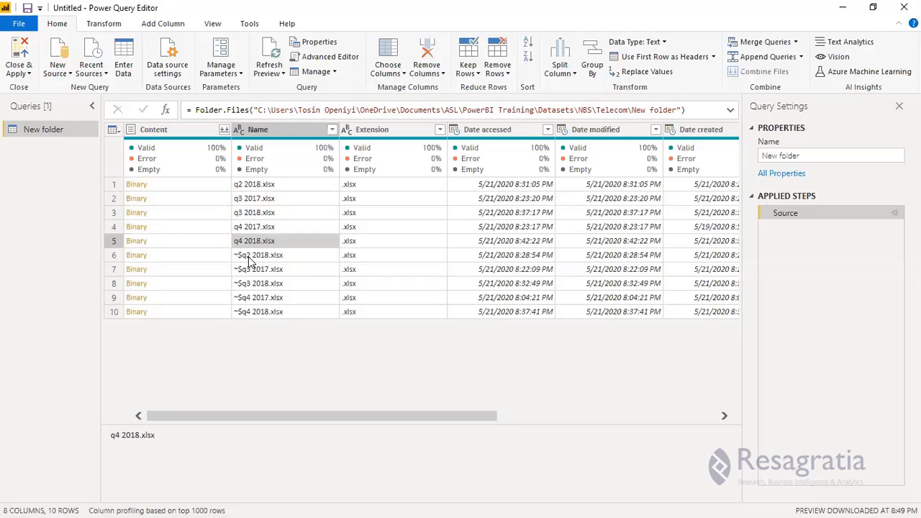
click(249, 259)
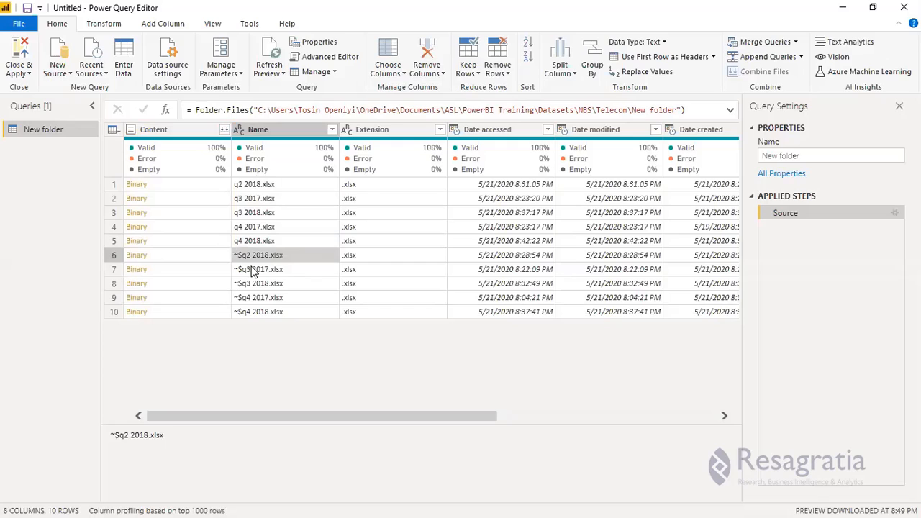
click(253, 271)
click(254, 286)
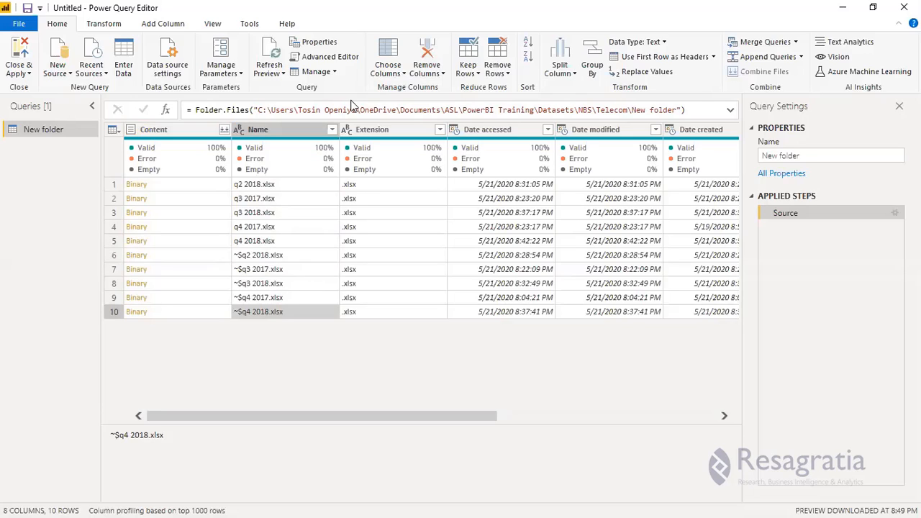
Filter the Name column to exclude ~$q2 2018.xlsx and the other ~$ temporary files.
click(333, 133)
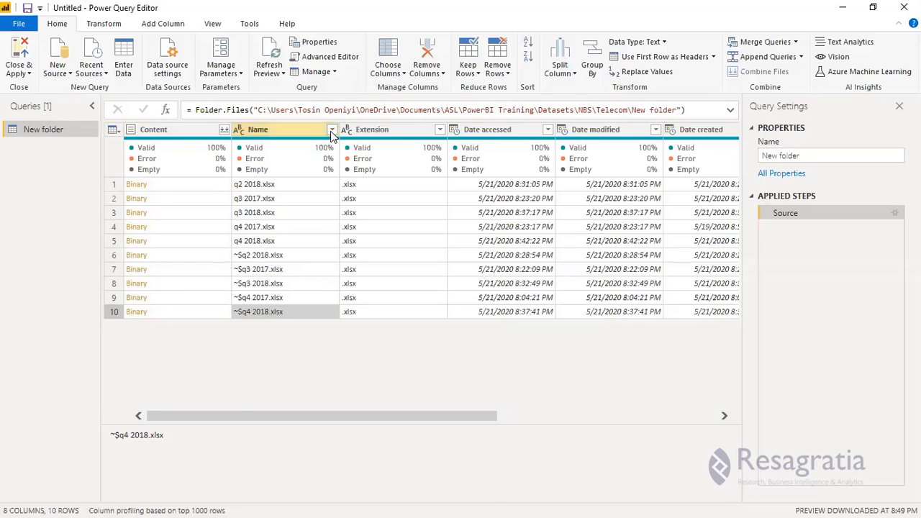
click(332, 131)
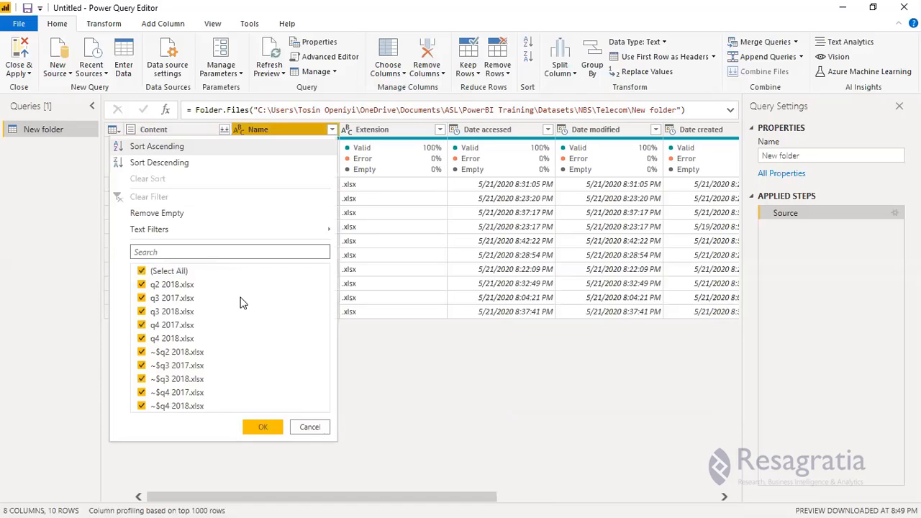
click(152, 277)
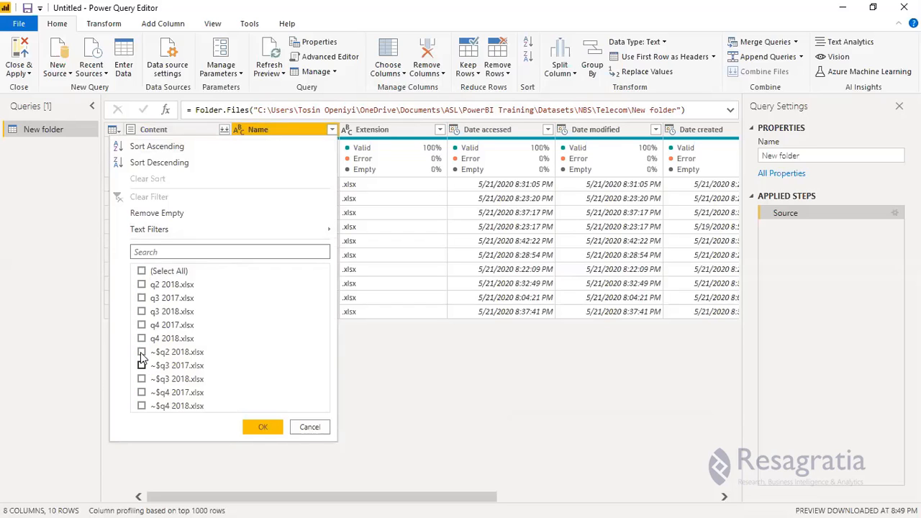
click(141, 352)
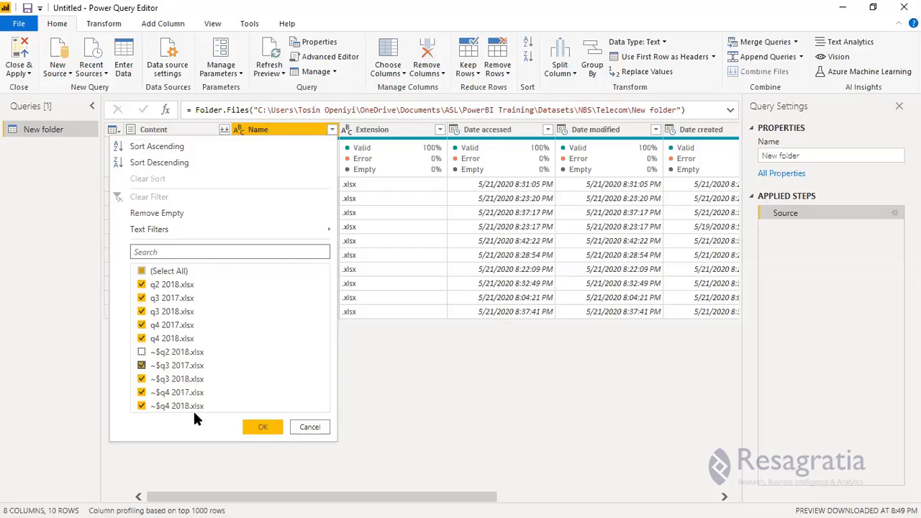
click(177, 366)
click(177, 379)
click(179, 393)
click(189, 406)
click(268, 428)
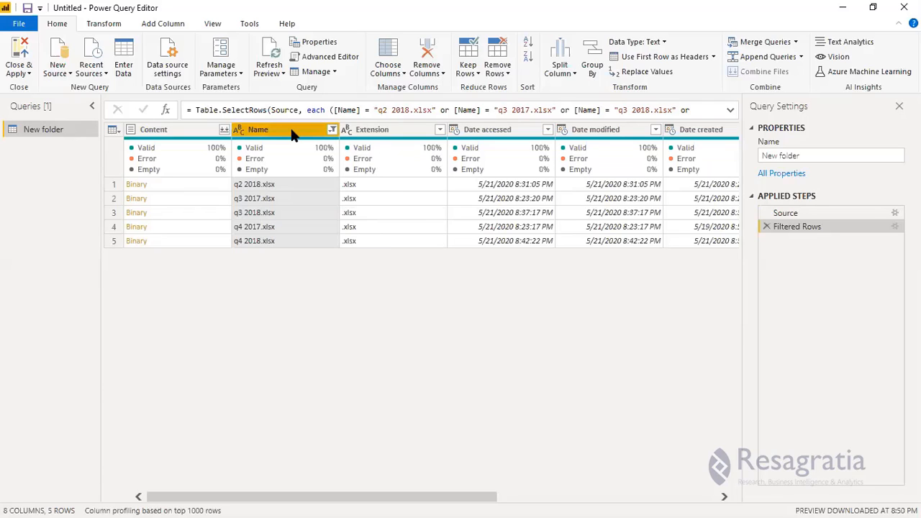
Review the Content and Name columns of the five remaining quarterly workbooks.
click(182, 131)
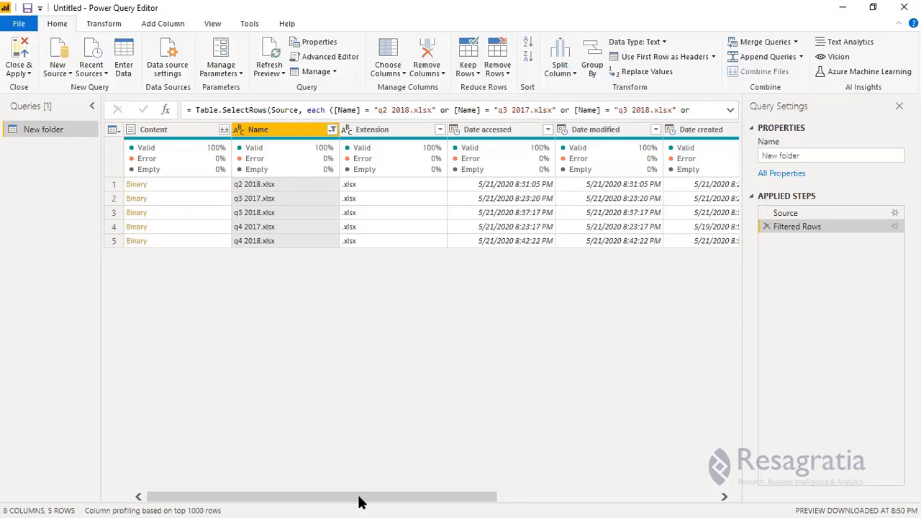
drag(358, 497, 582, 496)
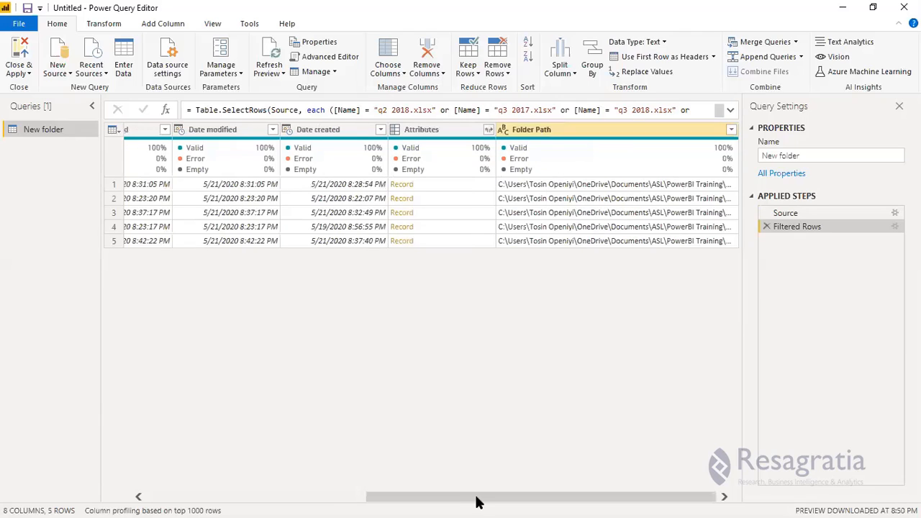
click(218, 500)
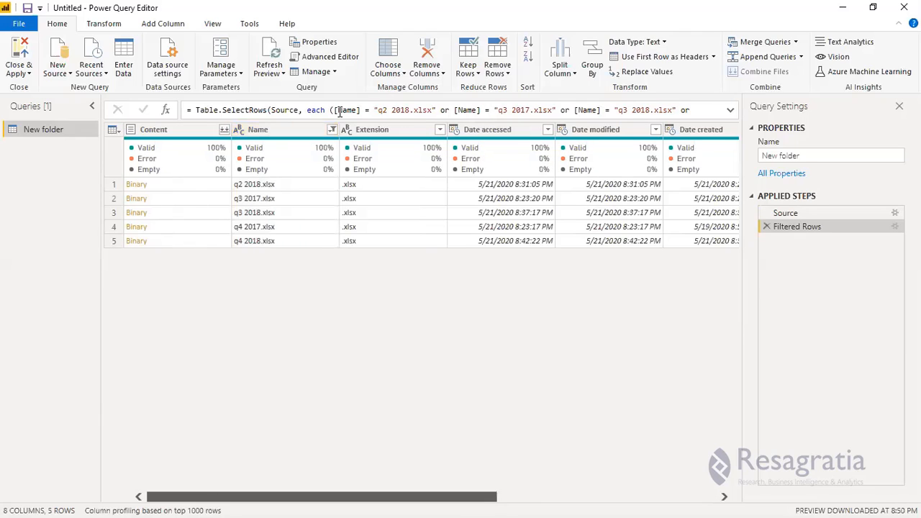
click(268, 135)
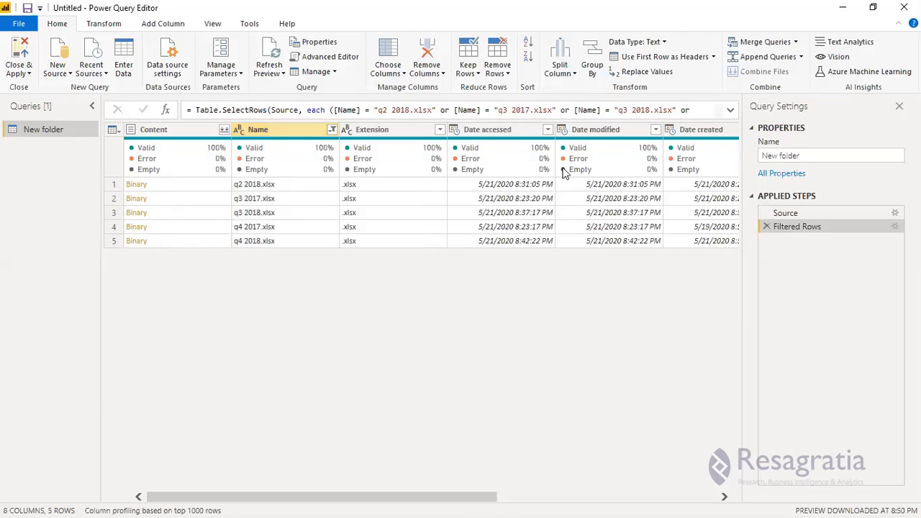
click(268, 134)
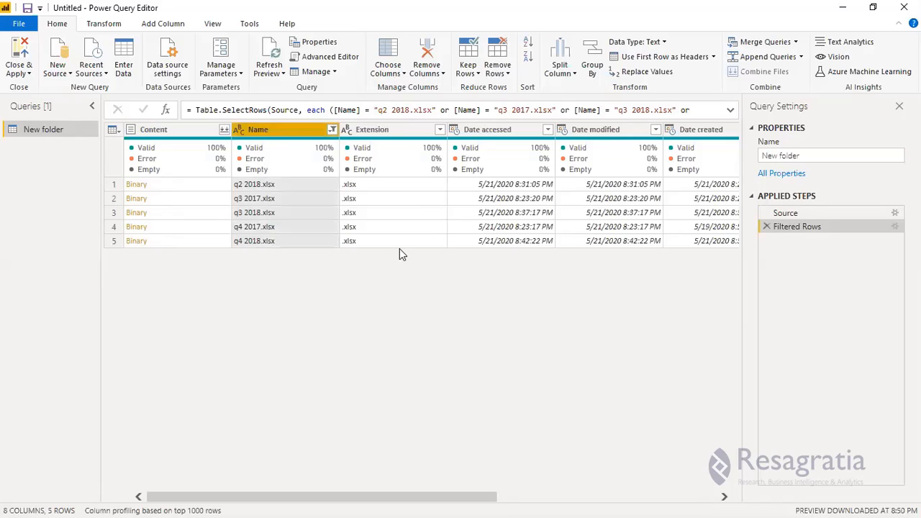
Preview the Binary contents of q3 2017.xlsx, q4 2018.xlsx and the other workbooks.
click(193, 184)
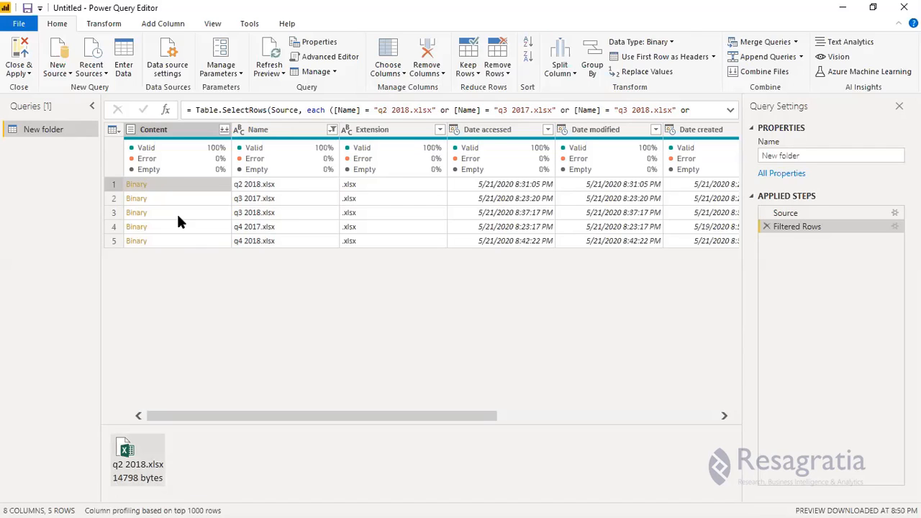
key(Down)
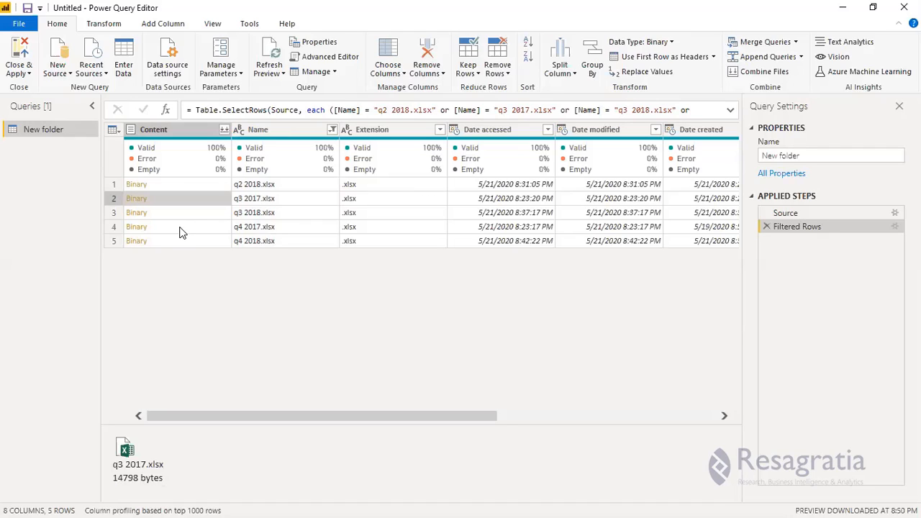
click(180, 228)
click(187, 241)
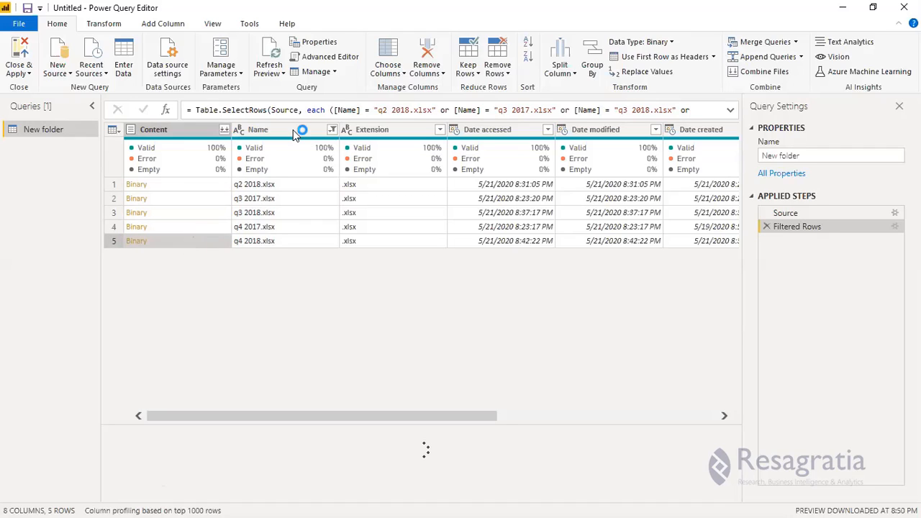
click(162, 132)
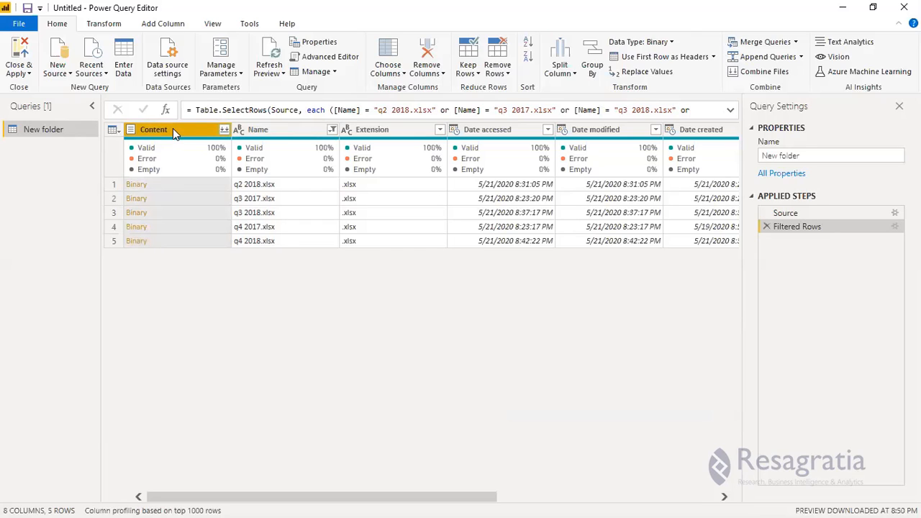
Remove all columns except Content, then preview the first file's Binary contents.
right_click(194, 176)
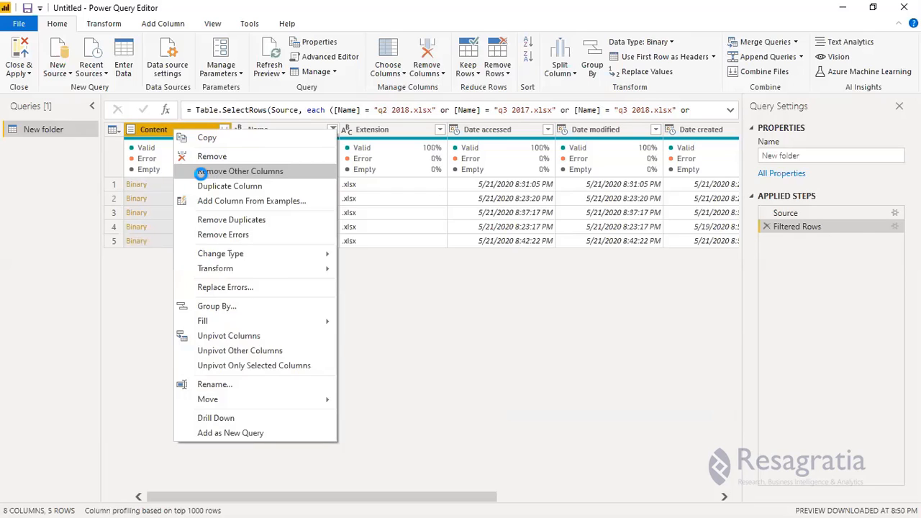
click(196, 175)
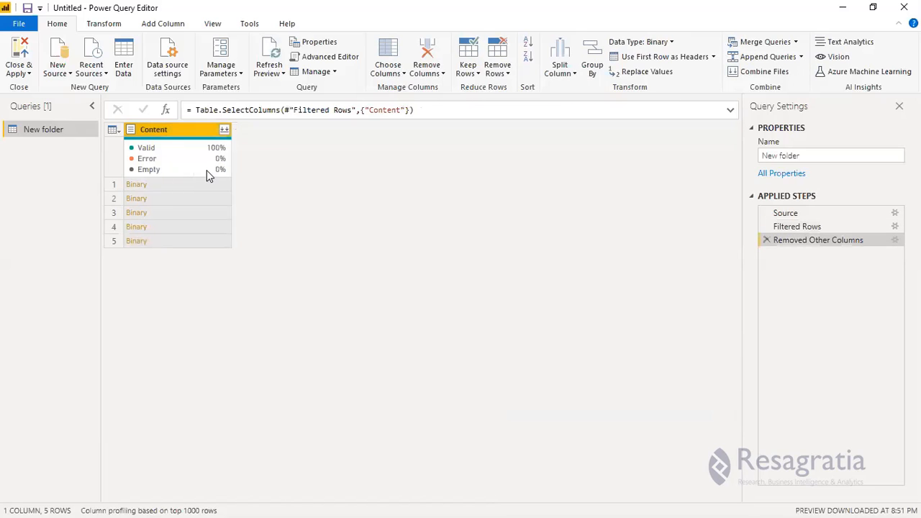
mouse_move(207, 170)
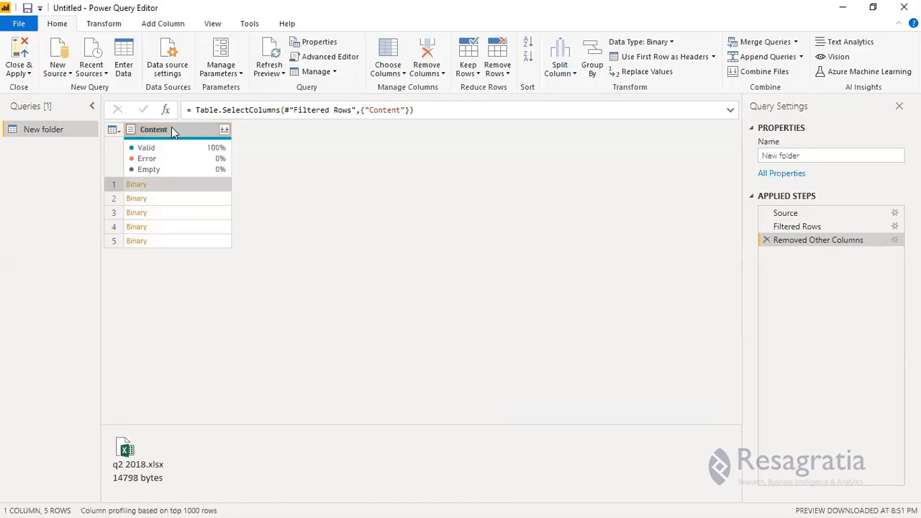
click(165, 185)
click(180, 131)
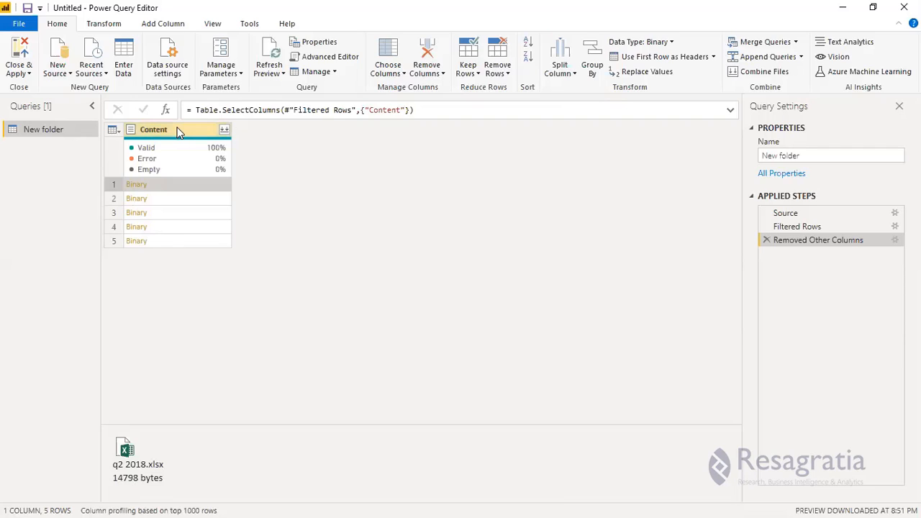
click(179, 131)
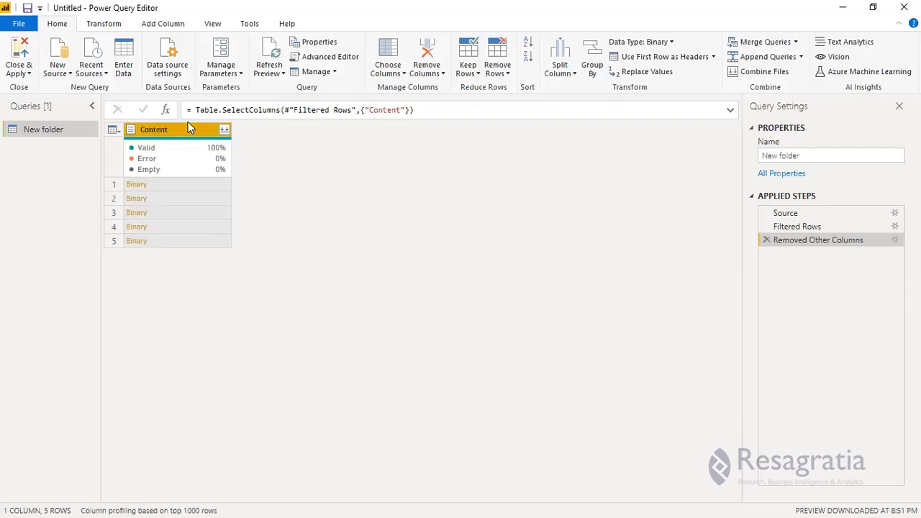
Add a Custom column with the formula = Excel.Workbook([Content],true).
click(161, 25)
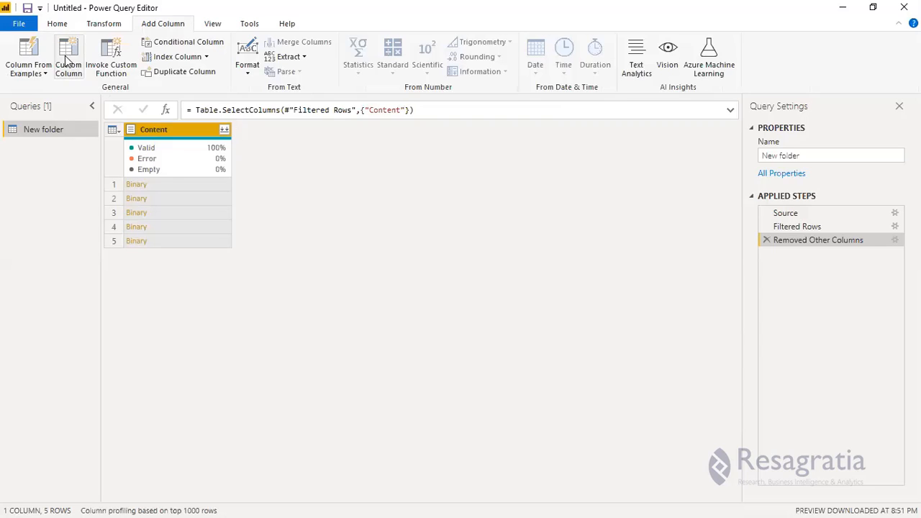
click(66, 61)
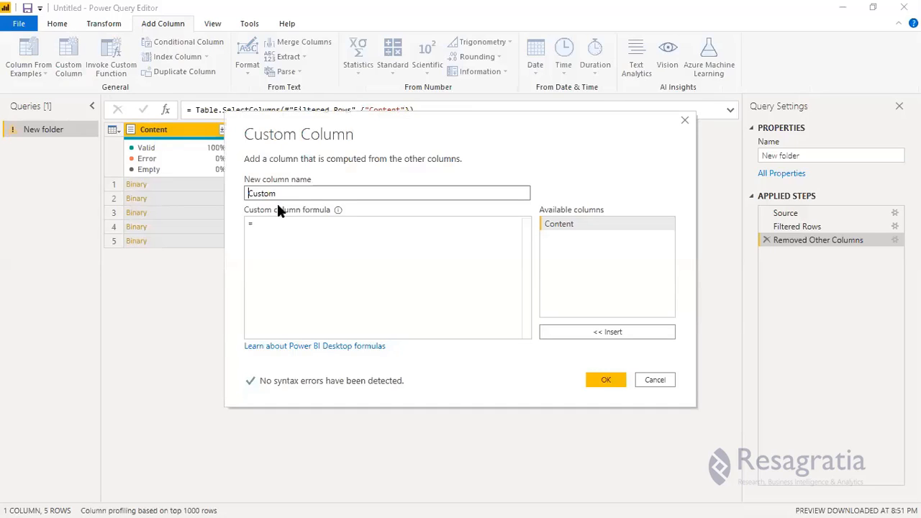
click(276, 225)
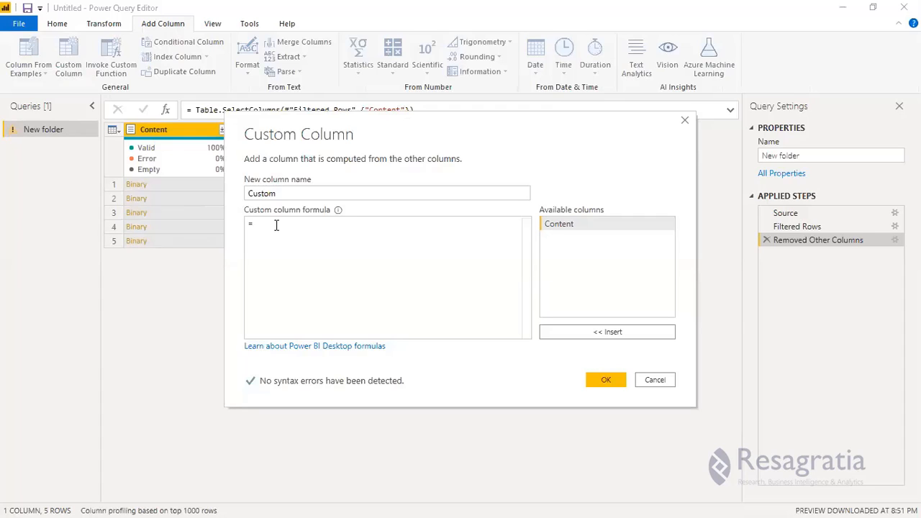
text(Exce)
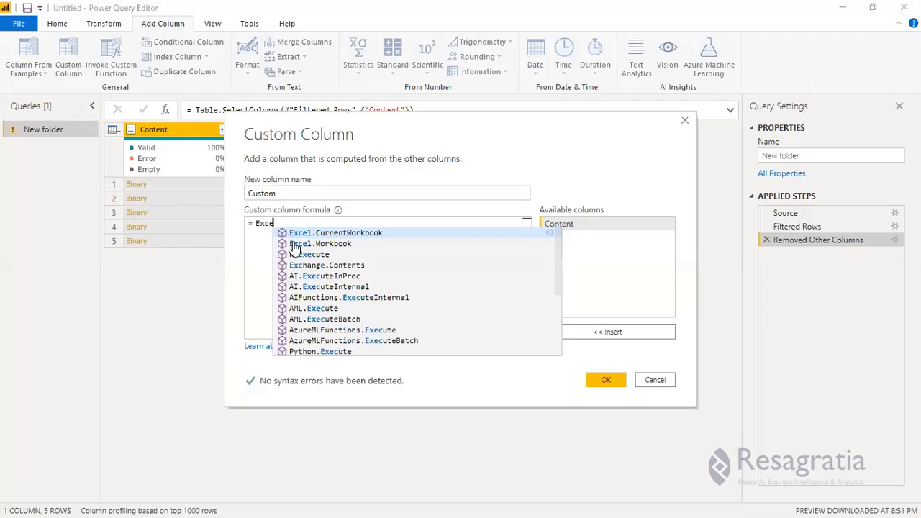
key(Down)
key(Down)
click(310, 243)
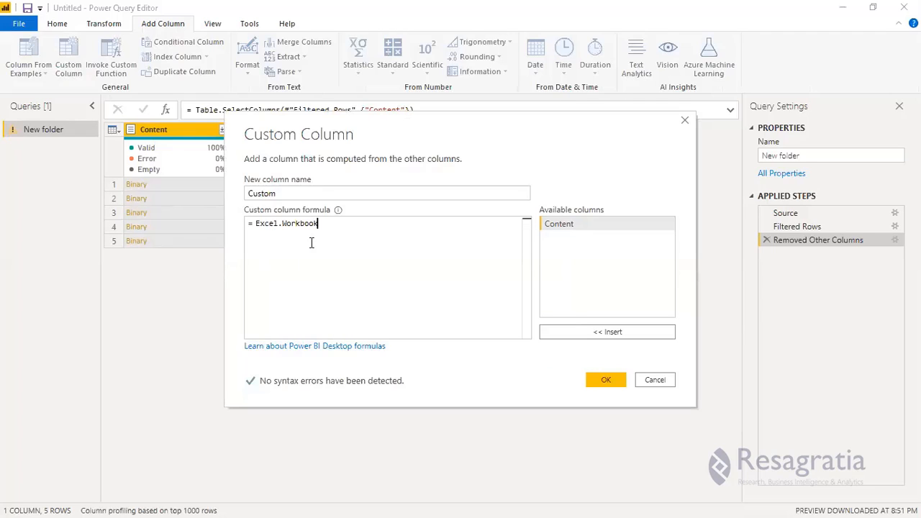
text(()
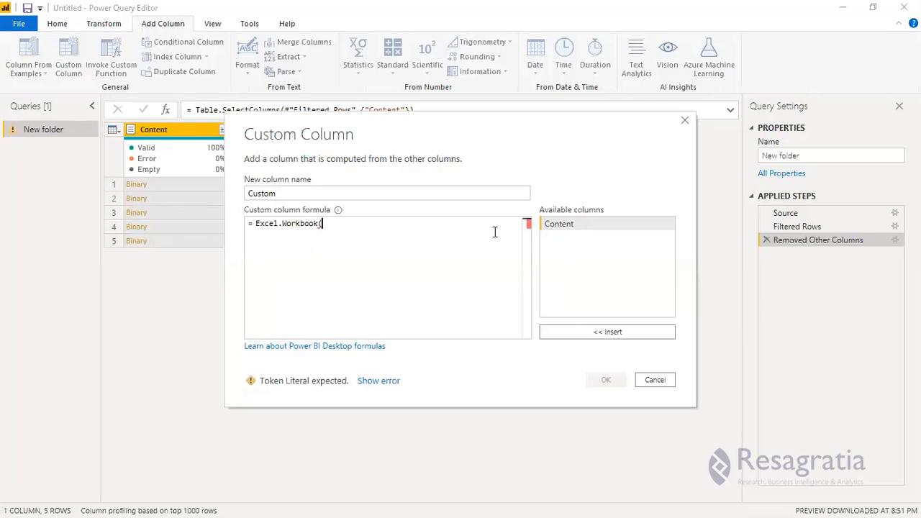
click(565, 226)
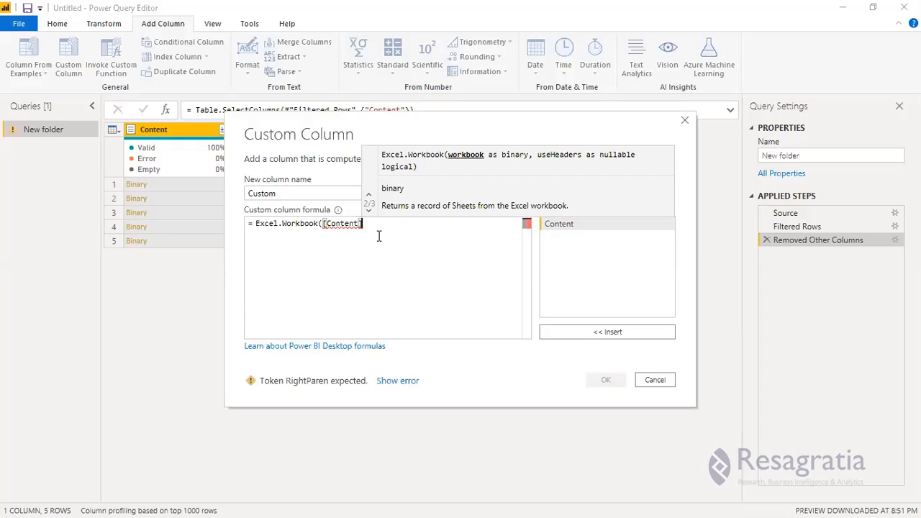
text(,)
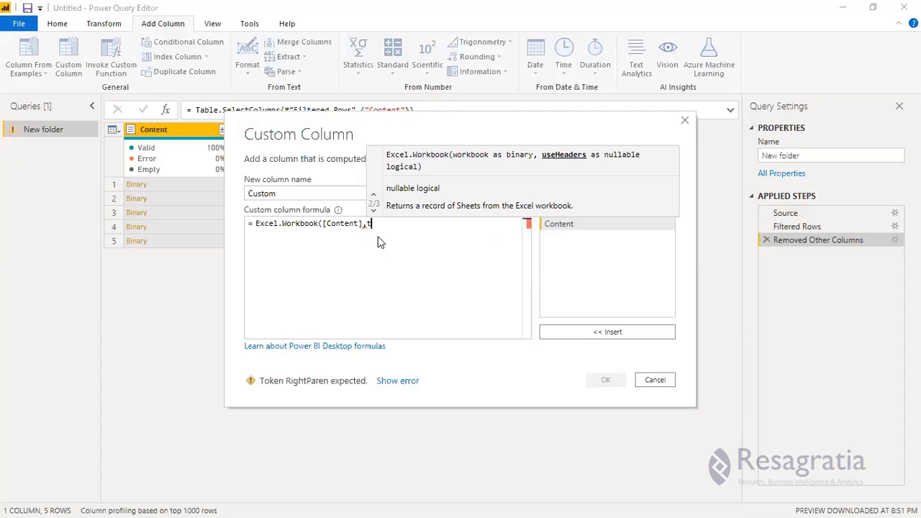
text(tru)
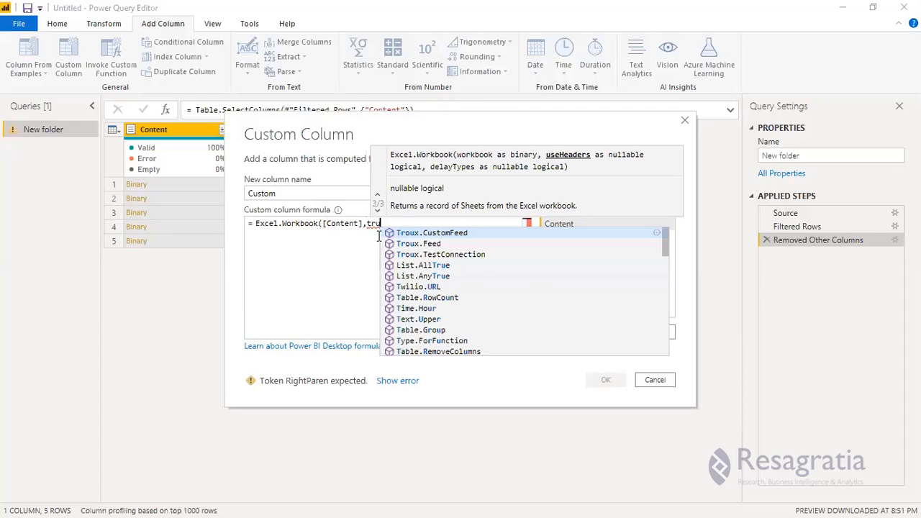
text(e)
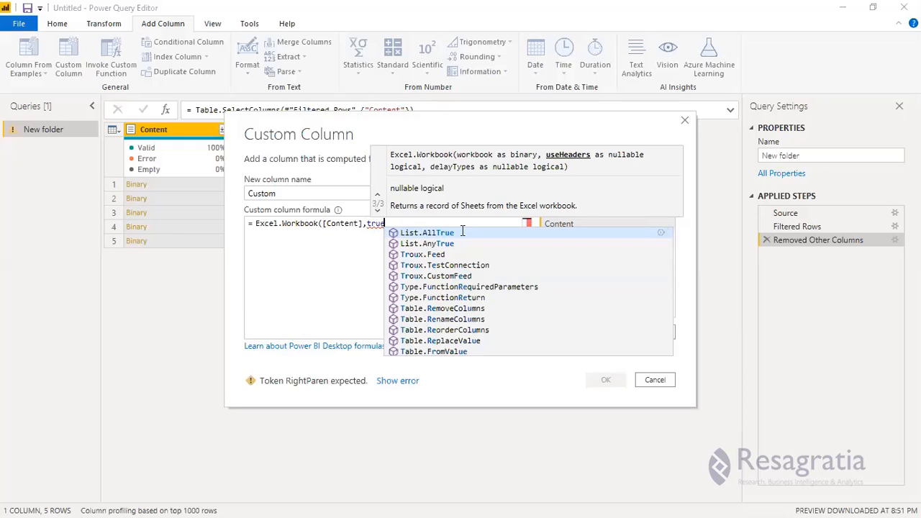
text())
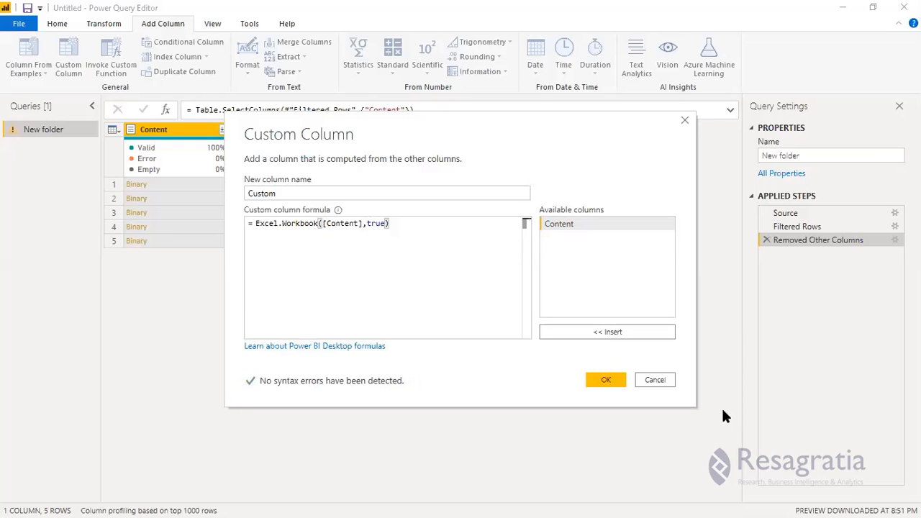
click(607, 381)
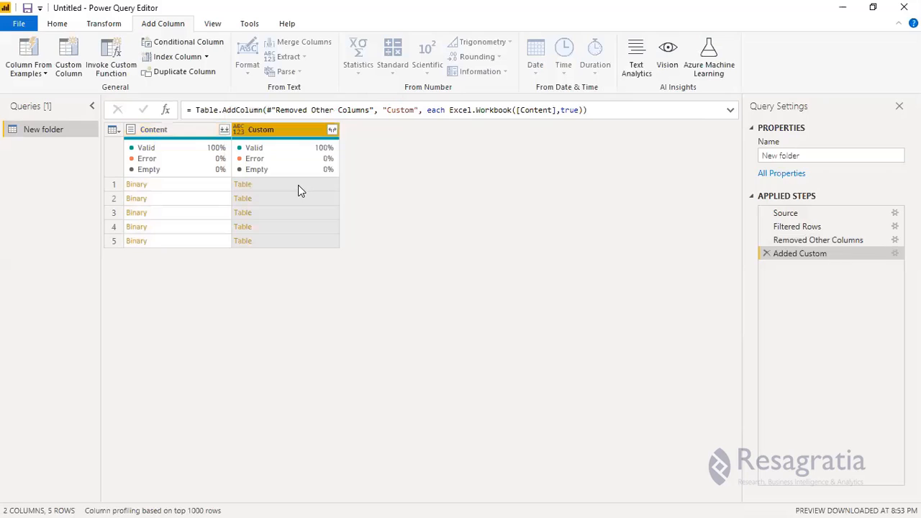
Preview the sheet lists of the first, q3 2018 and fifth workbooks in the Custom column.
click(299, 185)
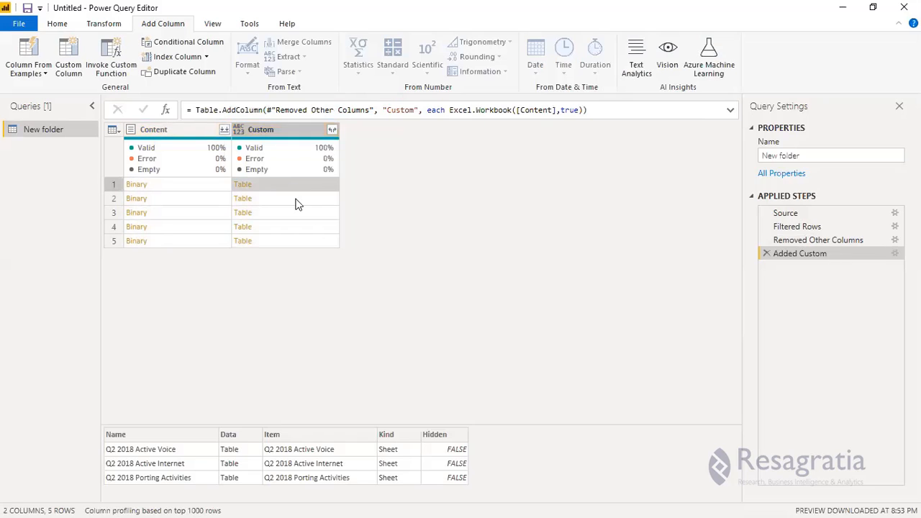
click(293, 212)
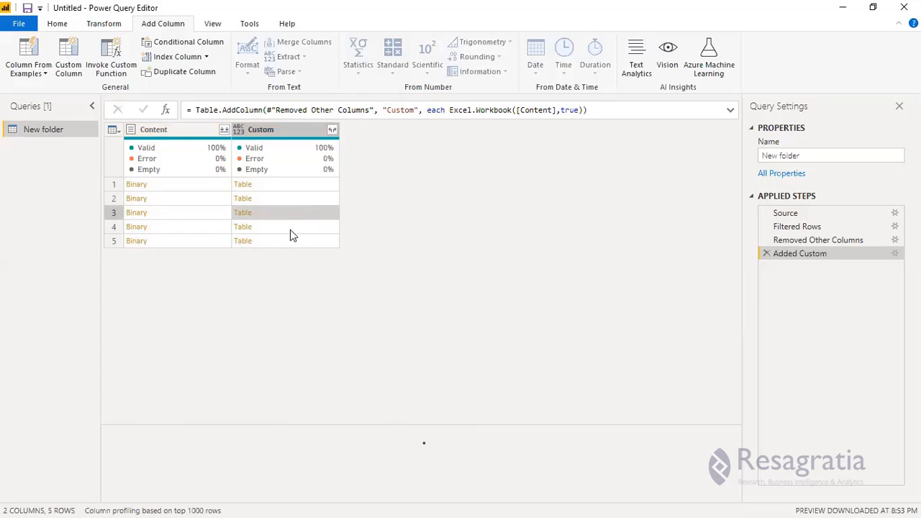
click(295, 242)
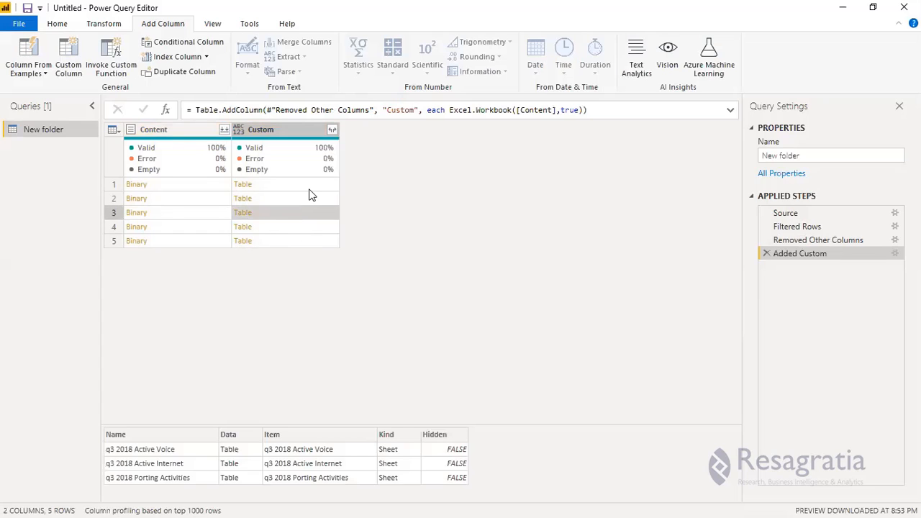
click(168, 133)
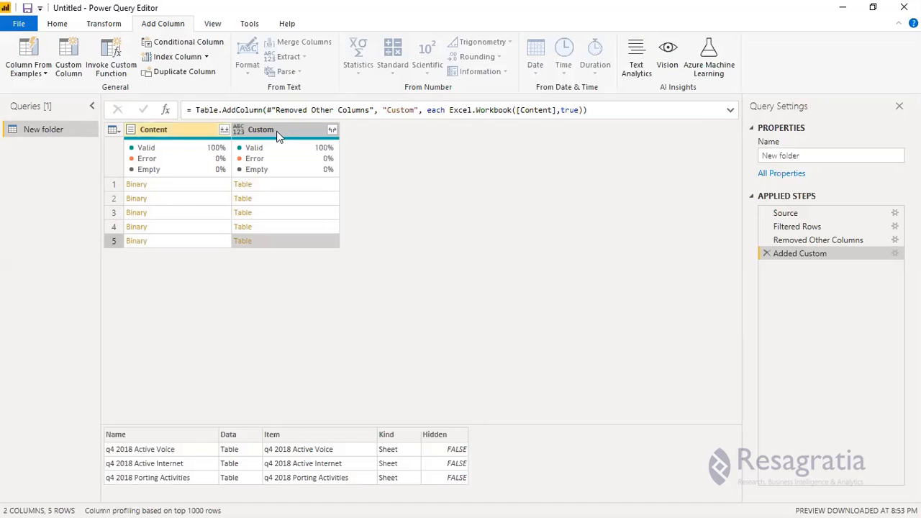
click(275, 135)
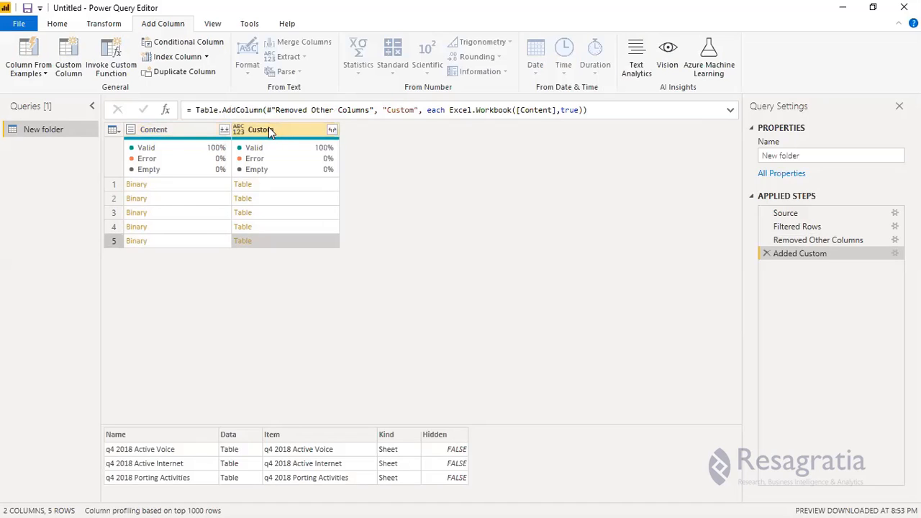
click(268, 129)
click(282, 186)
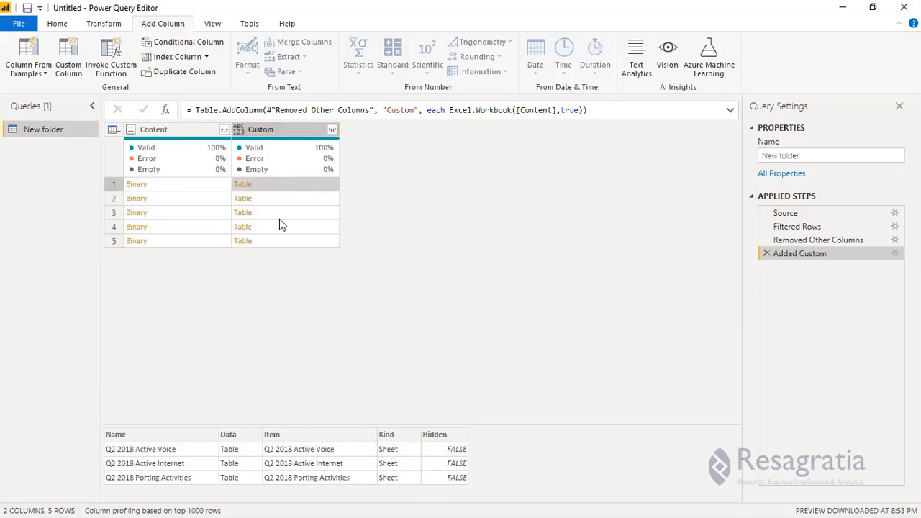
click(281, 225)
In Excel, AutoFit columns A, B, C and H on the q4 2018 Active Voice sheet.
click(843, 11)
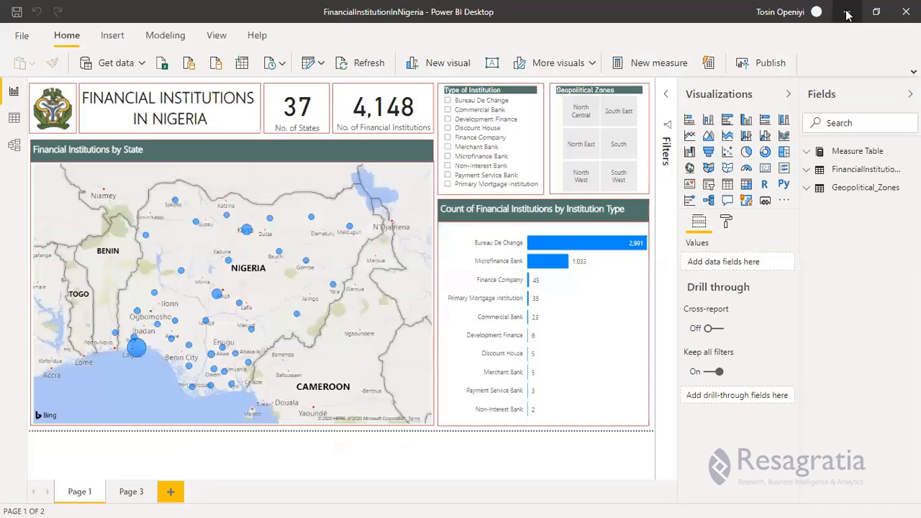
key(alt+Tab)
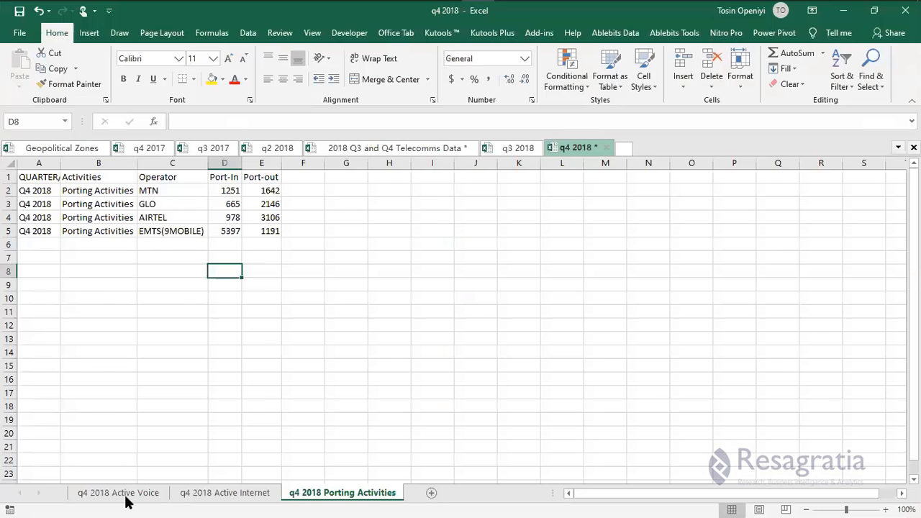
click(127, 497)
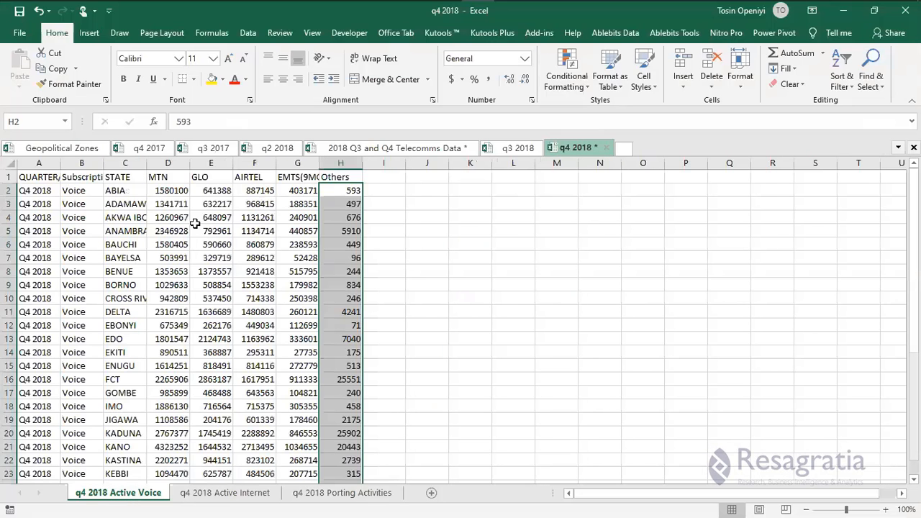
double_click(59, 165)
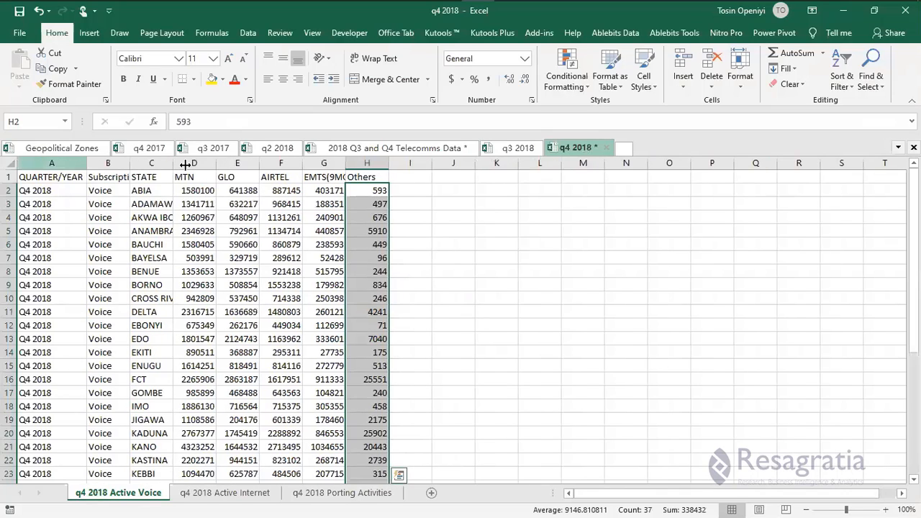
double_click(129, 165)
double_click(185, 164)
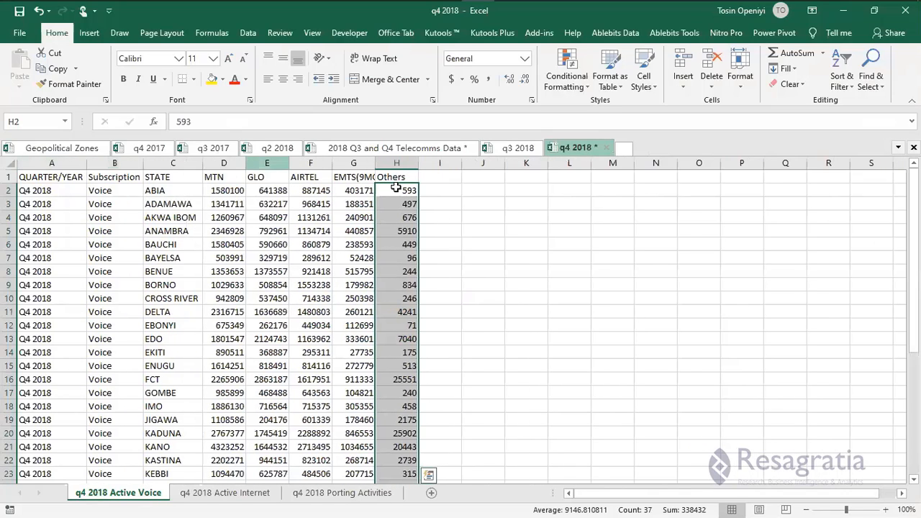
double_click(418, 163)
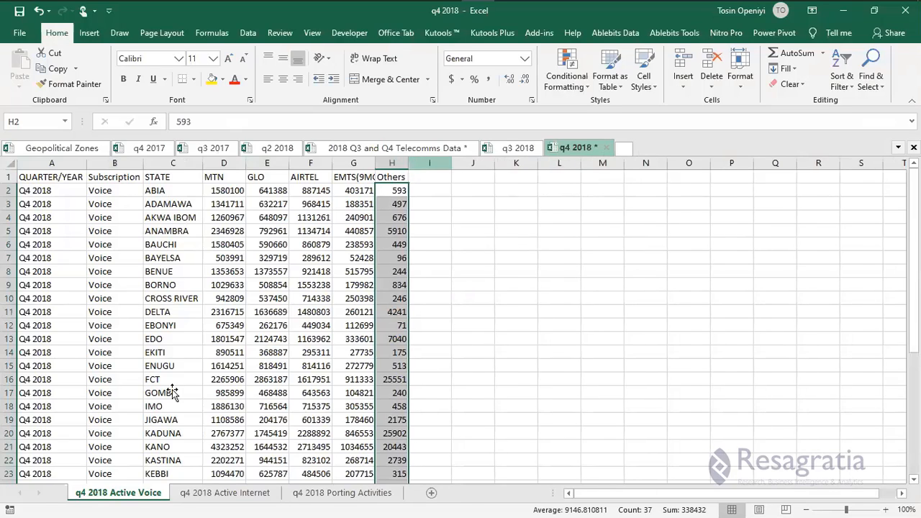
AutoFit columns B and G on the q4 2018 Active Internet sheet.
key(ctrl+Page_Down)
scroll(74, 197, up, 6)
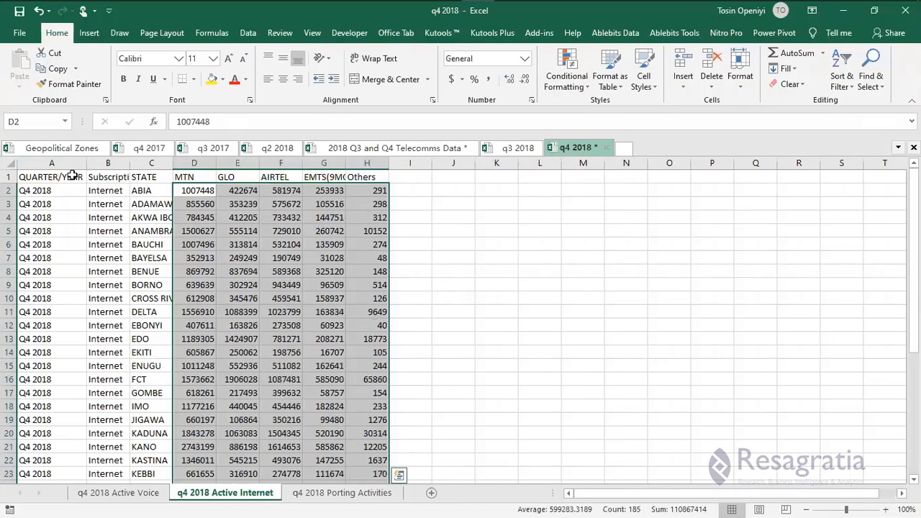
double_click(129, 165)
key(ctrl+Page_Up)
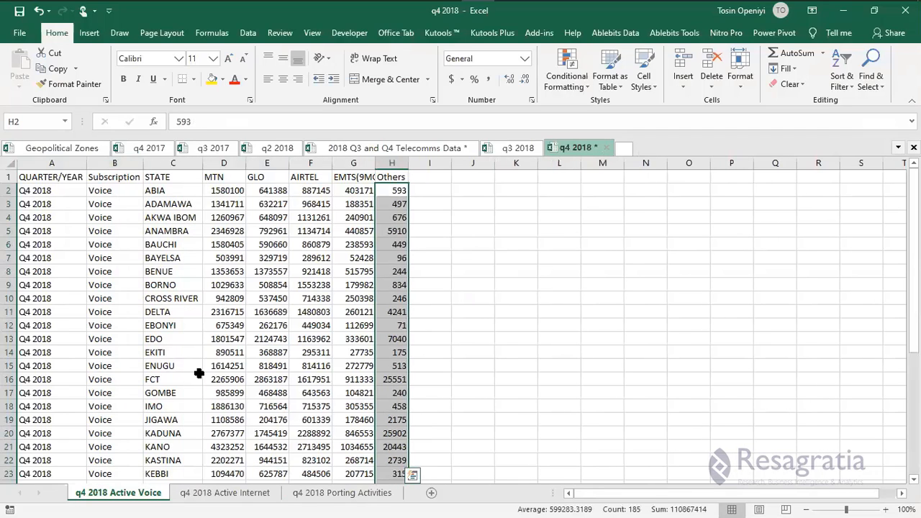
key(ctrl+Page_Down)
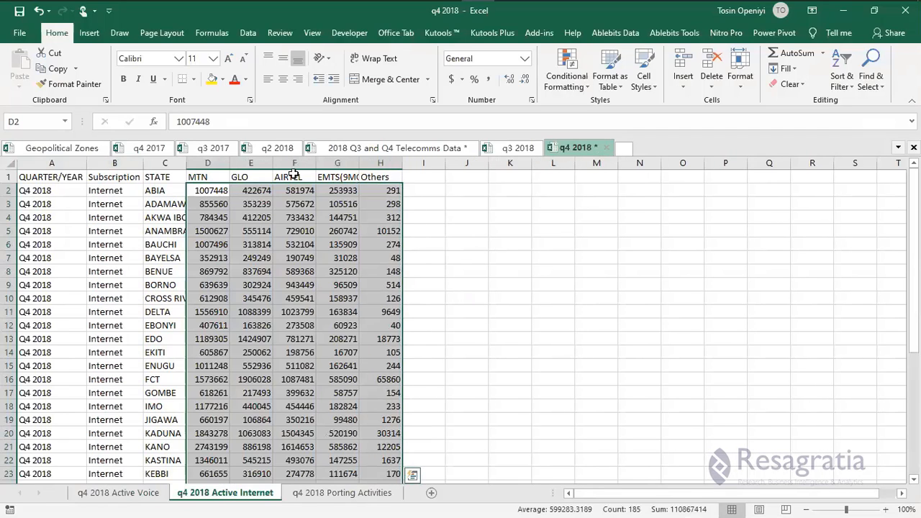
click(248, 177)
double_click(359, 155)
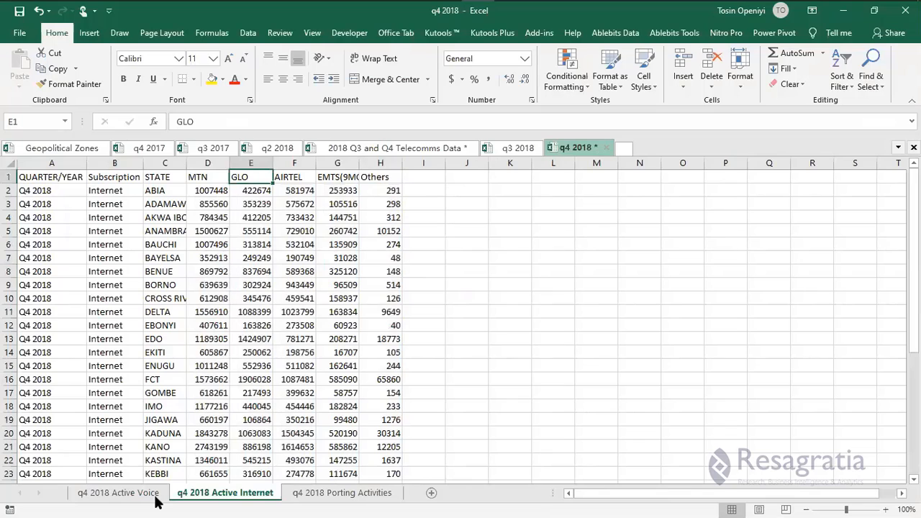
AutoFit column A on the Porting Activities sheet, then return to the Power Query Editor.
click(329, 494)
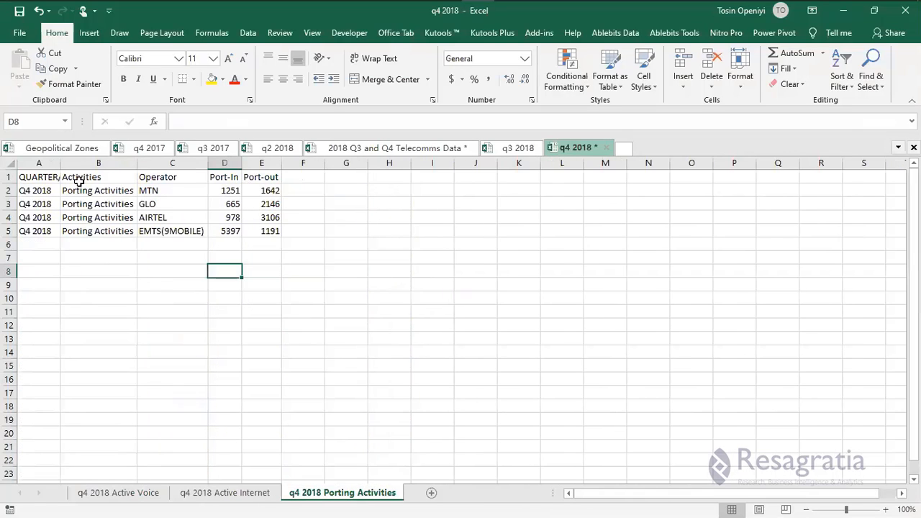
double_click(60, 163)
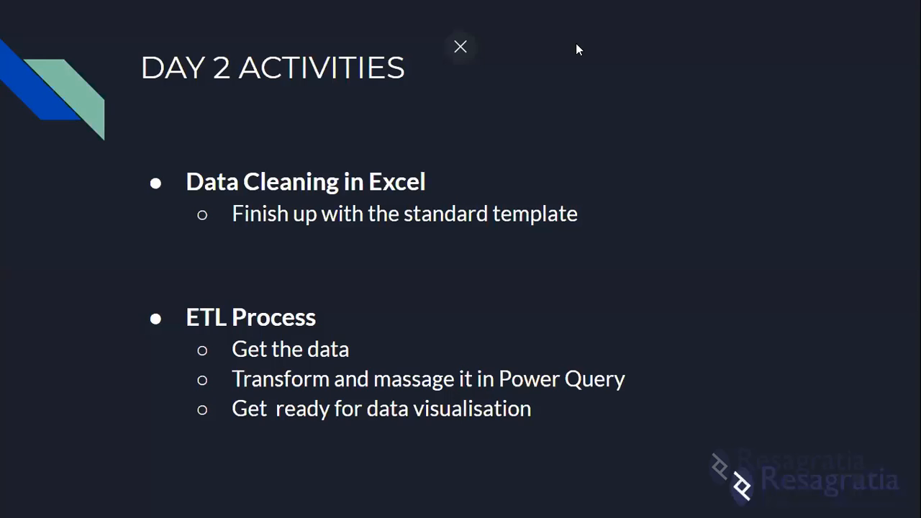
key(super)
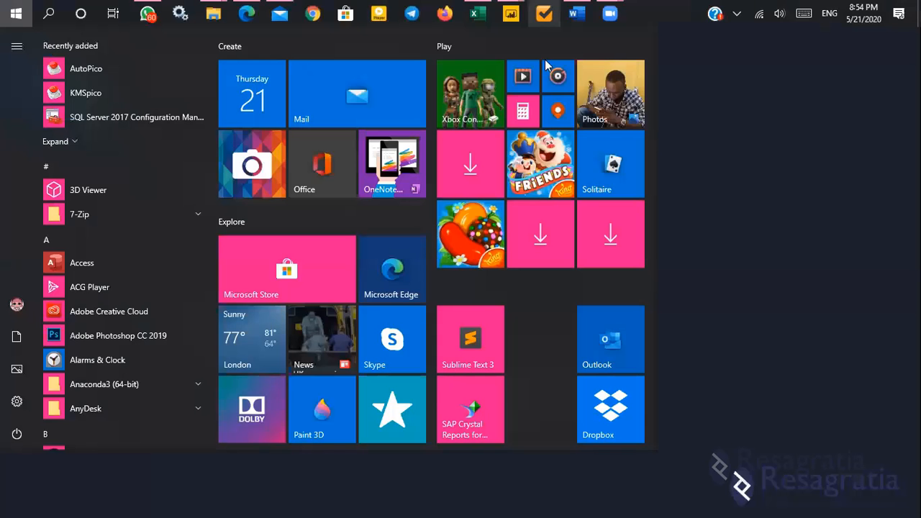
mouse_move(511, 14)
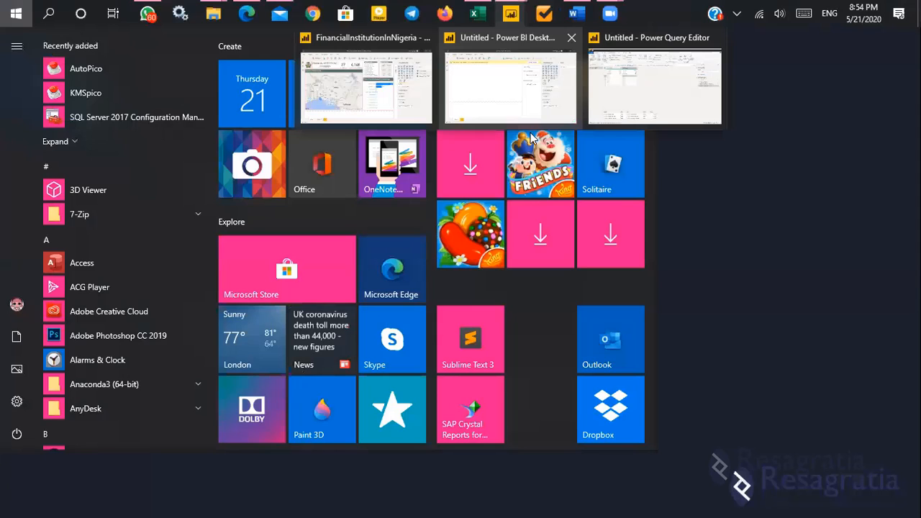
click(608, 80)
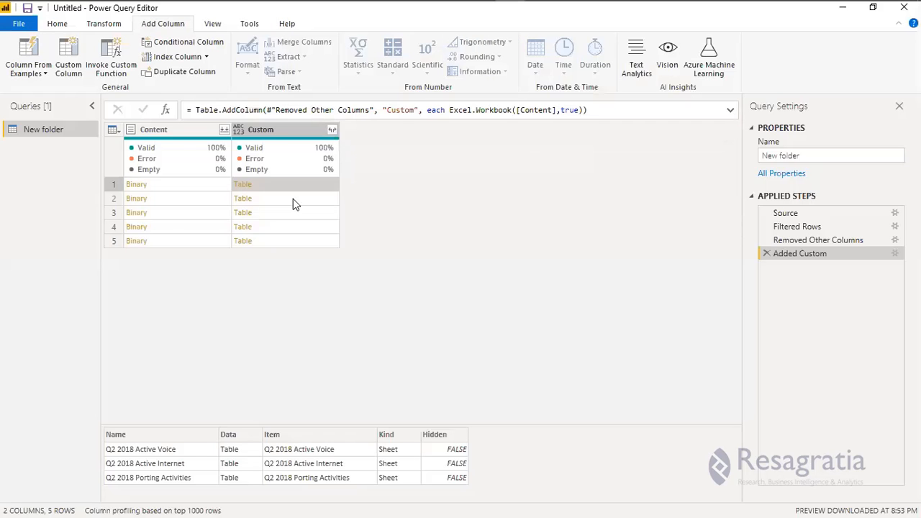
click(293, 199)
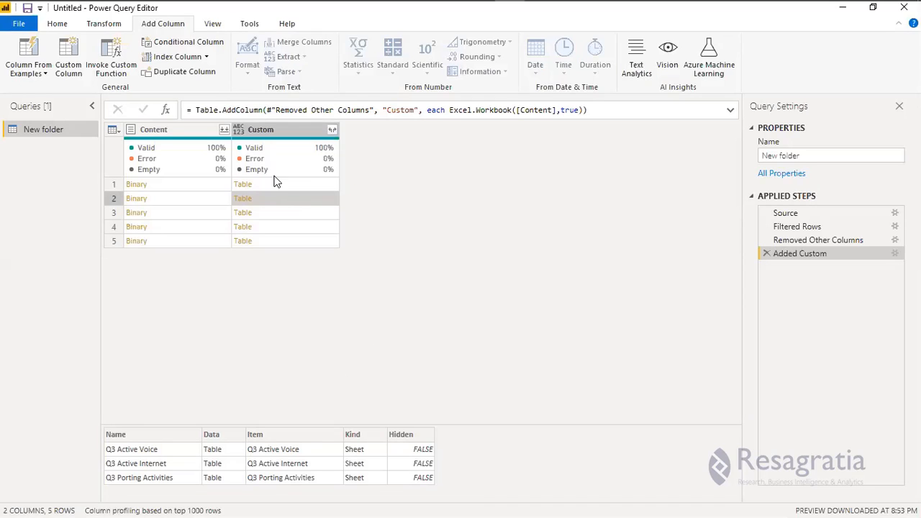
click(277, 189)
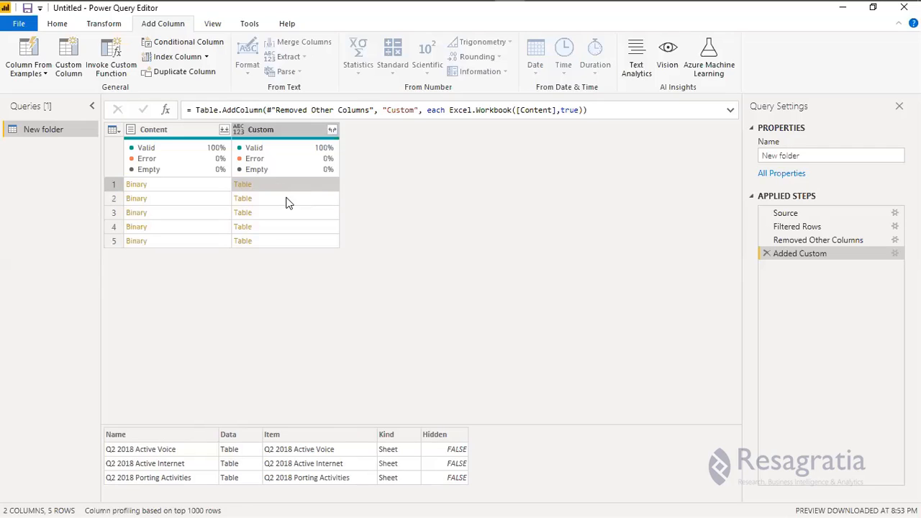
click(286, 203)
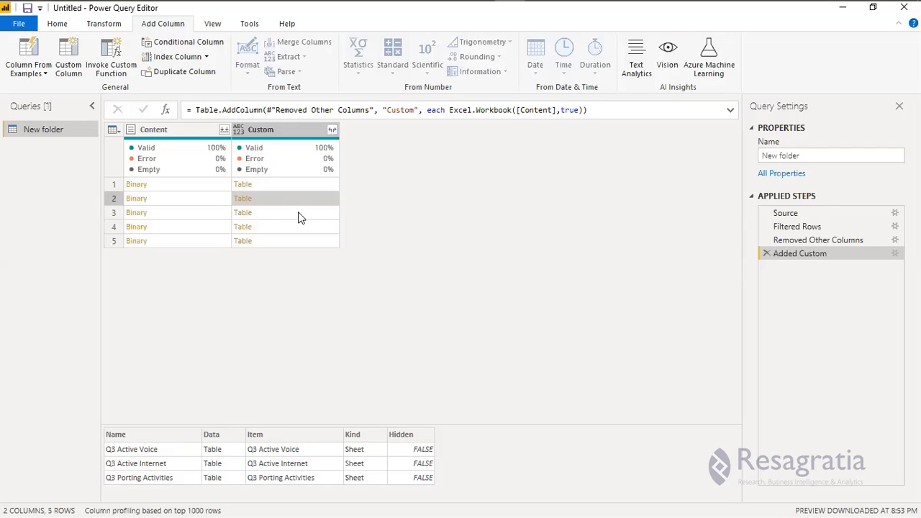
click(301, 216)
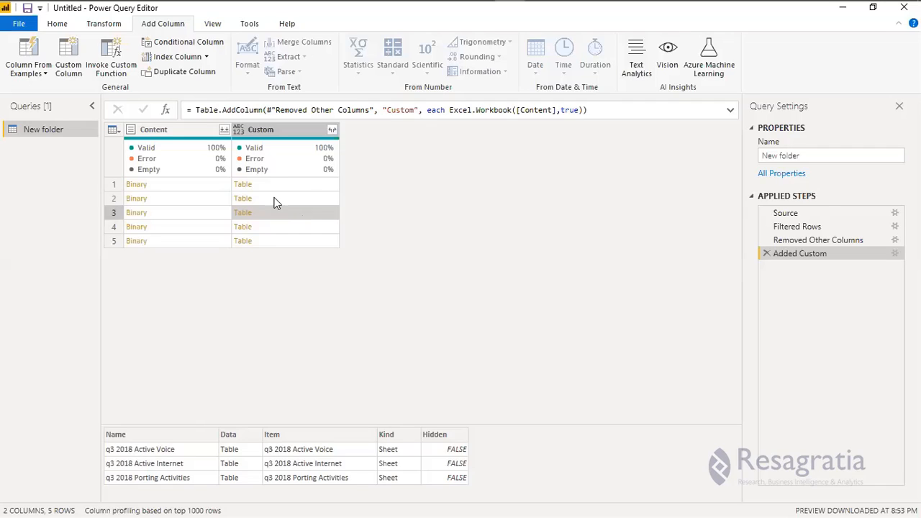
click(303, 187)
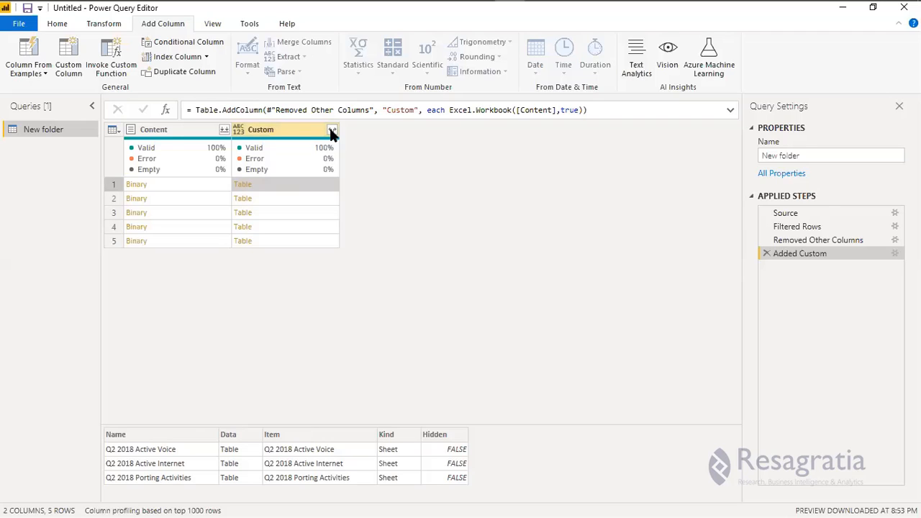
Expand Custom without prefixes, leaving out Kind and Hidden, to get Name, Data and Item.
click(333, 131)
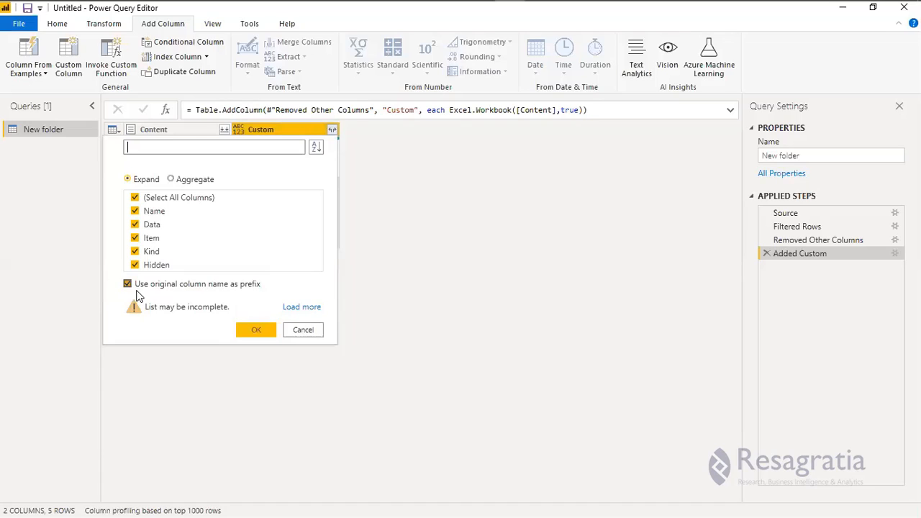
click(129, 285)
click(210, 291)
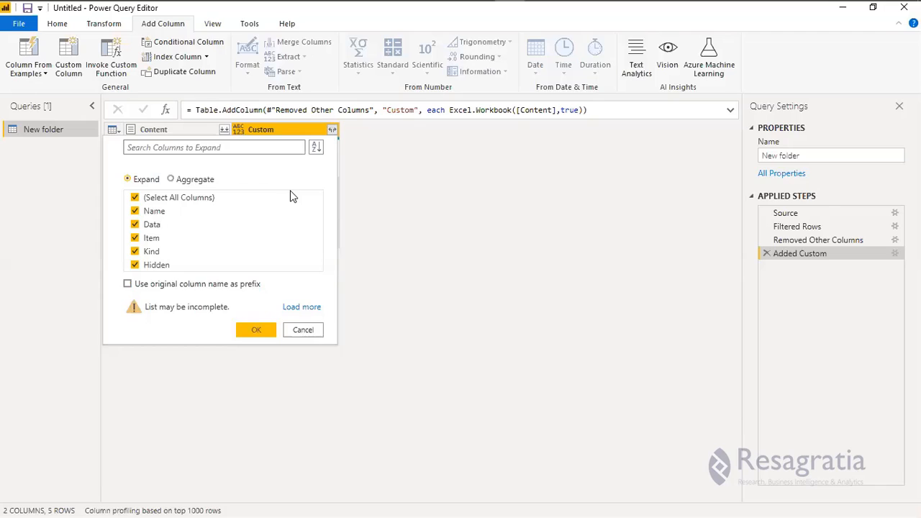
click(316, 329)
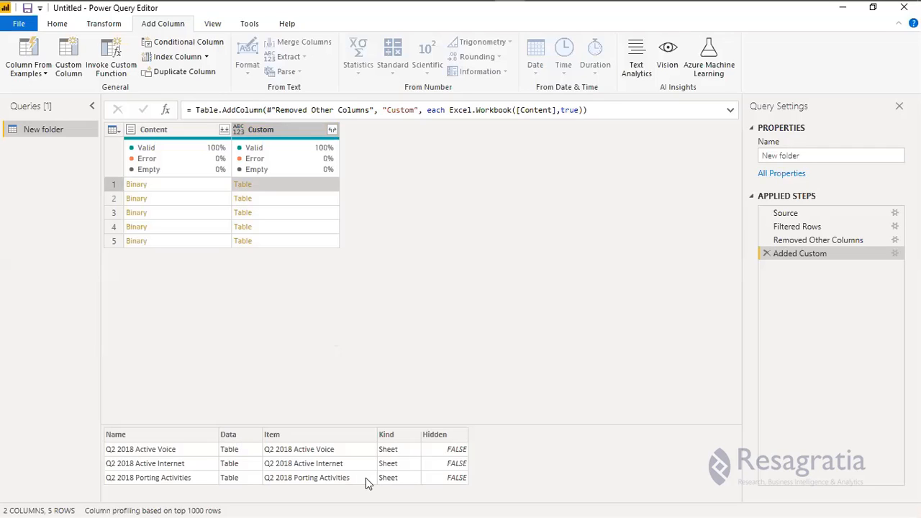
click(331, 130)
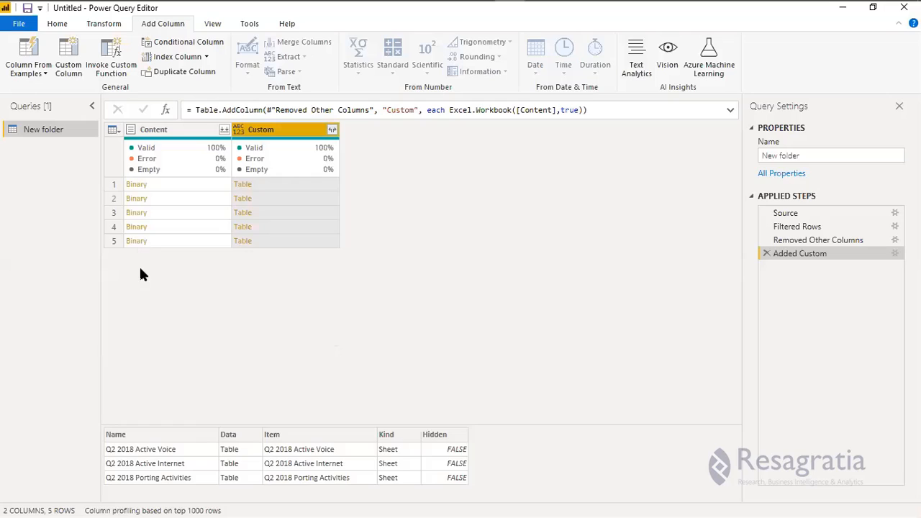
click(135, 265)
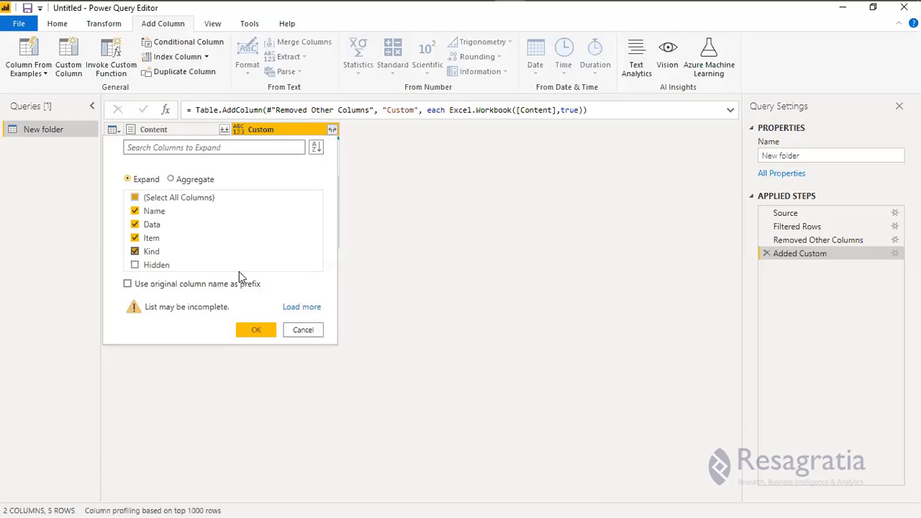
click(135, 252)
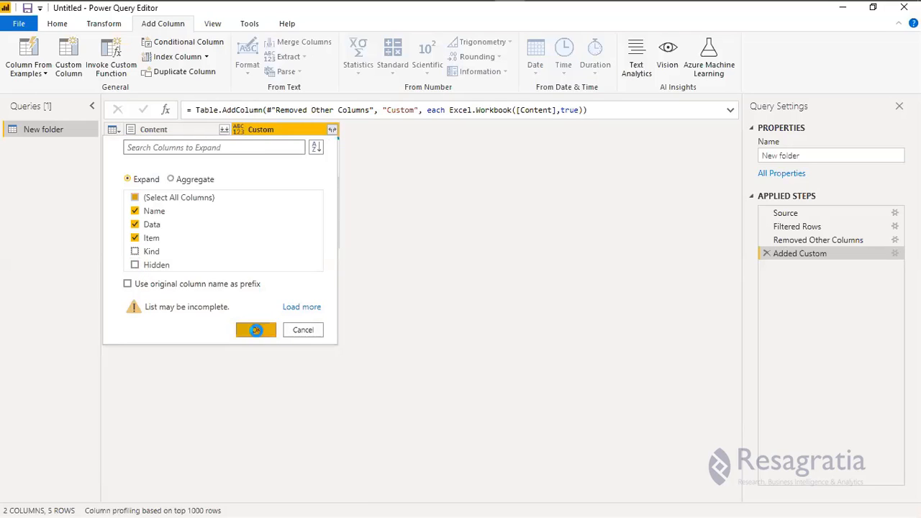
click(255, 330)
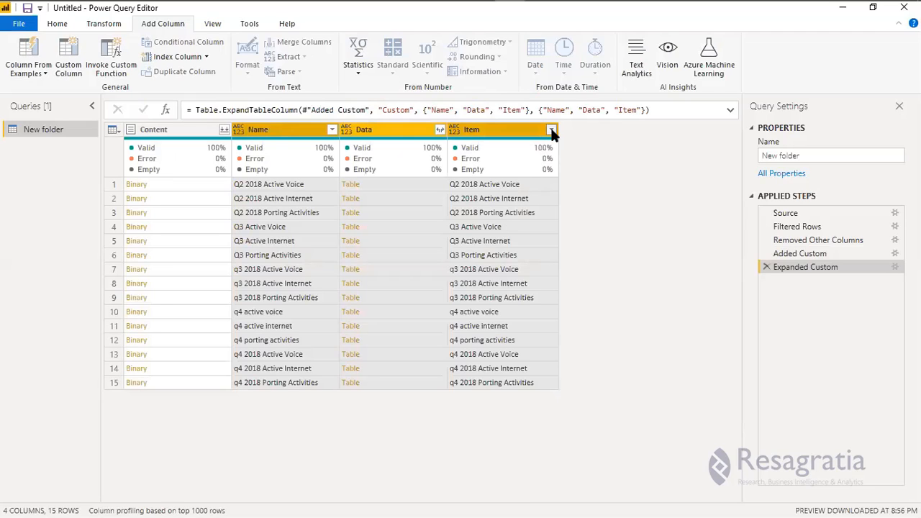
Filter the Item column with the search 'port' to keep only Porting Activities sheets.
click(551, 130)
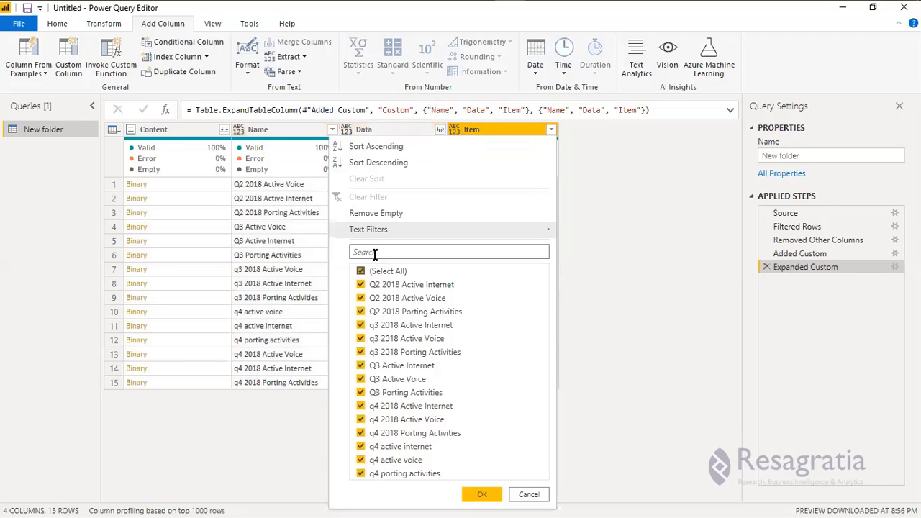
click(375, 254)
text(port)
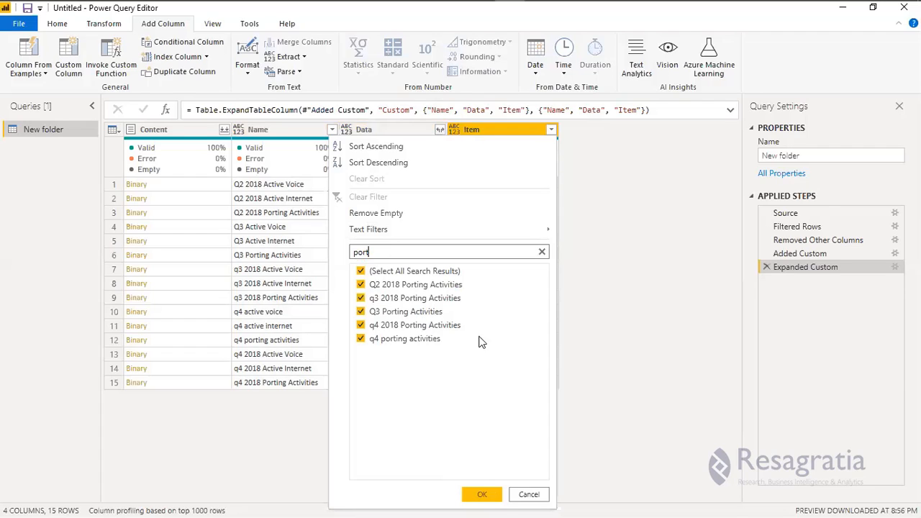
key(Return)
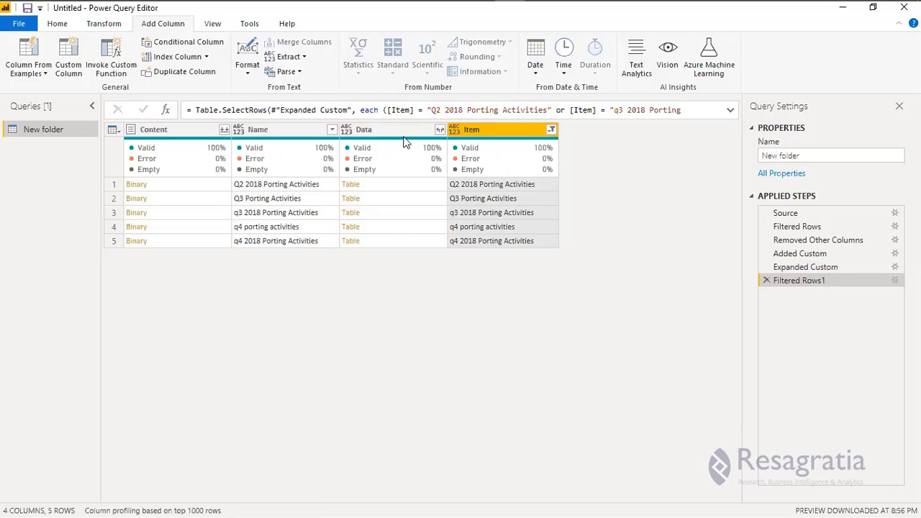
mouse_move(405, 138)
click(440, 130)
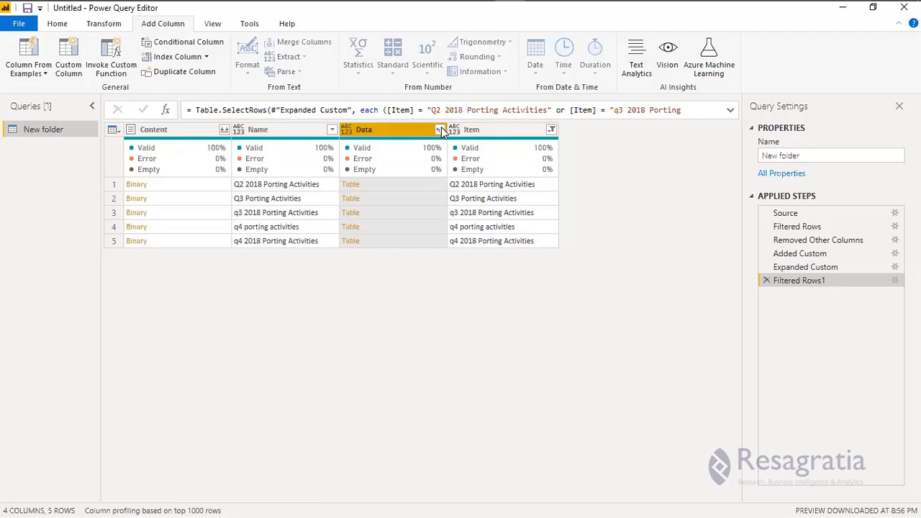
Expand the Data tables and keep only QUARTER/YEAR, Activities, Operator, Port-In and Port-out.
click(440, 130)
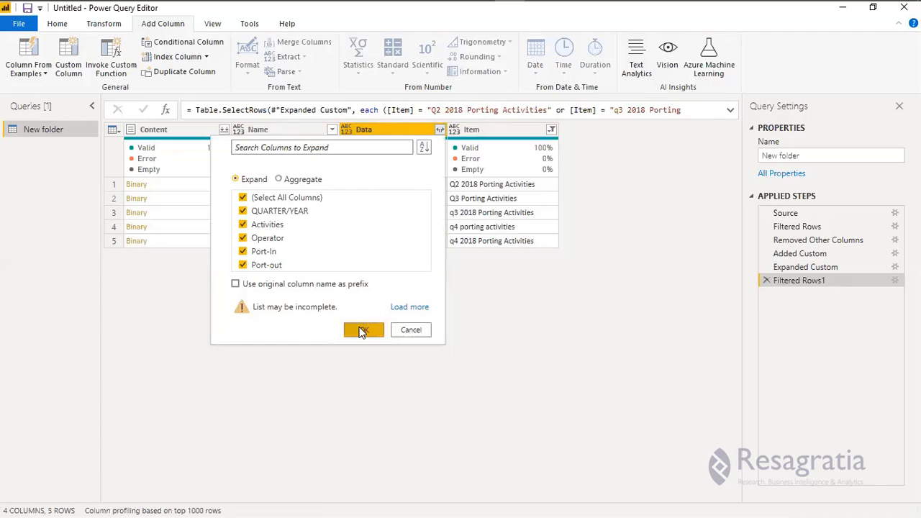
click(363, 330)
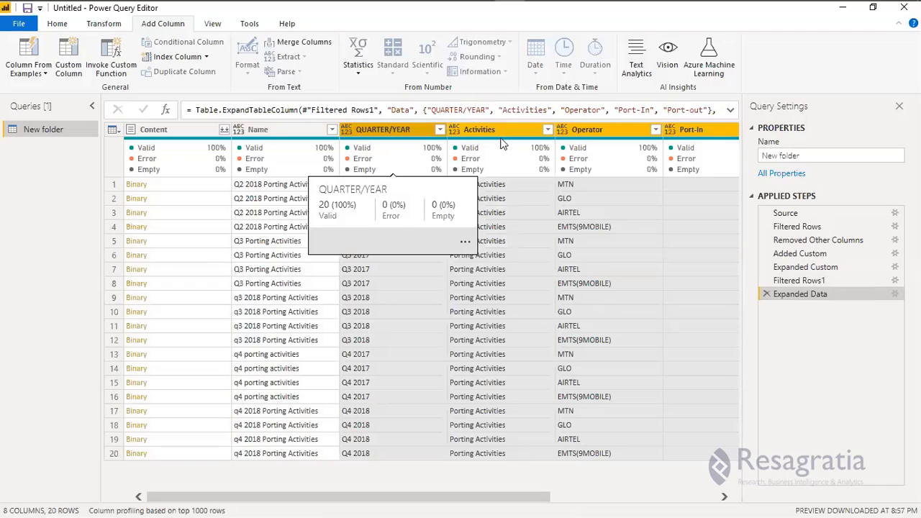
right_click(390, 125)
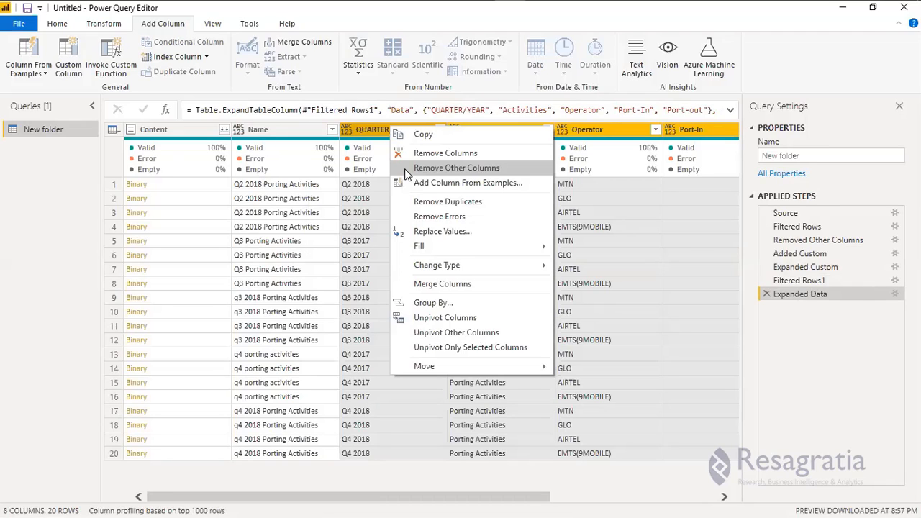
click(406, 175)
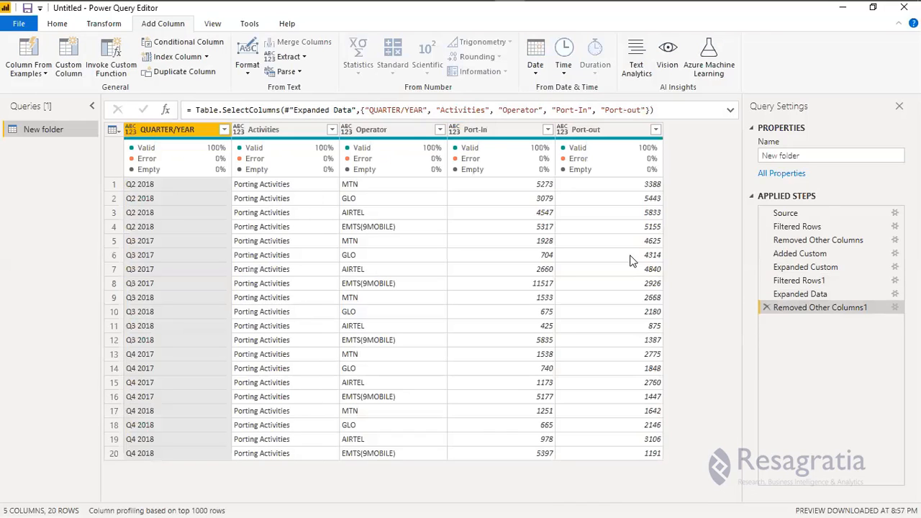
Duplicate the New folder query, name the copy 'Porting Activities', and return to New folder.
right_click(42, 128)
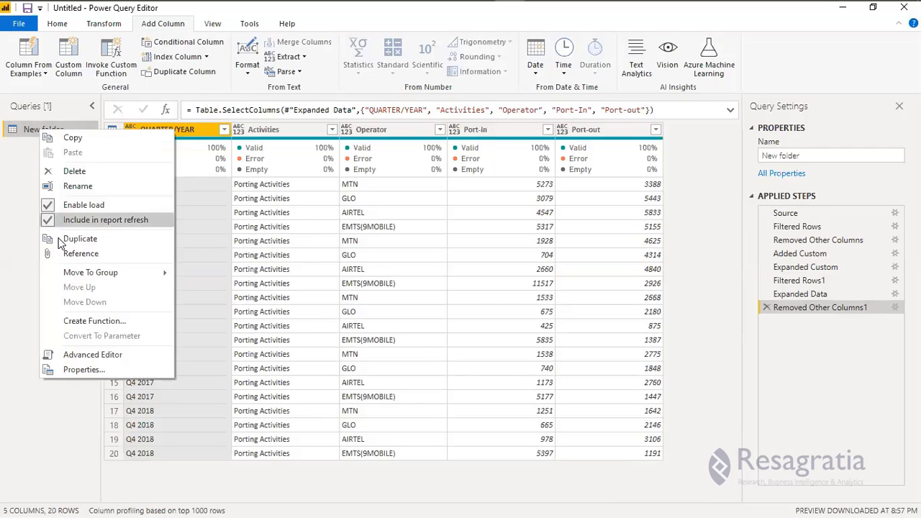
click(65, 239)
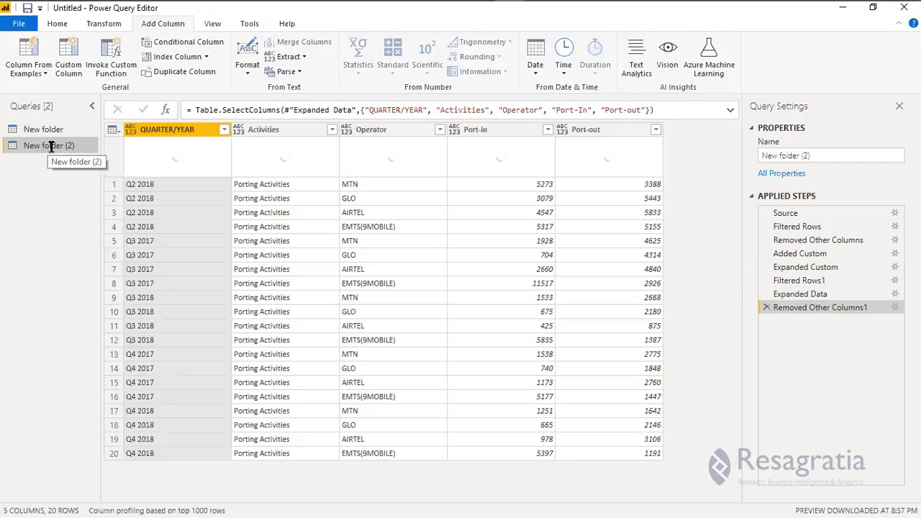
double_click(63, 145)
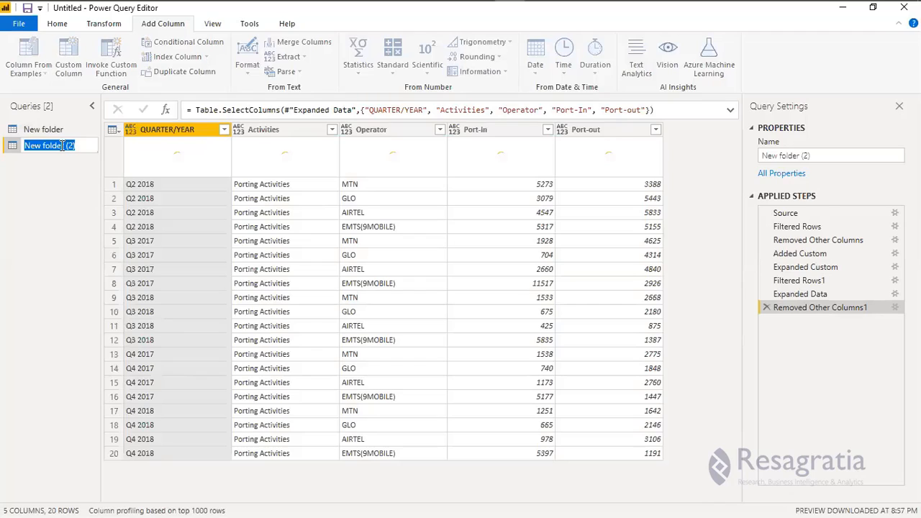
text(Porting)
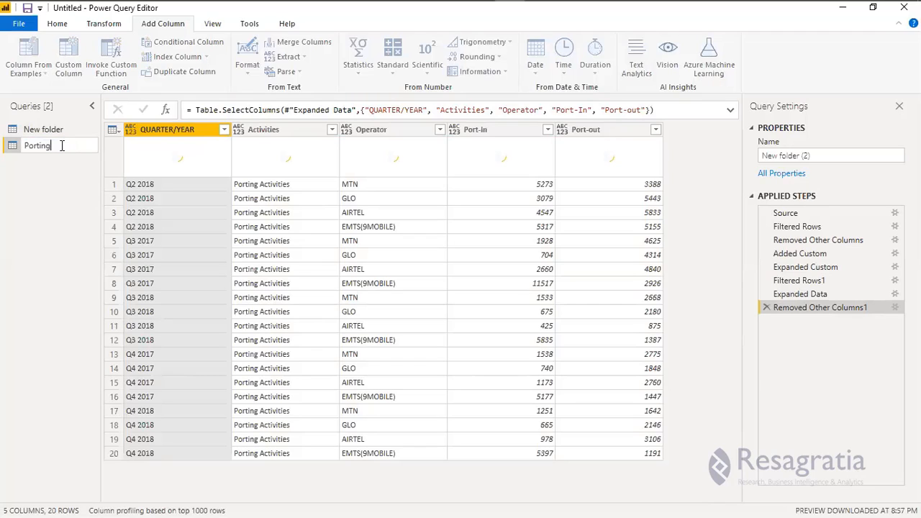
text( Activitie)
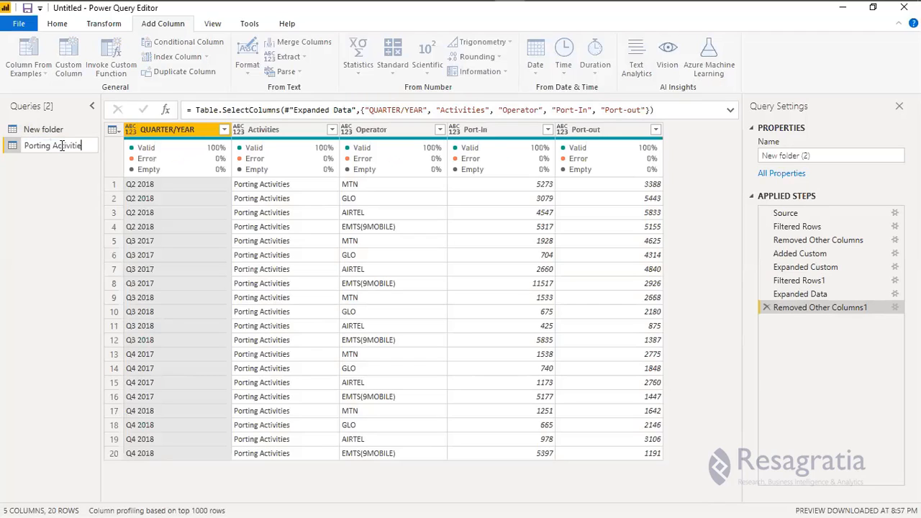
text(s)
key(Return)
click(46, 131)
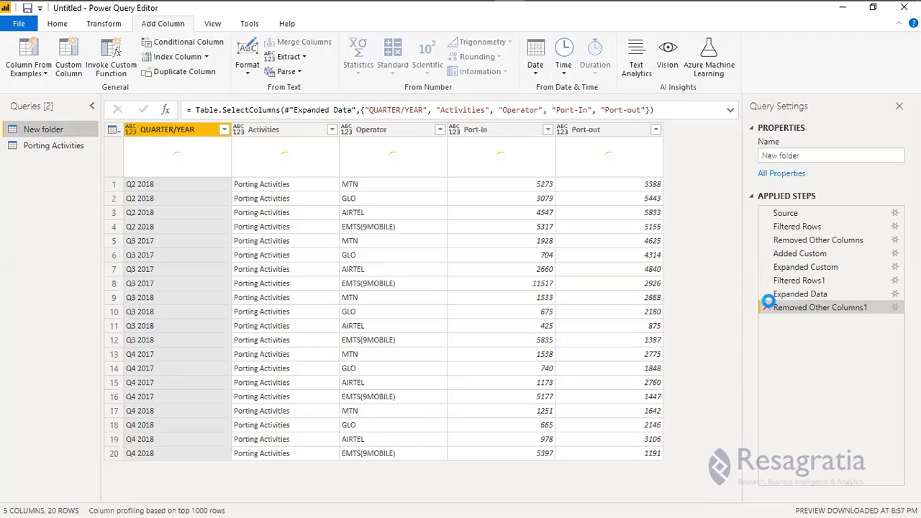
Delete the Removed Other Columns1, Expanded Data and Filtered Rows1 applied steps from New folder.
click(767, 307)
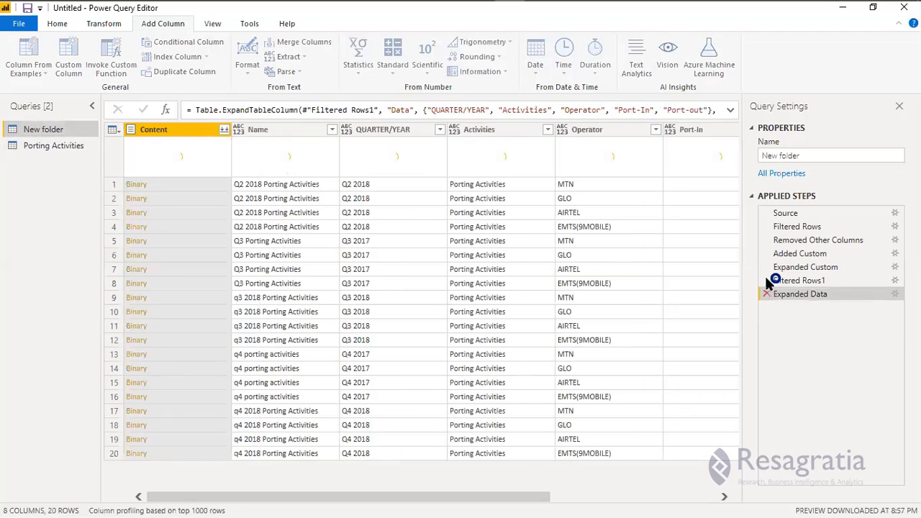
click(767, 293)
click(765, 279)
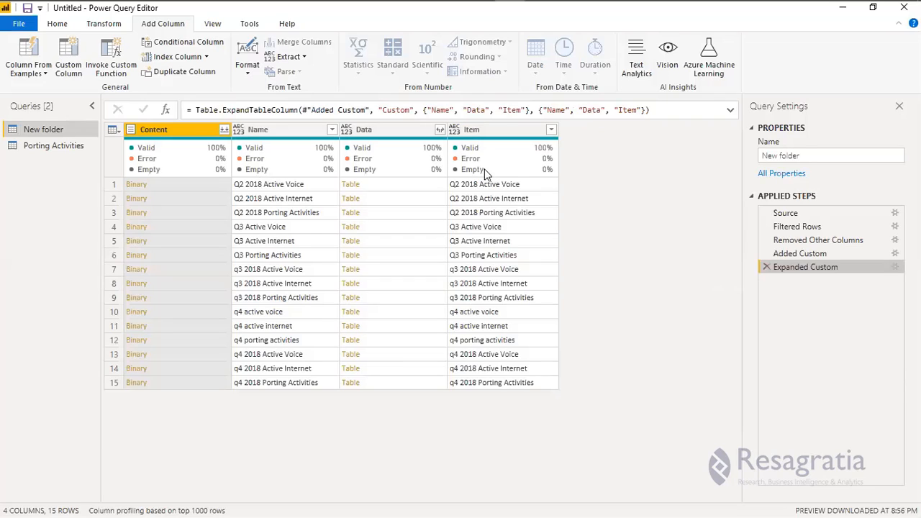
Filter the Item column to exclude all five Porting Activities files, keeping the ten voice and internet files.
click(550, 131)
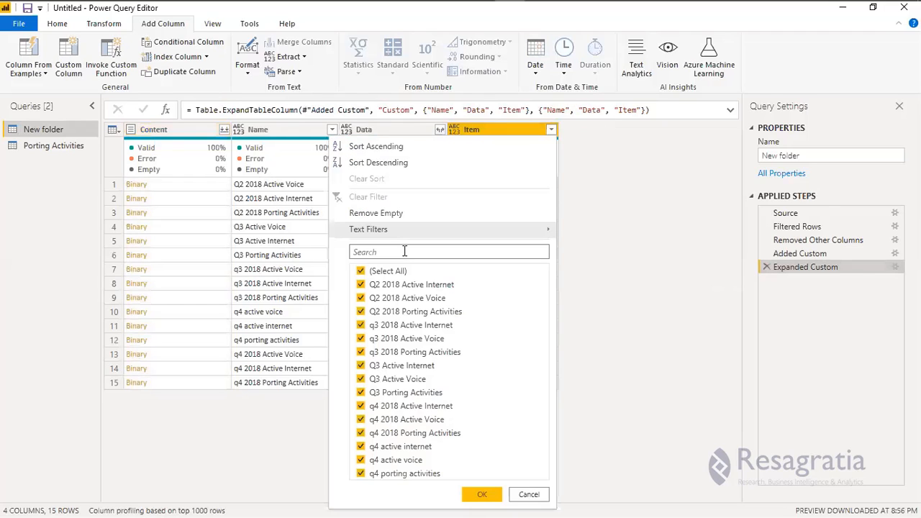
click(404, 251)
text(Port)
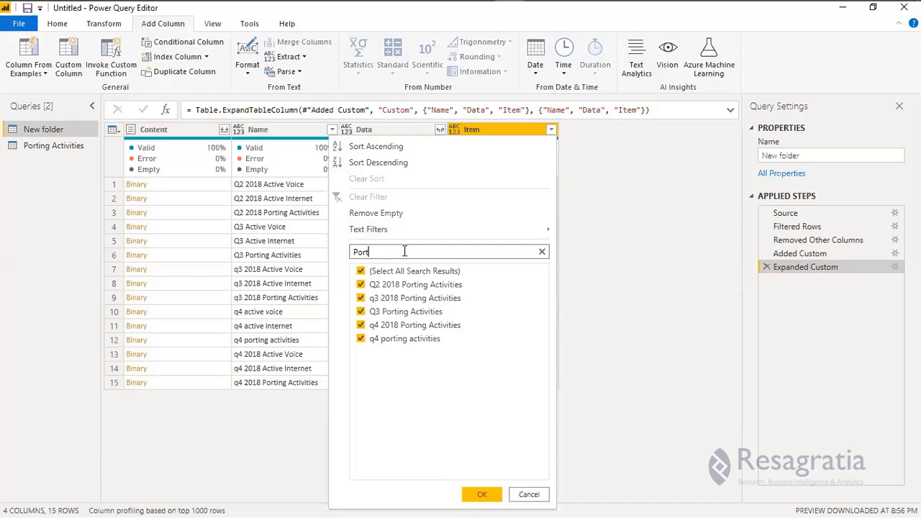
click(361, 285)
click(361, 299)
click(362, 313)
click(362, 325)
click(361, 339)
key(Return)
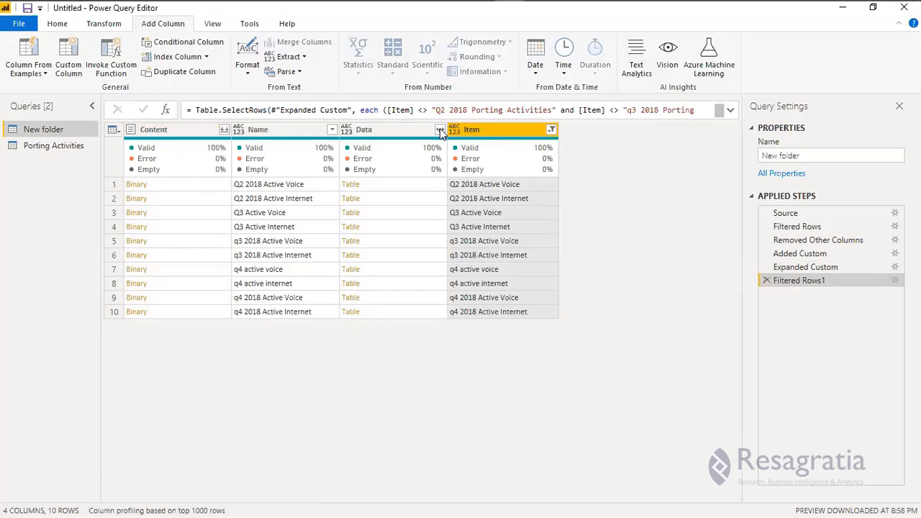
click(441, 132)
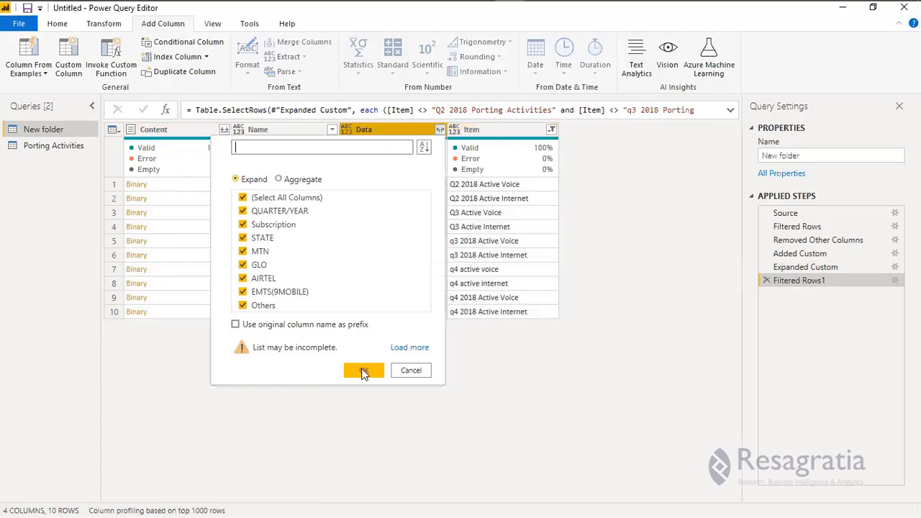
Expand all Data columns, then keep only QUARTER/YEAR through Others, leaving 8 columns and 370 rows.
click(363, 371)
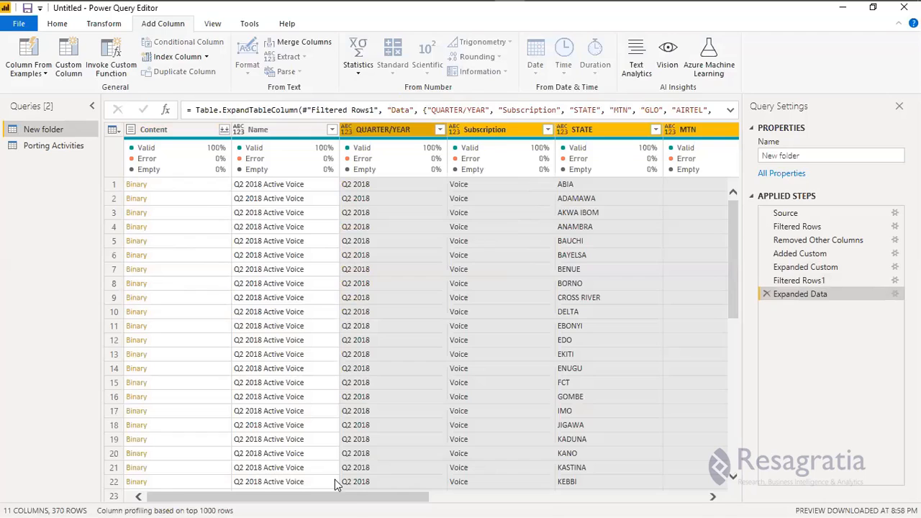
drag(426, 502, 603, 497)
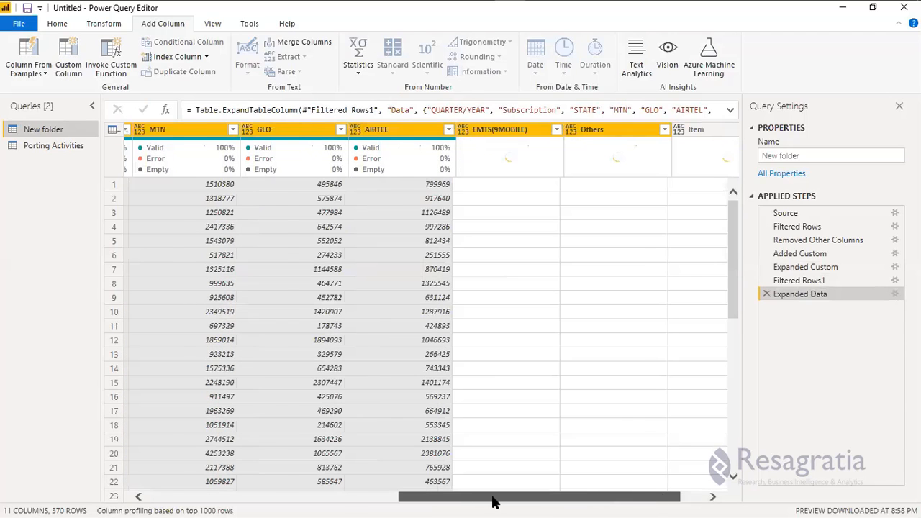
click(389, 502)
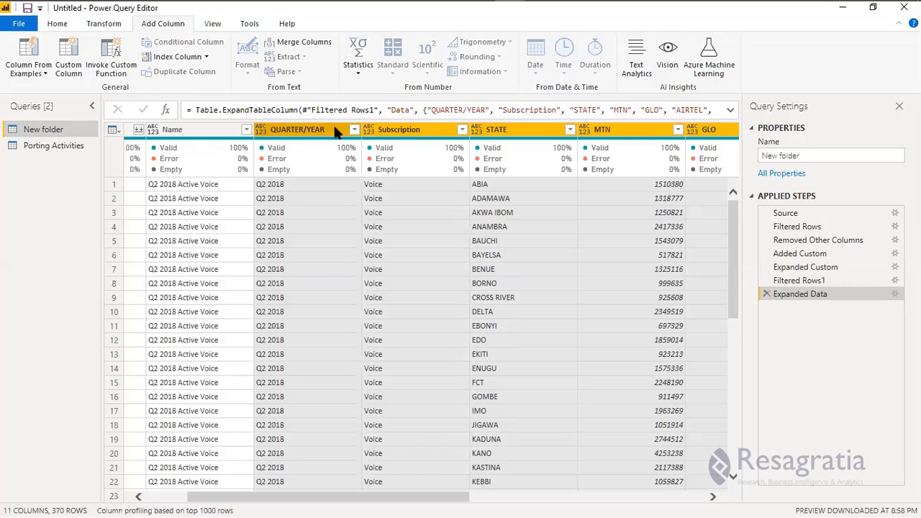
right_click(335, 127)
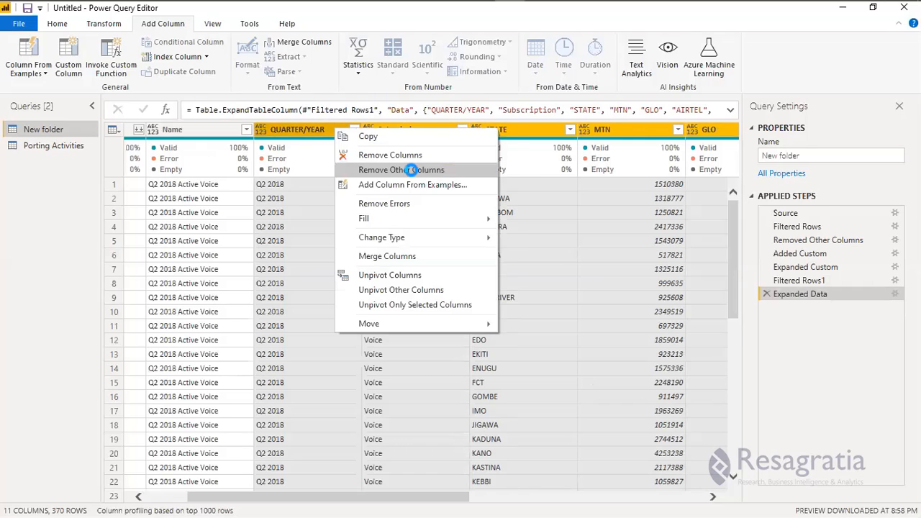
click(410, 170)
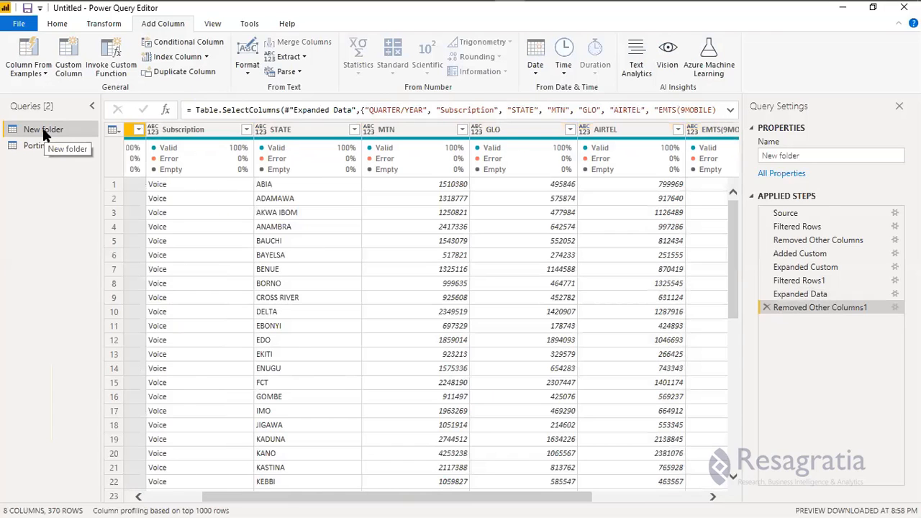
Rename the New folder query to 'Nigeria Telecom'.
double_click(43, 131)
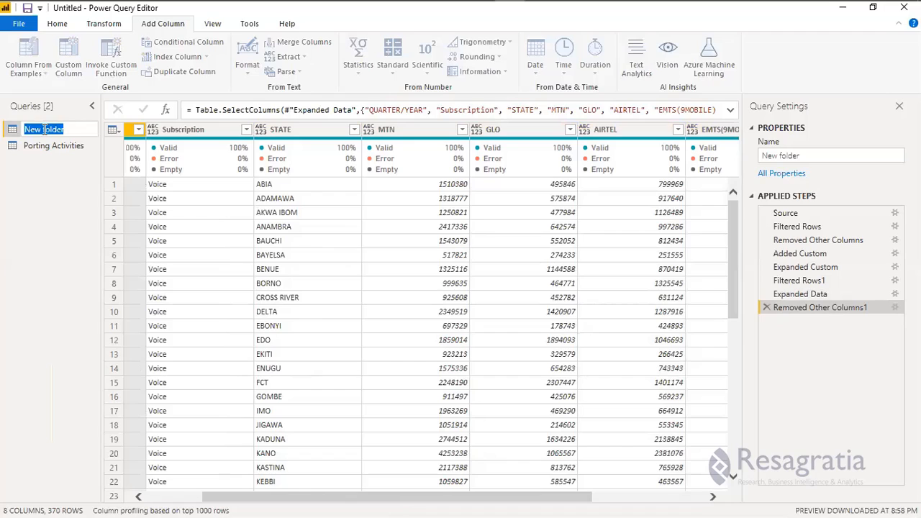
text(Niger)
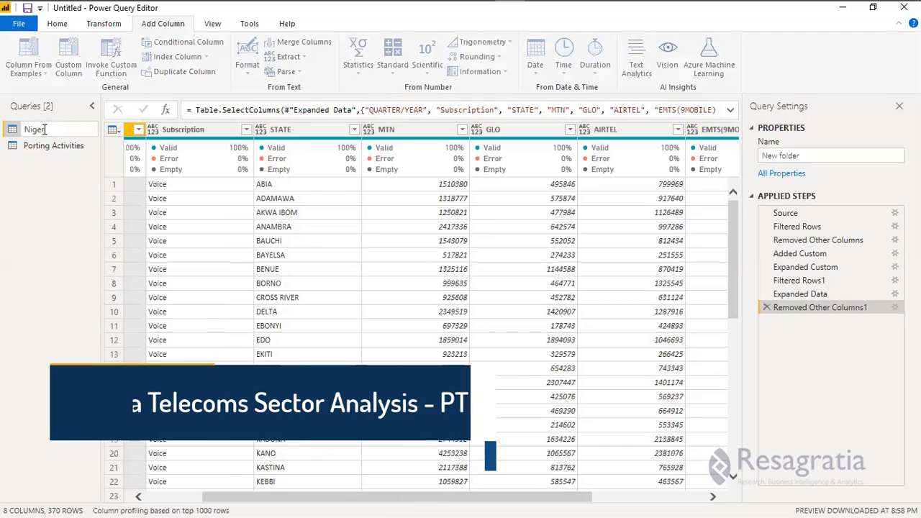
text(ia)
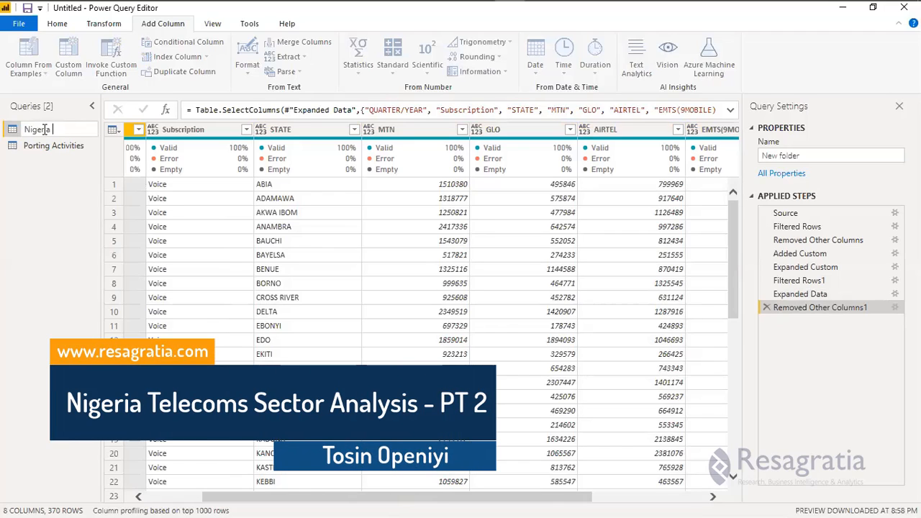
text( Te)
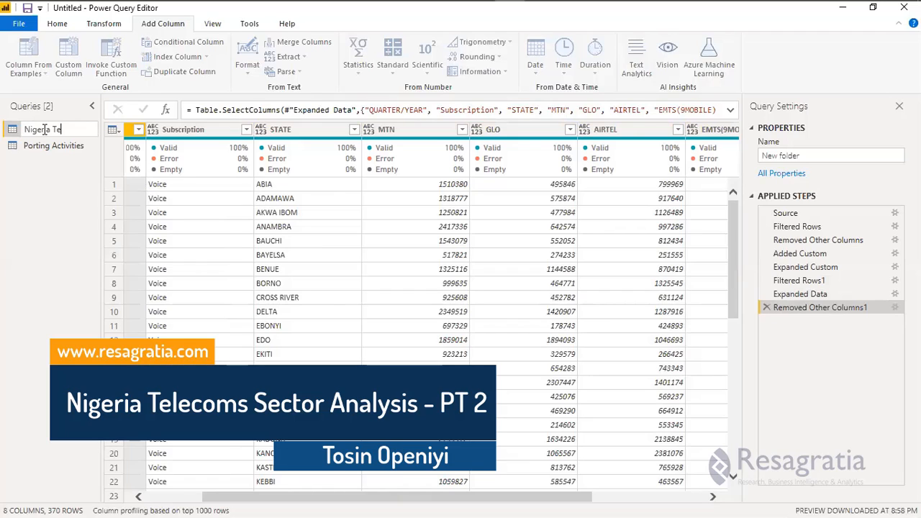
text(lecom)
key(Return)
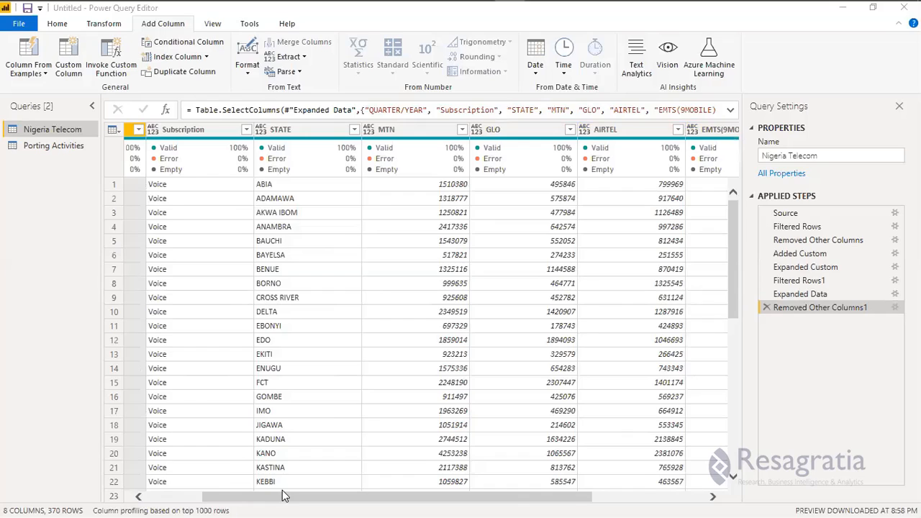
Switch between the Nigeria Telecom and Porting Activities queries to check both, ending on Porting Activities.
click(600, 497)
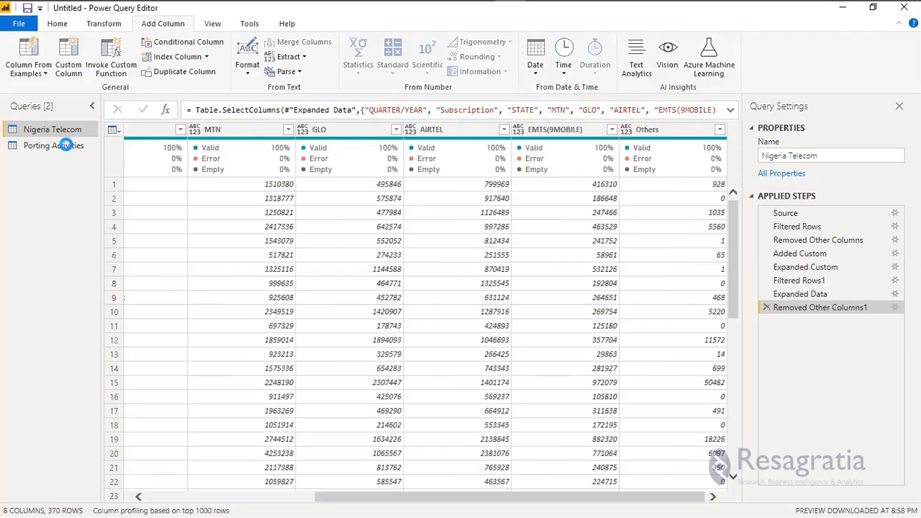
click(46, 146)
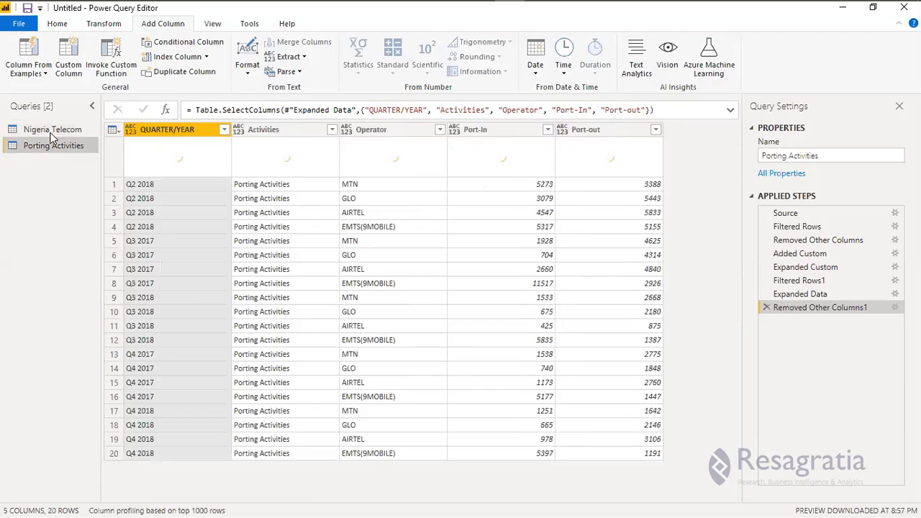
click(52, 131)
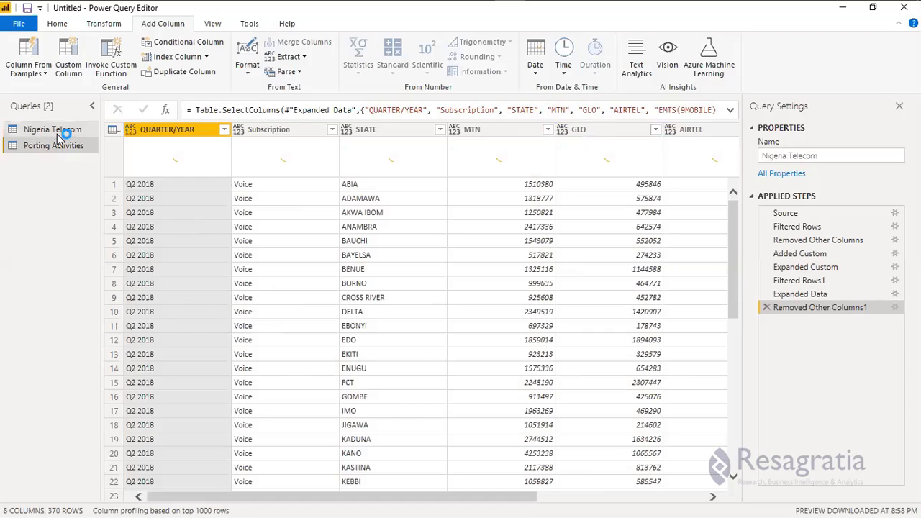
click(59, 132)
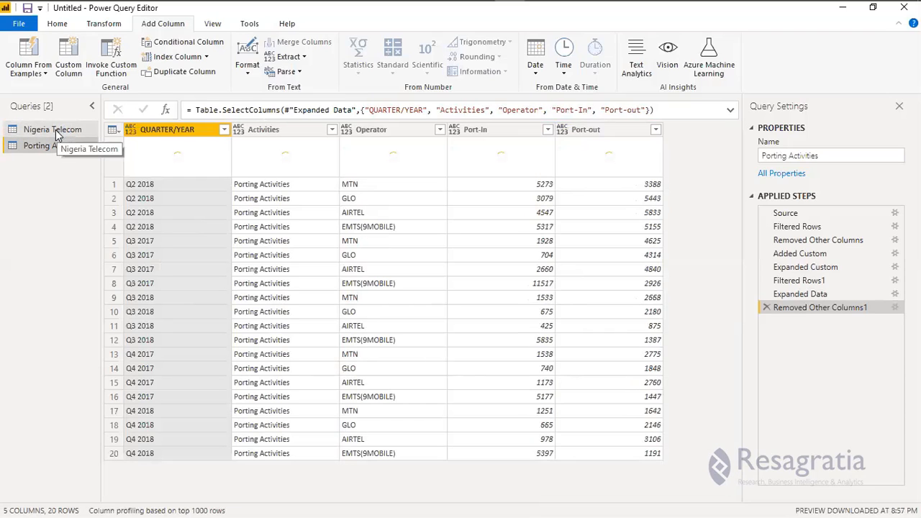
click(58, 134)
click(54, 144)
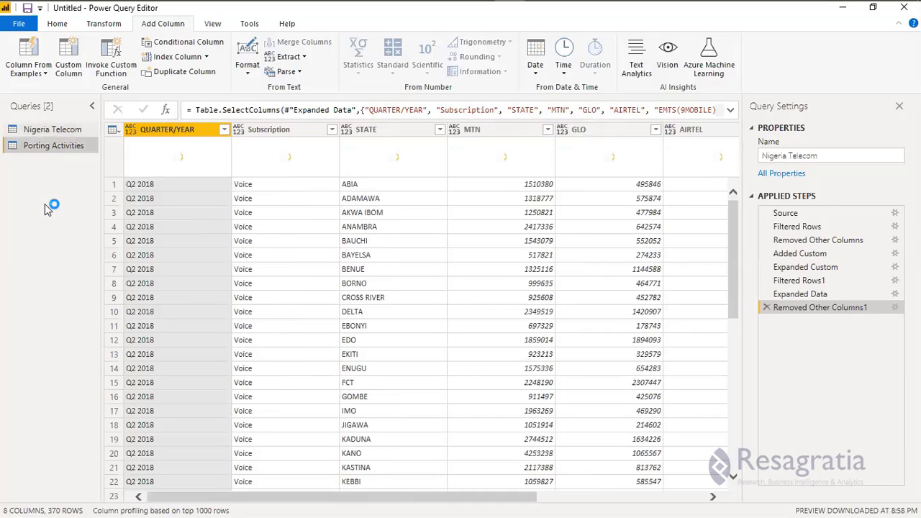